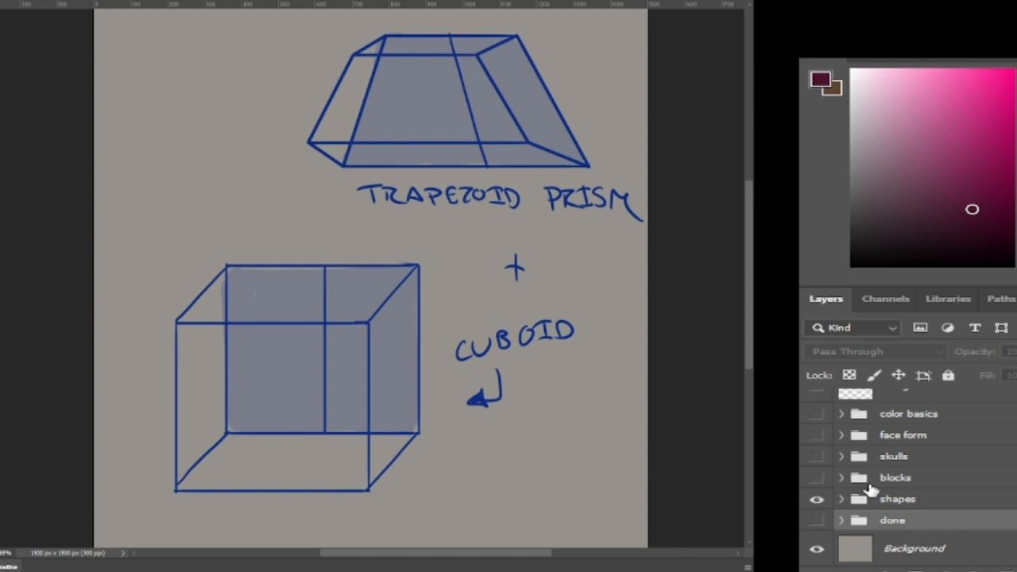
Step: Replace the handwritten "TRAPEZOID PRISM" label with "TRAPEZINGUS" in dark maroon brush lettering on Layer 16, and collapse the shapes group
click(841, 499)
click(922, 527)
mouse_move(357, 200)
mouse_down()
mouse_move(450, 205)
mouse_move(365, 196)
mouse_move(355, 186)
mouse_move(471, 204)
mouse_move(466, 195)
mouse_move(531, 198)
mouse_move(462, 195)
mouse_move(664, 197)
mouse_move(553, 184)
mouse_move(529, 203)
mouse_move(618, 218)
mouse_move(583, 221)
mouse_move(365, 183)
mouse_move(418, 208)
mouse_up()
key(b)
drag(415, 208, 433, 202)
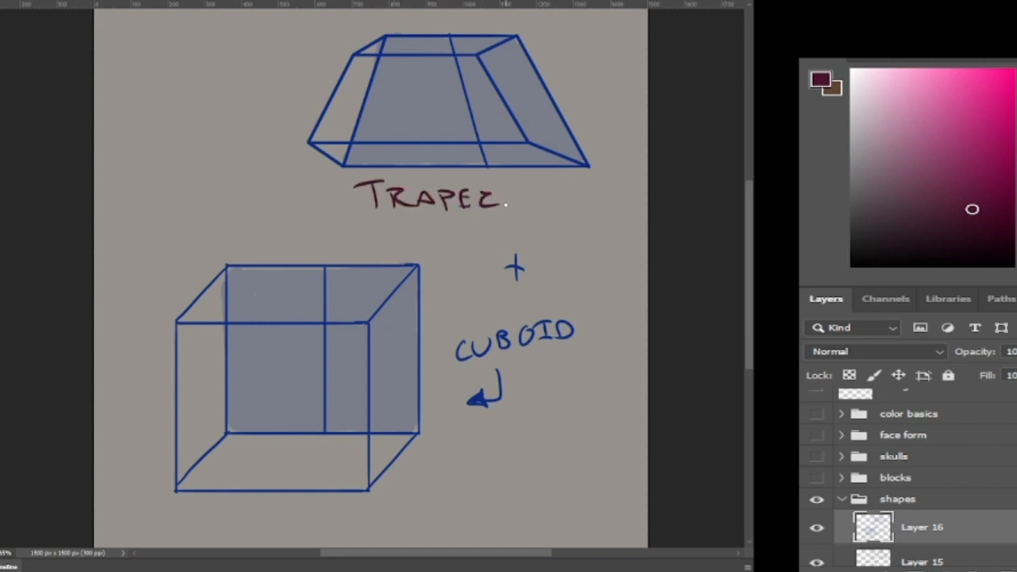
mouse_move(512, 205)
mouse_down()
mouse_move(543, 199)
mouse_move(615, 220)
mouse_up()
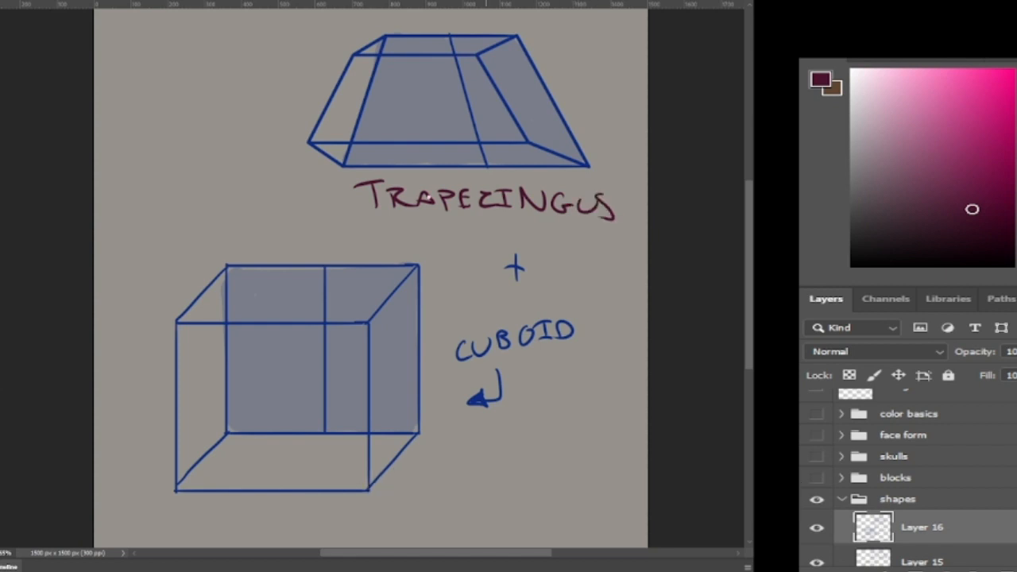
click(841, 499)
key(r)
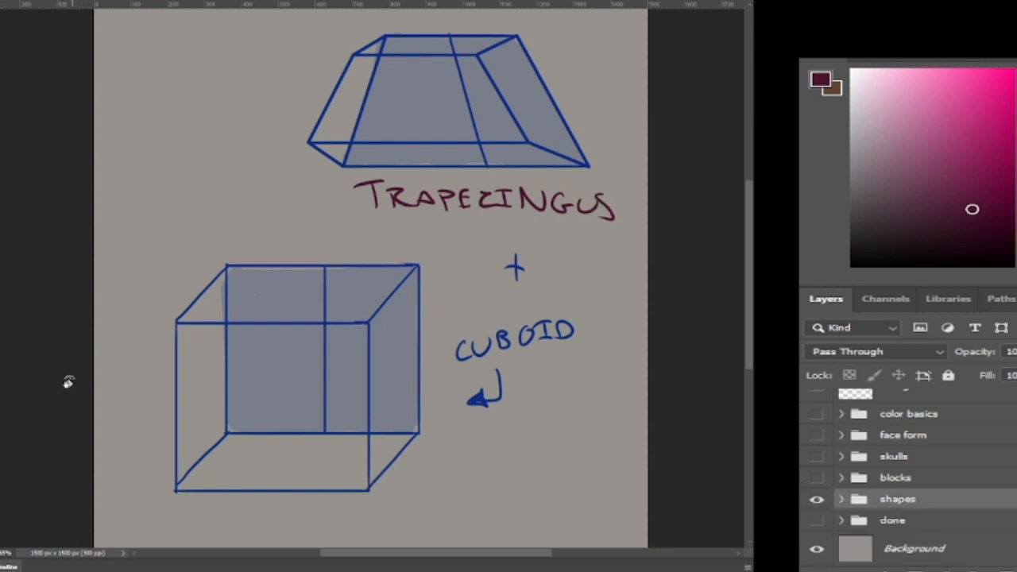
drag(51, 369, 577, 210)
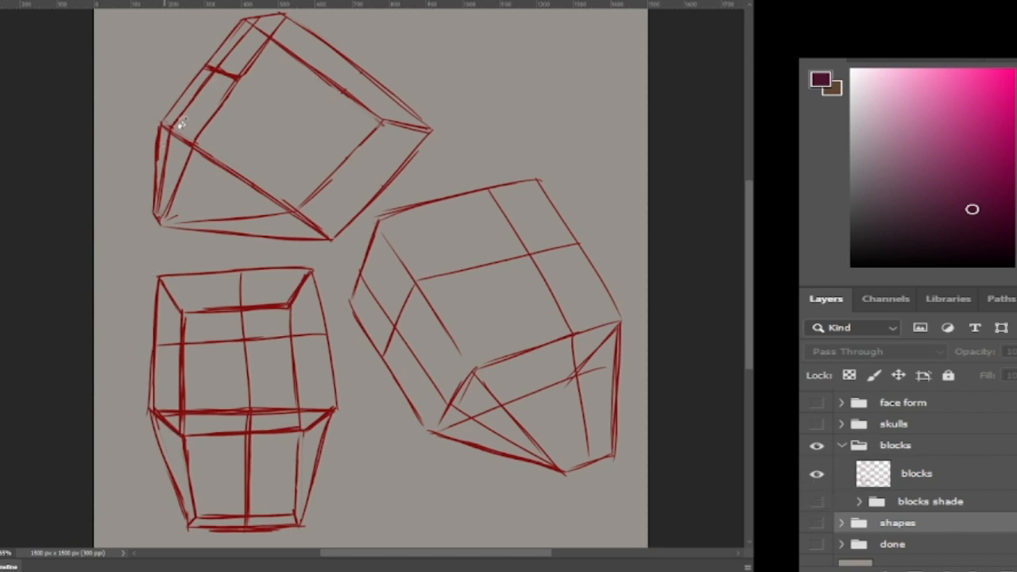
Step: Turn on the blocks shade group, expand it and preview shading layer 1 on the red block heads
click(816, 502)
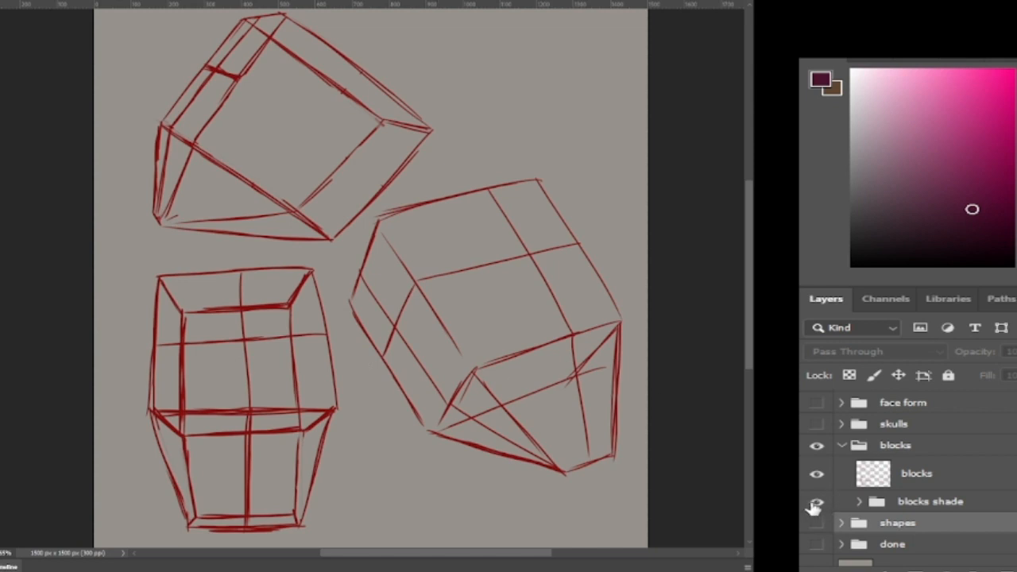
click(860, 502)
scroll(912, 476, down, 3)
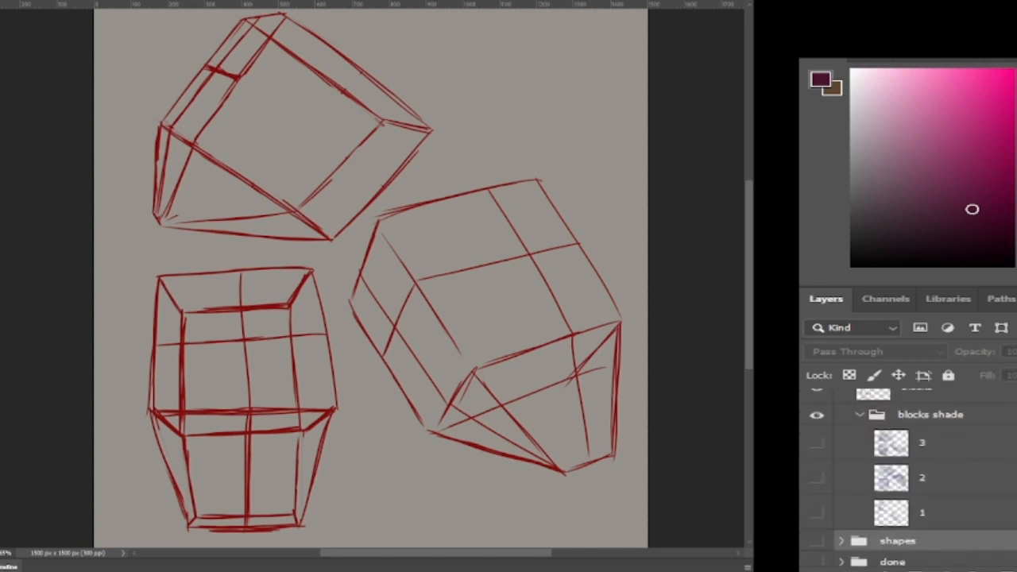
click(816, 514)
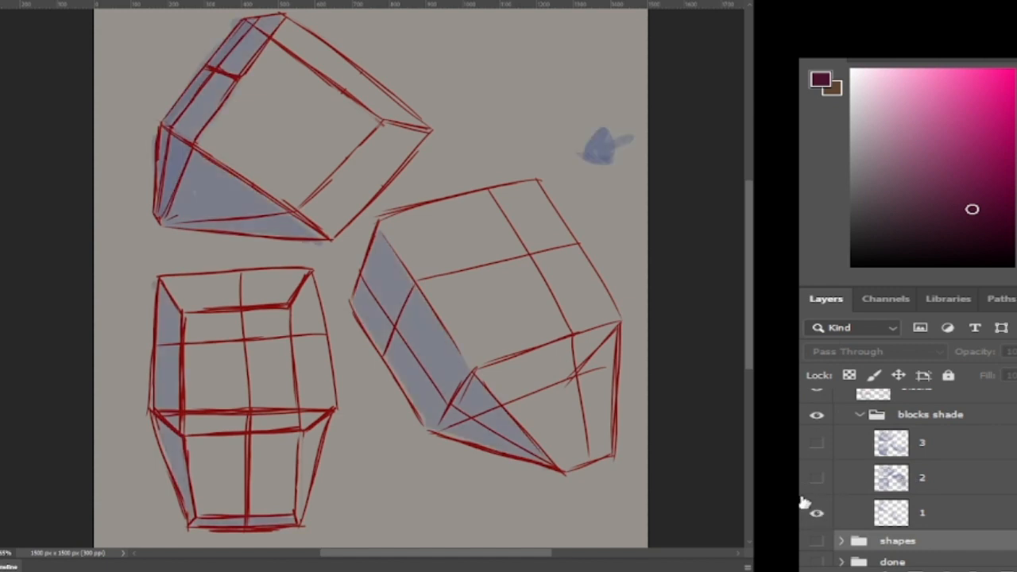
click(816, 514)
Step: Preview shading layers 2 and 3 on the block heads separately and together, and collapse and hide the blocks shade group
click(816, 478)
click(816, 478)
click(815, 442)
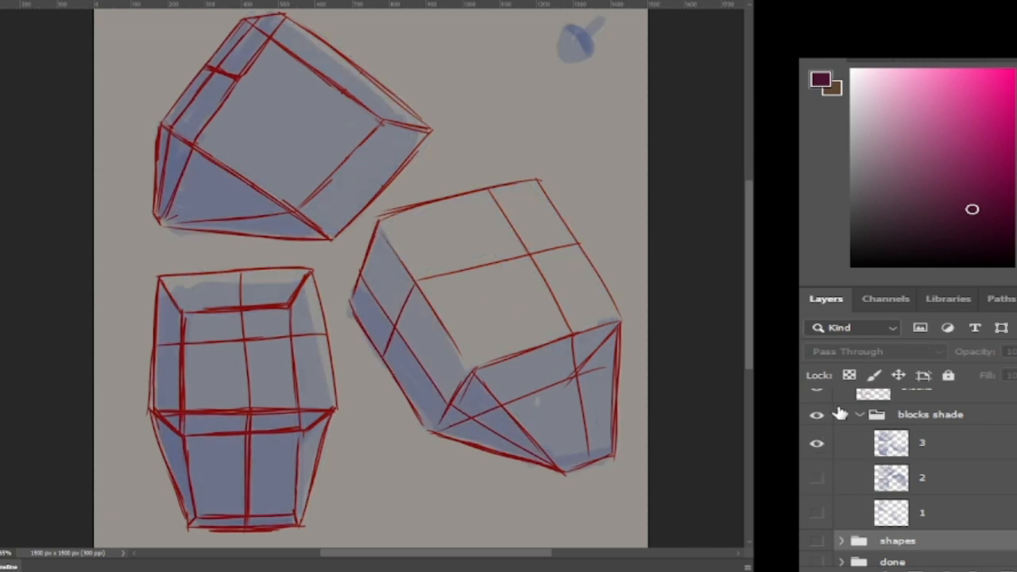
click(816, 479)
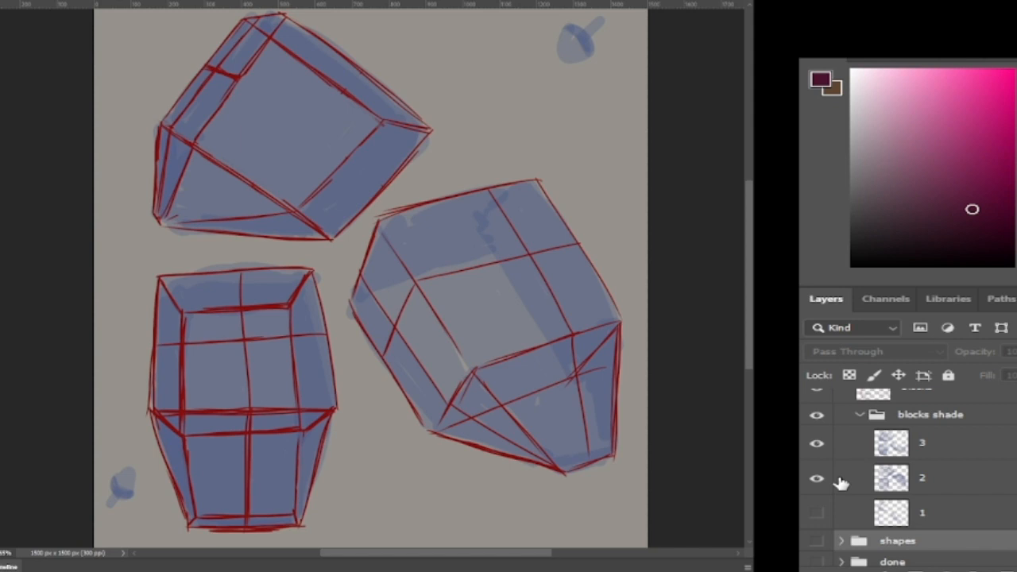
click(816, 478)
click(816, 442)
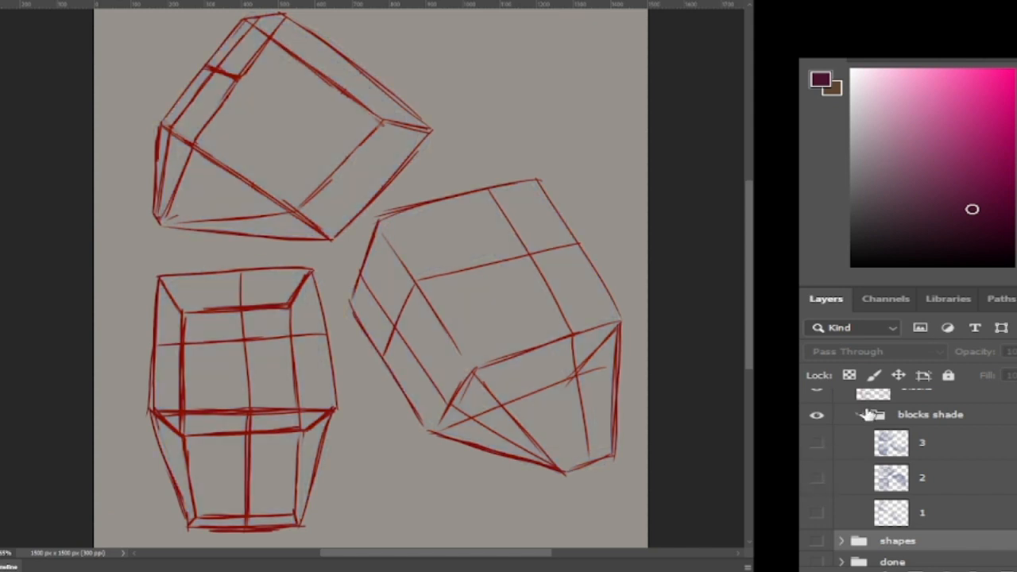
click(849, 414)
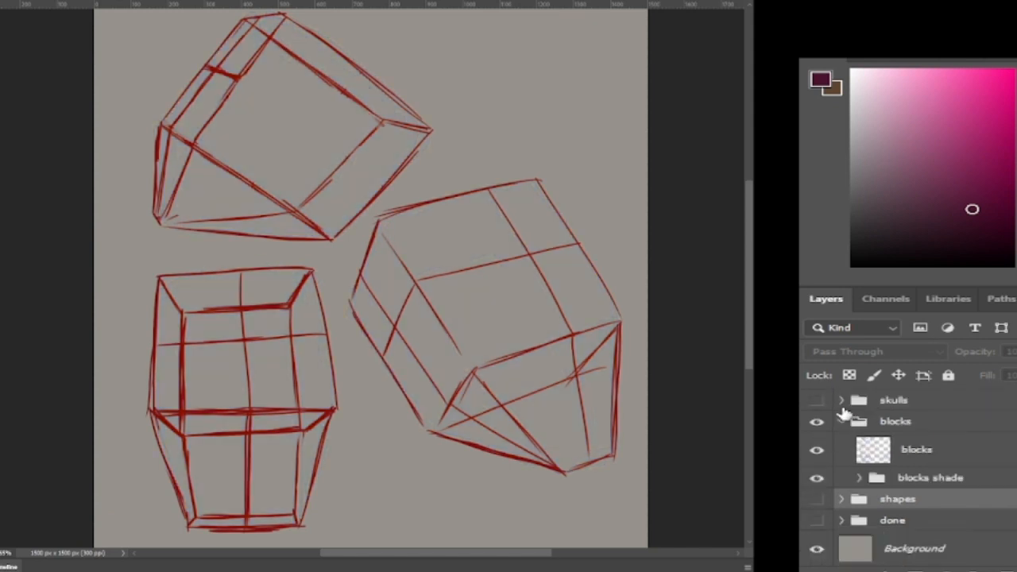
click(816, 477)
Step: Hide the red blocks outline layer underneath the shaded skull drawings
scroll(1002, 482, up, 2)
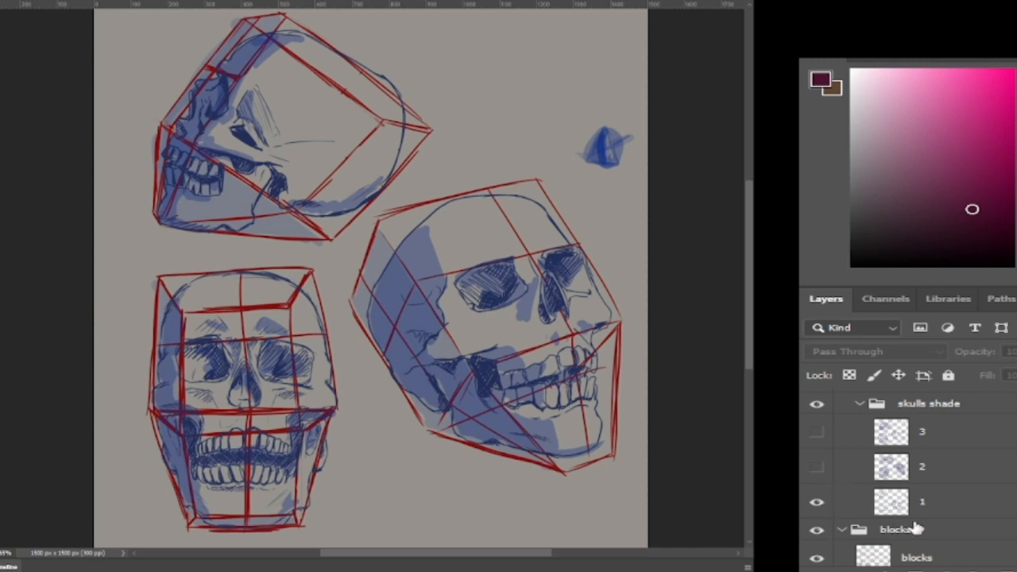
scroll(882, 540, down, 2)
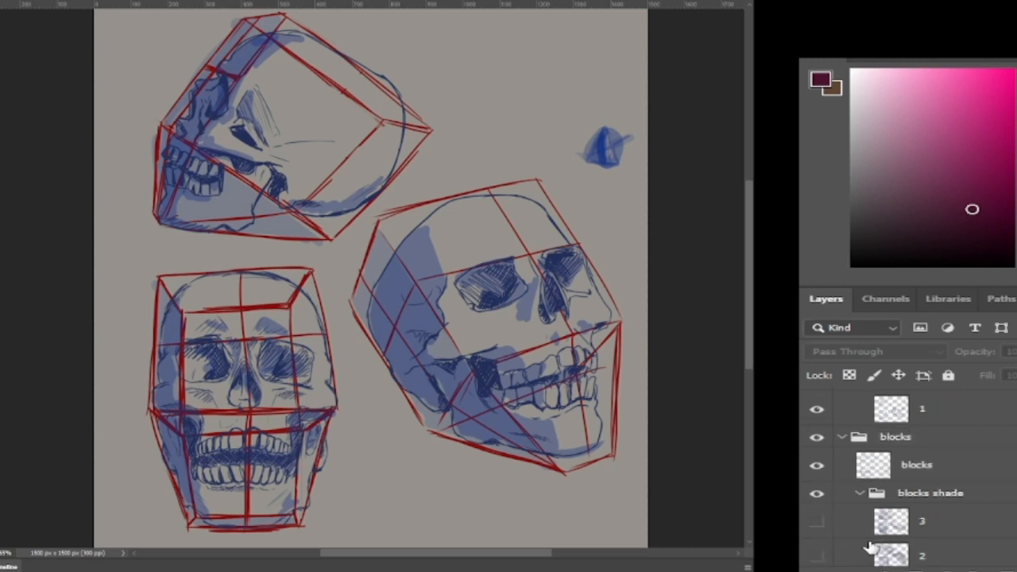
click(817, 465)
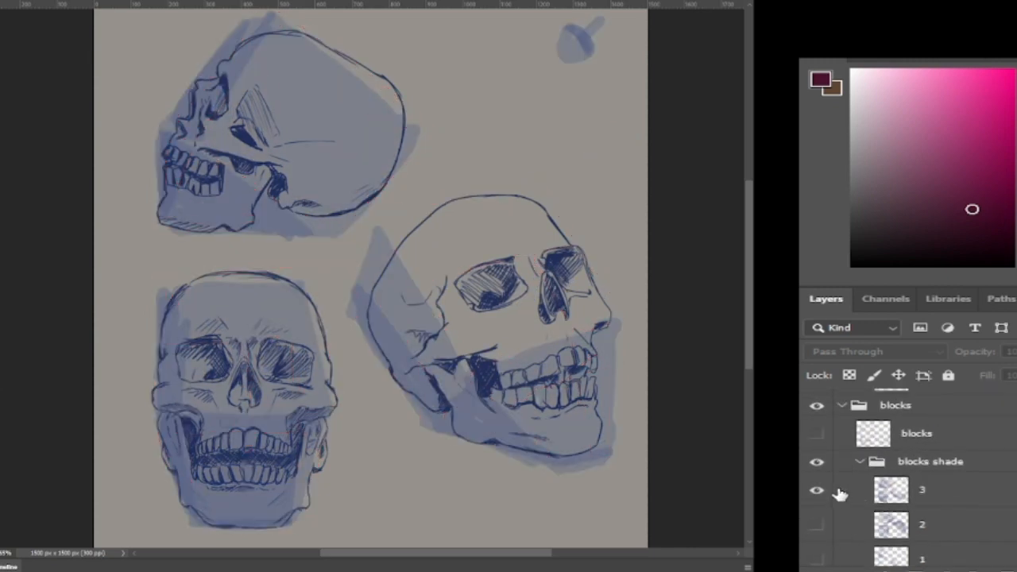
Step: Compare the skull shading with the block shading for lighting versions 3 and 2 by toggling their layers
scroll(834, 457, up, 2)
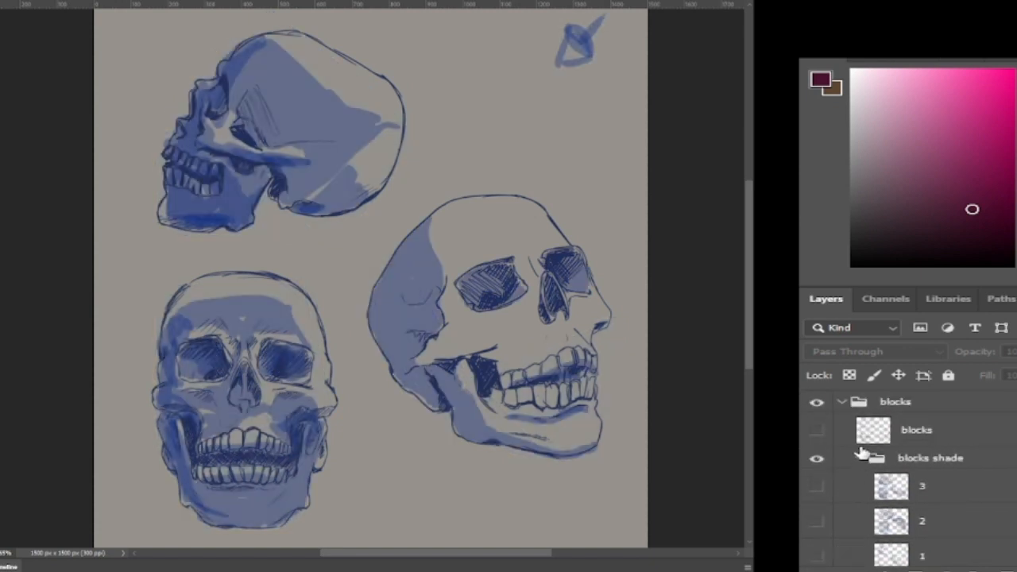
scroll(846, 425, up, 1)
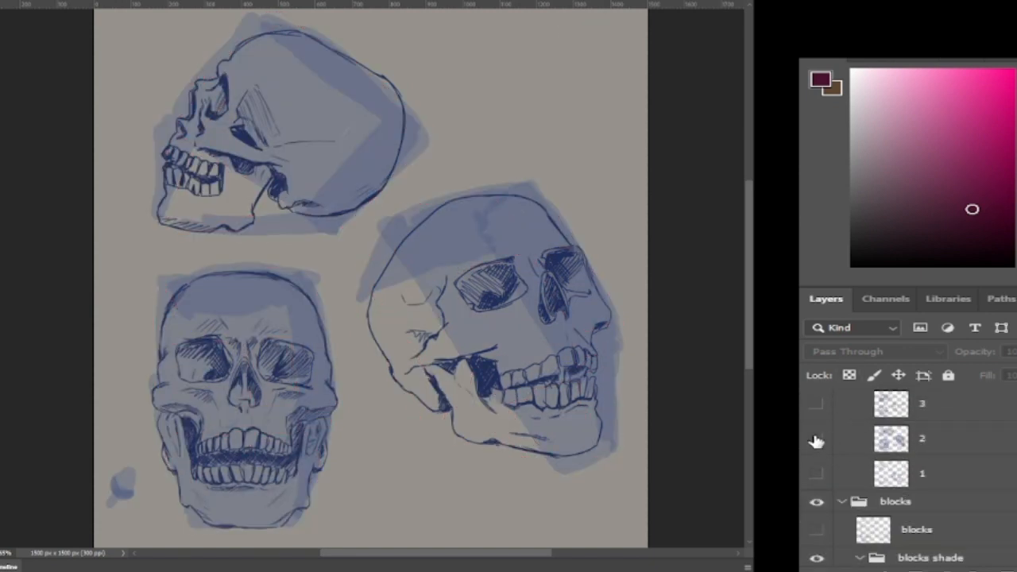
click(816, 439)
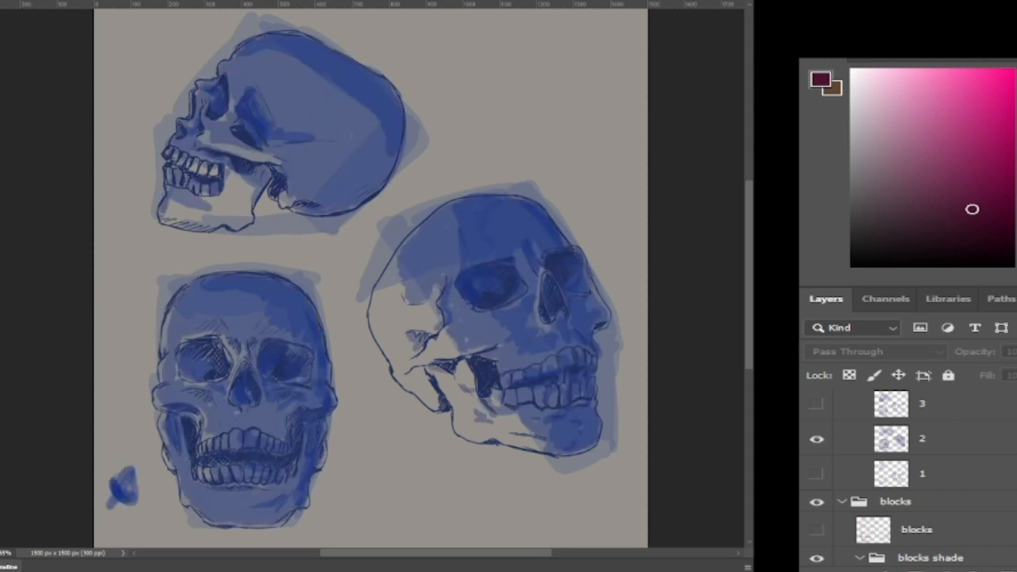
scroll(880, 539, down, 2)
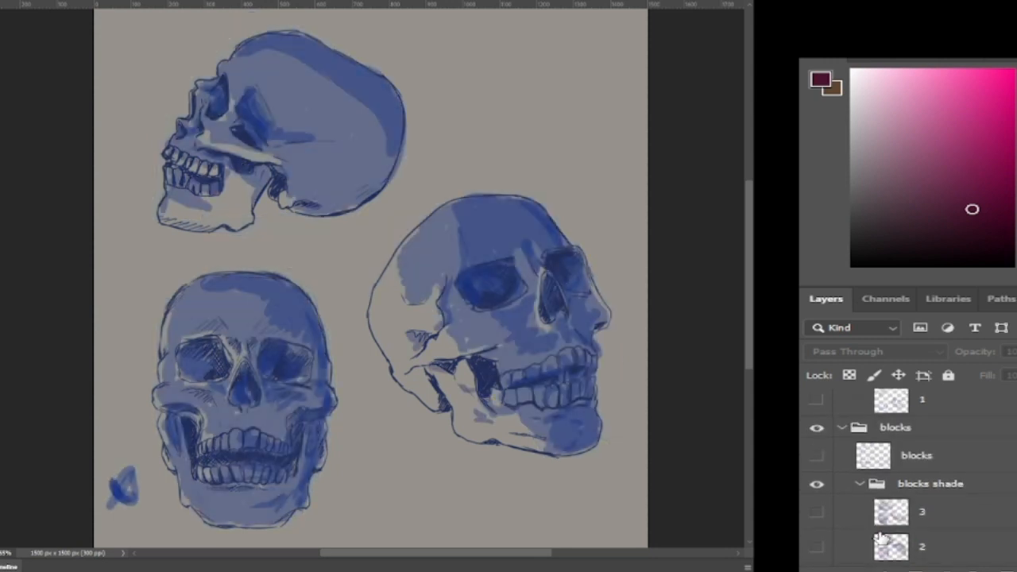
click(817, 512)
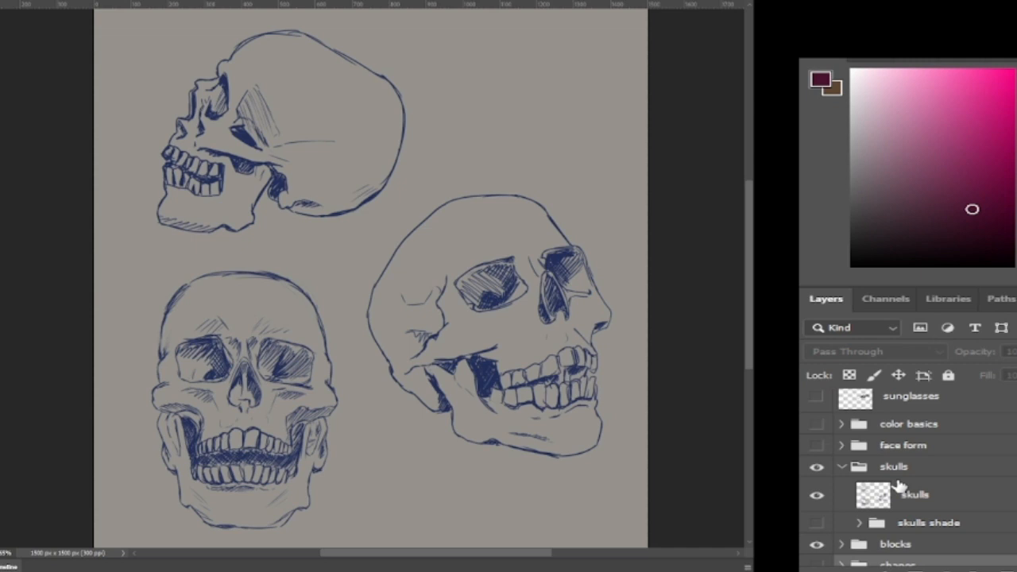
Step: Show the face form group and its green face form drawing, and hide the skulls group
click(816, 448)
click(842, 445)
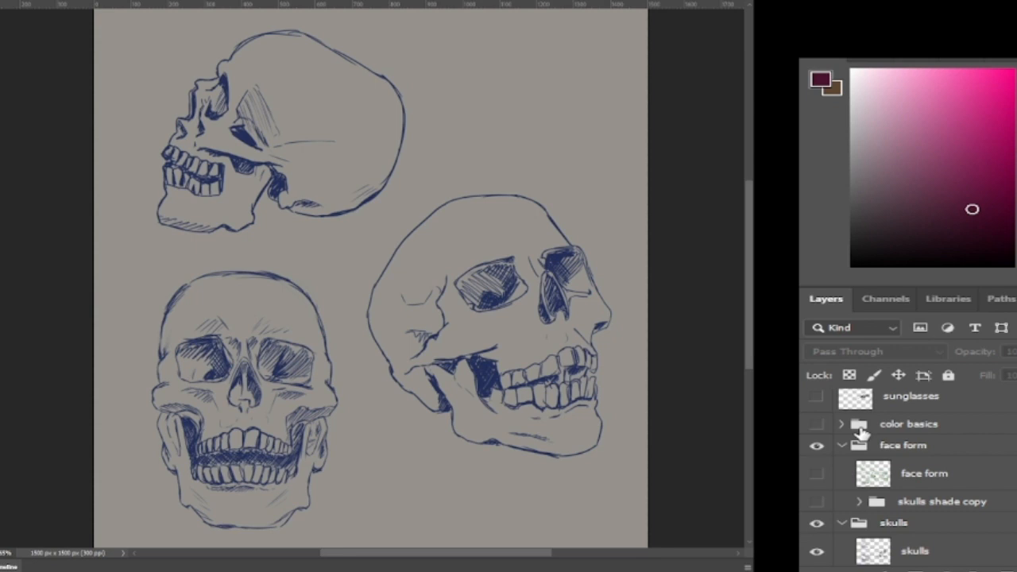
click(816, 473)
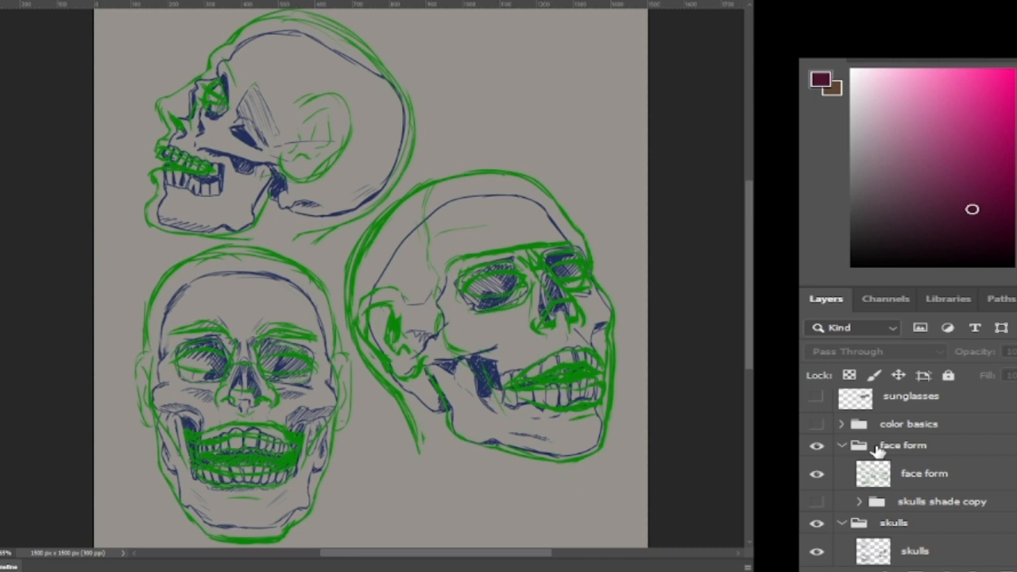
click(816, 523)
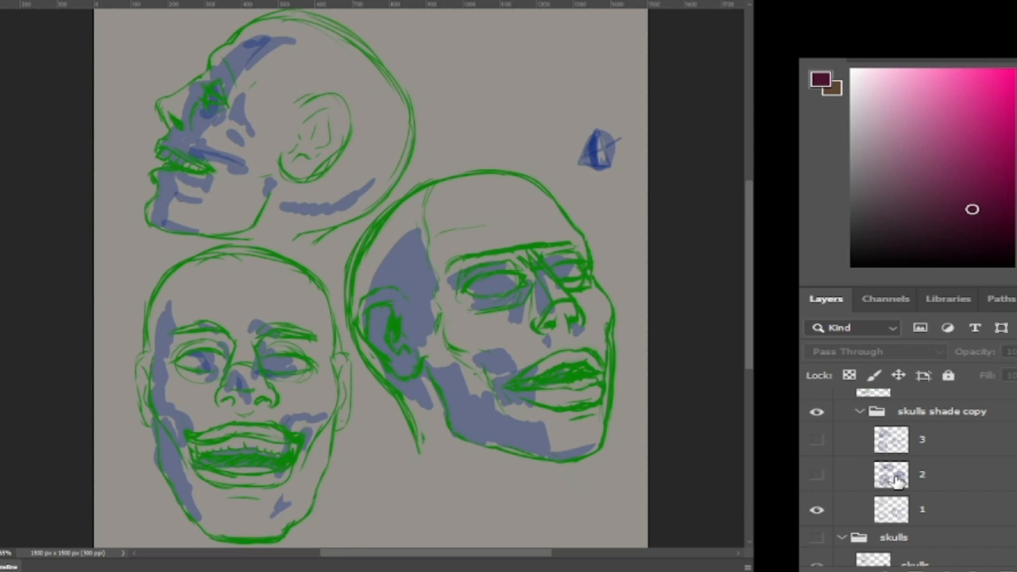
Step: Preview shading layers 1, 2 and 3 of the skulls shade copy group on the green faces, and collapse the group
click(815, 509)
click(816, 474)
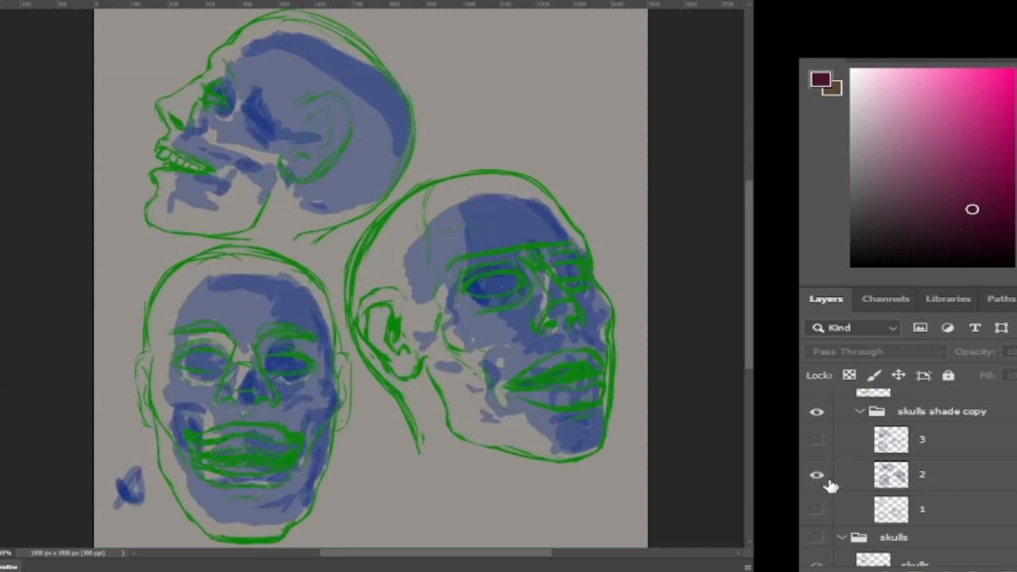
click(816, 474)
click(816, 441)
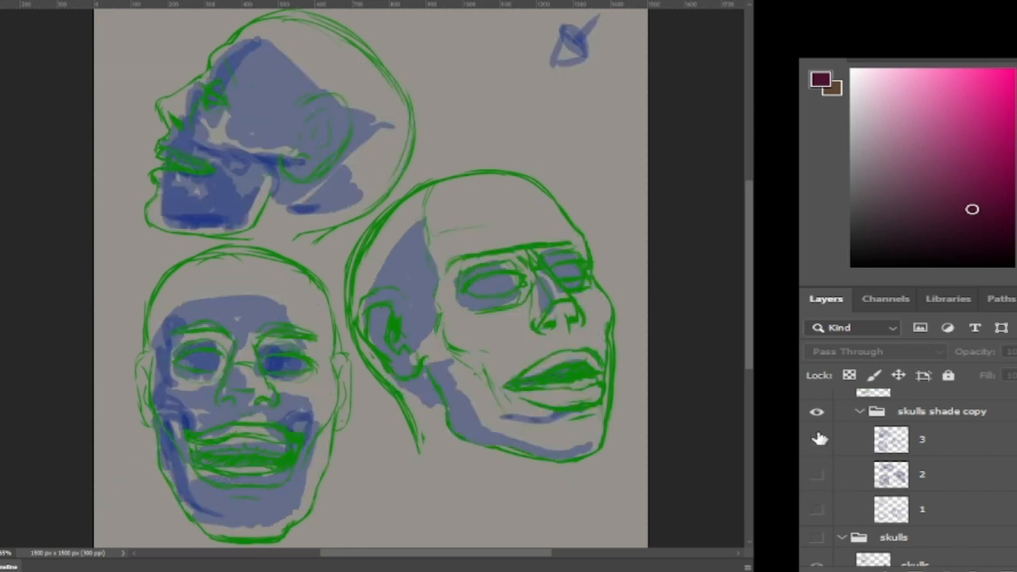
click(814, 442)
click(861, 412)
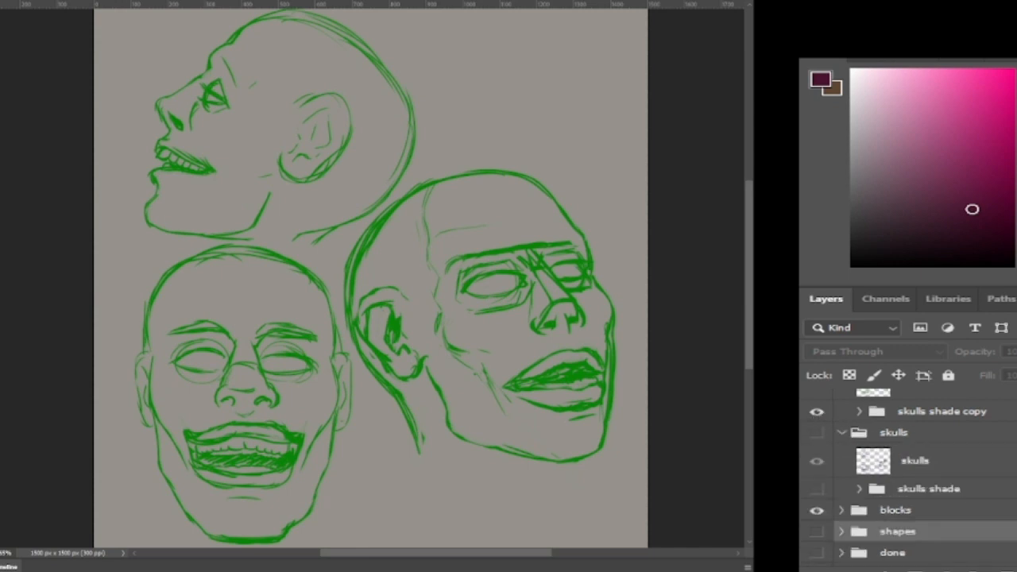
Step: Show the color basics group, hide the green face form drawing and collapse the face form group
scroll(881, 522, up, 3)
click(816, 439)
scroll(826, 476, up, 1)
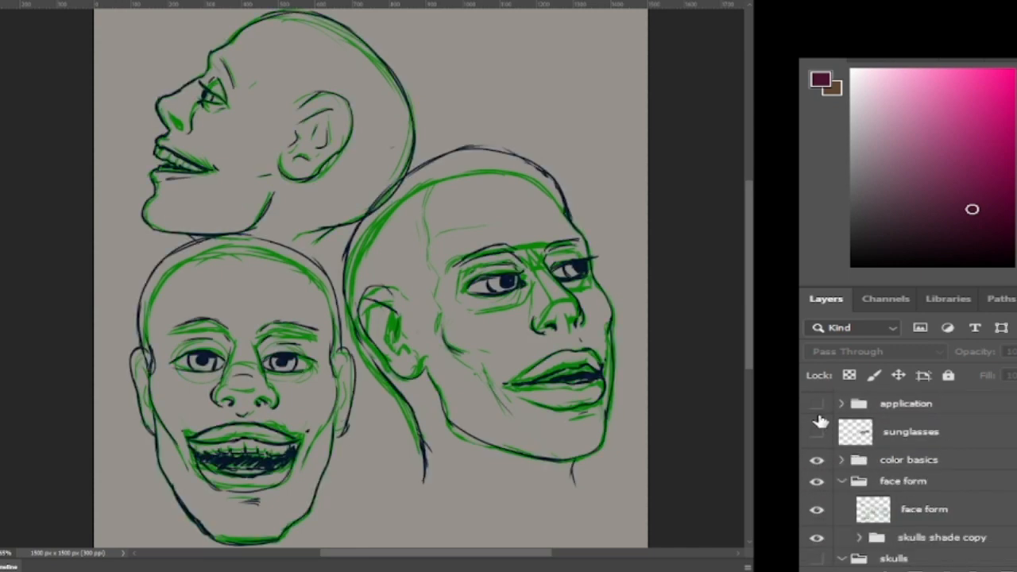
click(817, 510)
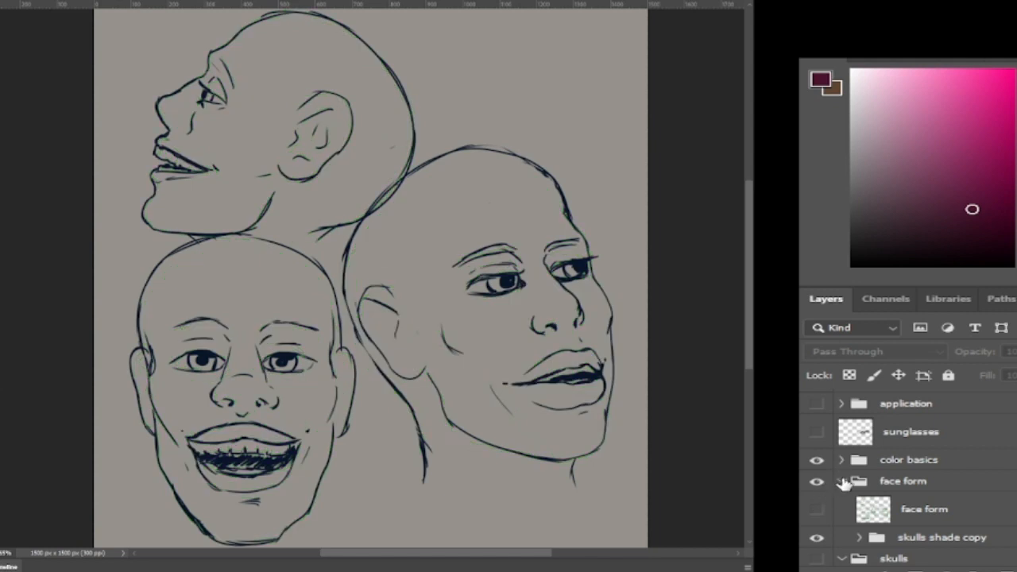
click(842, 481)
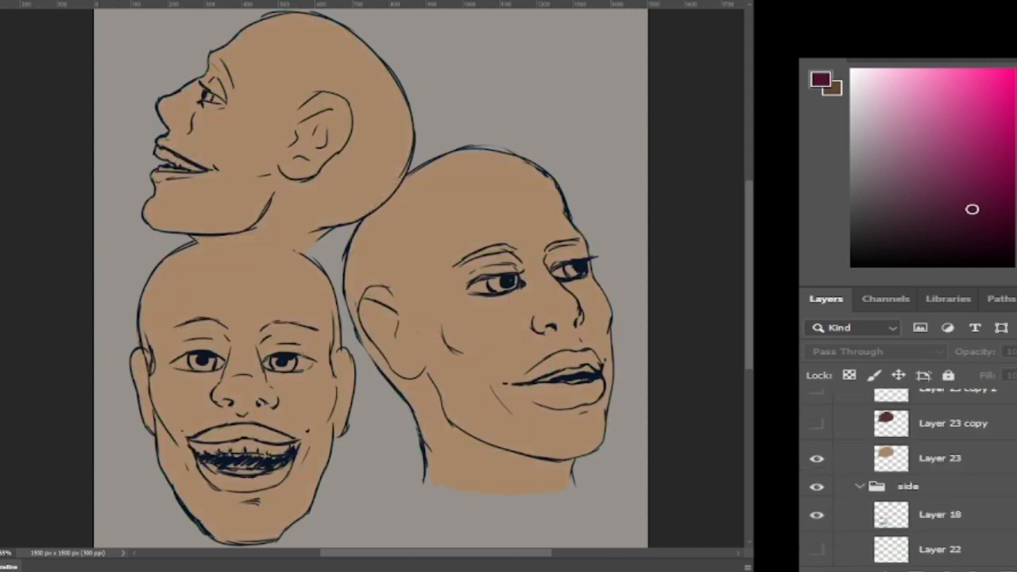
Step: Add a new layer at the top of the color basics group and brush reddish brown onto the three-quarter head's cheeks and nose
scroll(903, 477, down, 3)
scroll(903, 477, up, 1)
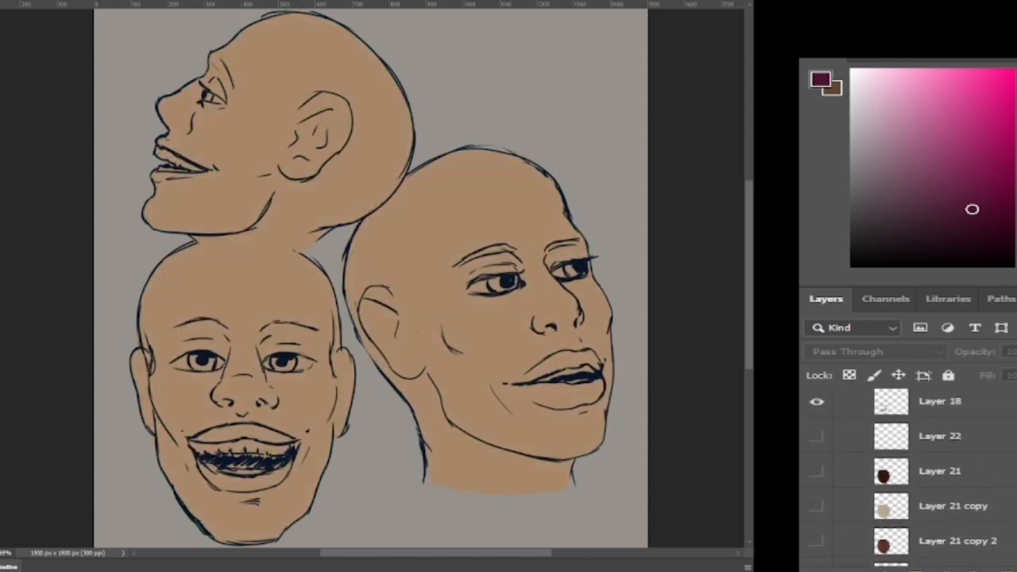
scroll(967, 426, up, 2)
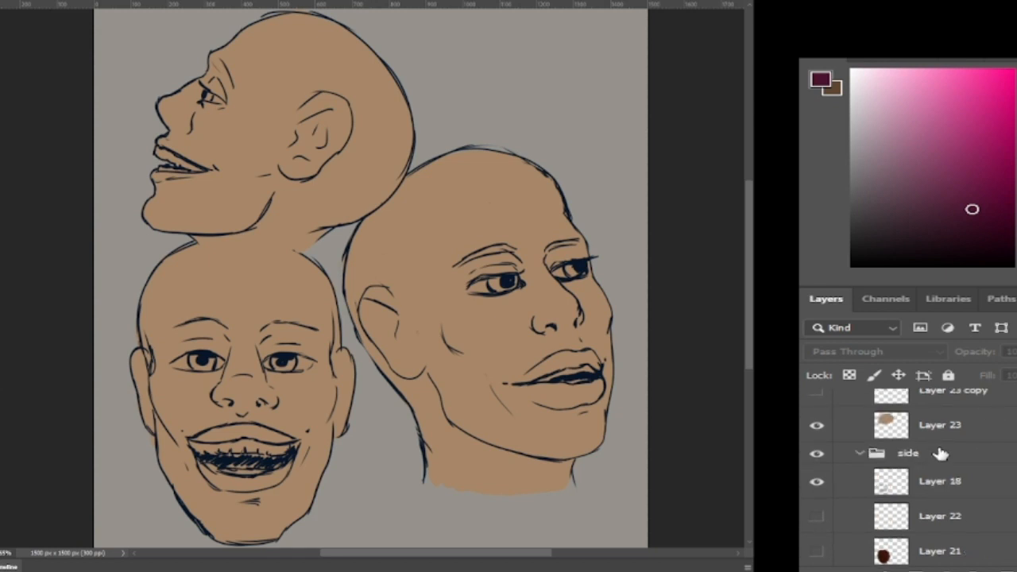
key(ctrl+shift+alt+n)
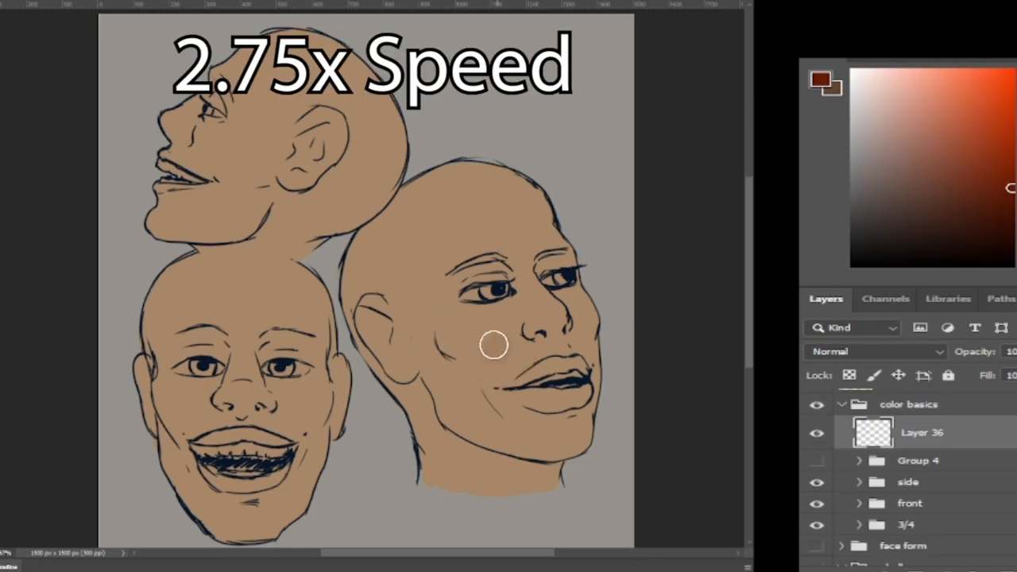
drag(501, 348, 465, 358)
drag(556, 314, 572, 320)
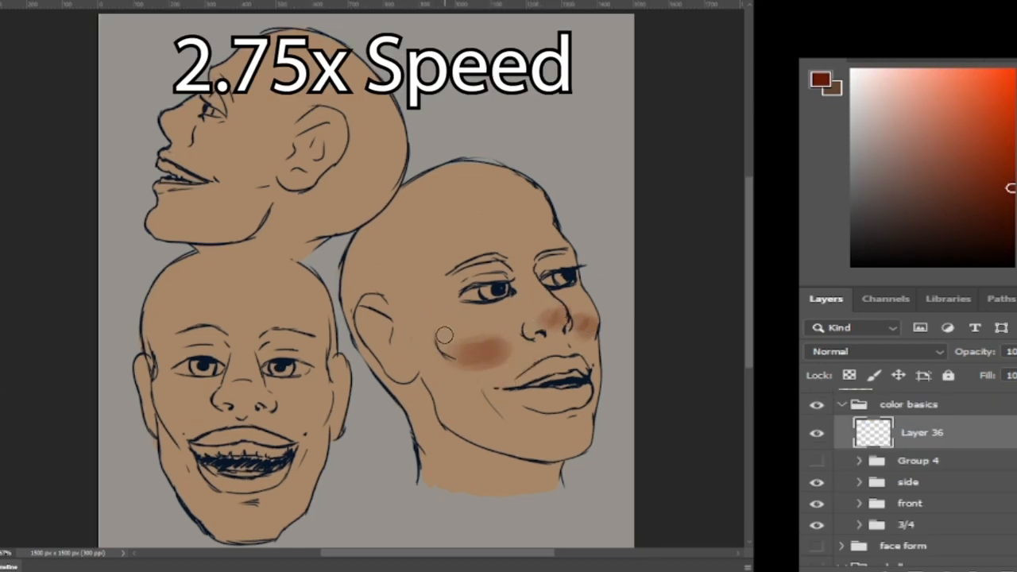
Step: Paint reddish brown tones on the three-quarter head's lower lip, neck below the jaw, ear and upper eyelids
drag(570, 412, 540, 407)
mouse_move(548, 468)
mouse_down()
mouse_move(492, 483)
mouse_move(445, 462)
mouse_move(427, 419)
mouse_up()
mouse_move(487, 459)
mouse_down()
mouse_move(430, 417)
mouse_move(440, 448)
mouse_move(419, 407)
mouse_move(430, 377)
mouse_move(461, 449)
mouse_up()
mouse_move(389, 333)
mouse_down()
mouse_move(367, 313)
mouse_move(400, 364)
mouse_up()
mouse_move(509, 278)
mouse_down()
mouse_move(503, 268)
mouse_move(554, 268)
mouse_up()
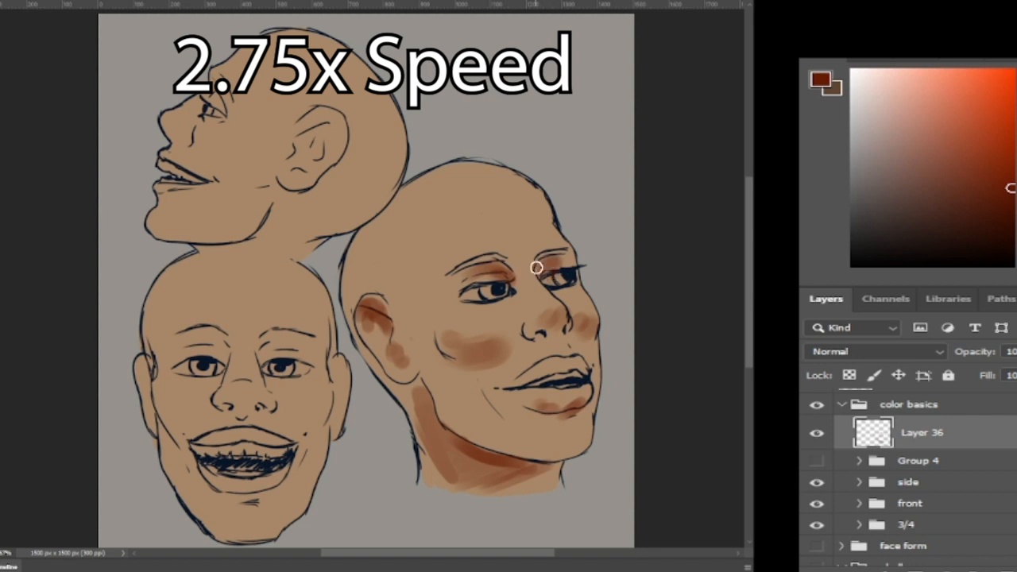
Step: Brush reddish brown blush across both cheeks and the nose of the front-facing head
drag(322, 416, 279, 421)
mouse_move(209, 417)
mouse_down()
mouse_move(179, 429)
mouse_move(167, 413)
mouse_up()
mouse_move(268, 401)
mouse_down()
mouse_move(230, 404)
mouse_move(253, 405)
mouse_up()
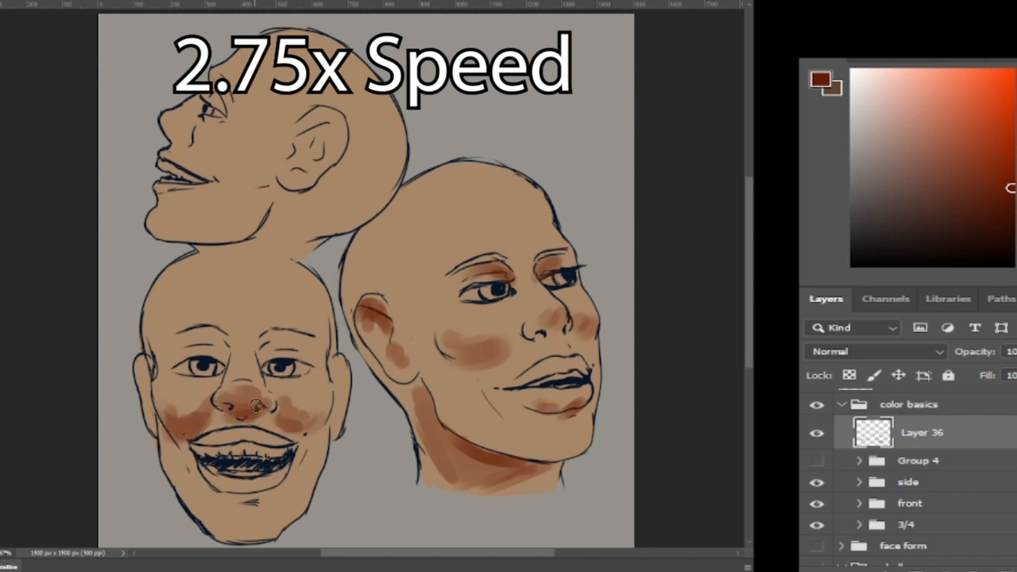
Step: Add reddish brown tones to the front-facing head's eyelids, chin, area below the lip, sides of the jaw and one ear
mouse_move(220, 357)
mouse_down()
mouse_move(218, 338)
mouse_move(296, 342)
mouse_up()
drag(278, 533, 218, 526)
drag(262, 497, 192, 486)
mouse_move(159, 442)
mouse_down()
mouse_move(164, 474)
mouse_move(178, 473)
mouse_up()
drag(327, 446, 305, 479)
drag(342, 359, 336, 415)
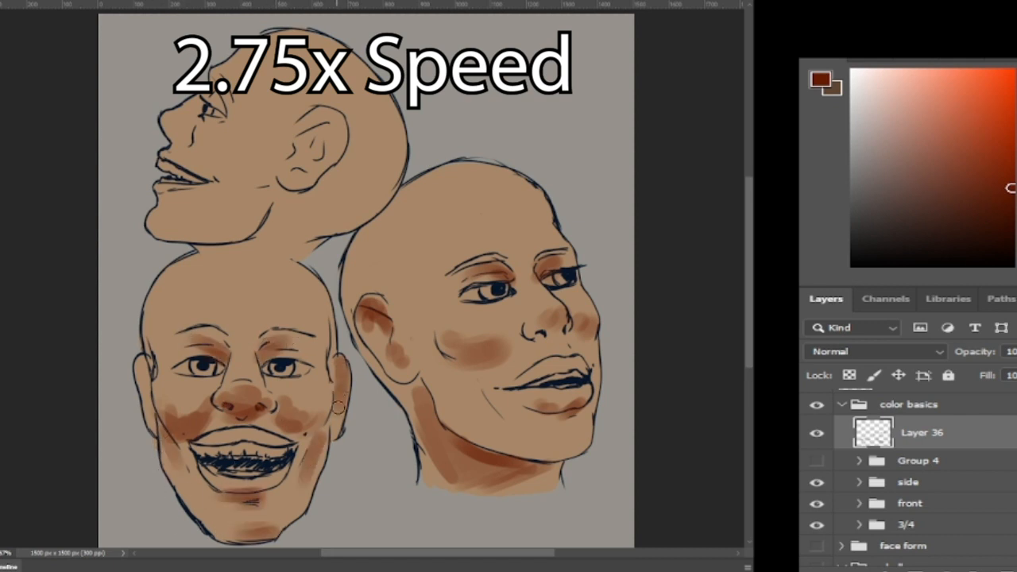
Step: Brush reddish brown onto the front-facing head's ears and the profile head's ear, eyelid, nose and cheek
drag(339, 374, 341, 394)
drag(141, 363, 147, 416)
mouse_move(320, 148)
mouse_down()
mouse_move(302, 144)
mouse_move(327, 119)
mouse_move(335, 140)
mouse_up()
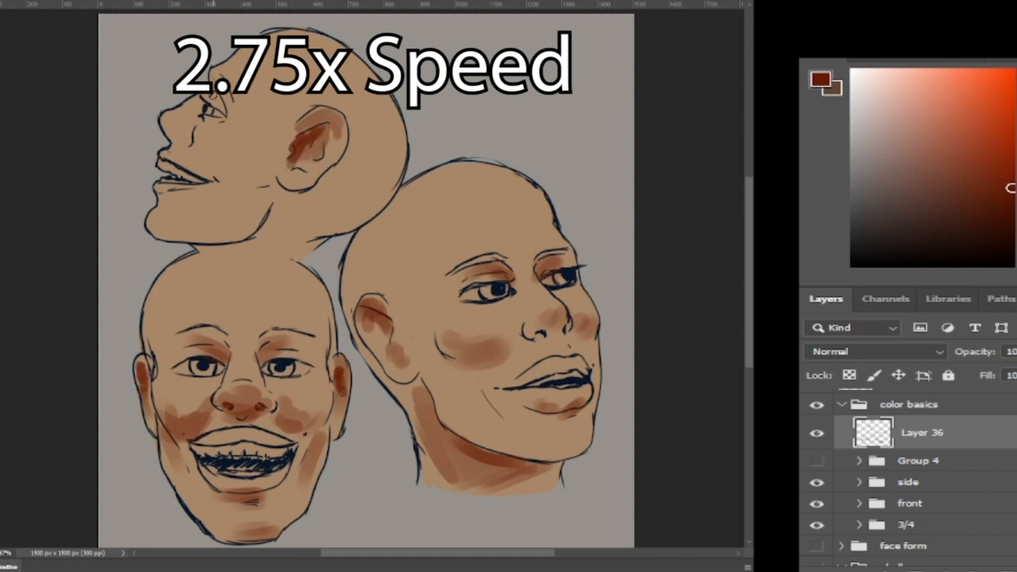
mouse_move(213, 97)
mouse_down()
mouse_move(170, 131)
mouse_move(185, 135)
mouse_up()
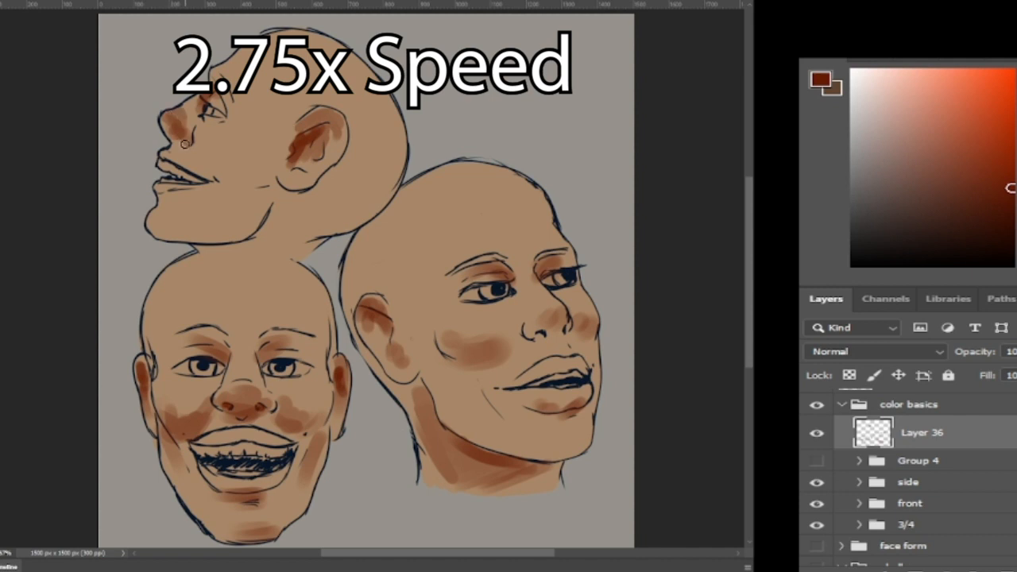
mouse_move(224, 164)
mouse_down()
mouse_move(242, 173)
mouse_move(208, 159)
mouse_move(227, 155)
mouse_move(216, 143)
mouse_up()
Step: Add a new layer and paint near-black shadows on the three-quarter head's shaded side, around the nose, below the lip and at the eyes
key(ctrl+shift+alt+n)
click(1001, 251)
mouse_move(554, 470)
mouse_down()
mouse_move(480, 480)
mouse_move(425, 410)
mouse_move(384, 378)
mouse_move(351, 316)
mouse_up()
mouse_move(565, 337)
mouse_down()
mouse_move(528, 359)
mouse_move(505, 314)
mouse_move(561, 346)
mouse_up()
drag(579, 413, 524, 401)
drag(472, 277, 554, 260)
Step: Enlarge the brush and shade the three-quarter head's neck and the profile head's shadow areas with the near-black tone
key(bracketright)
key(bracketright)
key(bracketright)
mouse_move(532, 447)
mouse_down()
mouse_move(386, 209)
mouse_move(456, 422)
mouse_move(516, 476)
mouse_move(421, 413)
mouse_move(373, 334)
mouse_move(446, 497)
mouse_up()
mouse_move(350, 194)
mouse_down()
mouse_move(310, 223)
mouse_move(238, 243)
mouse_move(161, 197)
mouse_move(208, 128)
mouse_move(232, 190)
mouse_move(262, 218)
mouse_move(242, 188)
mouse_move(397, 195)
mouse_up()
Step: Shade the front-facing head's cheek, nose side, jaw and ears with the near-black tone
mouse_move(179, 421)
mouse_down()
mouse_move(174, 457)
mouse_move(212, 535)
mouse_move(159, 360)
mouse_move(218, 361)
mouse_move(205, 391)
mouse_move(230, 369)
mouse_move(274, 452)
mouse_move(223, 449)
mouse_up()
drag(270, 384, 299, 434)
drag(338, 393, 332, 434)
drag(145, 389, 149, 426)
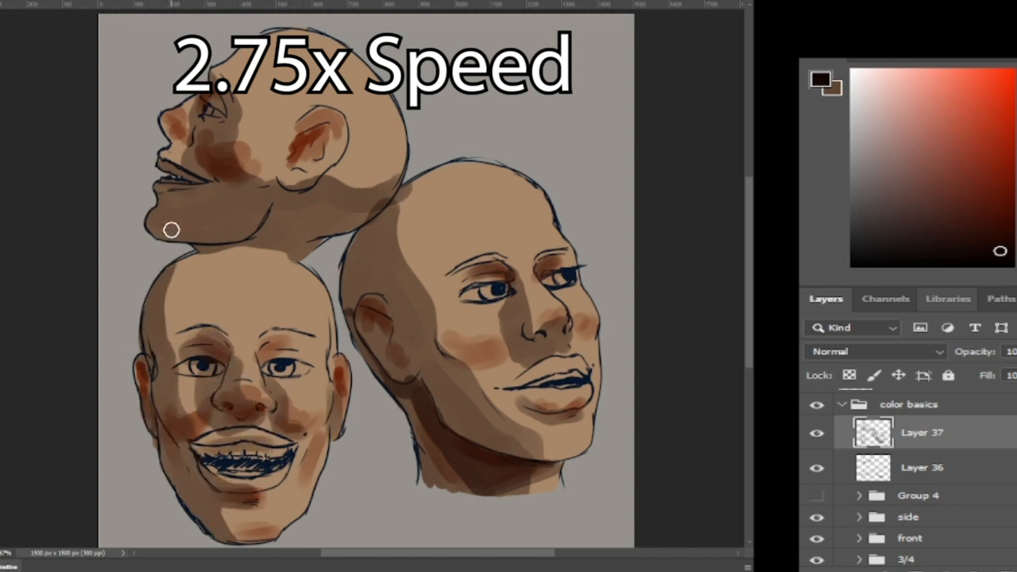
Step: Add a new layer and paint pale cream light on the three-quarter head's forehead, nose, cheeks and chin, and on the profile head
click(961, 568)
click(876, 75)
mouse_move(531, 184)
mouse_down()
mouse_move(553, 224)
mouse_move(465, 182)
mouse_move(411, 215)
mouse_move(531, 236)
mouse_up()
drag(534, 286, 524, 272)
drag(585, 306, 585, 294)
drag(486, 325, 503, 280)
mouse_move(595, 355)
mouse_down()
mouse_move(563, 324)
mouse_move(582, 426)
mouse_up()
mouse_move(397, 175)
mouse_down()
mouse_move(357, 103)
mouse_move(274, 36)
mouse_move(298, 119)
mouse_move(340, 144)
mouse_move(358, 60)
mouse_move(318, 47)
mouse_move(223, 76)
mouse_up()
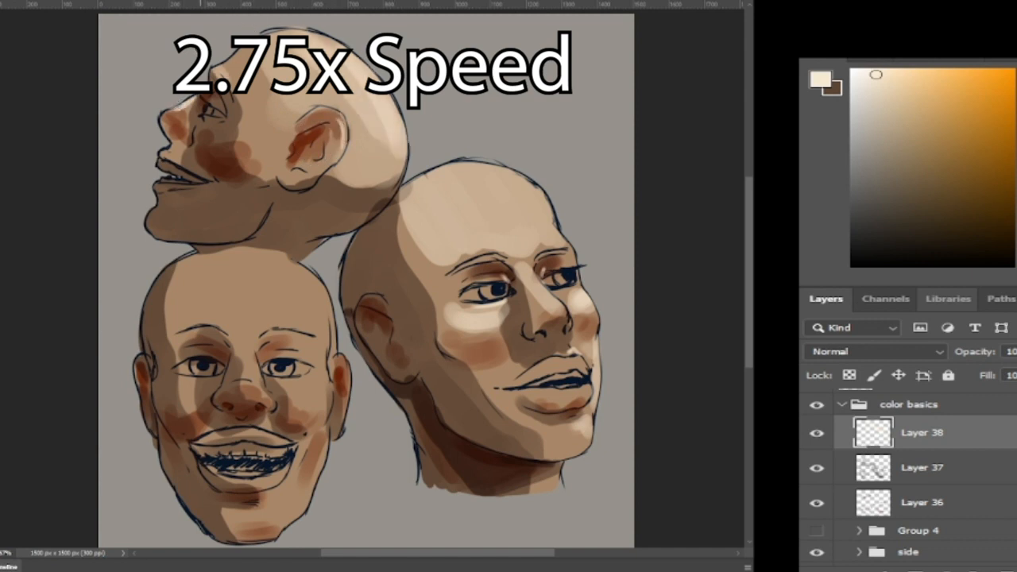
Step: Paint pale cream light on the front-facing head's lit side, nose and under-eye areas, and lower the layer's fill to 55%
mouse_move(301, 299)
mouse_down()
mouse_move(323, 341)
mouse_move(292, 284)
mouse_move(252, 256)
mouse_move(308, 344)
mouse_move(321, 407)
mouse_move(274, 520)
mouse_move(247, 510)
mouse_up()
mouse_move(266, 398)
mouse_down()
mouse_move(237, 339)
mouse_move(196, 348)
mouse_up()
mouse_move(291, 362)
mouse_down()
mouse_move(283, 386)
mouse_move(312, 396)
mouse_move(283, 391)
mouse_up()
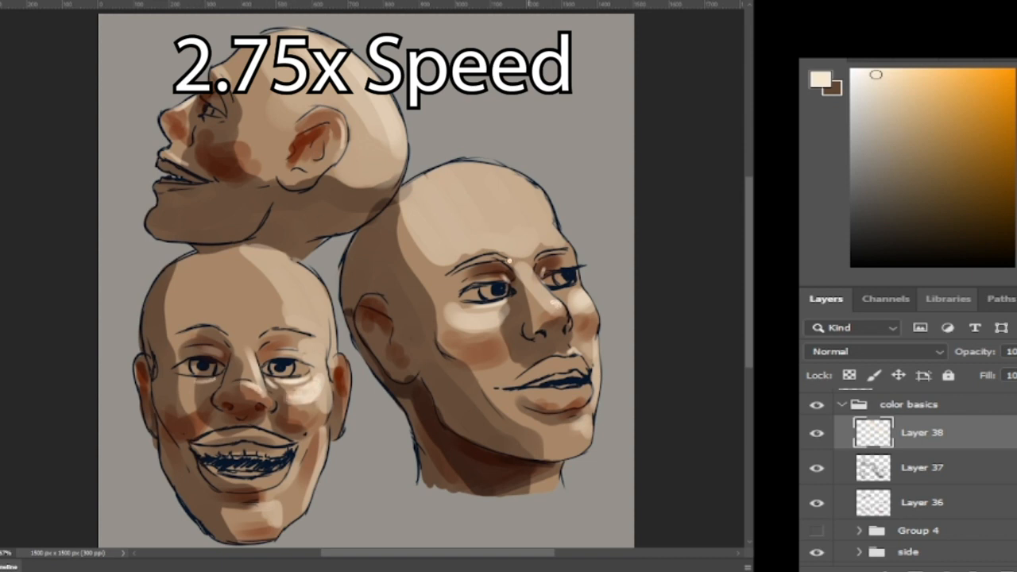
drag(985, 376, 931, 390)
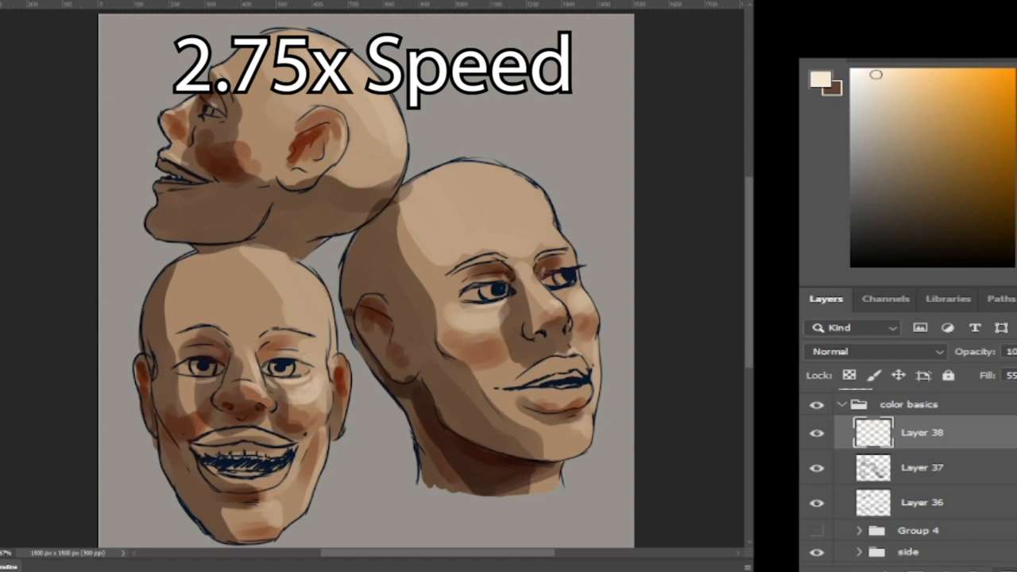
Step: Add a new layer and paint thin cream highlights on the three-quarter head's nose and along its cheek, chin and forehead edge
key(ctrl+shift+alt+n)
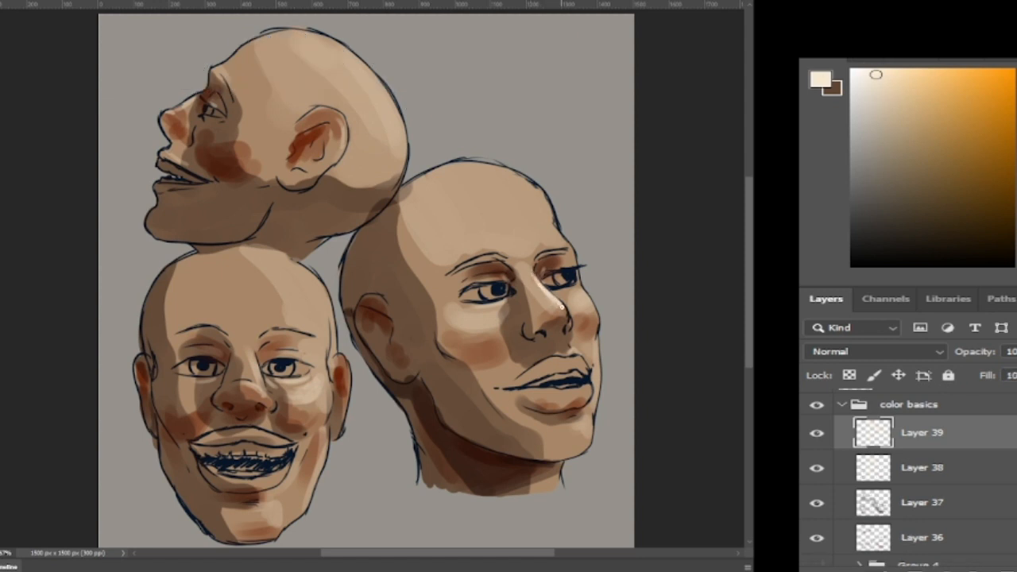
drag(582, 293, 601, 371)
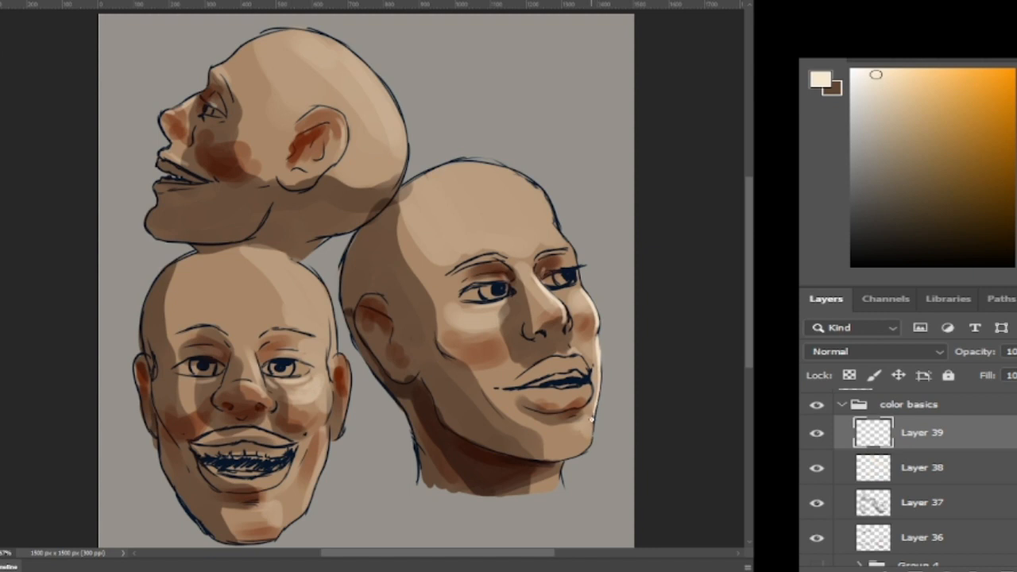
drag(554, 224, 495, 160)
Step: Paint thin cream highlights along the front-facing head's scalp, upper lip and jaw edge, and along the back of the profile head
drag(301, 260, 283, 245)
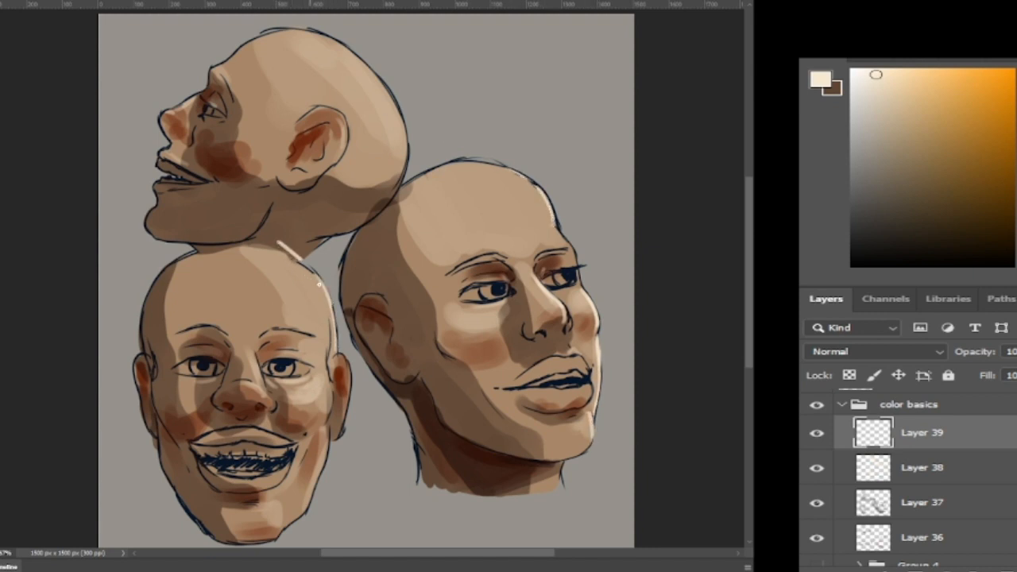
key(ctrl+z)
drag(337, 333, 295, 263)
drag(324, 294, 335, 349)
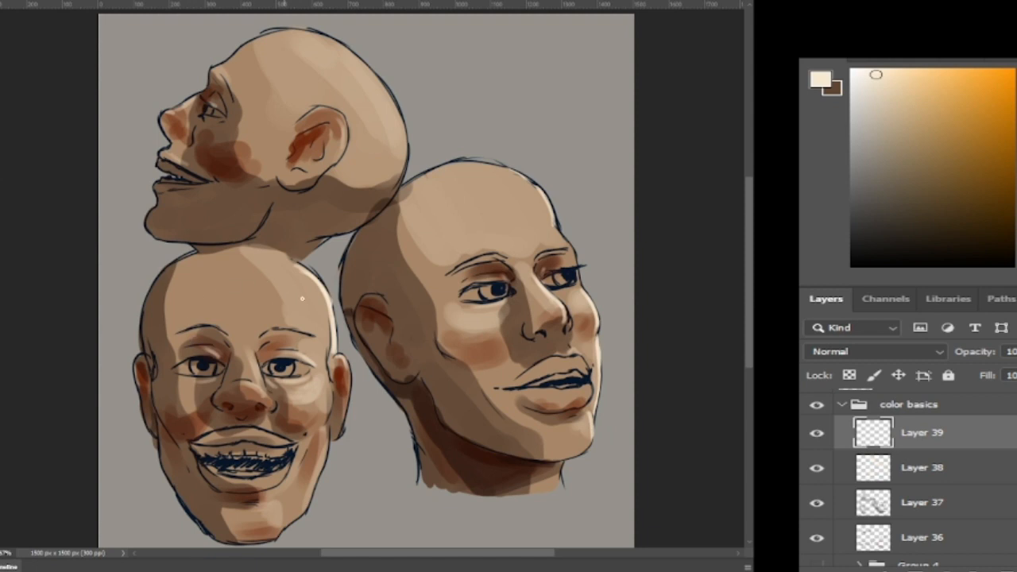
drag(292, 440, 250, 425)
drag(327, 453, 309, 506)
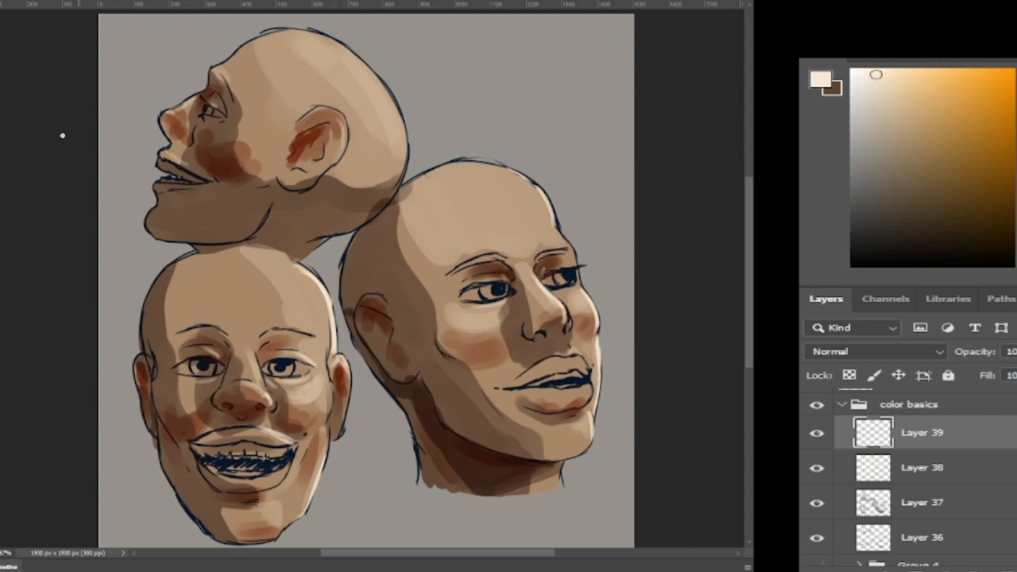
drag(399, 117, 355, 57)
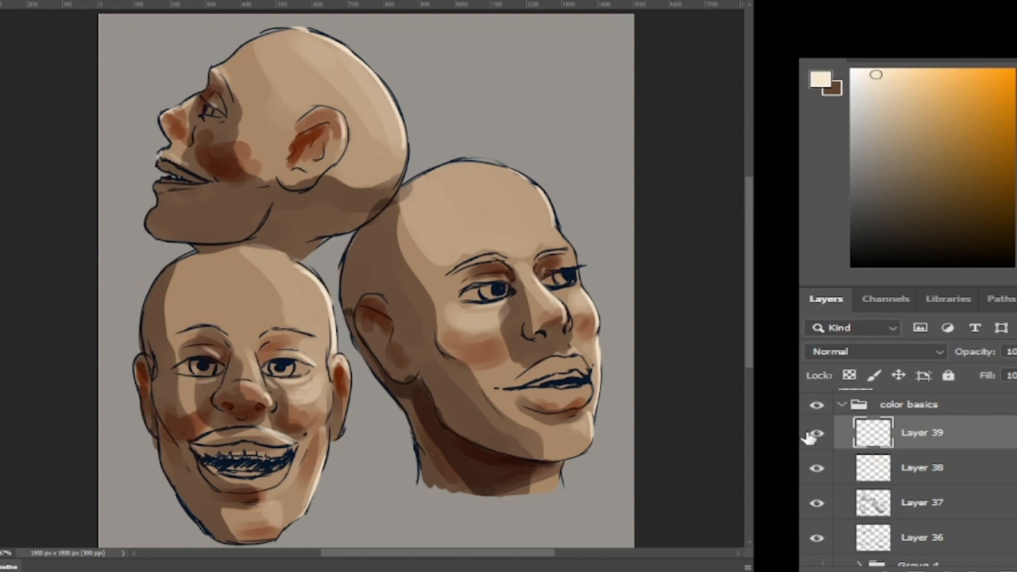
Step: Group the four shading layers, Layer 36 through Layer 39, inside the color basics group
click(842, 405)
click(844, 405)
click(891, 443)
scroll(891, 445, down, 3)
shift+click(871, 438)
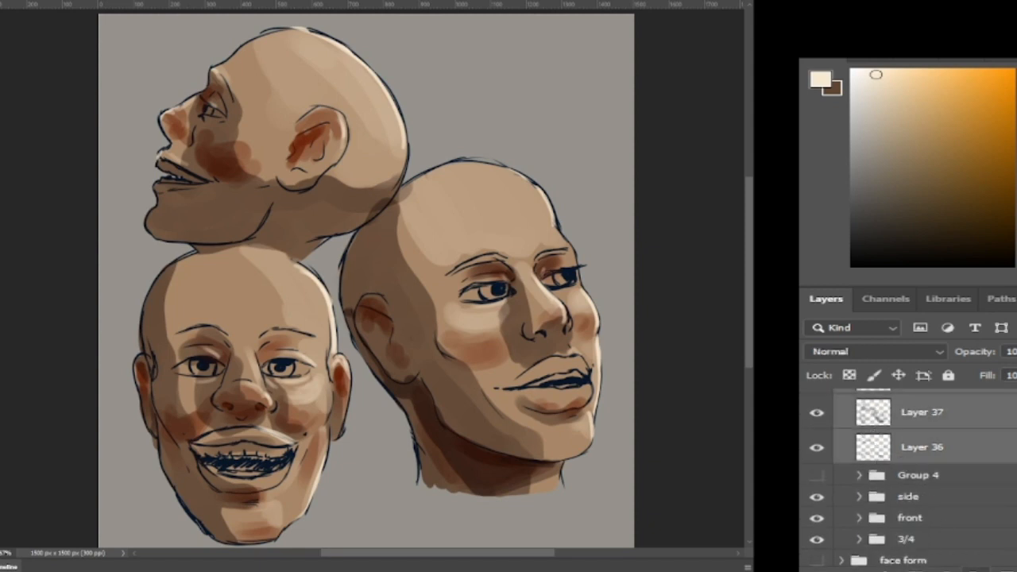
key(ctrl+g)
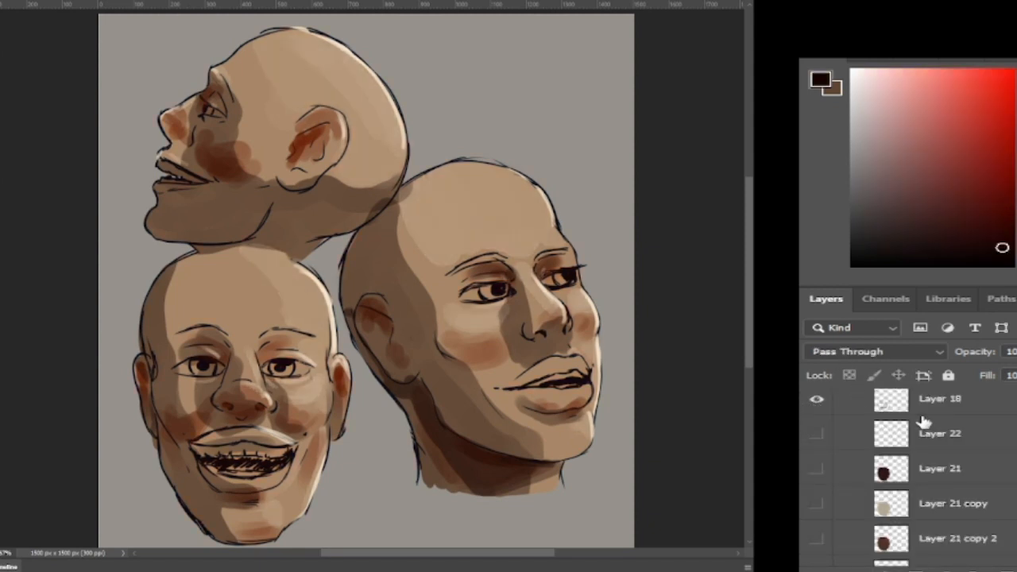
Step: Show the three-quarter head's alternative skin tones in the 3/4 group: Layer 20 copy, Layer 20 copy 2 and Layer 20 copy 3
click(858, 452)
click(859, 473)
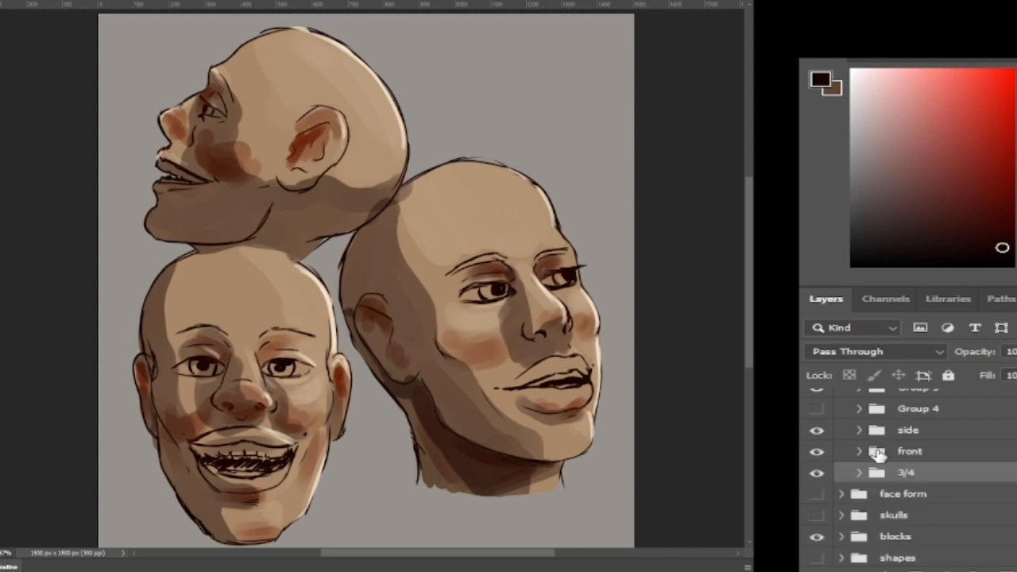
click(859, 473)
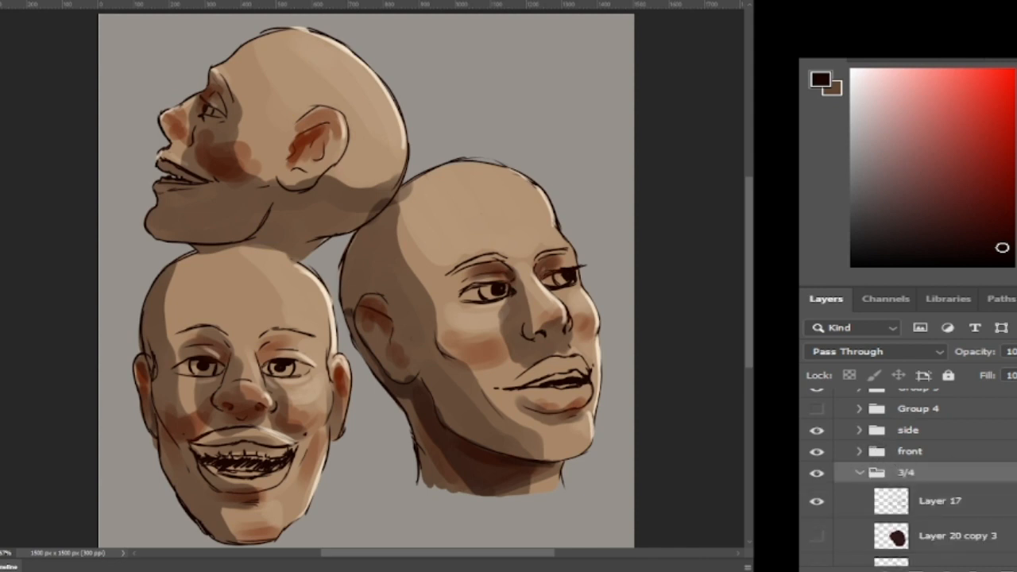
scroll(905, 477, down, 4)
scroll(906, 476, down, 1)
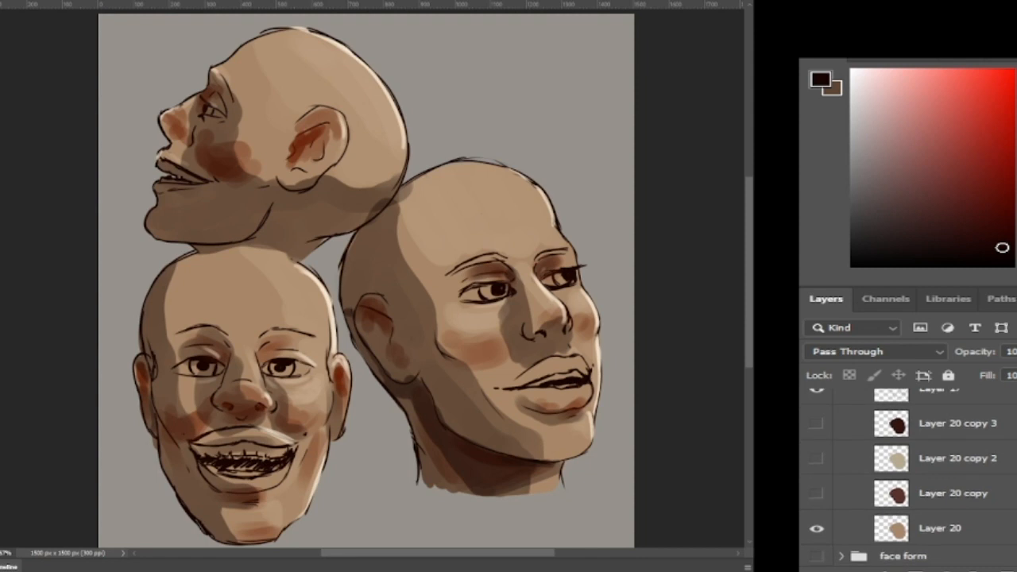
click(817, 493)
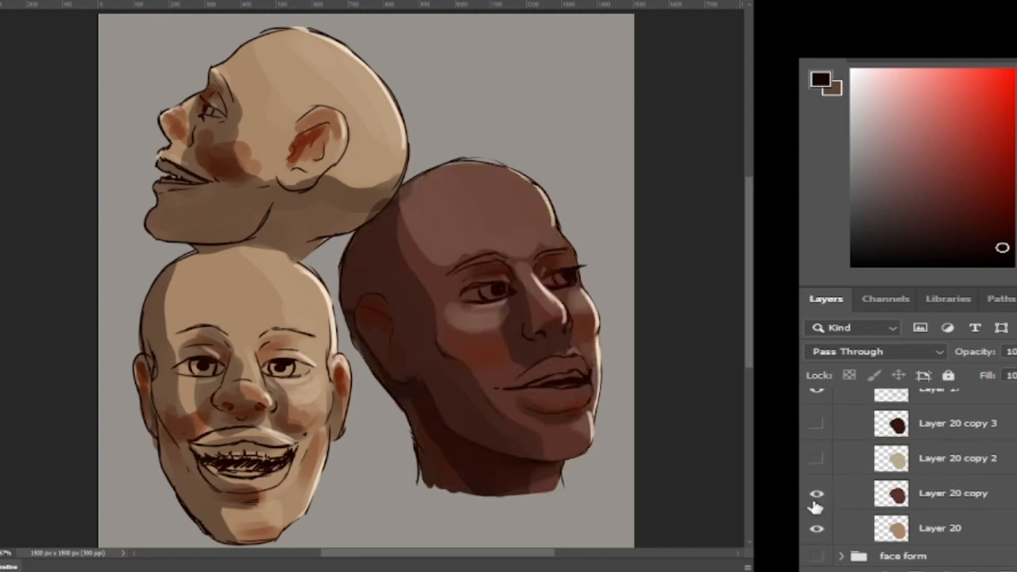
click(817, 458)
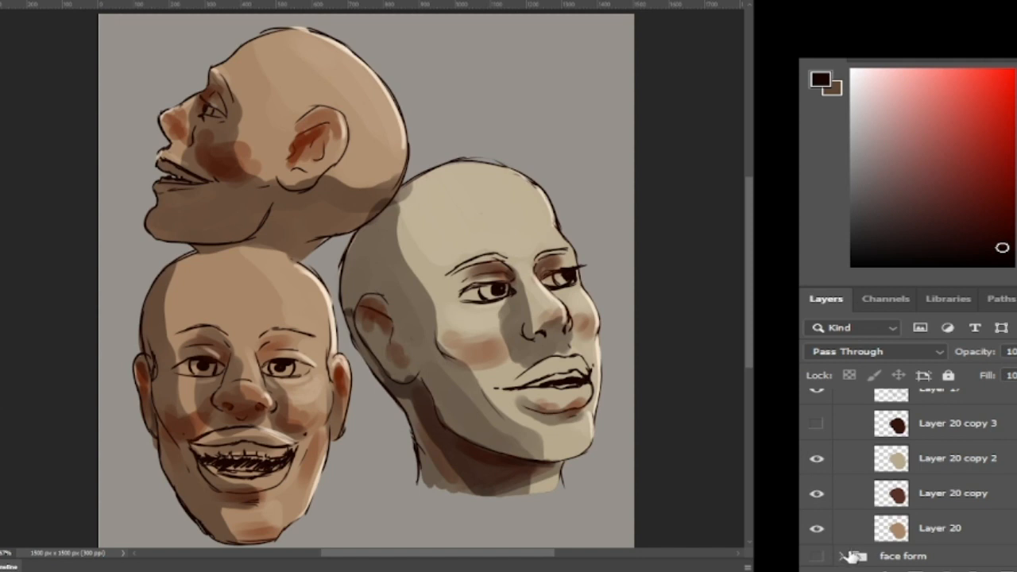
click(817, 423)
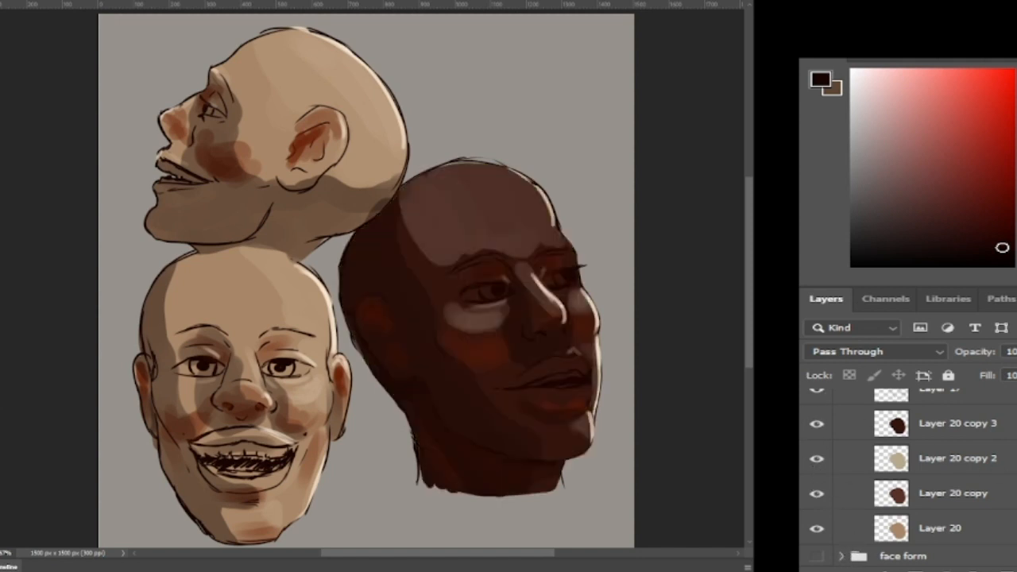
Step: Show the front-facing head's alternative skin tones in the front group: Layer 21 copy 2, Layer 21 copy and Layer 21
scroll(905, 477, up, 5)
click(859, 471)
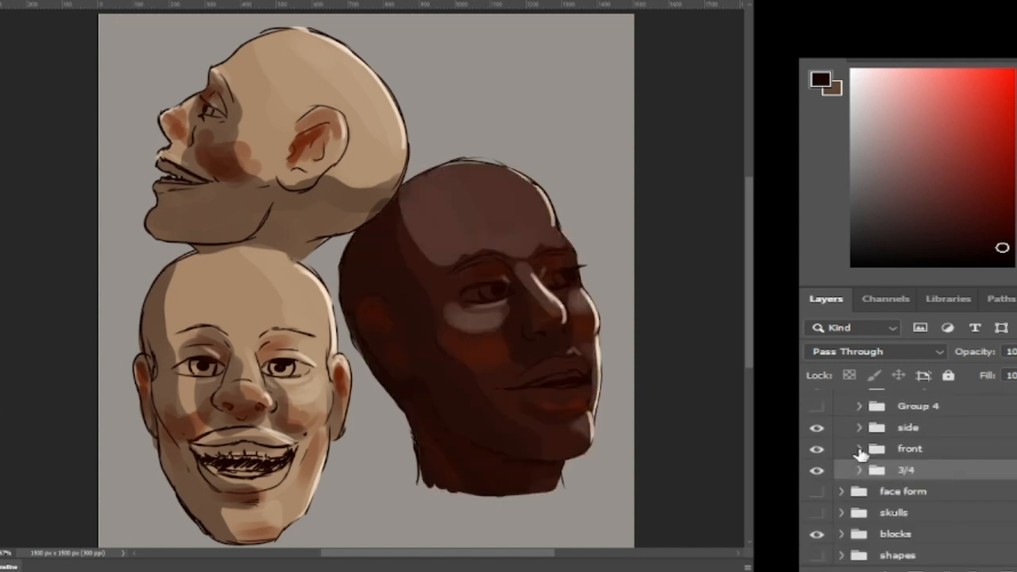
click(859, 450)
scroll(842, 516, down, 2)
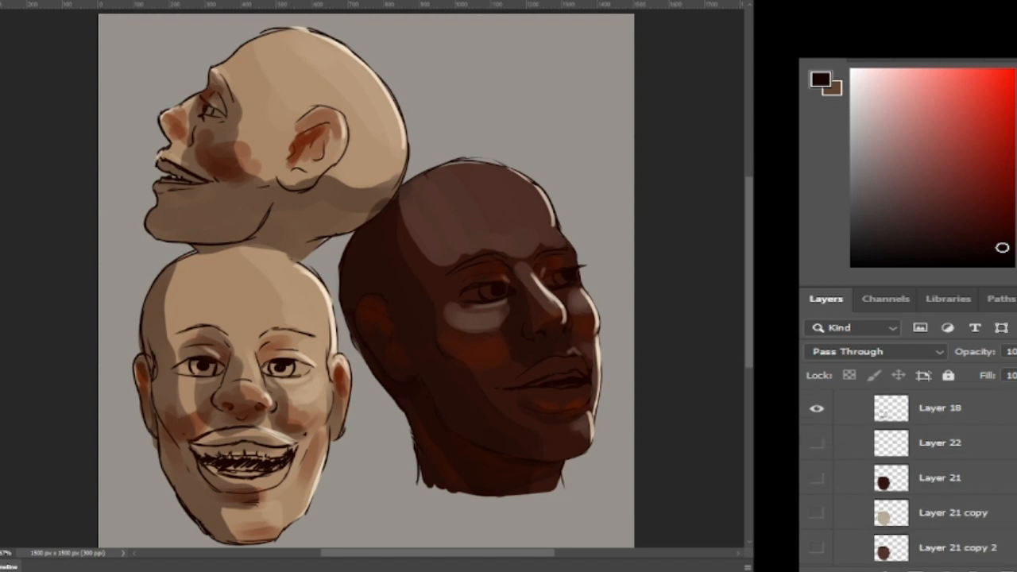
click(817, 539)
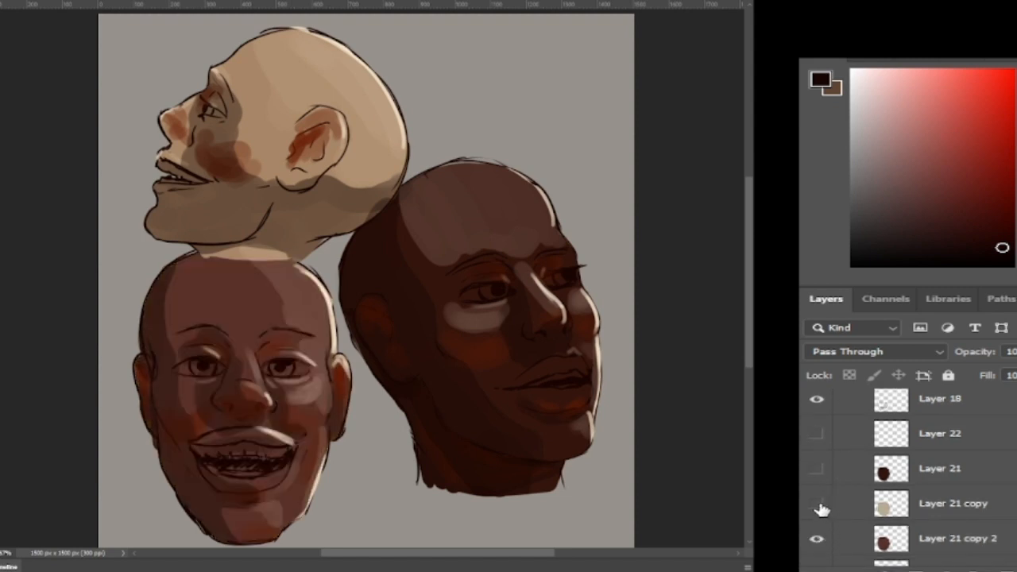
click(819, 505)
click(817, 474)
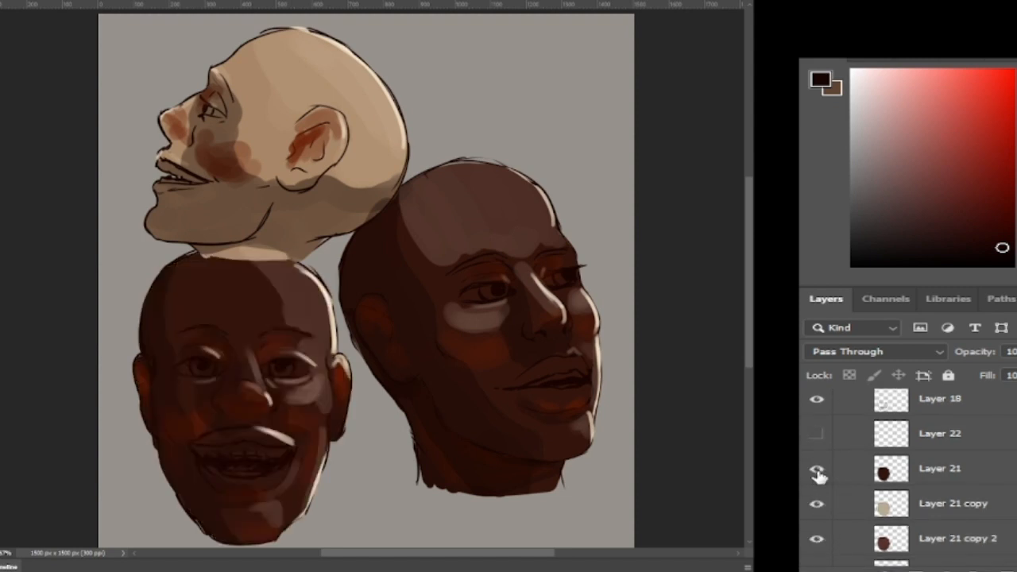
Step: Show the profile head's alternative skin tones in the side group: Layer 23 copy, Layer 23 copy 2 and Layer 23 copy 3
scroll(873, 469, up, 3)
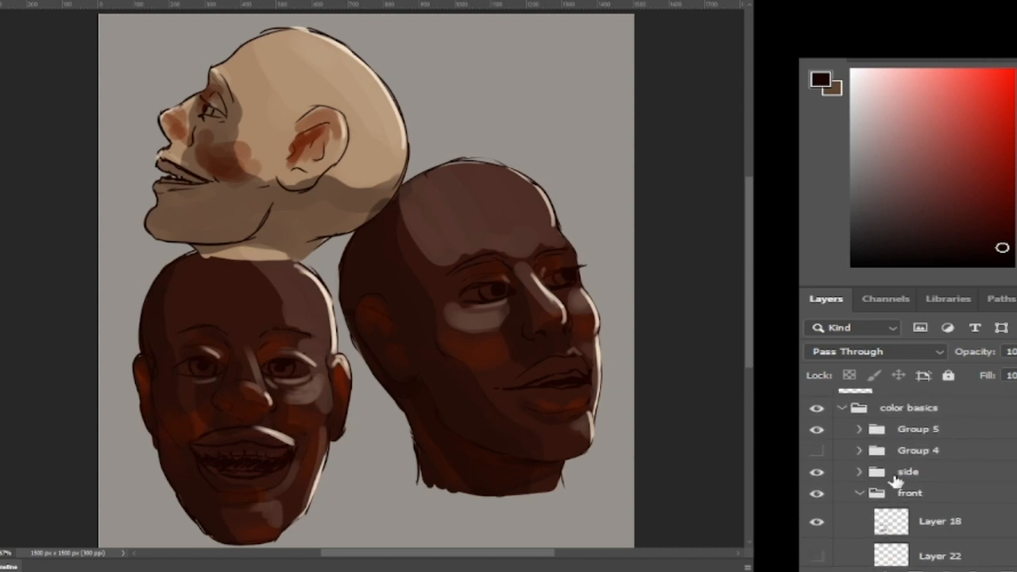
click(858, 494)
click(857, 474)
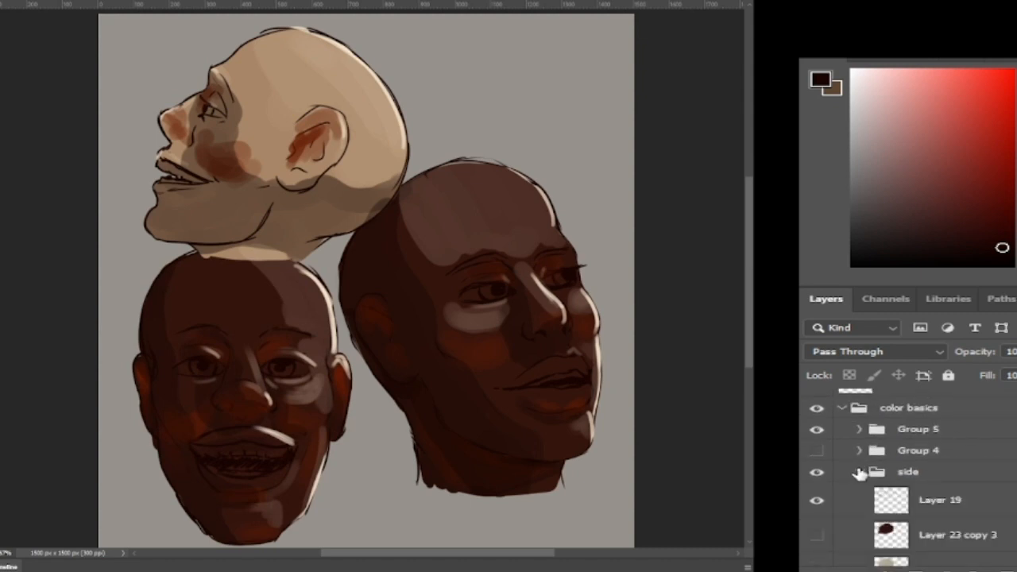
scroll(858, 476, down, 3)
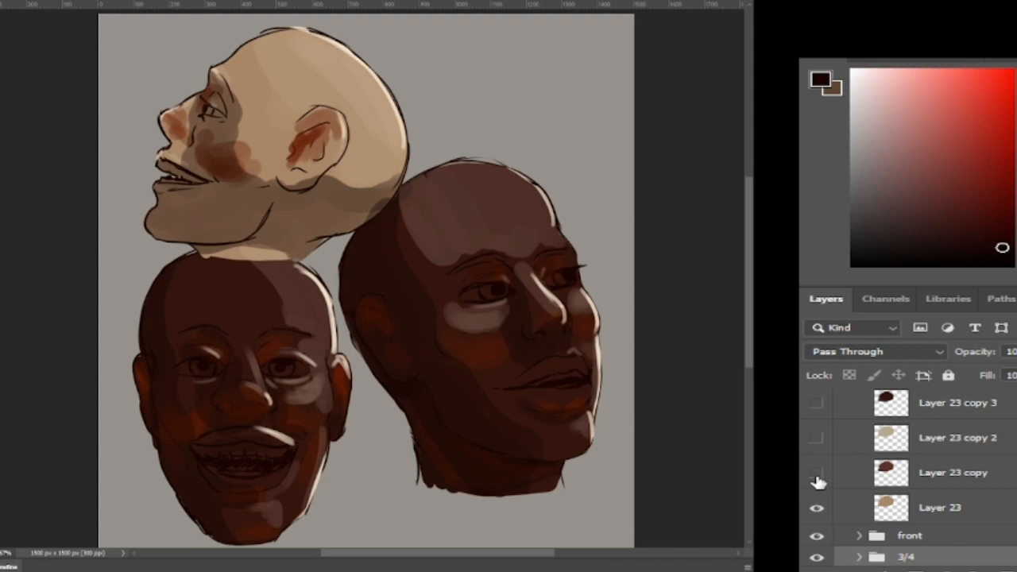
click(816, 473)
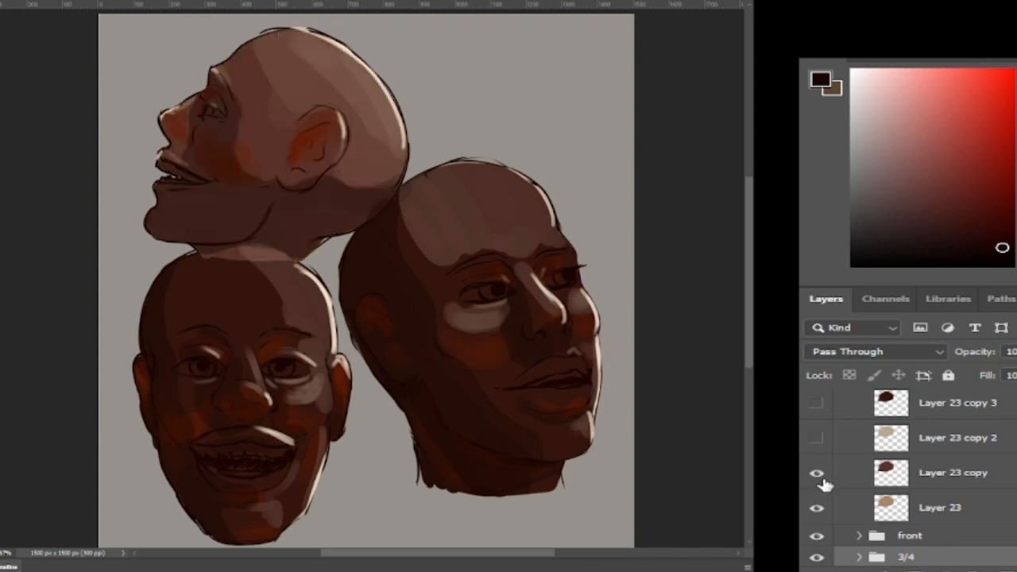
click(818, 438)
click(817, 406)
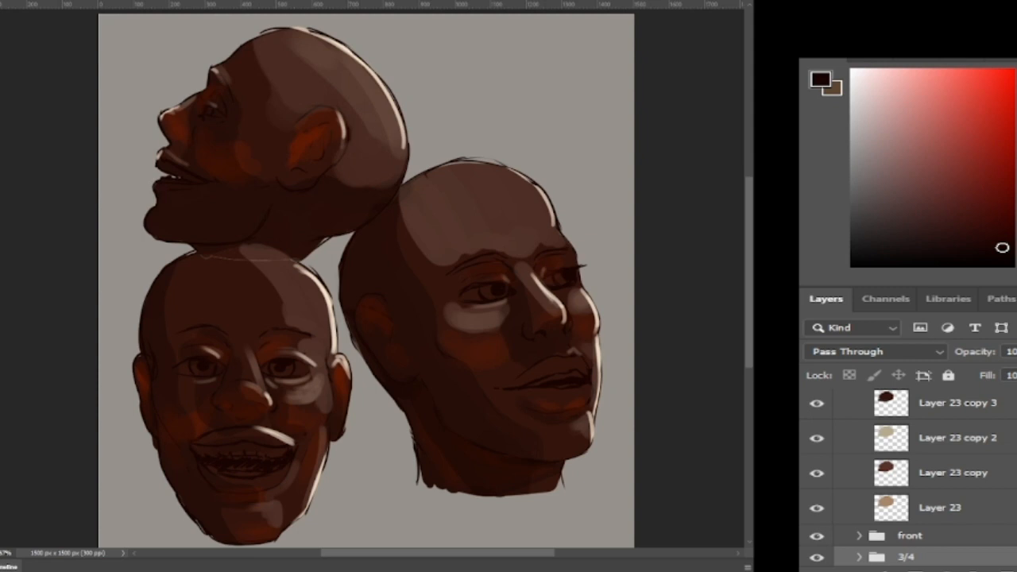
scroll(906, 477, up, 3)
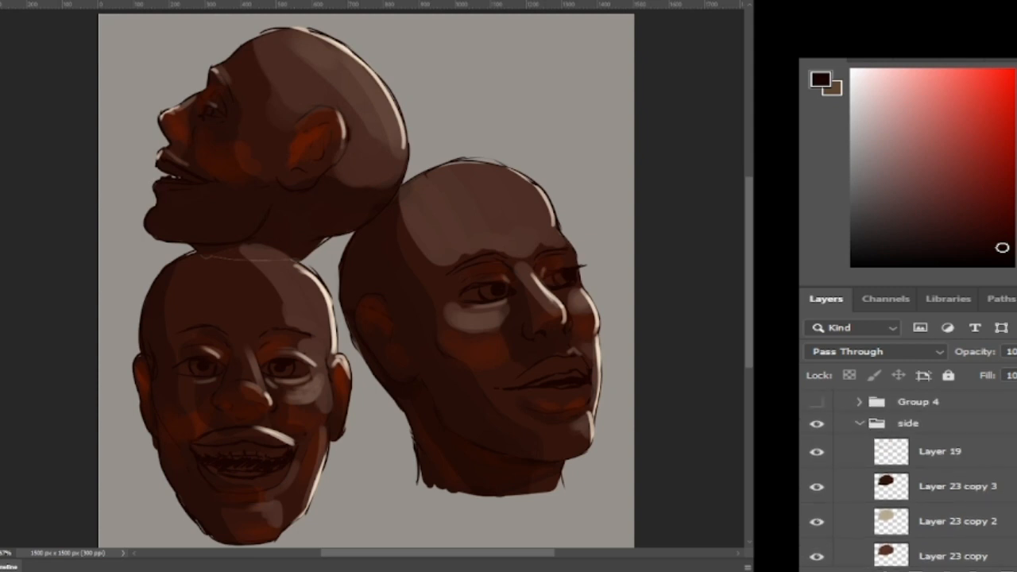
click(860, 429)
scroll(859, 445, up, 3)
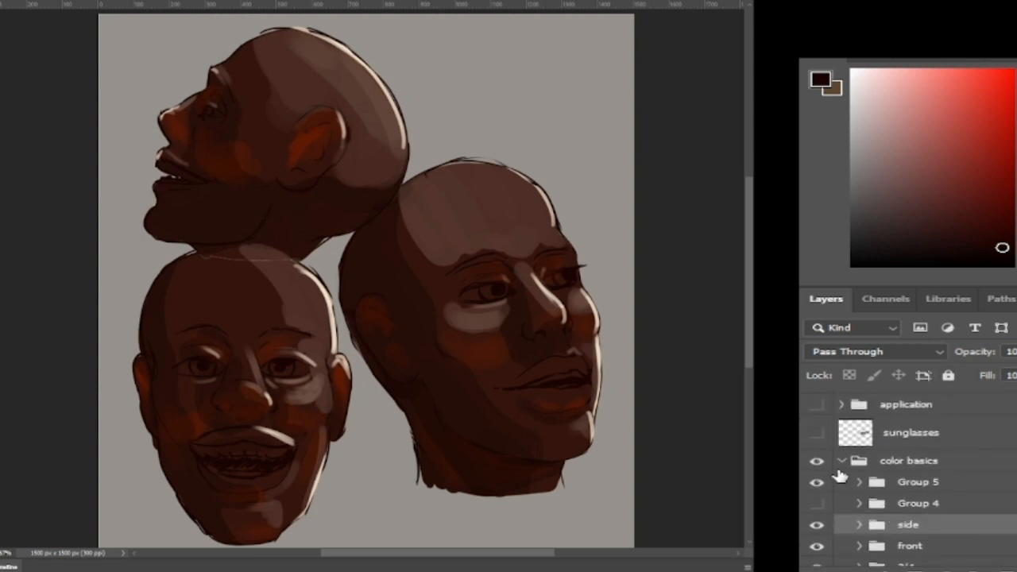
Step: In the application group, lock the base layer's transparent pixels and paint the lower-left cartoon head with the sampled olive-yellow skin tone
click(817, 433)
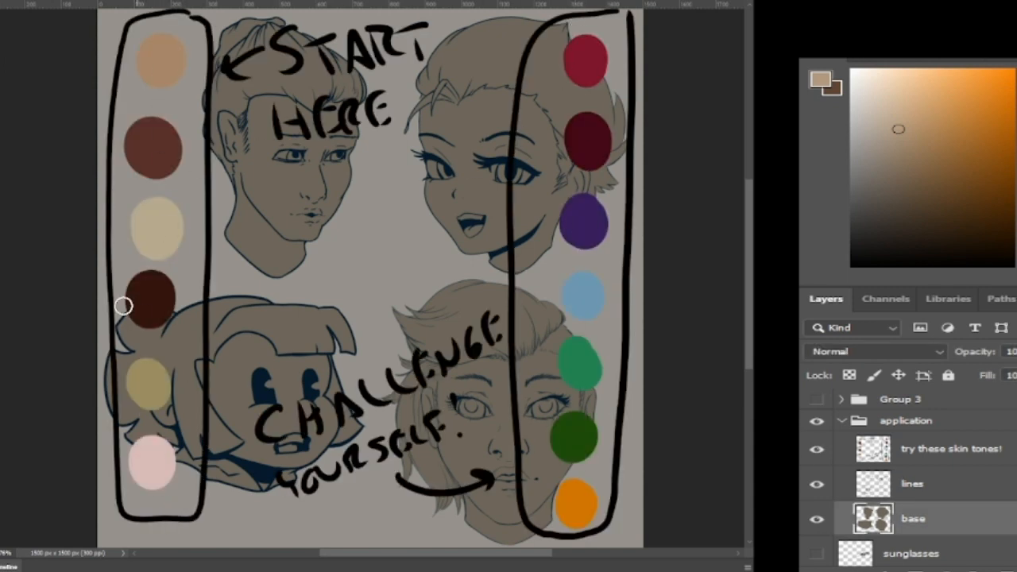
alt+click(150, 384)
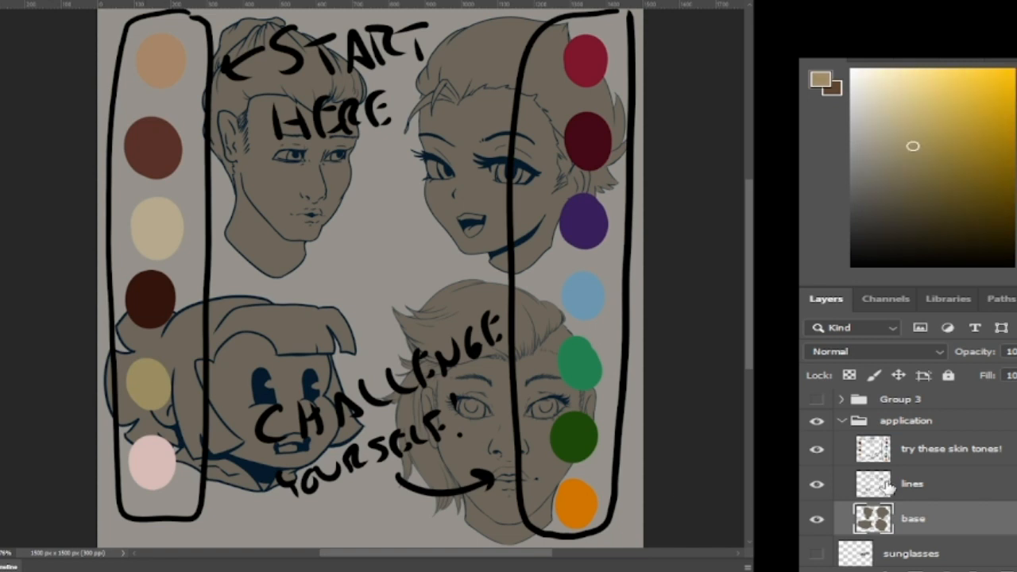
click(849, 374)
key(bracketright)
key(bracketright)
key(bracketright)
mouse_move(303, 424)
mouse_down()
mouse_move(190, 379)
mouse_move(315, 352)
mouse_move(212, 351)
mouse_move(132, 416)
mouse_up()
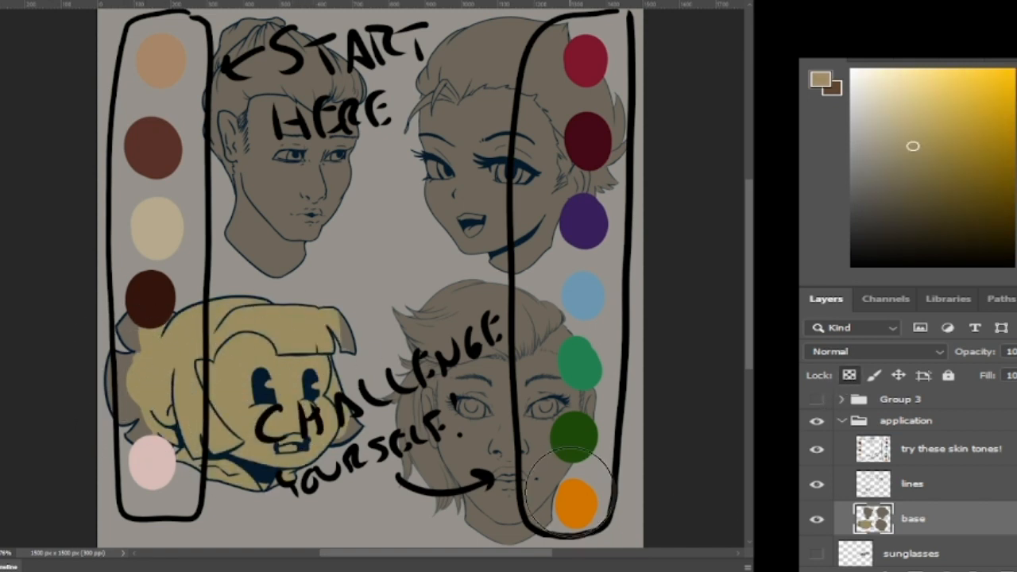
drag(119, 333, 152, 460)
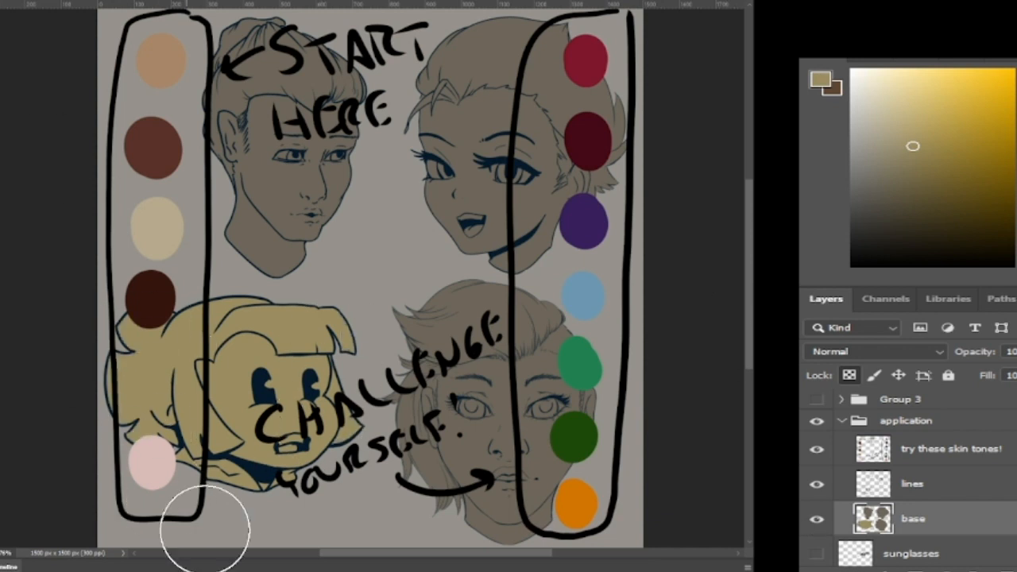
Step: Fill the three remaining heads on the base layer with sampled swatches: reddish brown for the lower-right, green for the upper-right, tan for the upper-left
alt+click(157, 151)
mouse_move(465, 374)
mouse_down()
mouse_move(499, 536)
mouse_move(468, 371)
mouse_move(561, 340)
mouse_up()
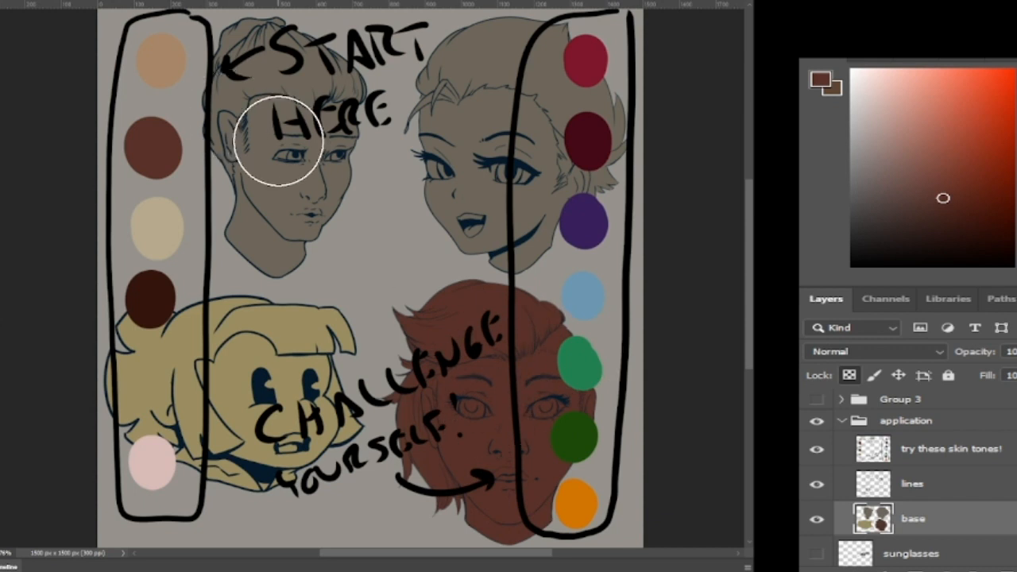
alt+click(575, 357)
mouse_move(461, 135)
mouse_down()
mouse_move(513, 238)
mouse_move(454, 80)
mouse_move(429, 87)
mouse_up()
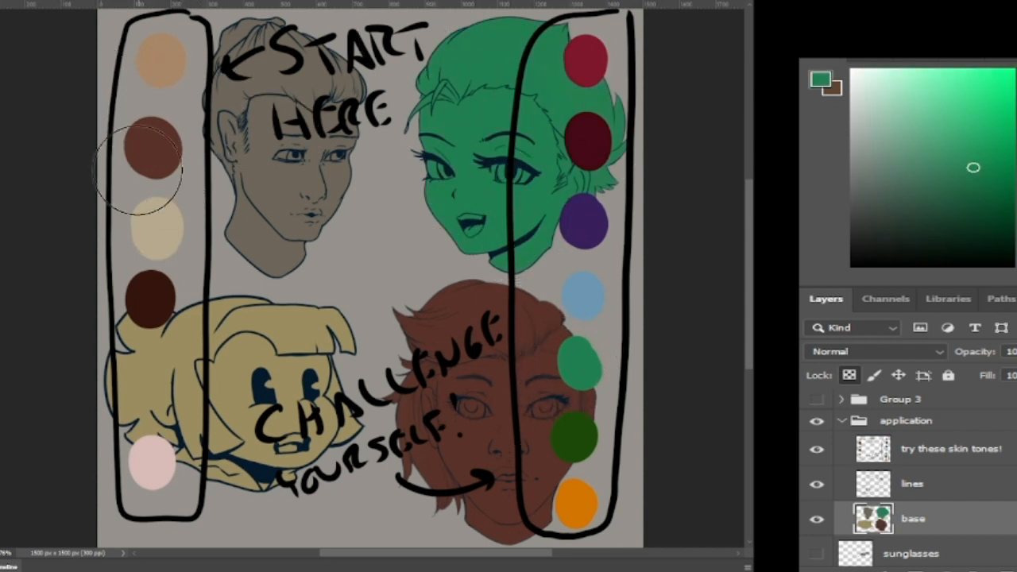
alt+click(148, 56)
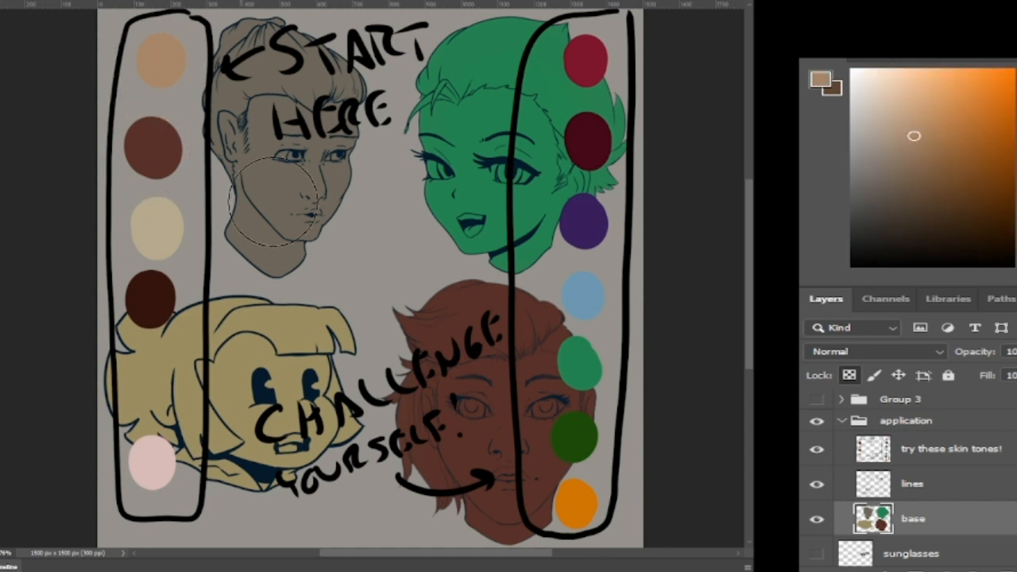
drag(238, 143, 358, 188)
Step: Hide the "try these skin tones!" layer and paint darker brown shadows on the tan head's side plane, neck, eye sockets and mouth area
click(817, 449)
mouse_move(261, 112)
mouse_down()
mouse_move(264, 148)
mouse_move(250, 142)
mouse_move(257, 145)
mouse_move(260, 131)
mouse_move(261, 142)
mouse_move(263, 113)
mouse_move(259, 161)
mouse_move(277, 234)
mouse_move(252, 176)
mouse_move(249, 196)
mouse_move(250, 119)
mouse_move(250, 186)
mouse_move(275, 235)
mouse_move(241, 215)
mouse_move(257, 235)
mouse_move(233, 181)
mouse_move(235, 209)
mouse_move(253, 238)
mouse_move(230, 233)
mouse_move(234, 253)
mouse_move(269, 245)
mouse_move(249, 225)
mouse_move(296, 255)
mouse_move(261, 247)
mouse_move(237, 218)
mouse_move(263, 244)
mouse_move(237, 217)
mouse_move(261, 220)
mouse_up()
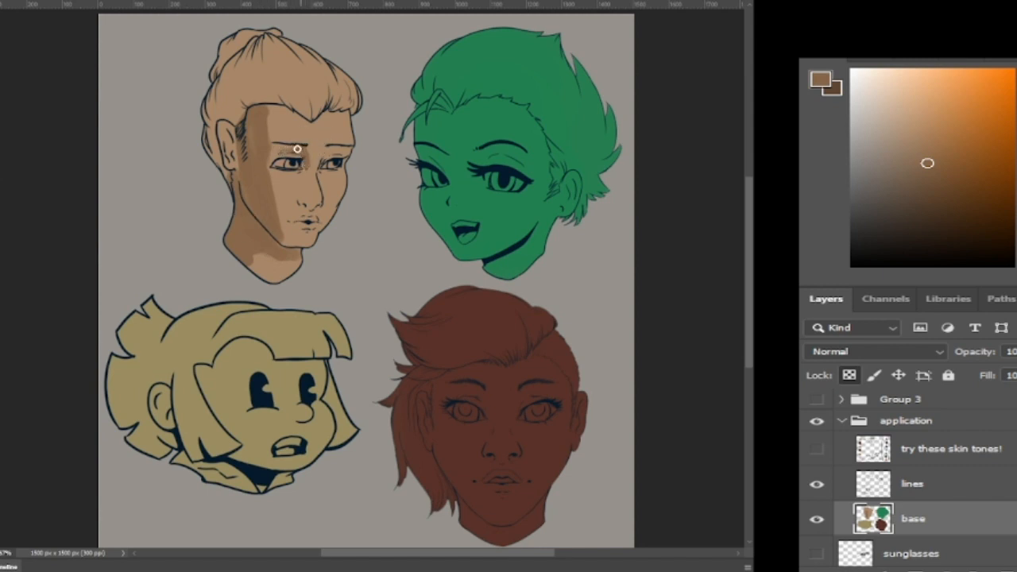
drag(332, 154, 327, 152)
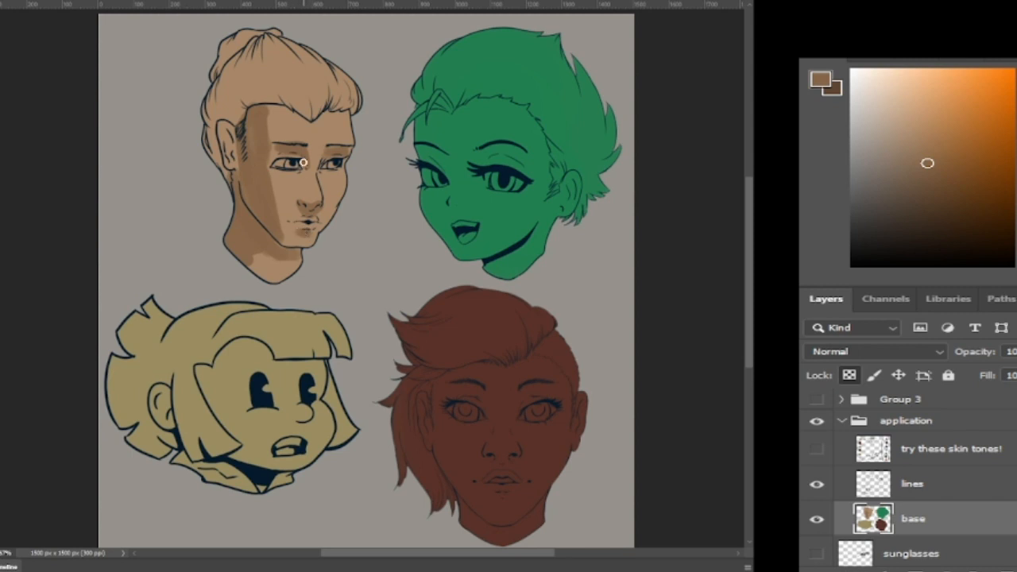
click(816, 483)
click(816, 483)
Step: Deepen the tan head's shadows along the jaw, cheek, ear and neck with a very dark reddish brown
alt+click(237, 139)
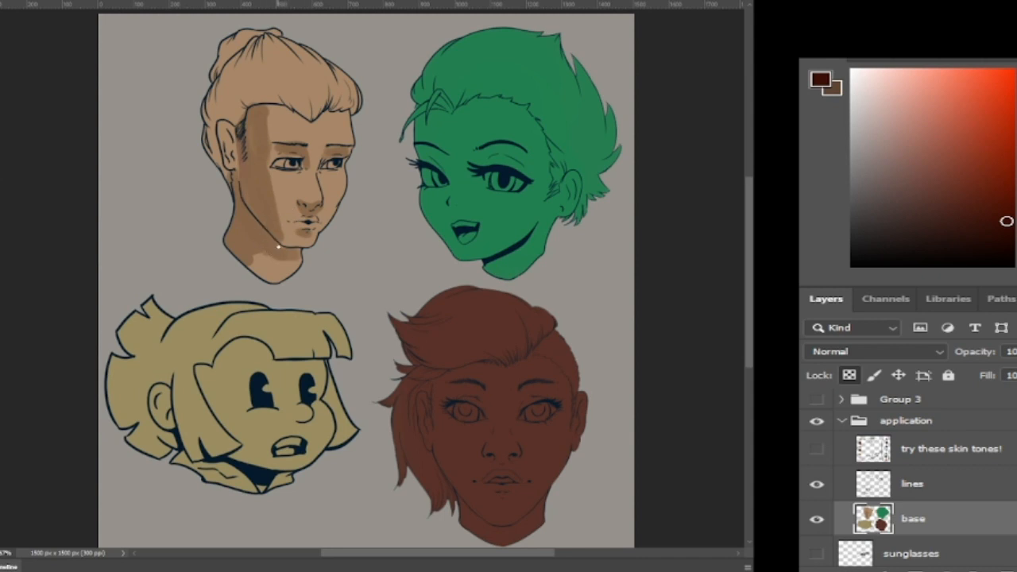
drag(240, 202, 267, 235)
mouse_move(248, 171)
mouse_down()
mouse_move(238, 156)
mouse_move(256, 226)
mouse_up()
drag(239, 126, 237, 164)
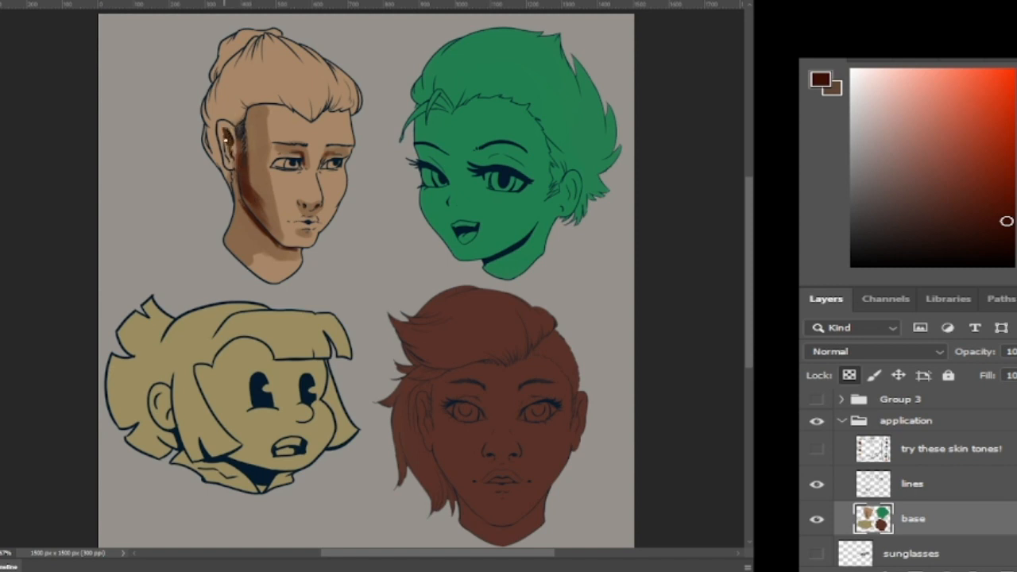
mouse_move(247, 209)
mouse_down()
mouse_move(277, 257)
mouse_move(238, 210)
mouse_move(258, 237)
mouse_move(236, 222)
mouse_move(235, 242)
mouse_move(240, 199)
mouse_up()
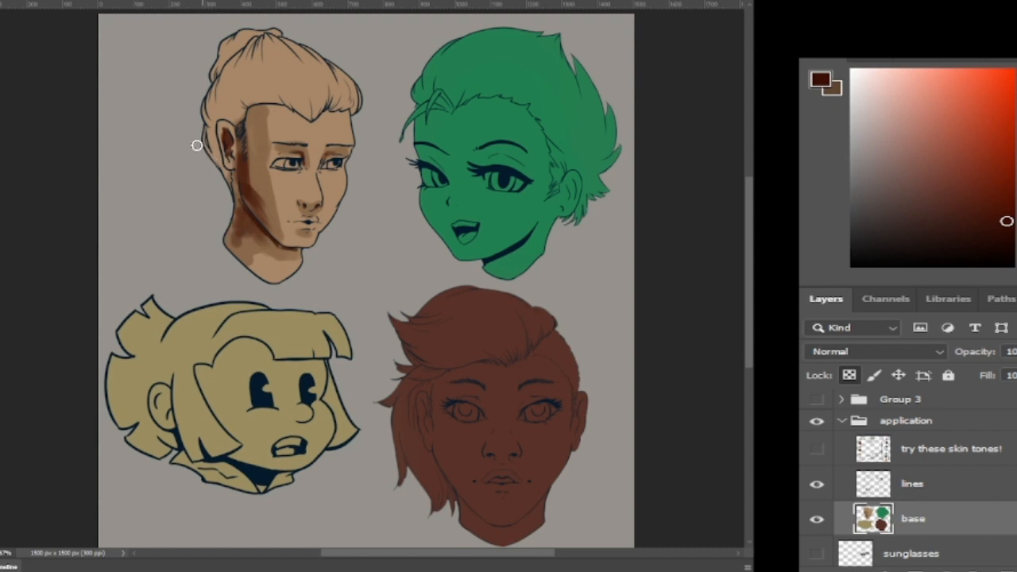
Step: Choose a deep saturated red and paint a flush over the tan head's cheek and nose with a smaller brush
click(1000, 162)
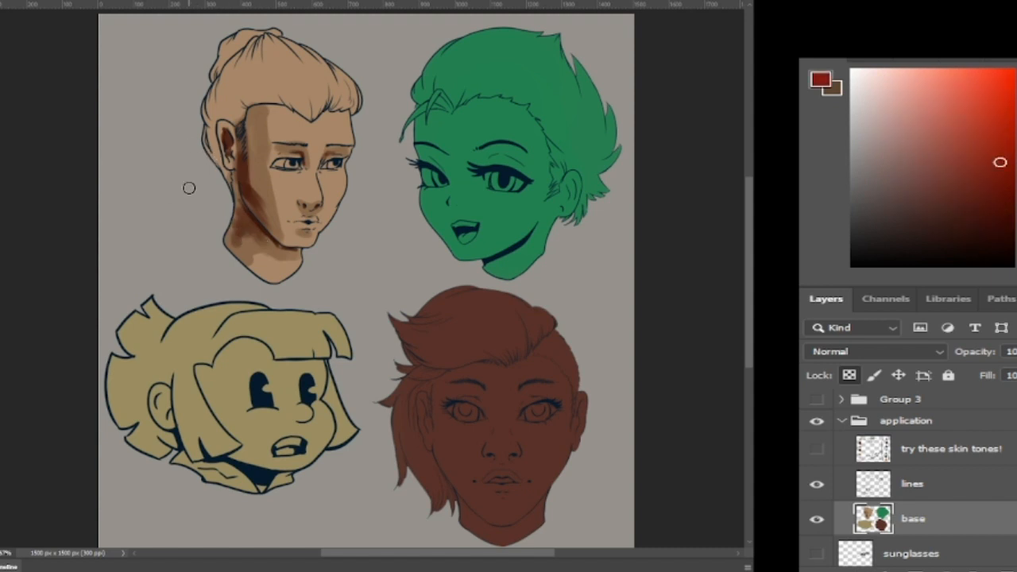
click(1007, 188)
drag(313, 199, 297, 193)
key(ctrl+z)
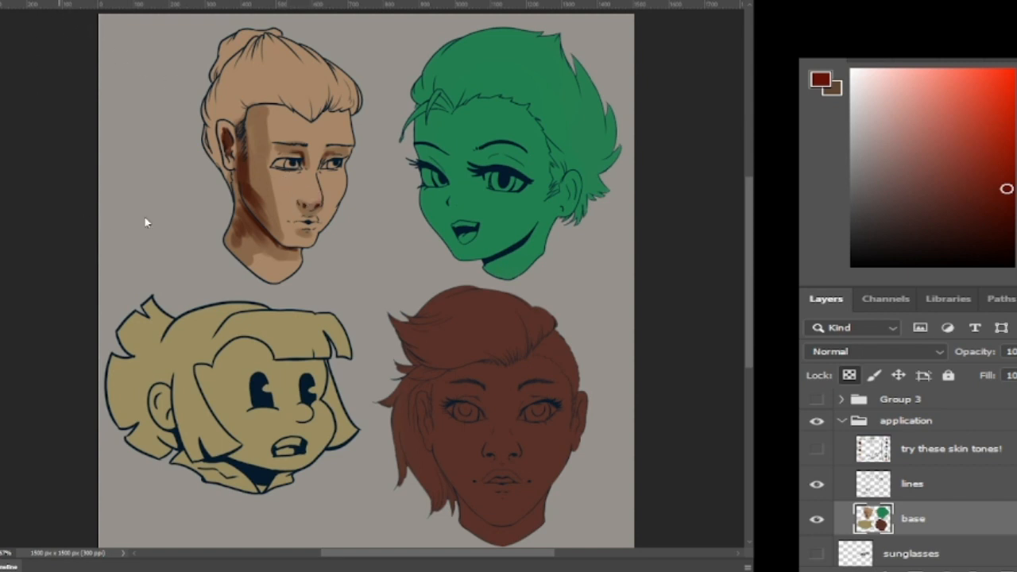
key(bracketleft)
key(bracketleft)
key(bracketleft)
key(bracketleft)
key(bracketleft)
key(bracketleft)
key(bracketleft)
mouse_move(253, 174)
mouse_down()
mouse_move(279, 195)
mouse_move(303, 190)
mouse_move(299, 203)
mouse_move(330, 203)
mouse_up()
Step: Add the deep red to the tan head's neck shadow and eyelids, adjusting the brush size for each area
key(bracketleft)
key(bracketleft)
key(bracketright)
key(bracketright)
mouse_move(242, 252)
mouse_down()
mouse_move(263, 252)
mouse_move(247, 250)
mouse_up()
key(bracketleft)
key(bracketleft)
key(bracketleft)
mouse_move(299, 153)
mouse_down()
mouse_move(274, 156)
mouse_move(329, 157)
mouse_up()
Step: Paint pale yellow highlights on the tan head's forehead, nose and cheeks, and blend the shadow edges with brown tones sampled from the face
key(bracketleft)
key(bracketleft)
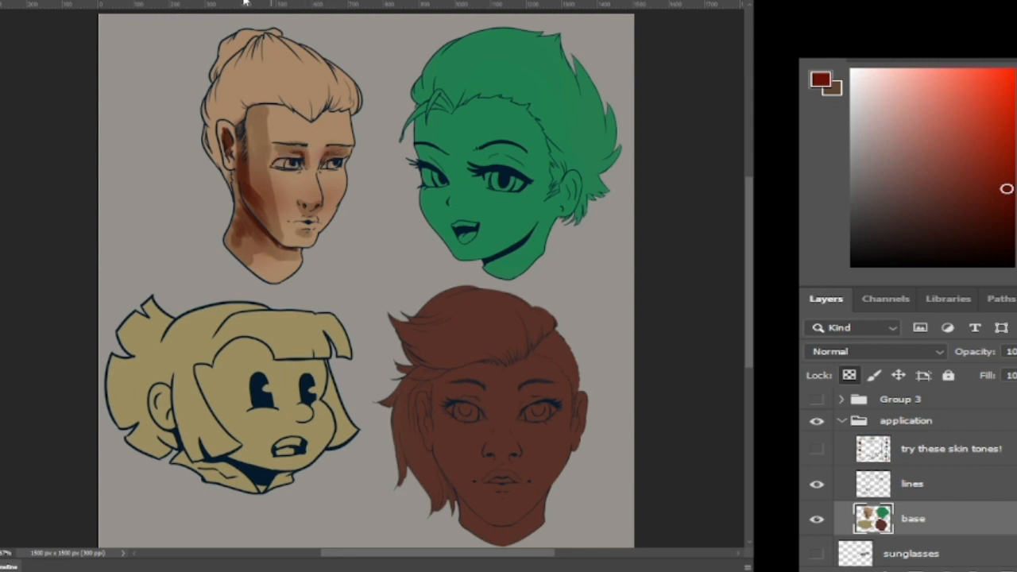
click(1016, 240)
mouse_move(951, 91)
mouse_down()
mouse_move(958, 90)
mouse_move(913, 80)
mouse_up()
drag(341, 130, 324, 130)
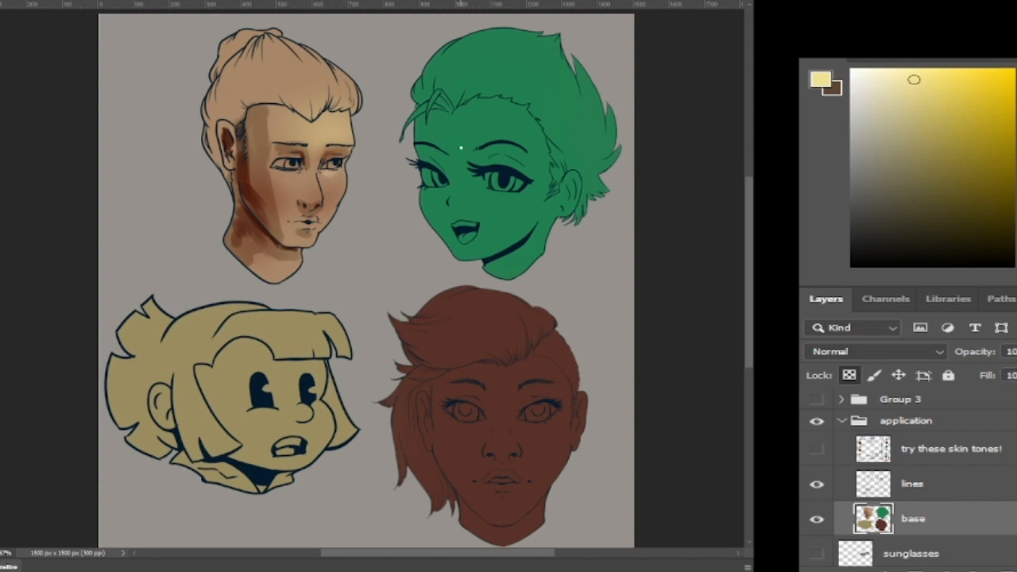
click(885, 70)
drag(343, 135, 327, 117)
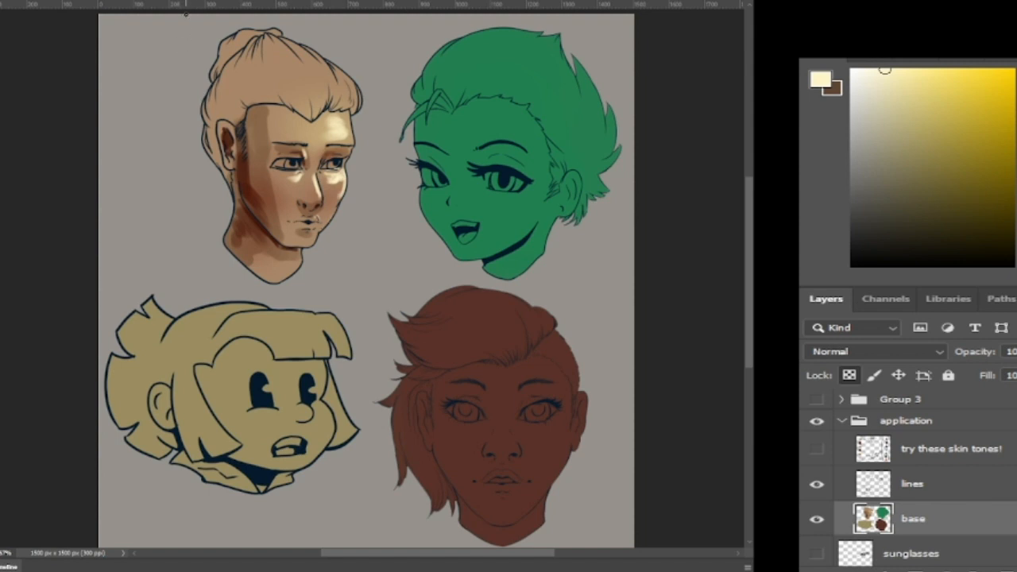
alt+click(269, 116)
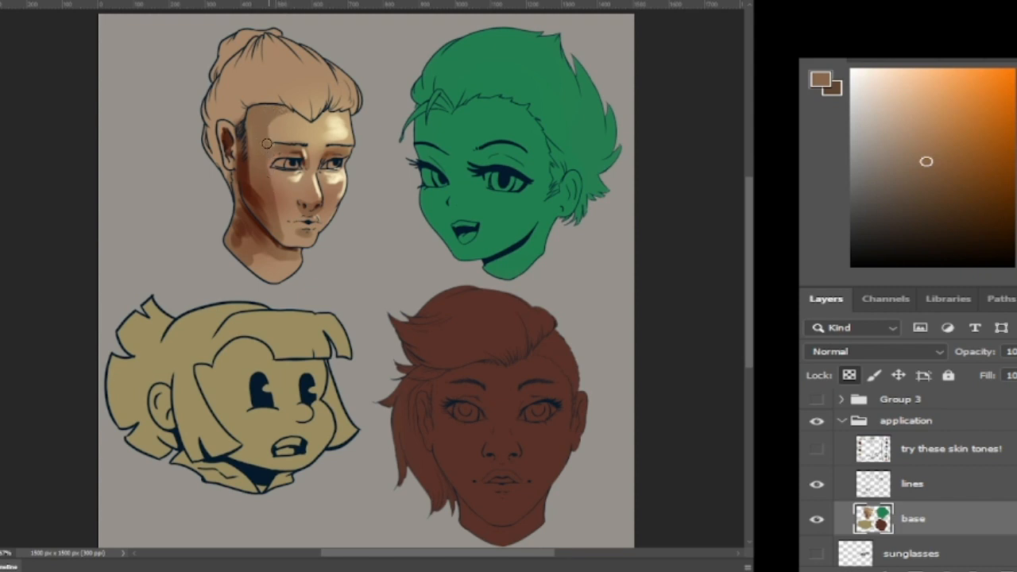
alt+click(241, 172)
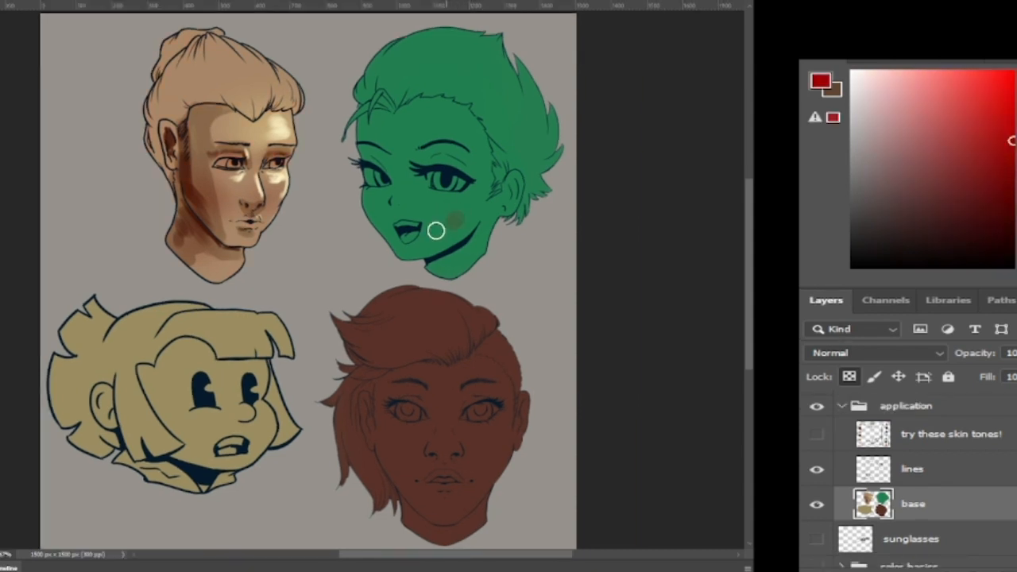
Step: Paint red flushes on the green head's cheeks, nose, eyelids and ear
mouse_move(434, 227)
mouse_down()
mouse_move(461, 209)
mouse_move(434, 222)
mouse_move(418, 200)
mouse_move(454, 198)
mouse_move(454, 218)
mouse_up()
mouse_move(381, 218)
mouse_down()
mouse_move(358, 208)
mouse_move(360, 187)
mouse_move(399, 200)
mouse_up()
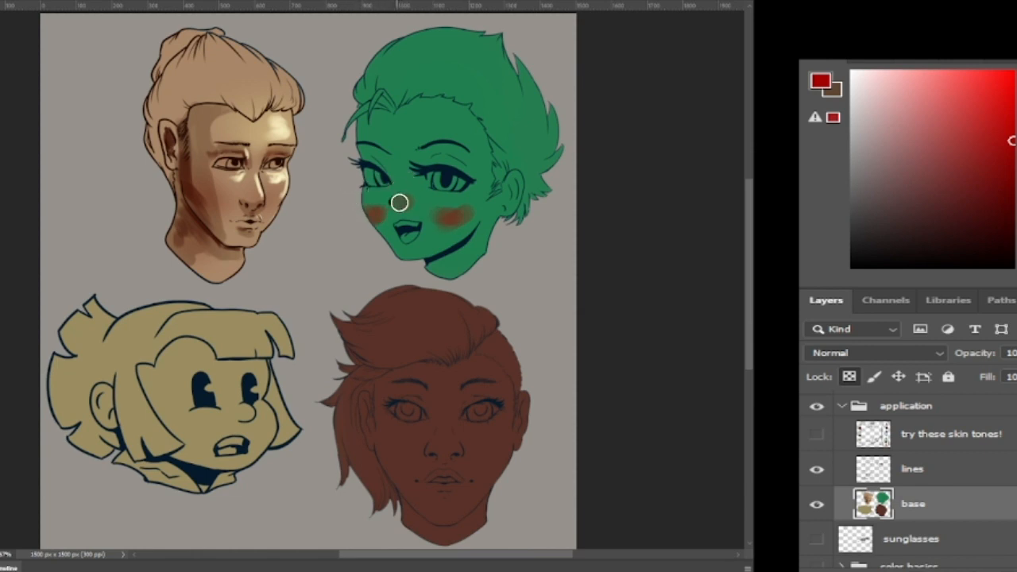
mouse_move(459, 151)
mouse_down()
mouse_move(420, 146)
mouse_move(441, 155)
mouse_move(424, 157)
mouse_move(471, 159)
mouse_move(409, 147)
mouse_move(424, 164)
mouse_move(404, 143)
mouse_move(367, 153)
mouse_up()
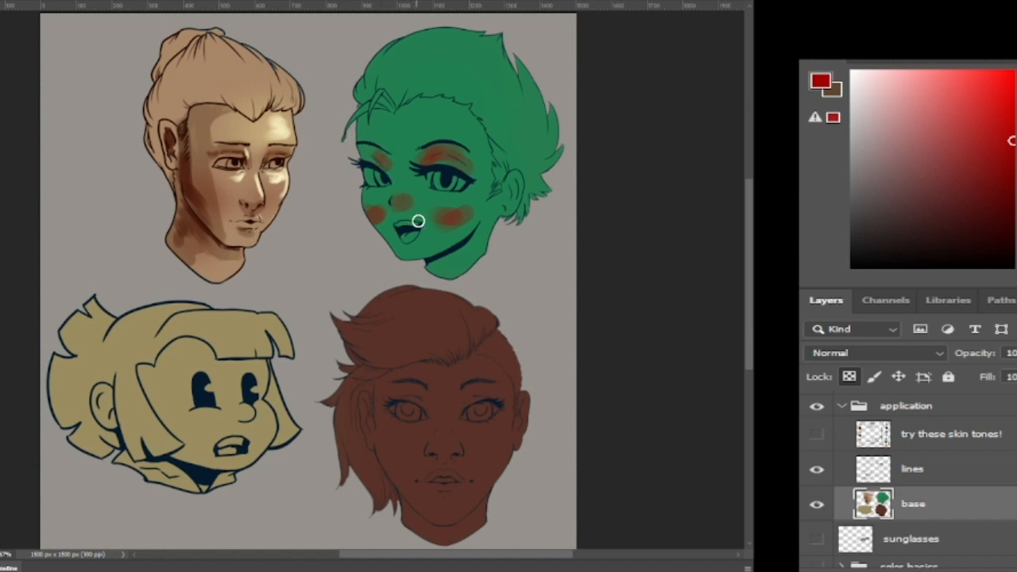
drag(518, 184, 515, 177)
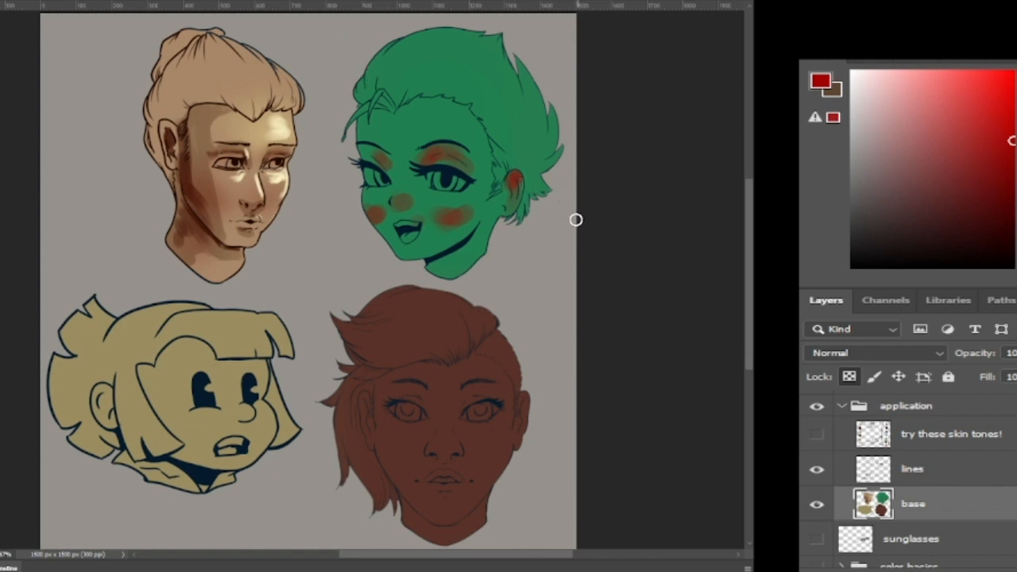
Step: Sample a dark blue and paint it over the green head's eyelids and the underside of its nose
alt+click(489, 173)
alt+click(491, 169)
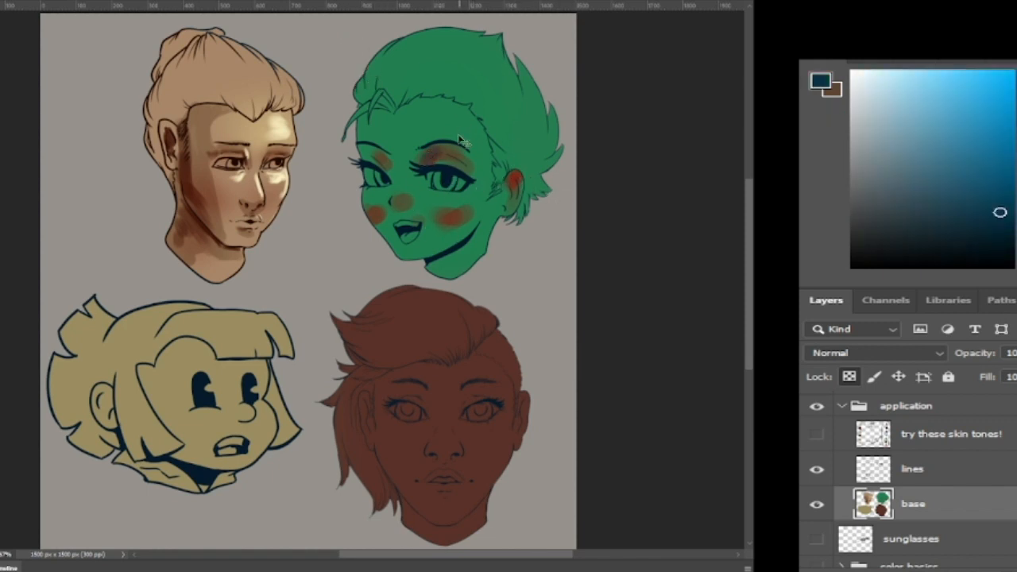
mouse_move(427, 161)
mouse_down()
mouse_move(441, 136)
mouse_move(417, 164)
mouse_move(433, 128)
mouse_move(382, 154)
mouse_up()
drag(400, 210, 388, 211)
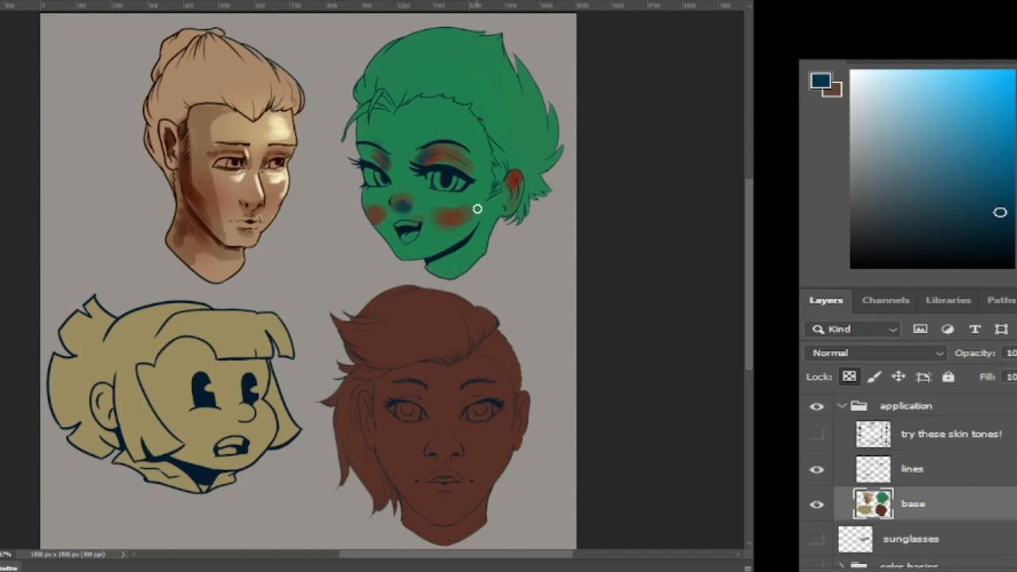
Step: Shade the green head's neck and side plane in dark blue, using a smaller brush around the nose and beneath the eye
mouse_move(463, 257)
mouse_down()
mouse_move(486, 193)
mouse_move(471, 198)
mouse_move(487, 157)
mouse_move(450, 104)
mouse_move(480, 177)
mouse_move(476, 230)
mouse_move(485, 199)
mouse_move(463, 263)
mouse_move(474, 245)
mouse_move(442, 264)
mouse_up()
drag(471, 220, 478, 156)
key([)
key([)
key([)
mouse_move(405, 197)
mouse_down()
mouse_move(421, 167)
mouse_move(434, 195)
mouse_up()
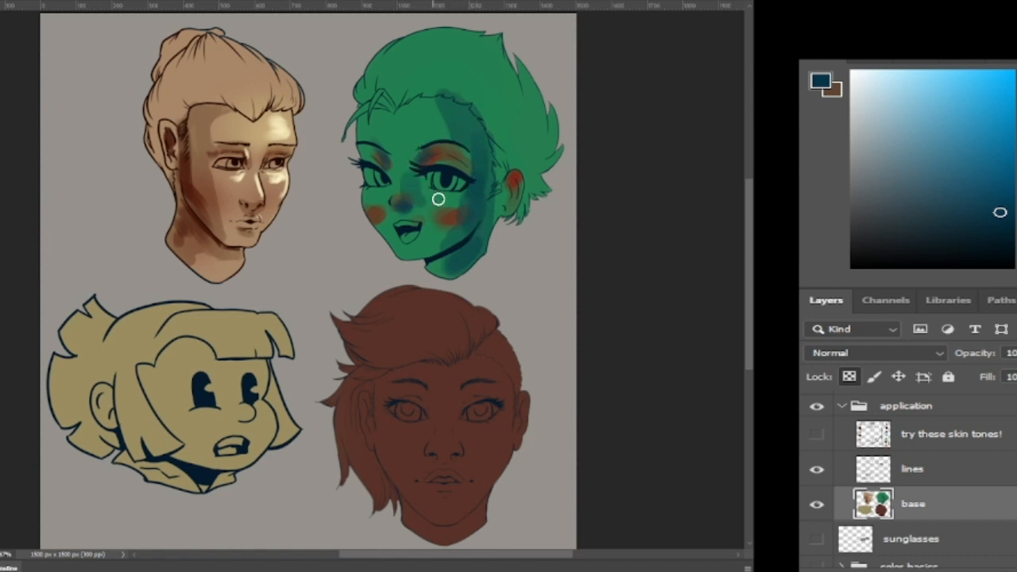
Step: Choose a pale mint green and paint highlights on the green head's forehead, nose and upper cheeks beneath the eyes
alt+click(433, 196)
click(922, 78)
mouse_move(393, 143)
mouse_down()
mouse_move(367, 119)
mouse_move(370, 134)
mouse_move(410, 121)
mouse_move(420, 136)
mouse_move(388, 133)
mouse_move(393, 143)
mouse_move(378, 107)
mouse_move(371, 147)
mouse_up()
key(bracketleft)
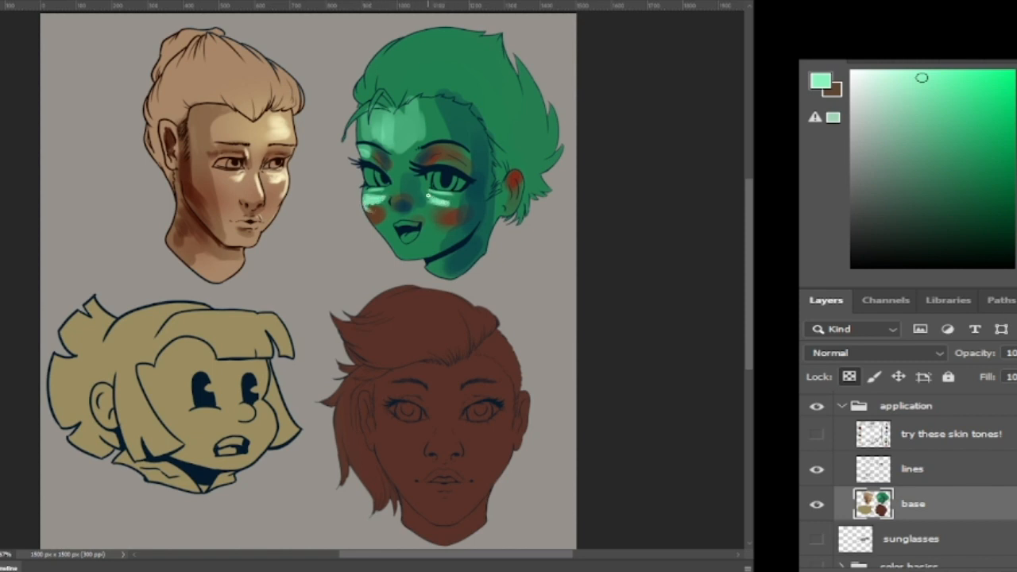
drag(431, 202, 460, 199)
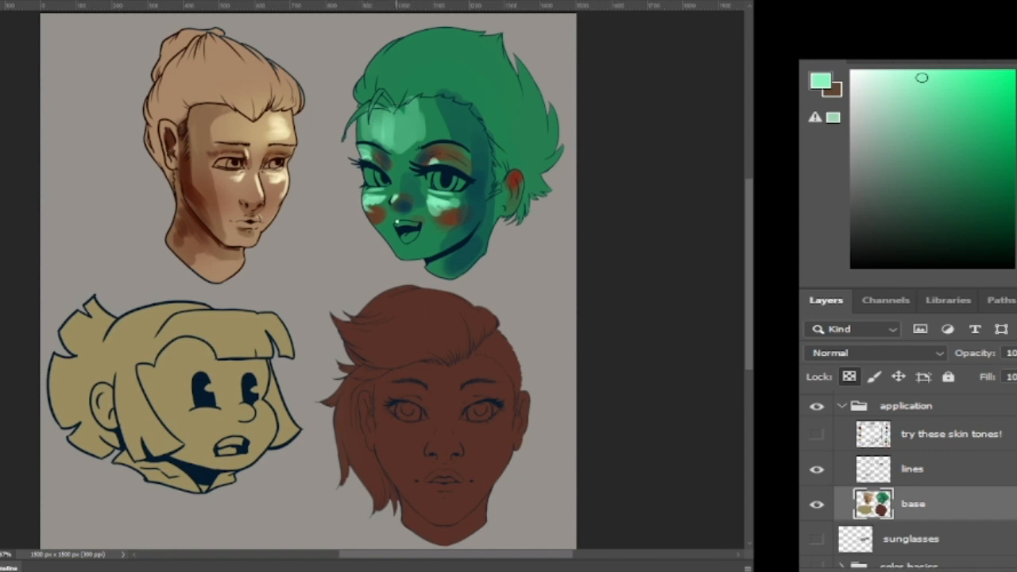
Step: Refine the green head's jaw and neck shadows with sampled teal and dark navy tones
alt+click(448, 241)
drag(448, 241, 411, 250)
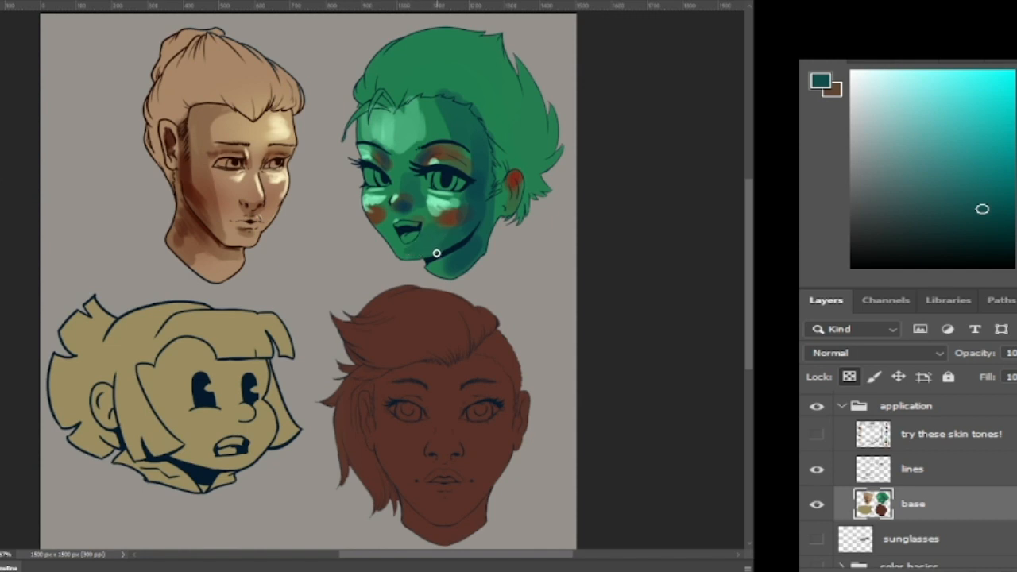
alt+click(465, 239)
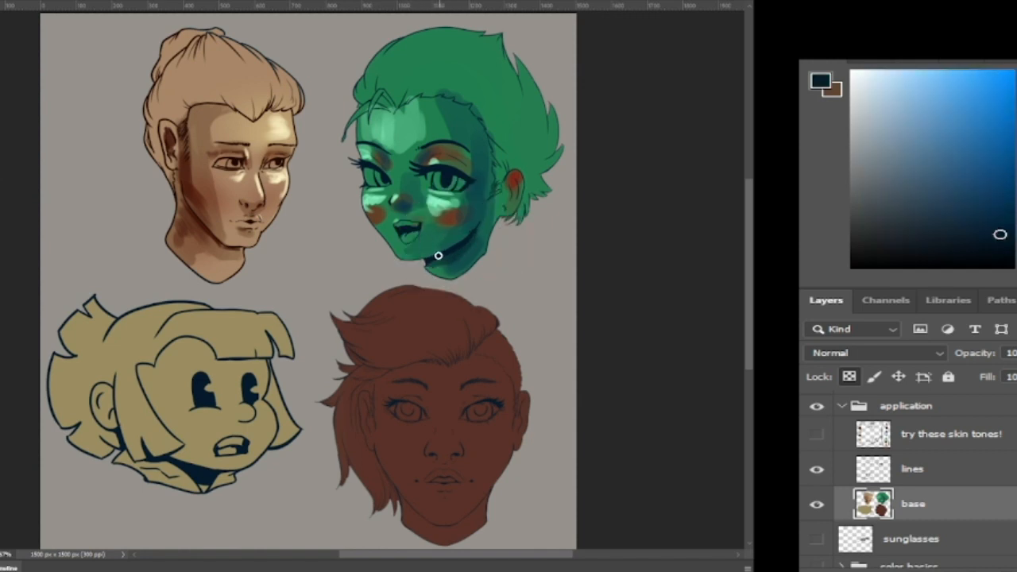
Step: Shade the cartoon head's face in brown and add reddish blush to its cheeks and nose
alt+click(188, 192)
mouse_move(242, 396)
mouse_down()
mouse_move(241, 371)
mouse_move(243, 381)
mouse_move(230, 368)
mouse_move(259, 380)
mouse_move(253, 465)
mouse_move(199, 470)
mouse_move(236, 472)
mouse_move(245, 432)
mouse_move(233, 420)
mouse_move(245, 416)
mouse_move(267, 426)
mouse_move(177, 426)
mouse_move(236, 406)
mouse_move(246, 419)
mouse_move(215, 431)
mouse_move(184, 422)
mouse_up()
alt+click(243, 420)
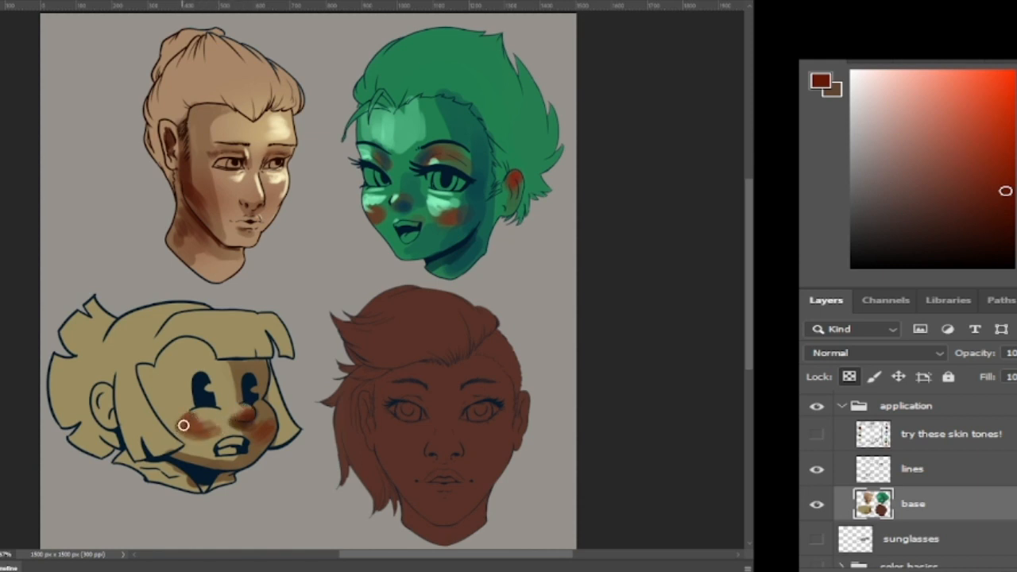
Step: Paint a pale cream highlight on the cartoon head's forehead and a brown shadow beneath its fringe
alt+click(199, 355)
mouse_move(200, 356)
mouse_down()
mouse_move(163, 372)
mouse_move(188, 367)
mouse_move(160, 383)
mouse_move(174, 390)
mouse_move(174, 354)
mouse_move(158, 391)
mouse_move(183, 397)
mouse_up()
alt+click(237, 373)
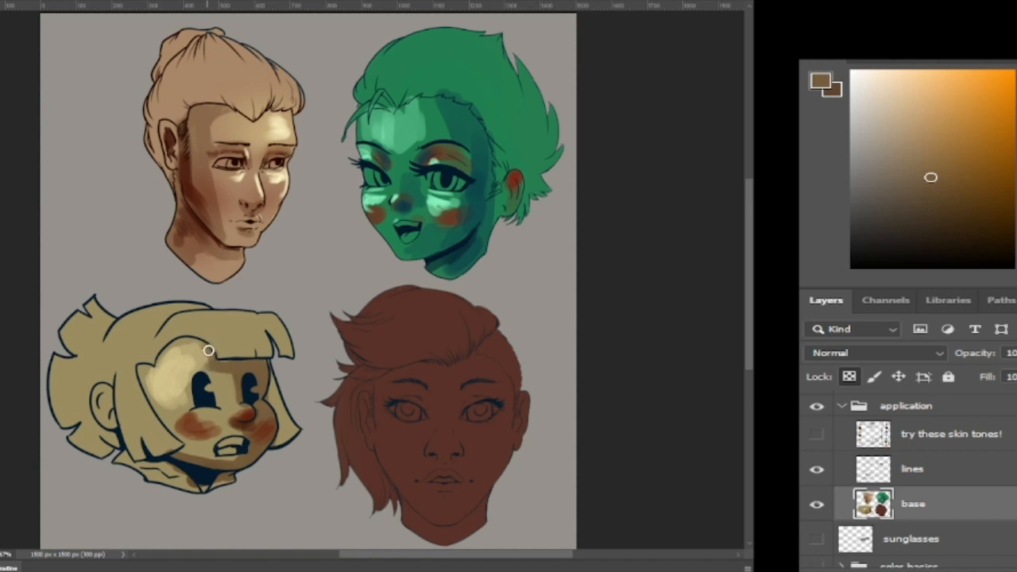
Step: Lighten the cartoon head's ear with the sampled cream tone and shade its inside with reddish brown
alt+click(162, 372)
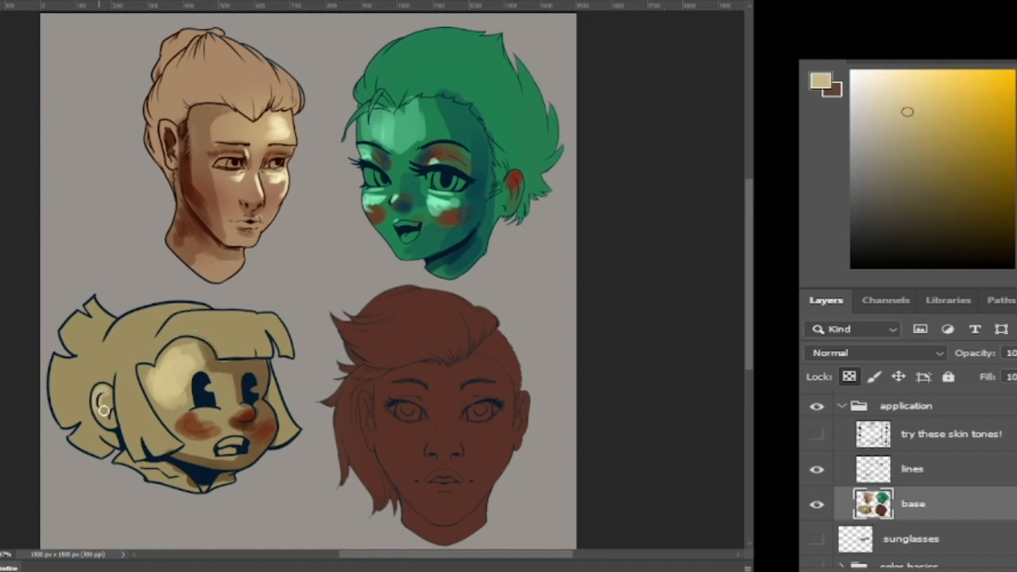
alt+click(193, 419)
drag(102, 400, 113, 412)
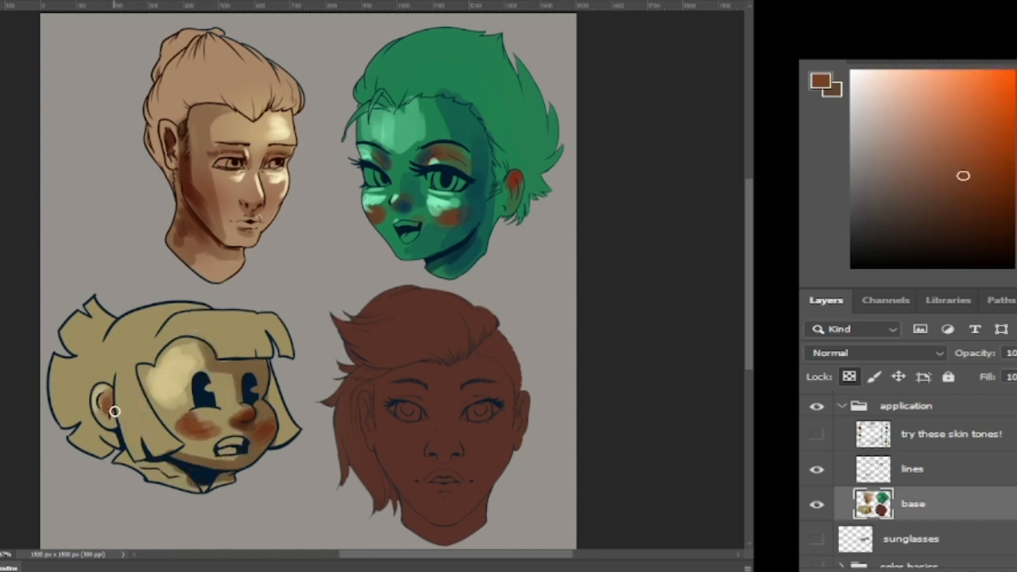
Step: Add cream highlights to the cartoon head's nose and beneath its eyes, and deepen the shadow on the far side of its face
alt+click(174, 374)
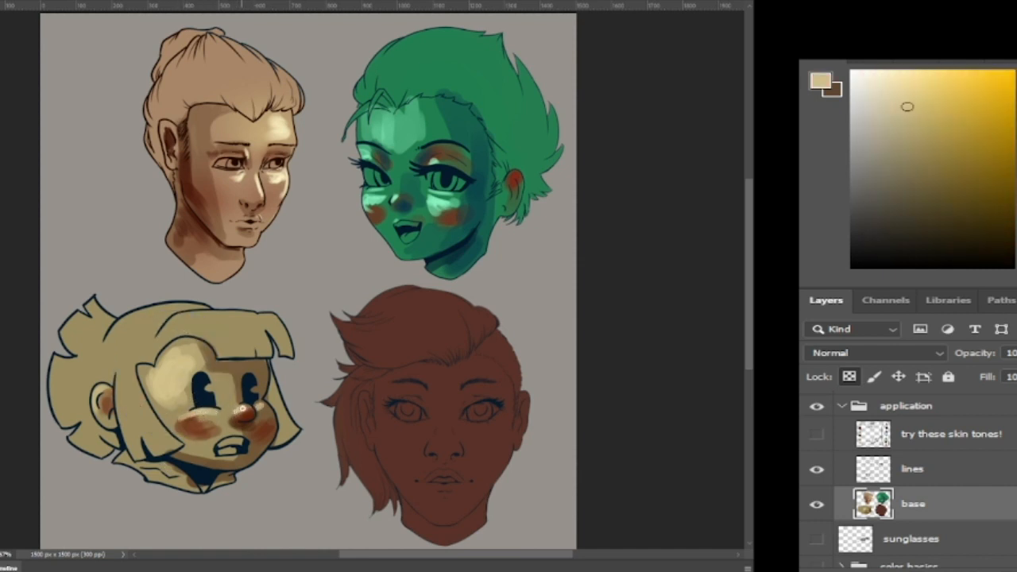
alt+click(232, 374)
alt+click(236, 386)
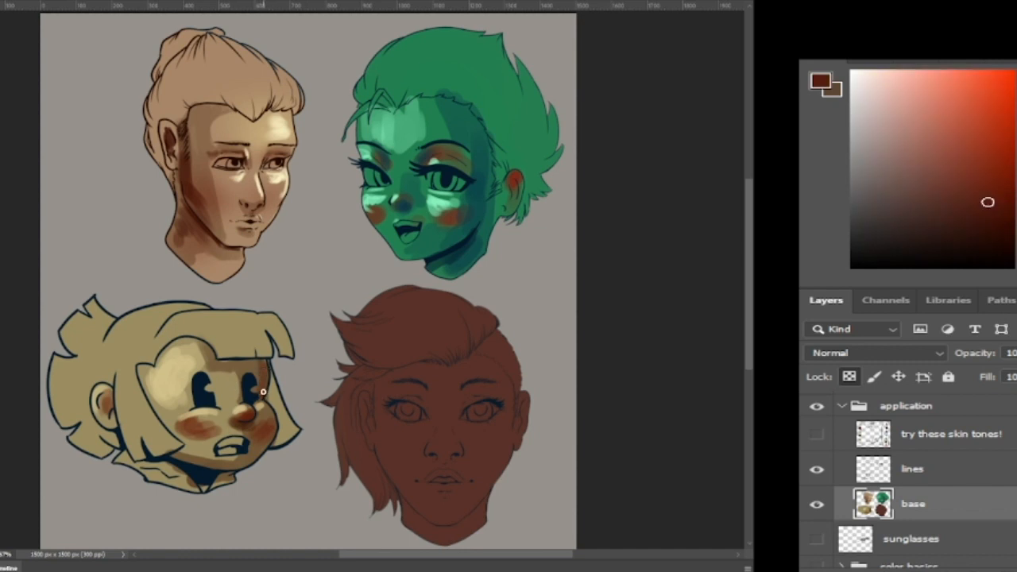
Step: Paint a dark red flush across the reddish-brown head's cheeks and nose with a reduced brush size
alt+click(234, 414)
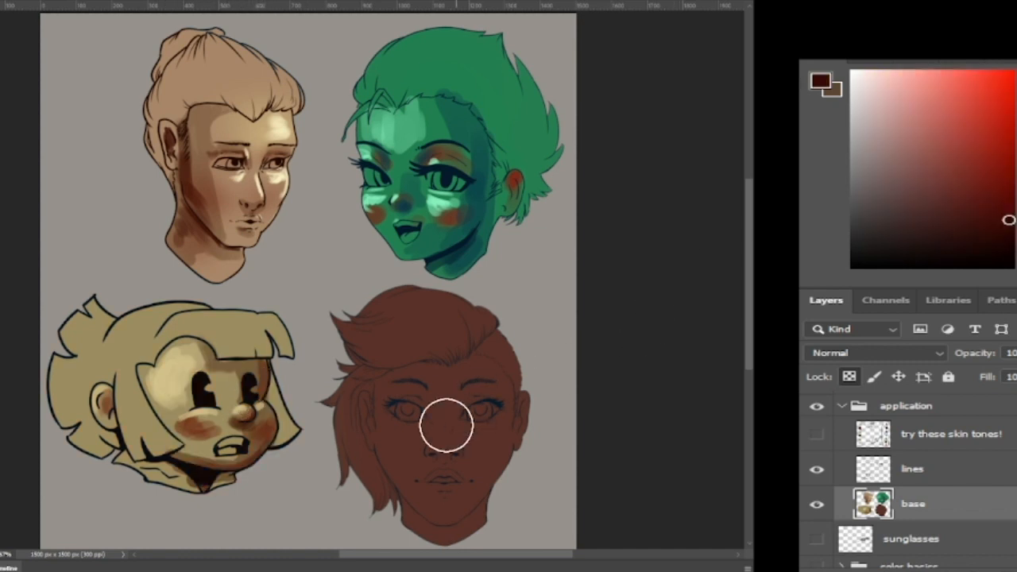
drag(450, 429, 383, 430)
key(ctrl+z)
click(489, 451)
key(bracketleft)
key(bracketleft)
key(bracketleft)
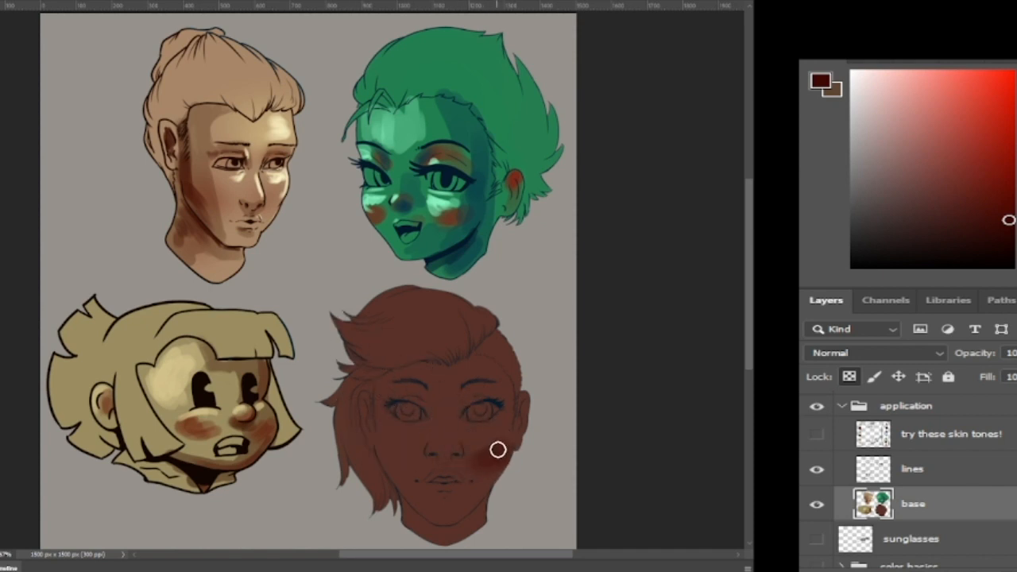
mouse_move(496, 452)
mouse_down()
mouse_move(391, 459)
mouse_move(417, 464)
mouse_move(379, 446)
mouse_move(413, 465)
mouse_move(388, 467)
mouse_move(414, 457)
mouse_move(381, 441)
mouse_up()
Step: Extend the dark red shading to the reddish-brown head's neck and eye sockets, and sample a softer red from its cheek for blending
mouse_move(470, 527)
mouse_down()
mouse_move(436, 539)
mouse_move(406, 511)
mouse_up()
key(bracketleft)
key(bracketleft)
mouse_move(458, 396)
mouse_down()
mouse_move(463, 414)
mouse_move(465, 397)
mouse_move(418, 402)
mouse_move(405, 384)
mouse_move(398, 393)
mouse_up()
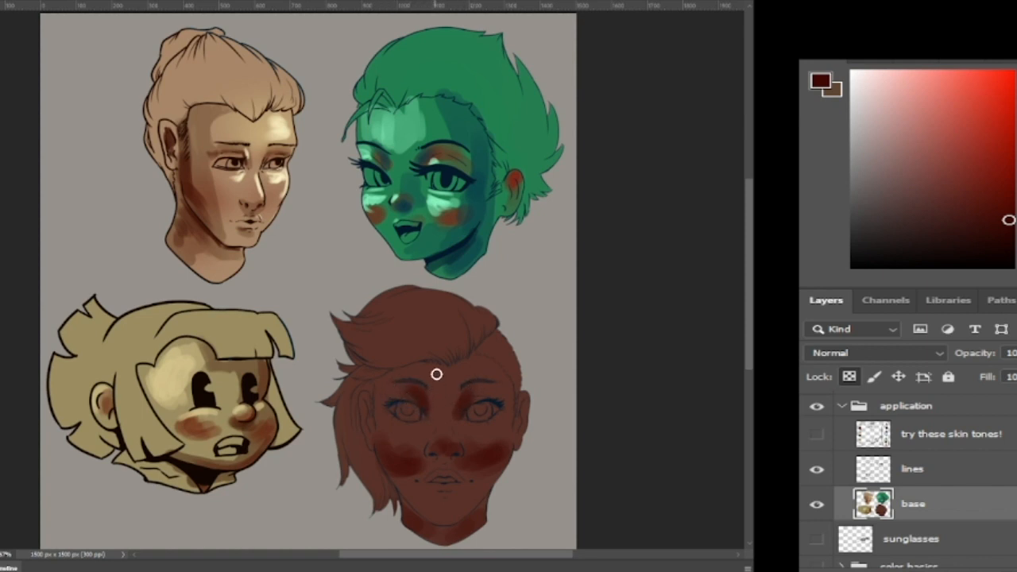
alt+click(482, 443)
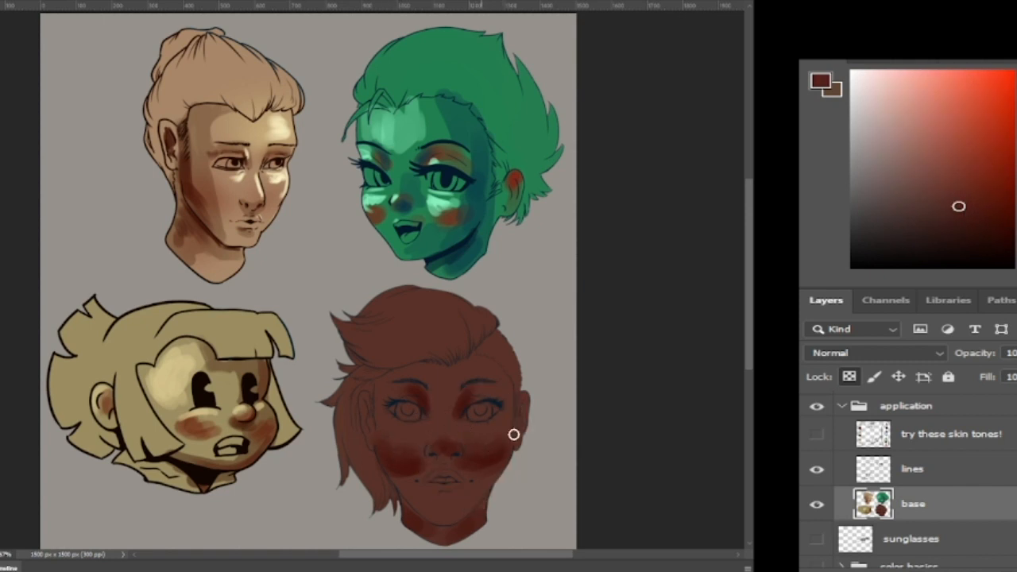
Step: Paint very dark red shadows under the reddish-brown head's chin and nose, below the hairline and along the side of its face
alt+click(476, 477)
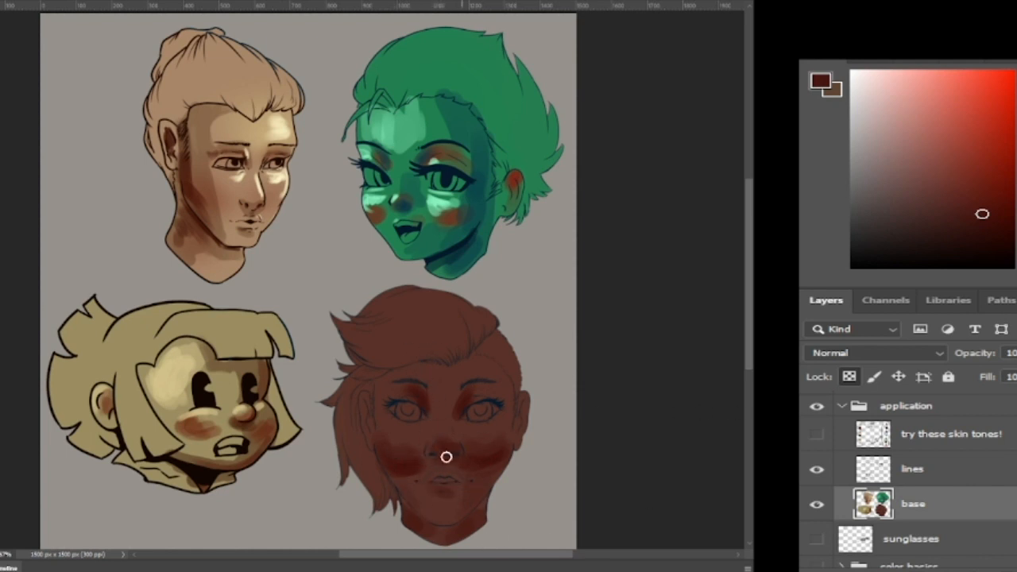
click(999, 245)
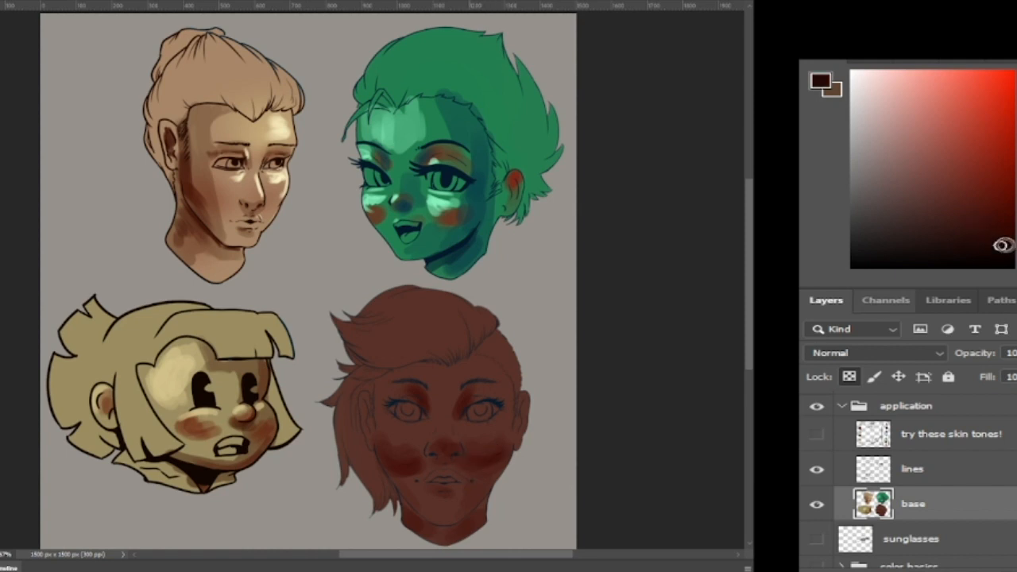
key([)
drag(480, 508, 445, 532)
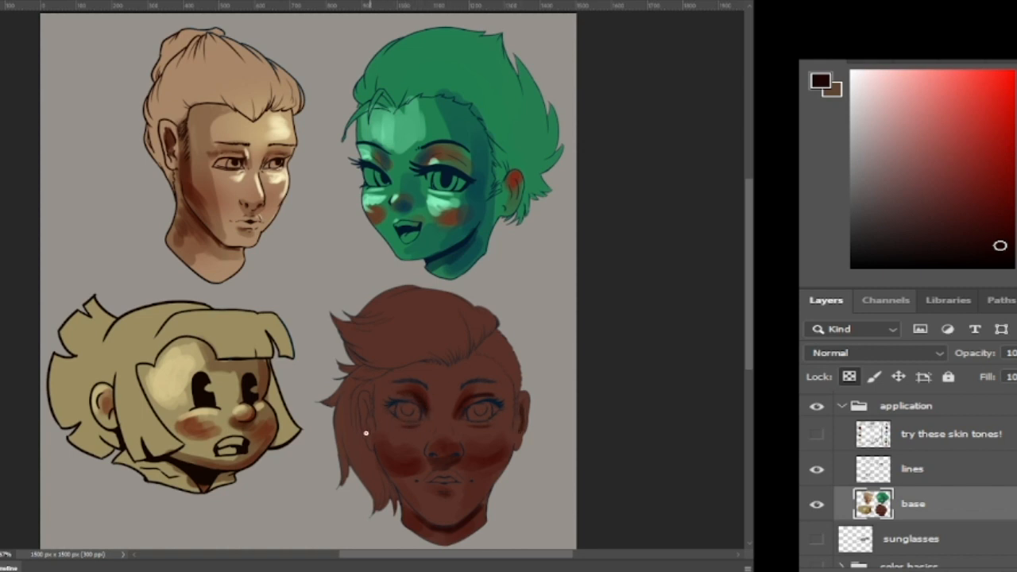
drag(432, 365, 357, 379)
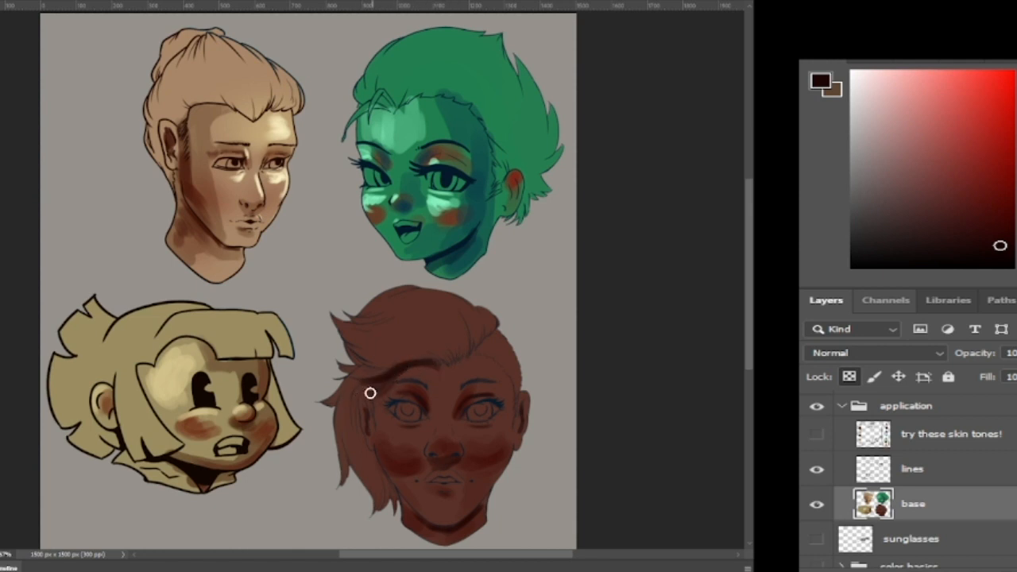
drag(376, 431, 398, 497)
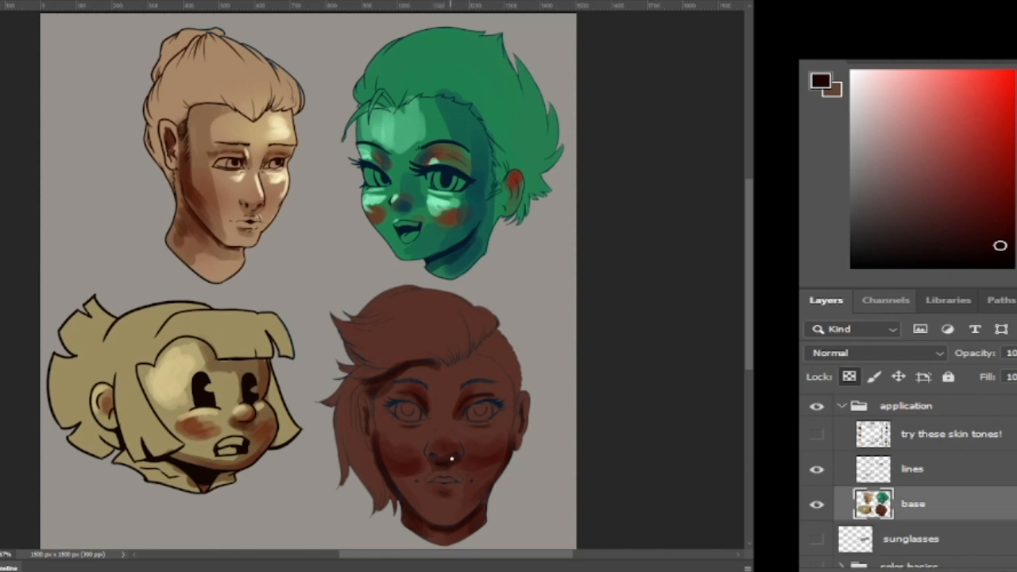
Step: Add tan light to the reddish-brown head's forehead, nose and under-eye areas, and accent its cheek with pale peach highlights
alt+click(435, 374)
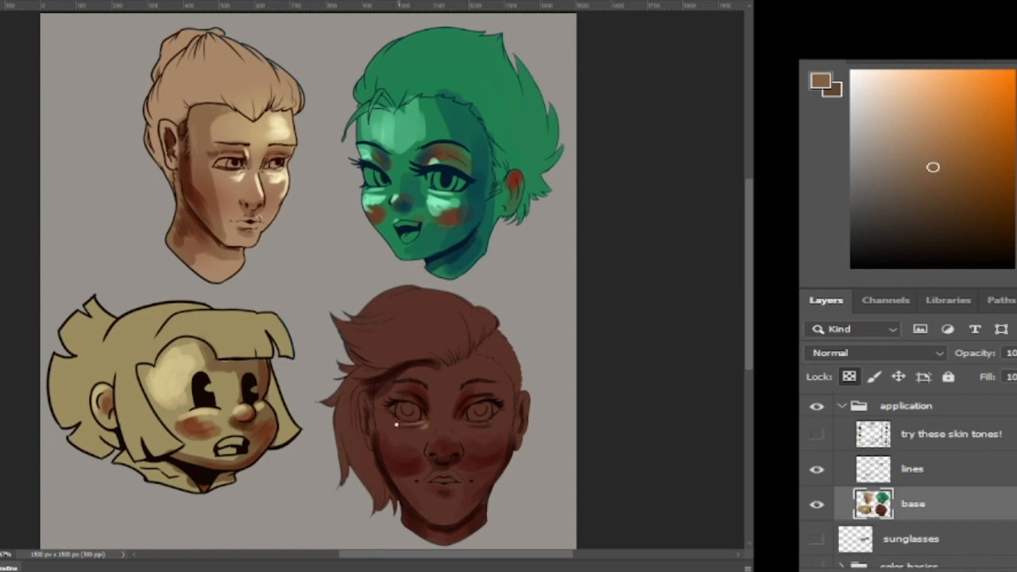
mouse_move(413, 436)
mouse_down()
mouse_move(398, 441)
mouse_move(390, 431)
mouse_move(415, 431)
mouse_up()
drag(474, 428, 480, 436)
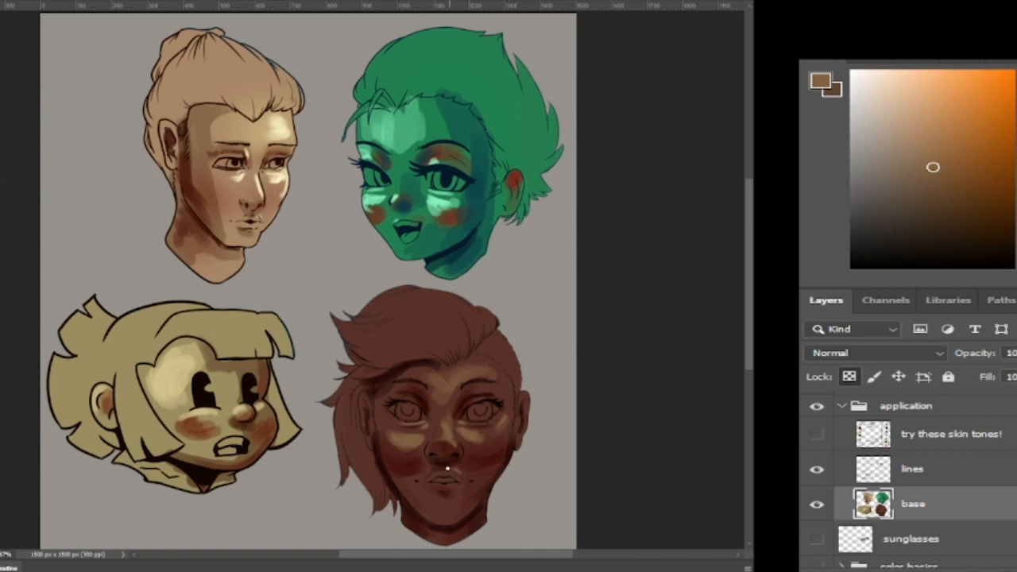
alt+click(415, 433)
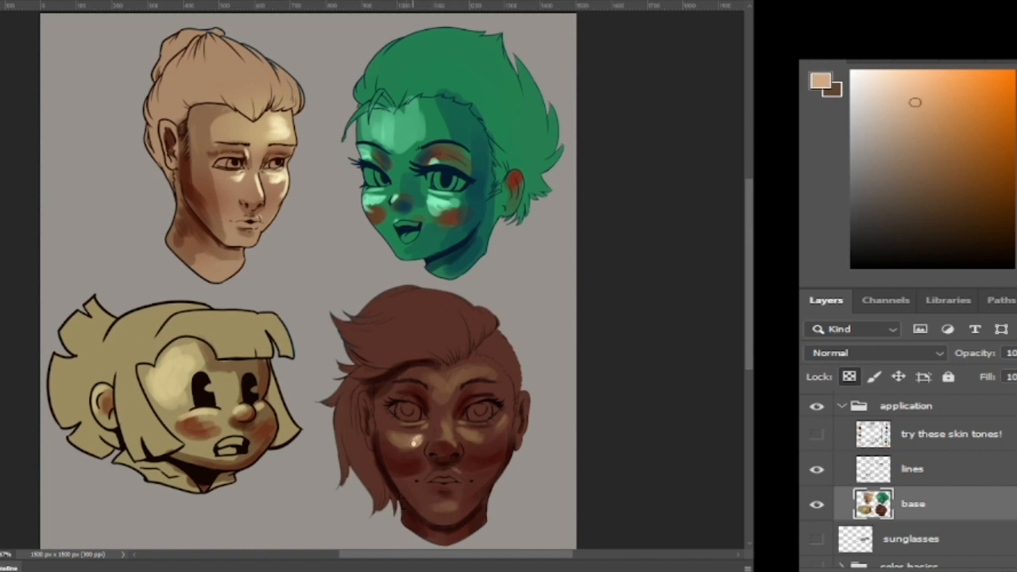
drag(401, 445, 391, 434)
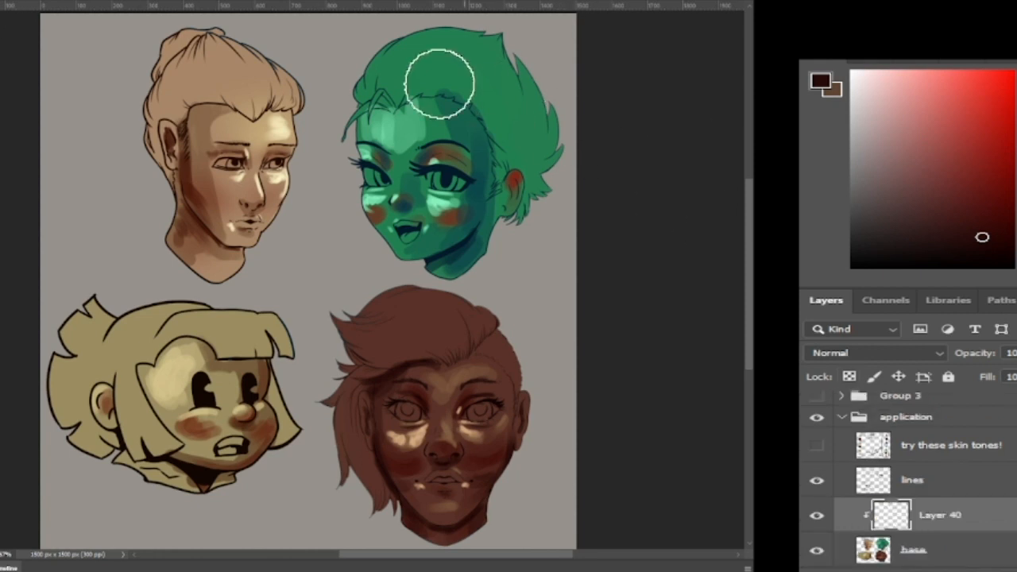
Step: Blend the hard-edged shadow bands on the green head's forehead with sampled mid and dark greens on the clipped layer
alt+click(414, 130)
alt+click(437, 127)
alt+click(462, 125)
alt+click(441, 111)
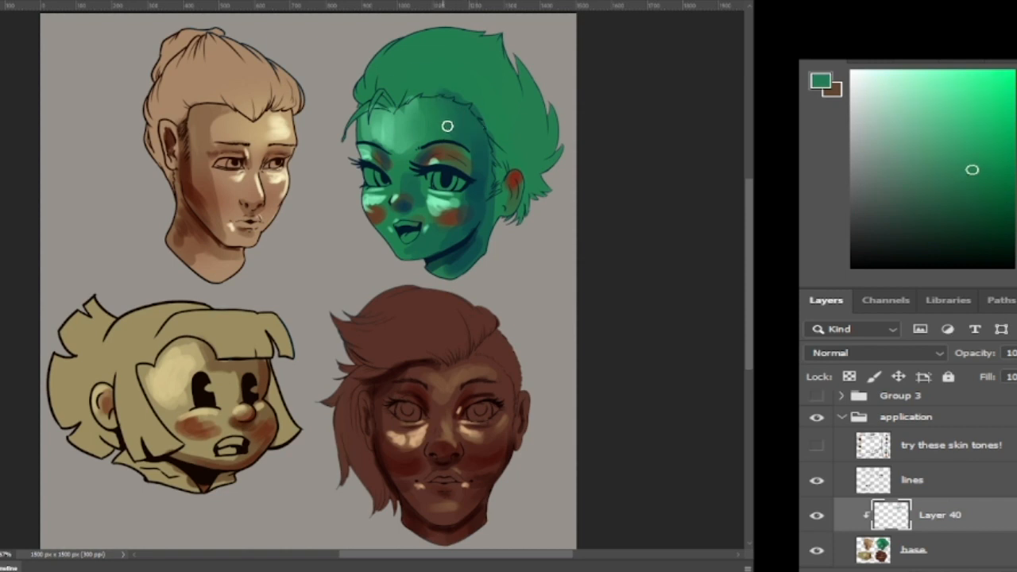
alt+click(478, 135)
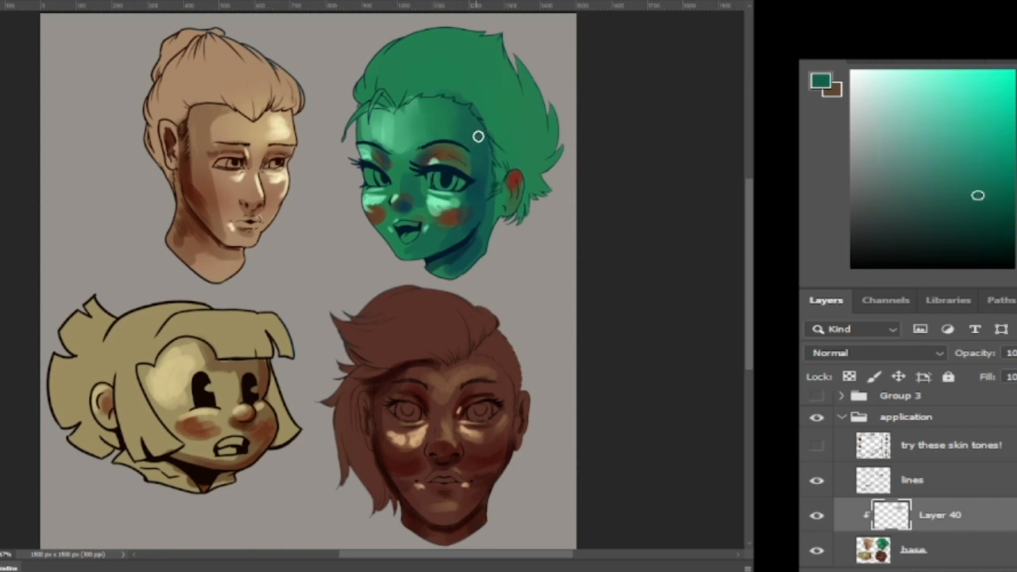
Step: Soften the blush on the green head's near cheek into the surrounding skin using sampled brown, teal and pale green tones
alt+click(434, 238)
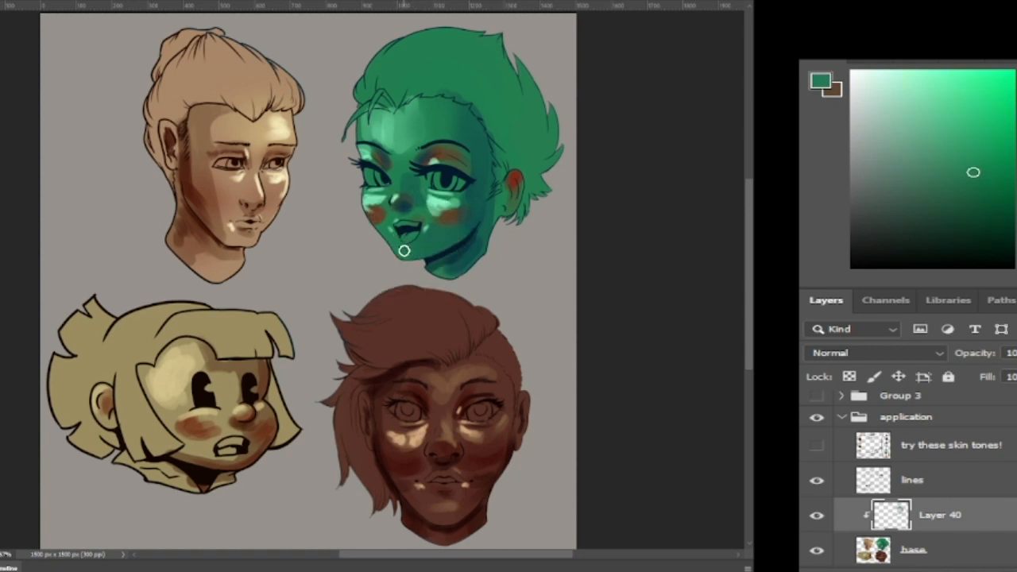
alt+click(443, 217)
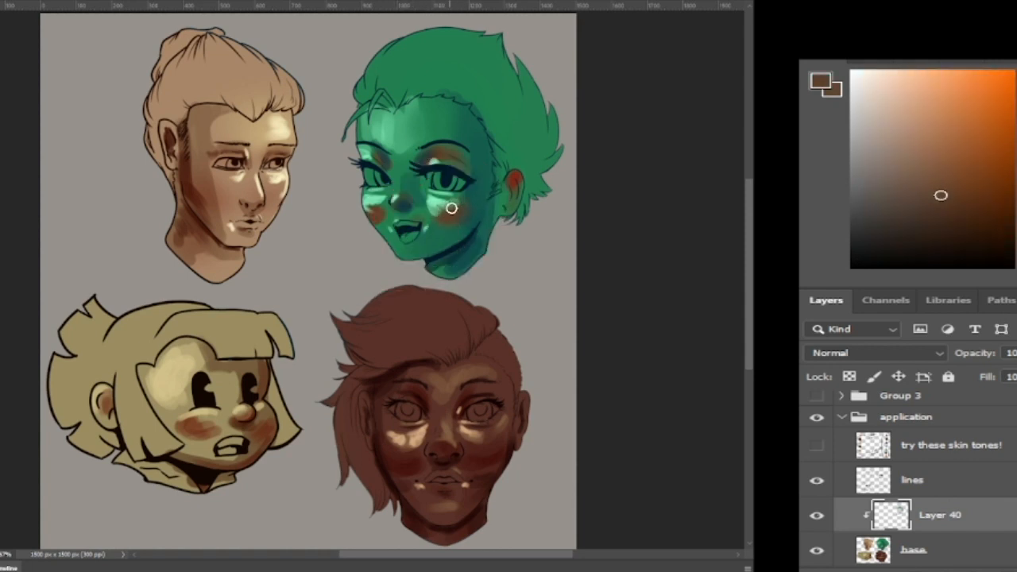
alt+click(458, 252)
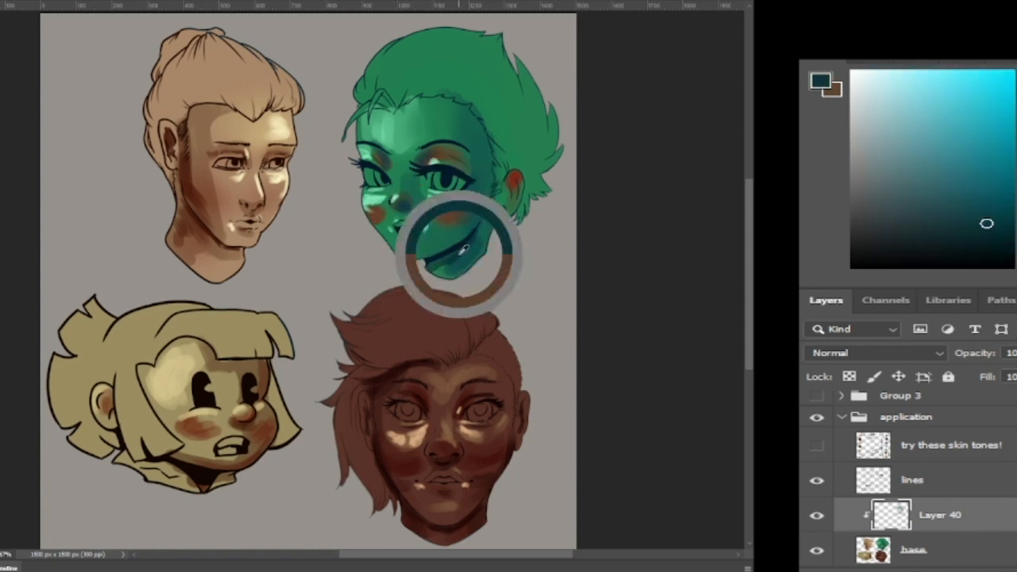
alt+click(450, 209)
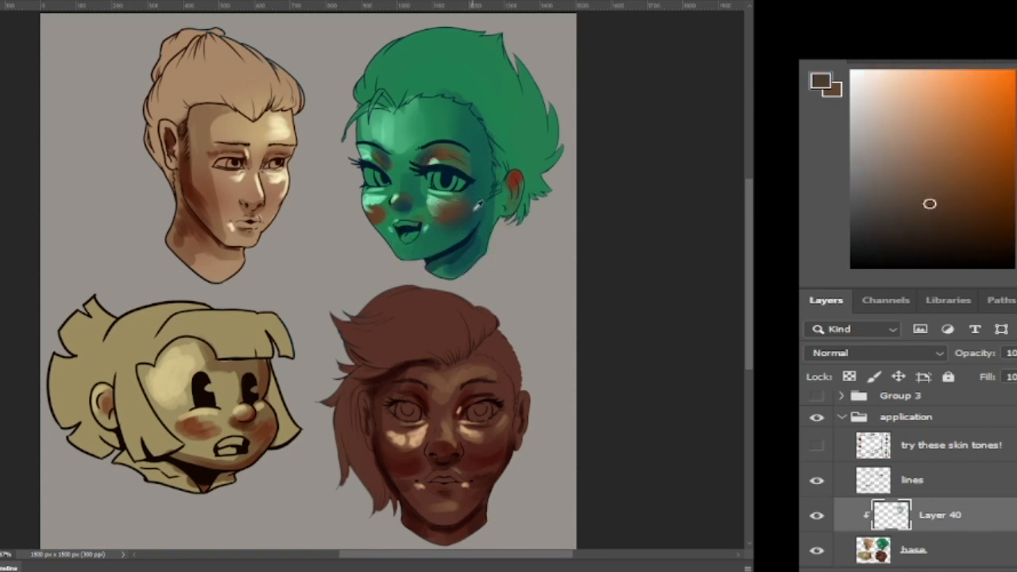
alt+click(464, 218)
alt+click(439, 199)
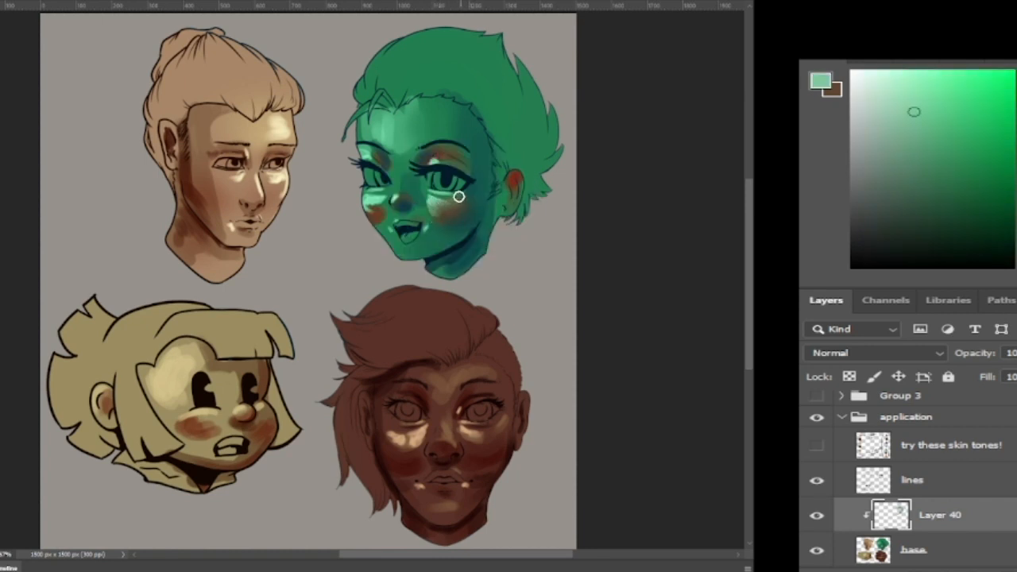
drag(436, 202, 443, 205)
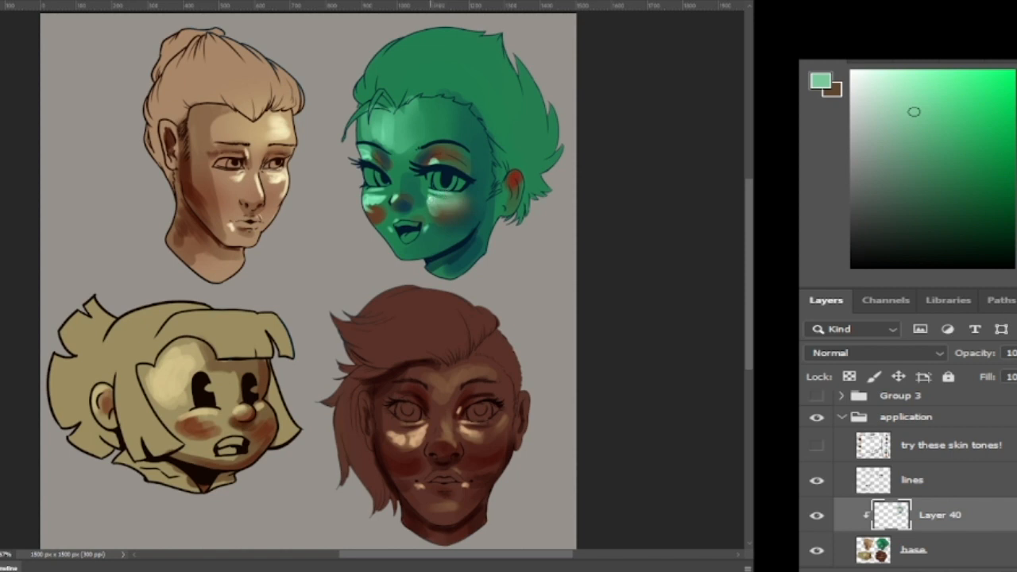
alt+click(458, 215)
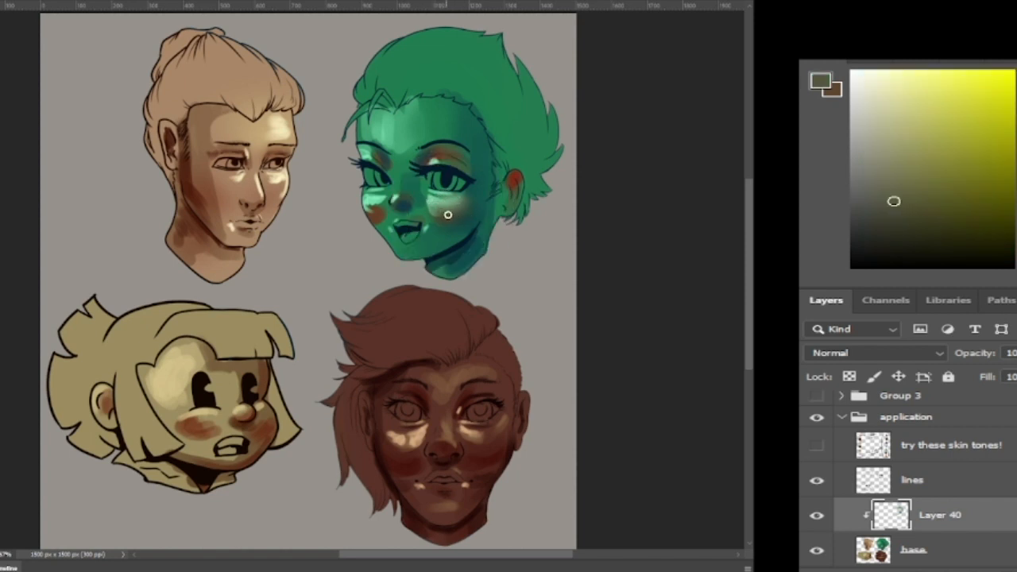
alt+click(427, 224)
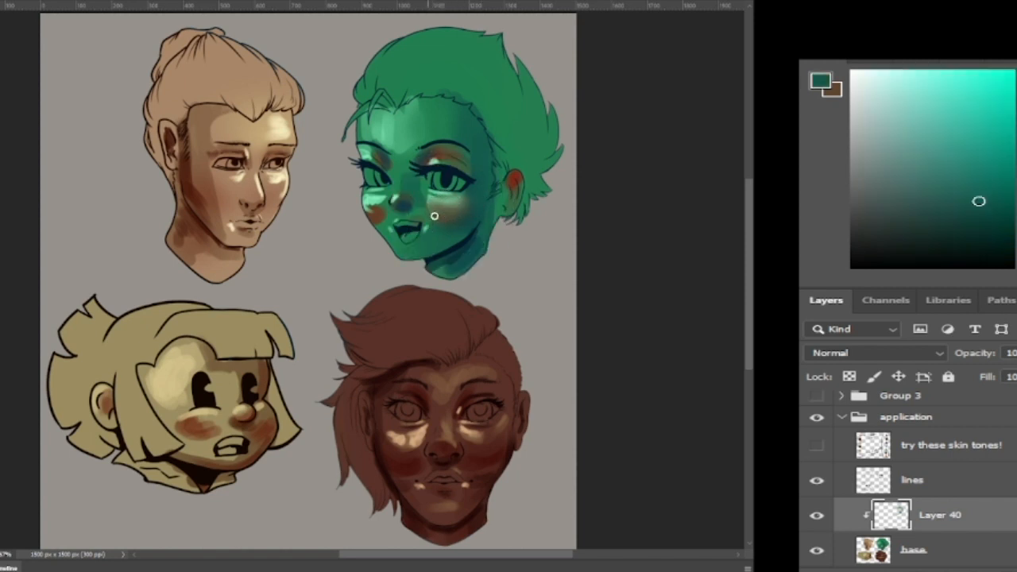
Step: Smooth the shading around the green head's mouth, chin, jaw and neck with sampled light green and dark teal tones
alt+click(424, 229)
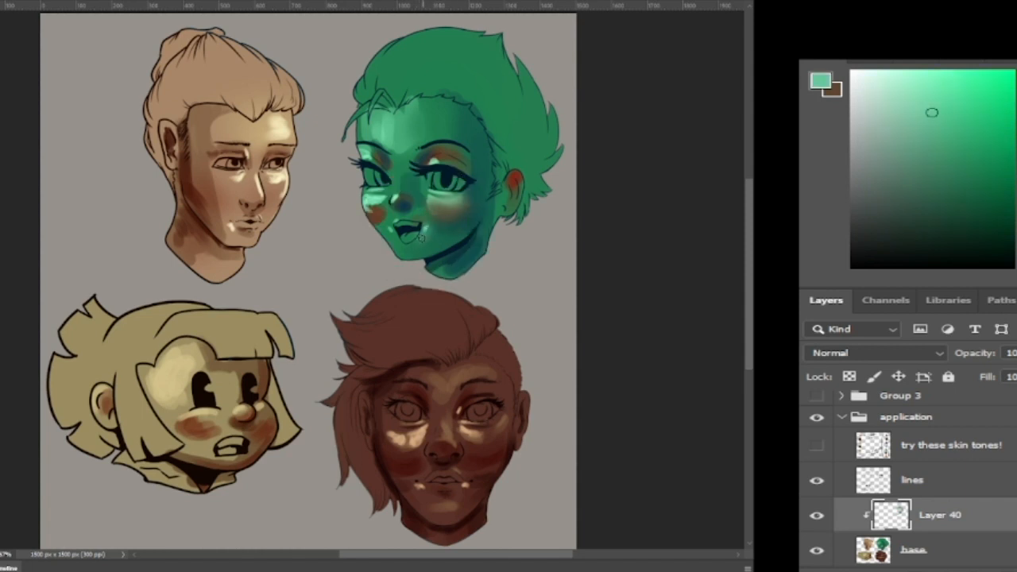
alt+click(433, 241)
alt+click(416, 242)
alt+click(474, 238)
alt+click(447, 269)
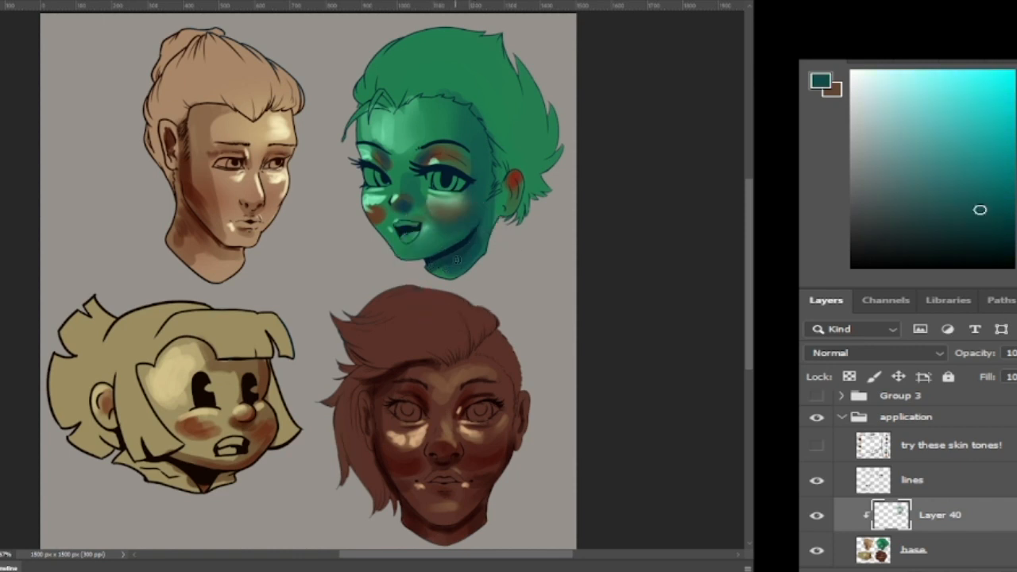
alt+click(477, 256)
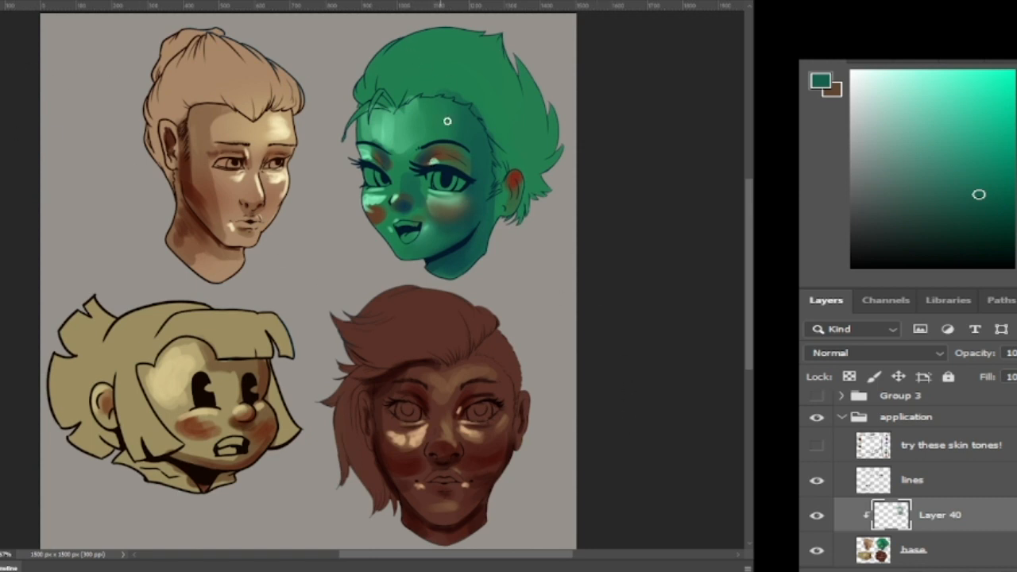
Step: Blend light green highlights smoothly across the green head's forehead and sample dark teal for its jaw shadow
alt+click(407, 145)
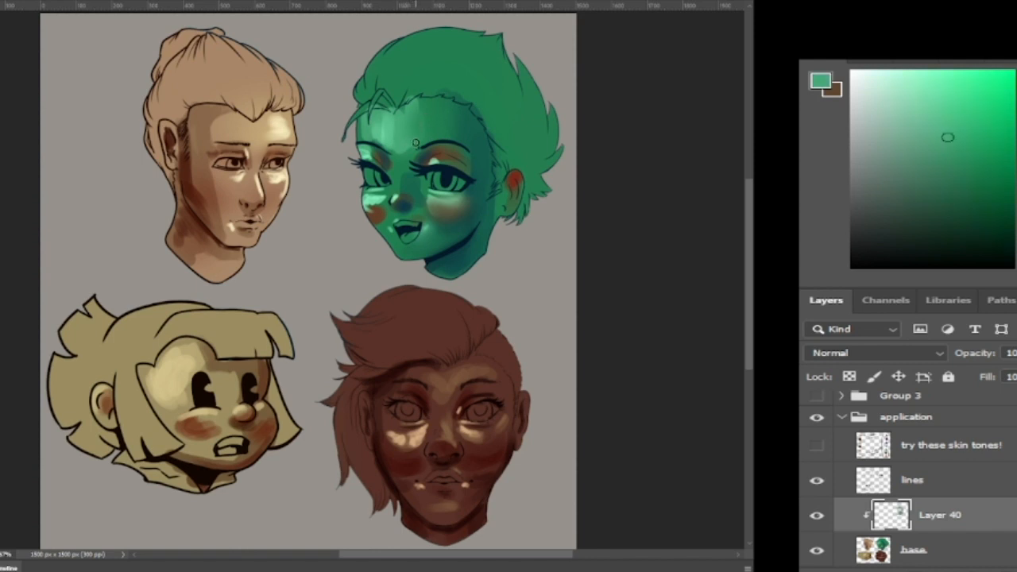
alt+click(391, 141)
drag(366, 117, 360, 127)
alt+click(400, 116)
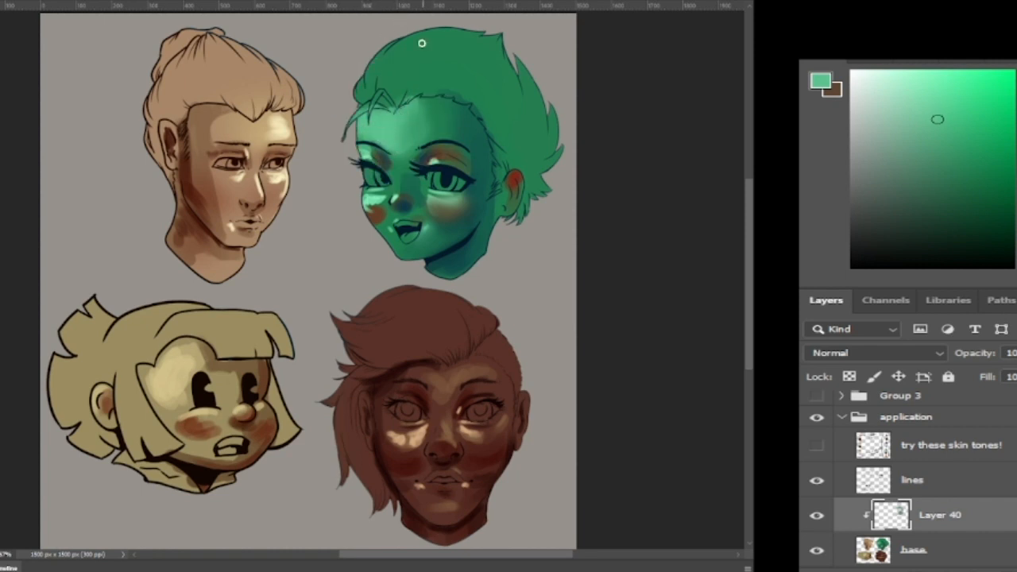
alt+click(463, 230)
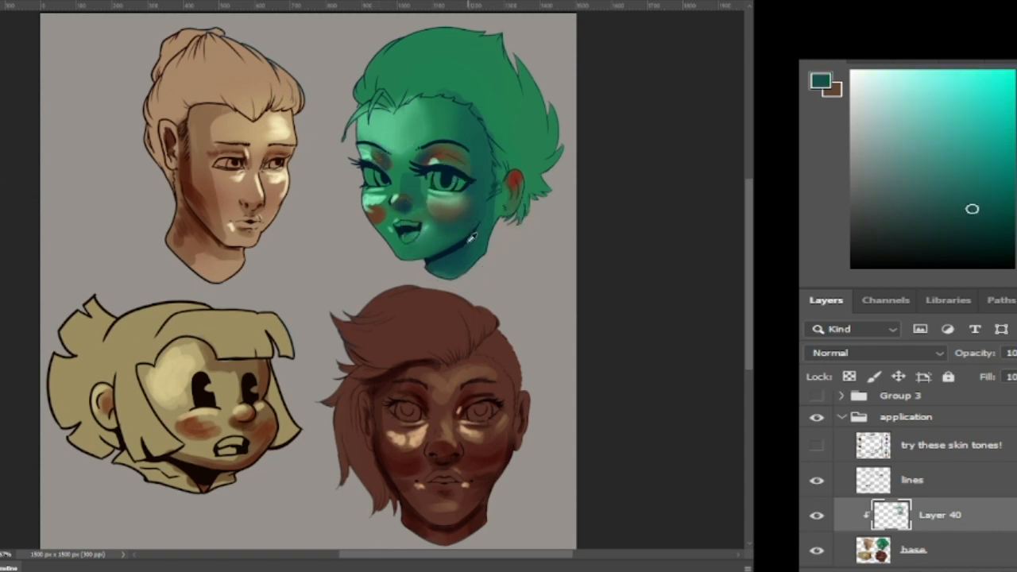
Step: Soften the reddish shading on both of the green head's upper eyelids with sampled pale green and olive tones
alt+click(376, 157)
alt+click(378, 154)
alt+click(370, 150)
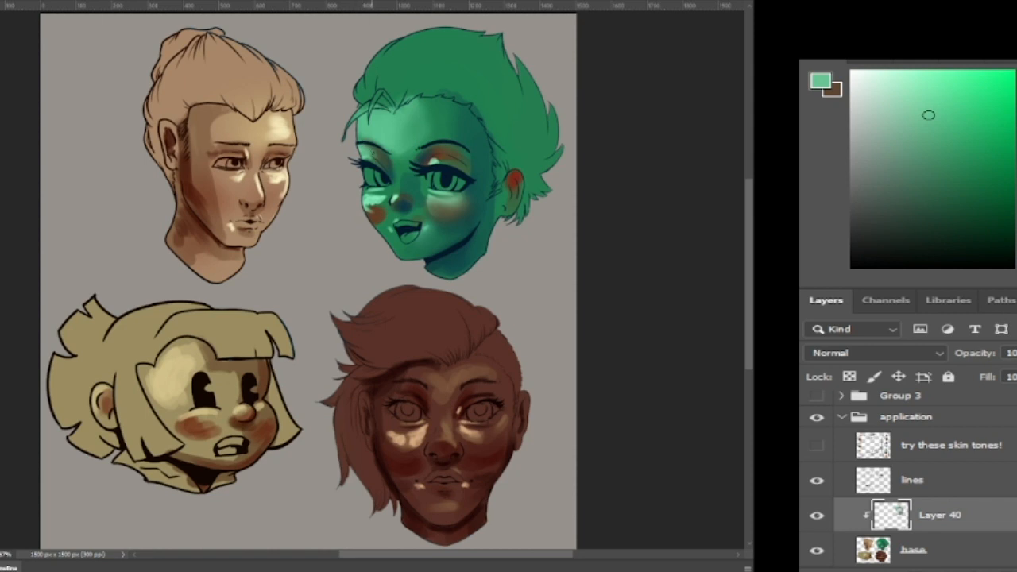
alt+click(441, 159)
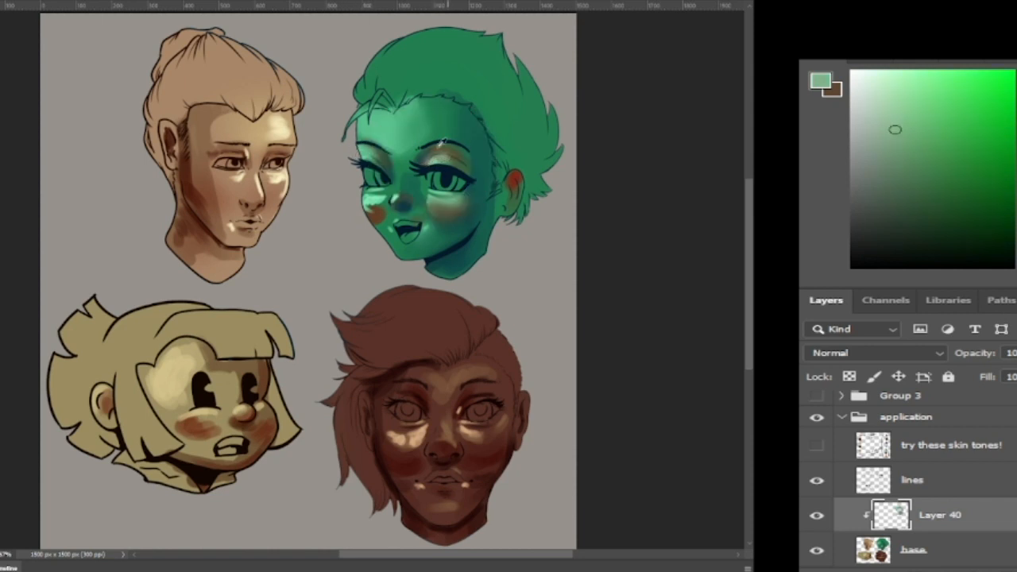
alt+click(458, 153)
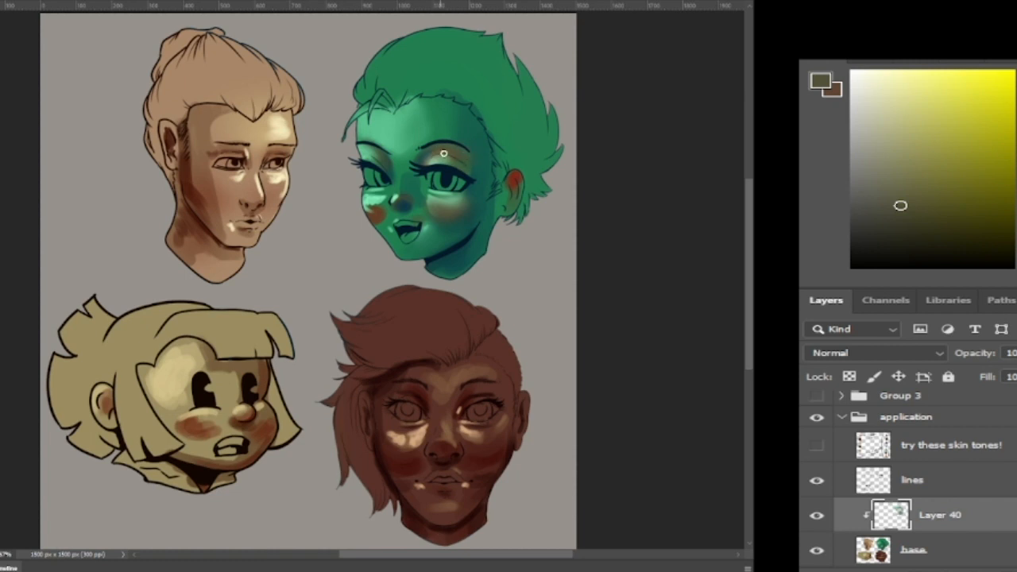
alt+click(424, 154)
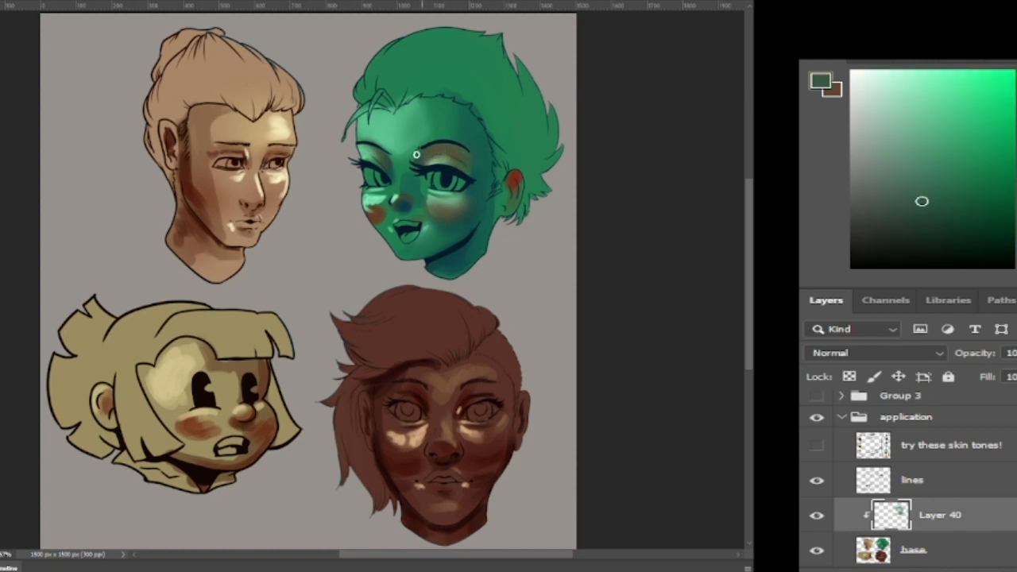
Step: Blend the shading on the green head's nose bridge and tip with sampled dark teal, mid green and pale green tones
alt+click(409, 199)
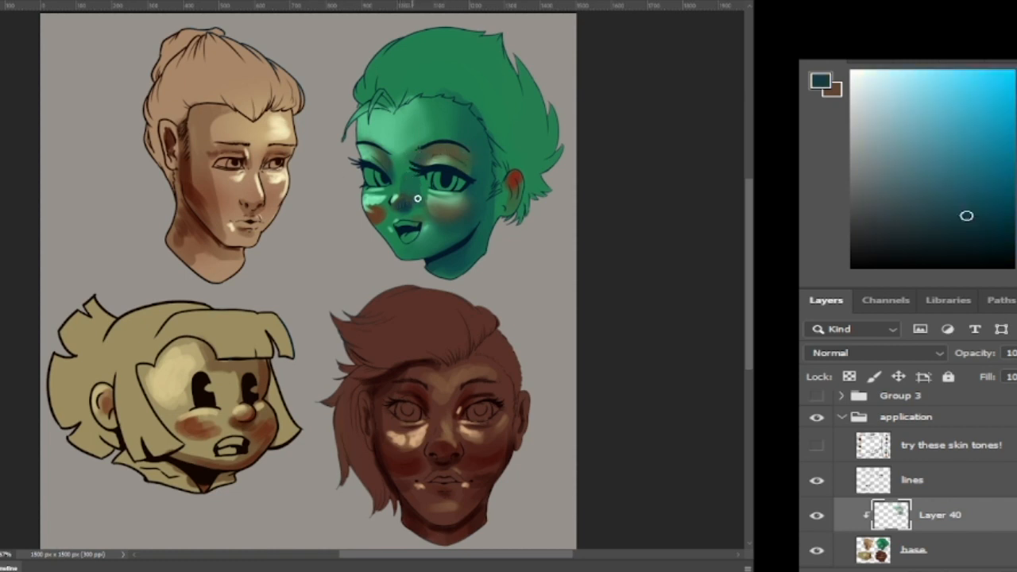
alt+click(412, 188)
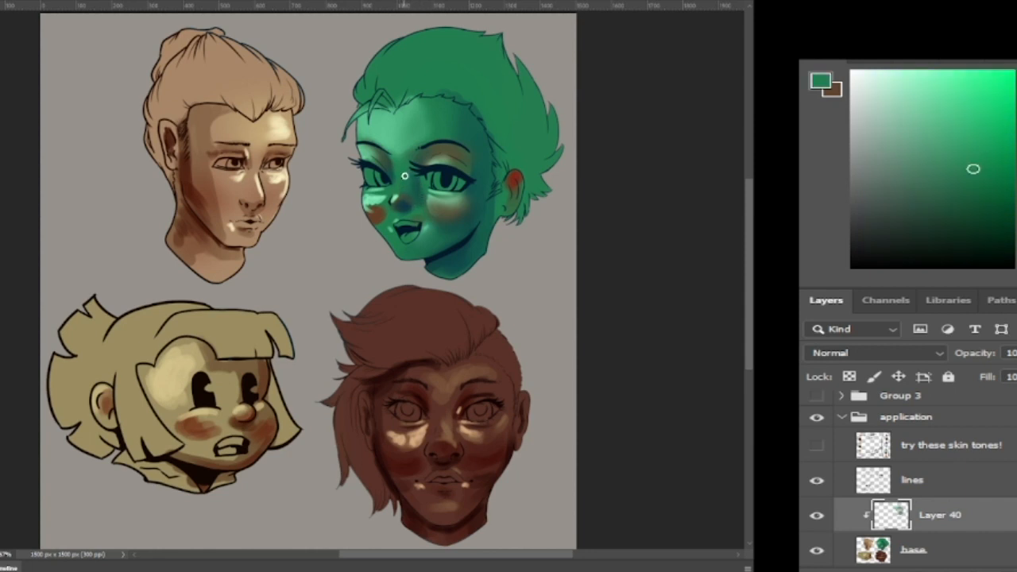
alt+click(407, 195)
alt+click(399, 189)
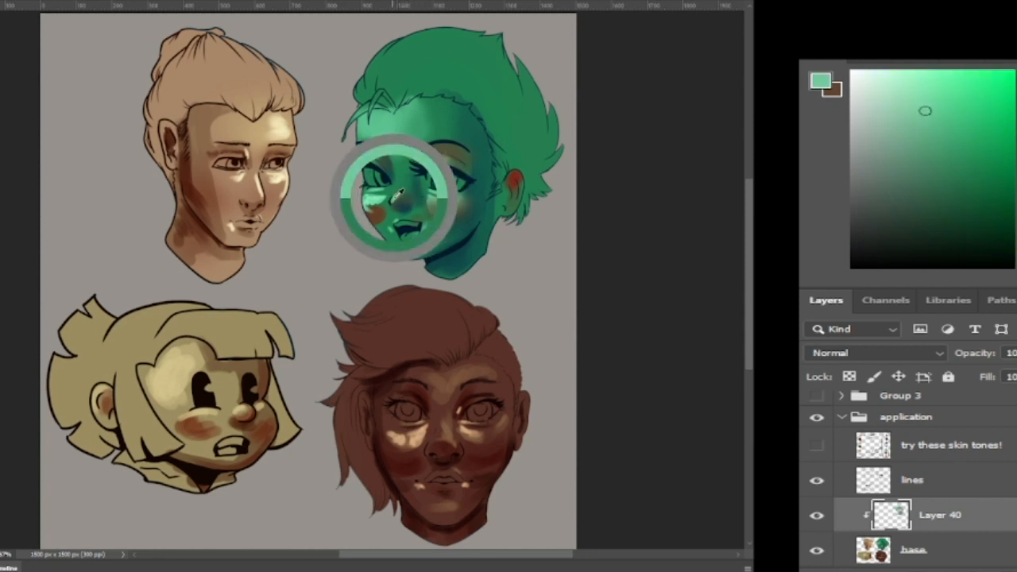
alt+click(404, 200)
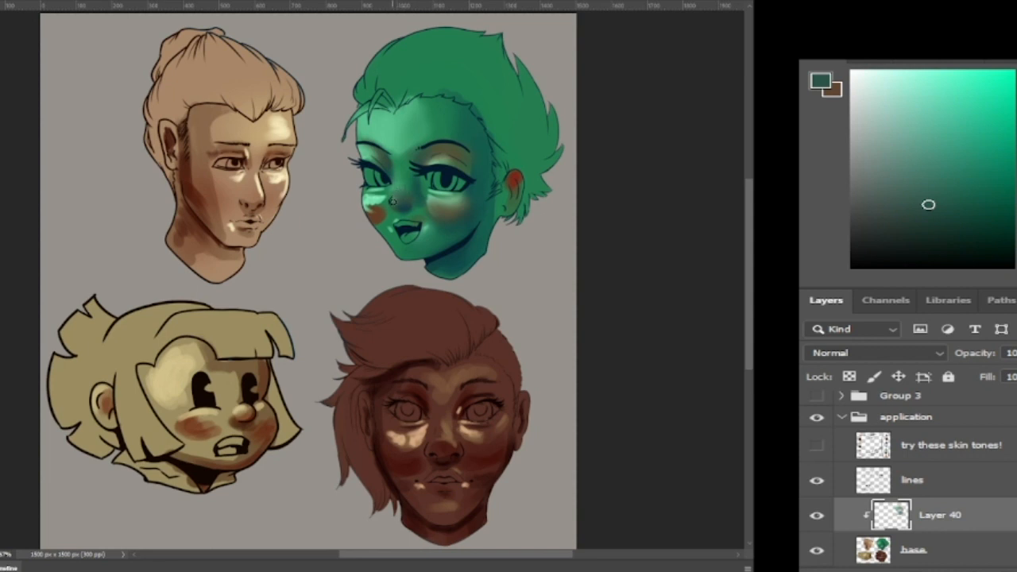
alt+click(398, 202)
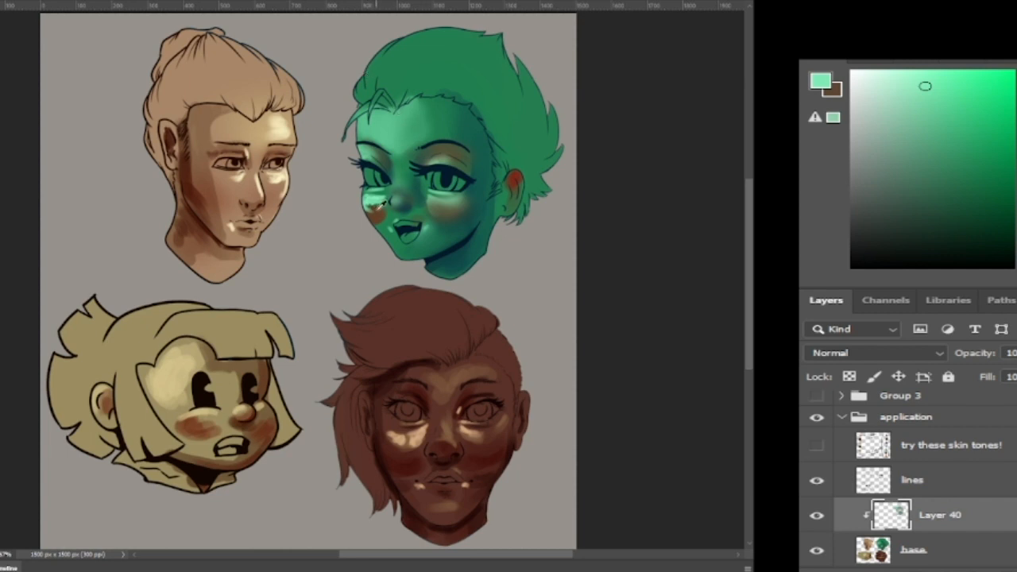
Step: Soften the brown blush on the green head's far cheek into the surrounding skin with sampled brown, green and teal tones
alt+click(378, 203)
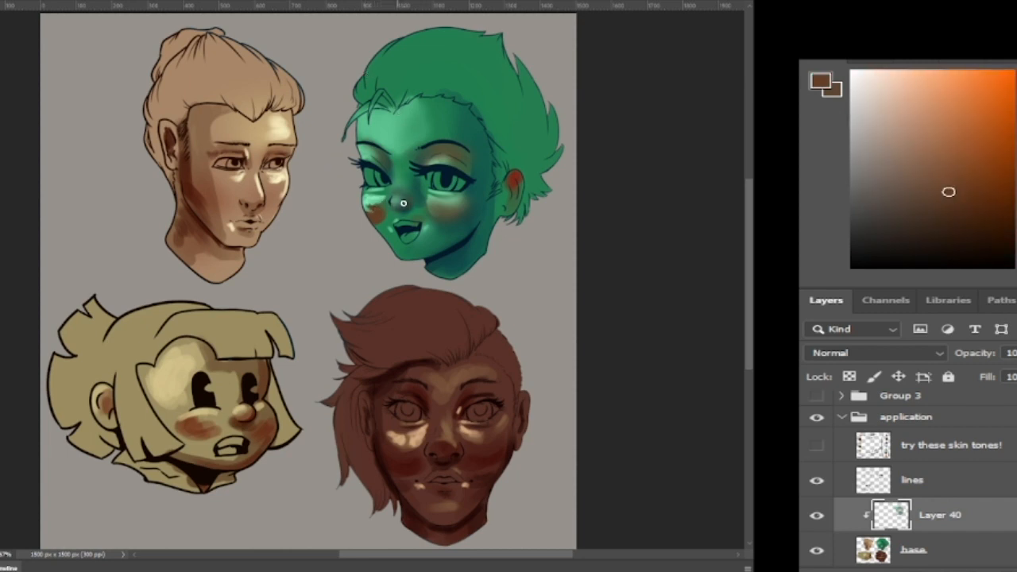
alt+click(379, 221)
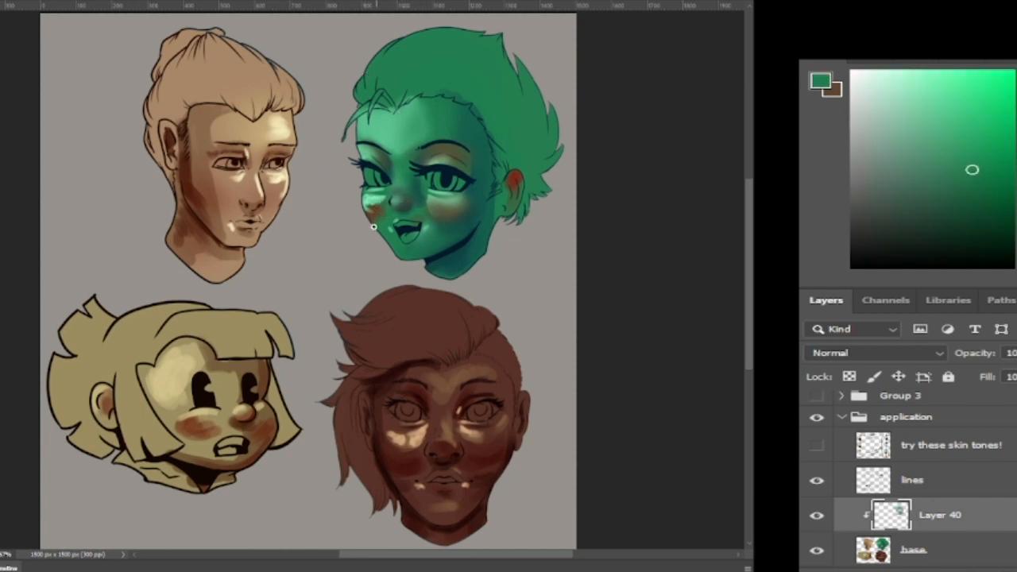
alt+click(380, 205)
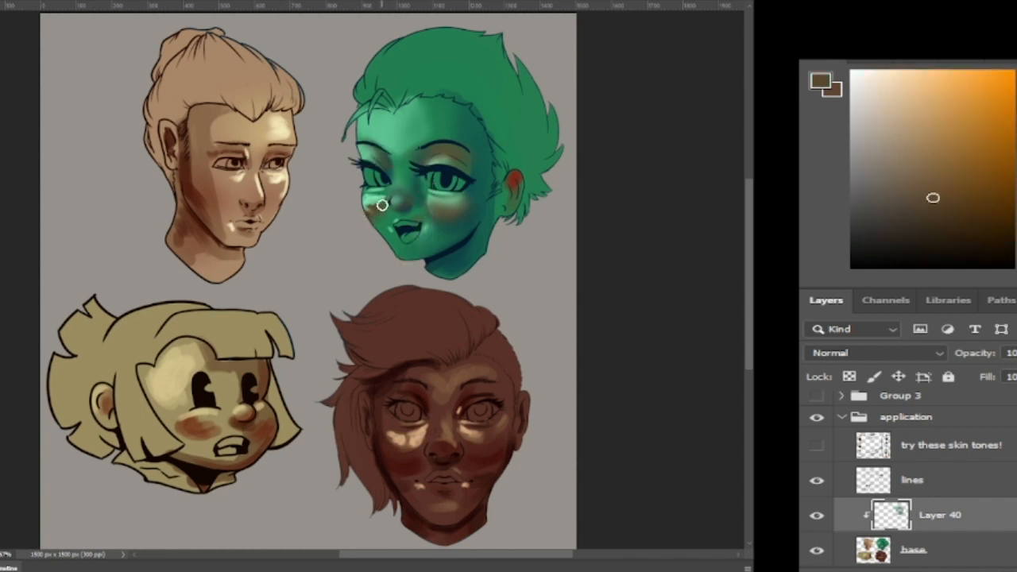
alt+click(382, 205)
alt+click(377, 203)
alt+click(368, 196)
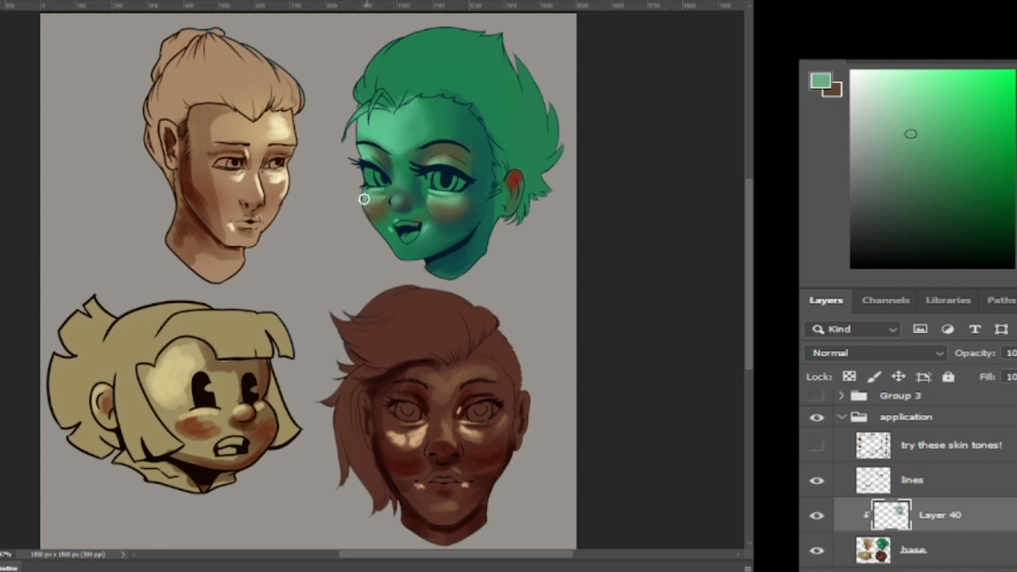
alt+click(373, 208)
alt+click(393, 205)
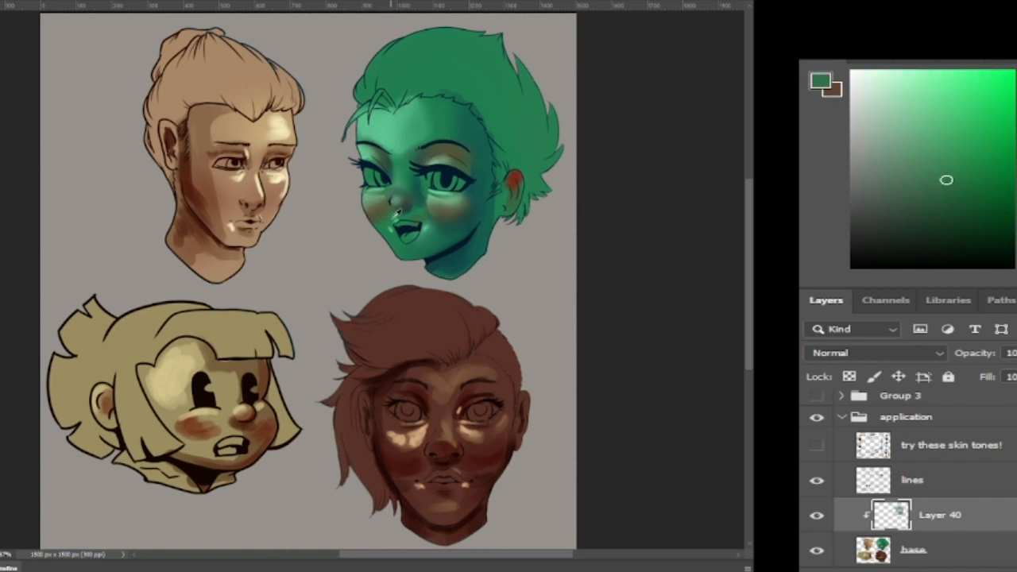
alt+click(385, 217)
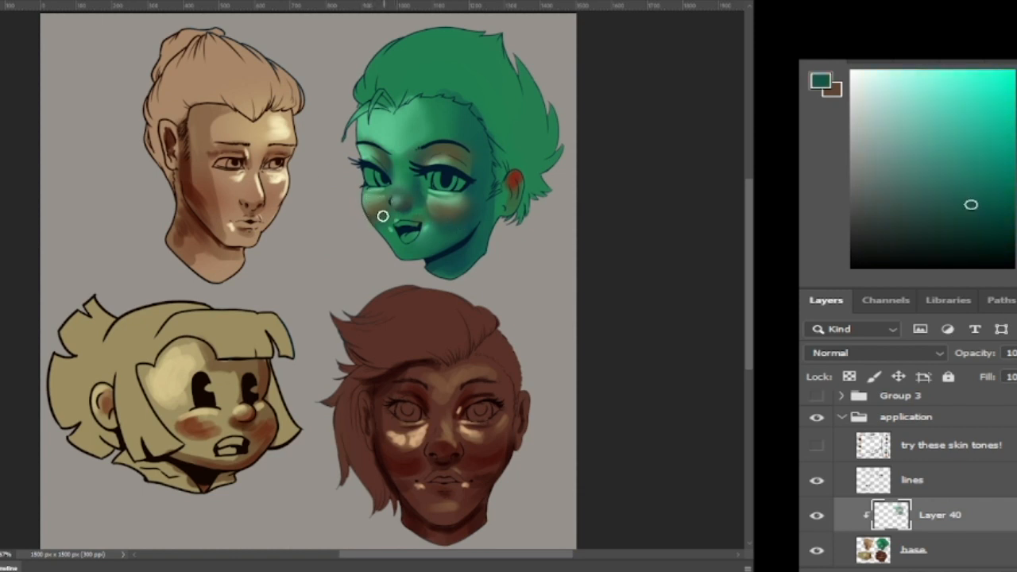
Step: Smooth light green along the green head's far cheek edge, and sample dark teal from the near cheek beside the mouth
alt+click(394, 127)
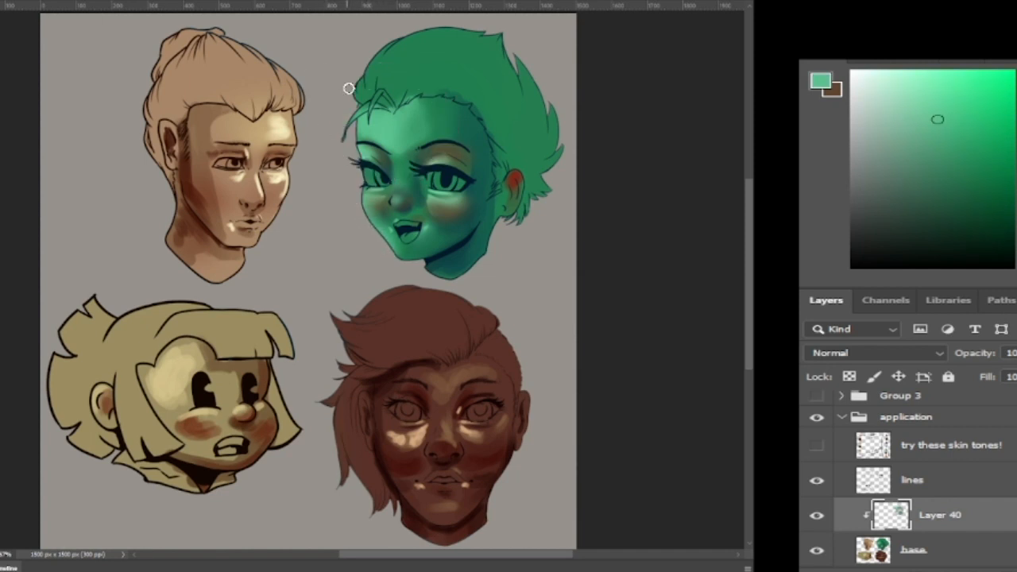
alt+click(370, 189)
alt+click(367, 200)
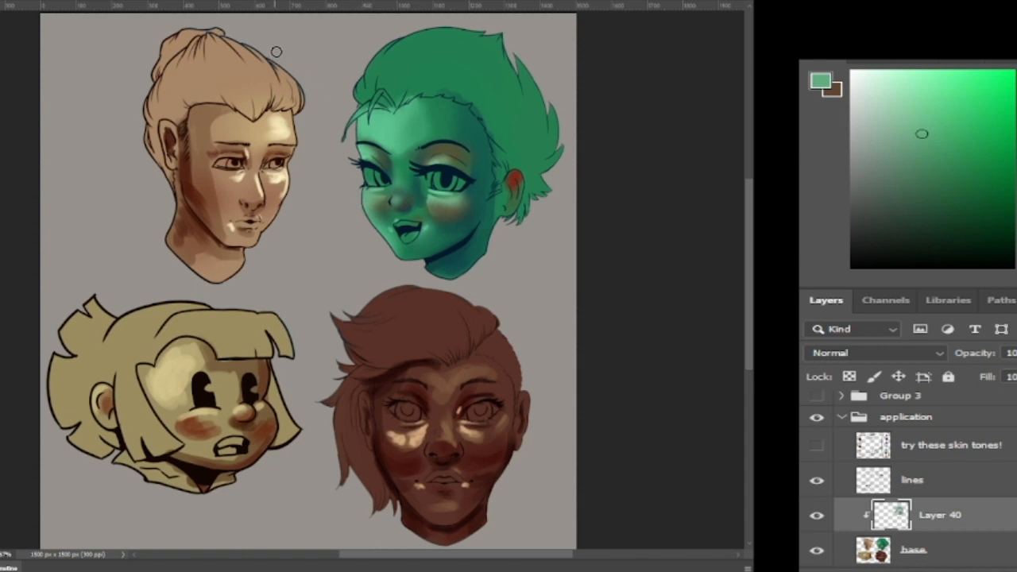
alt+click(446, 222)
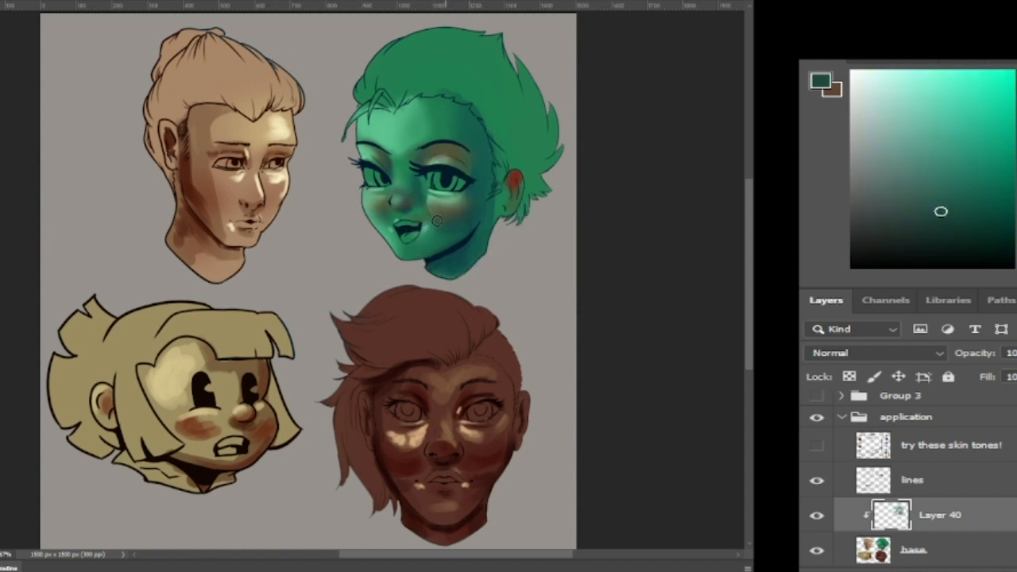
Step: Glaze the green head's whole face with the sampled hair green using a much larger soft brush to unify its tones
alt+click(514, 95)
key(])
key(])
key(])
key(])
key(])
key(])
key(])
key(])
key(])
key(])
mouse_move(475, 231)
mouse_down()
mouse_move(425, 243)
mouse_move(390, 217)
mouse_move(384, 80)
mouse_move(442, 273)
mouse_move(417, 69)
mouse_move(414, 225)
mouse_move(330, 155)
mouse_up()
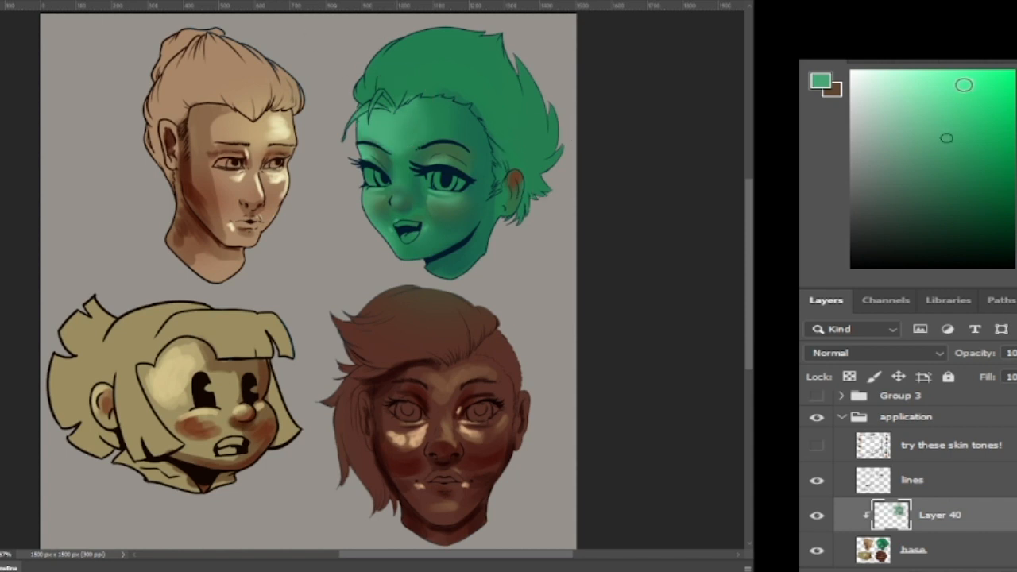
Step: Paint small bright mint green highlights on the green head's face with a much smaller brush
click(958, 82)
key(bracketleft)
key(bracketleft)
key(bracketleft)
key(bracketleft)
key(bracketleft)
key(bracketleft)
key(bracketleft)
key(bracketleft)
key(bracketleft)
key(bracketleft)
key(bracketleft)
key(bracketleft)
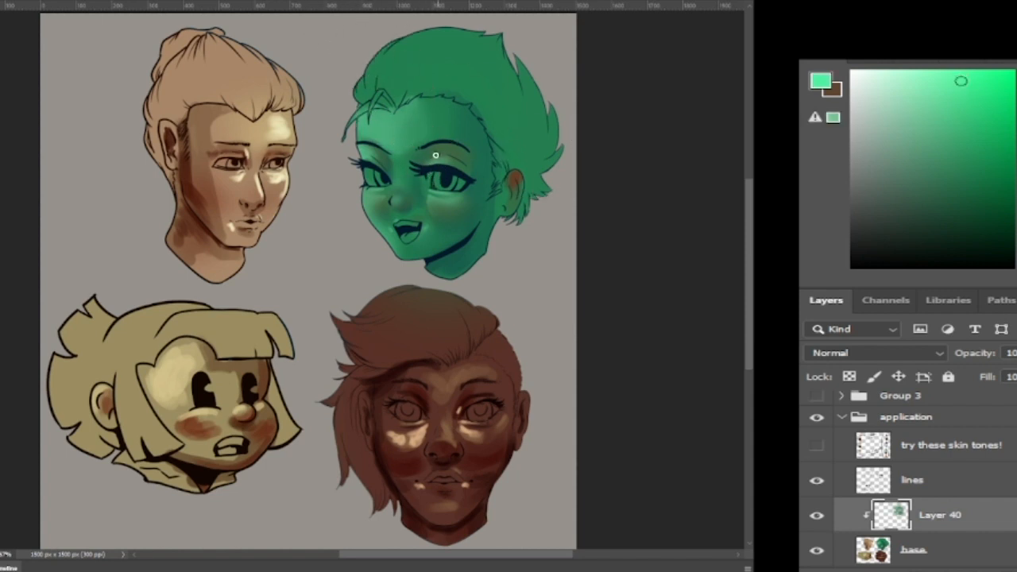
drag(430, 163, 440, 163)
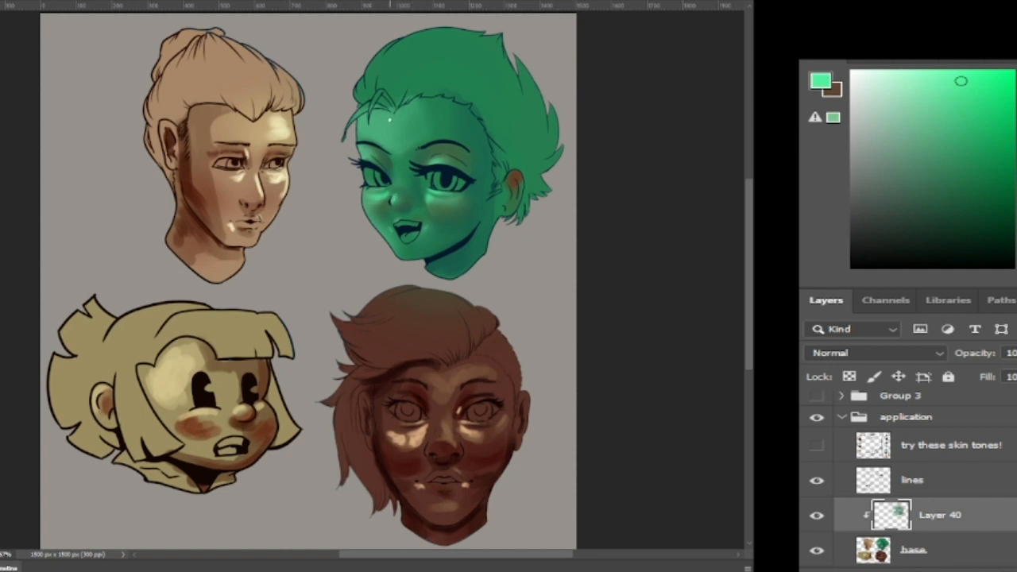
Step: Blend the reddish-brown shadow on the tan head's near cheek into the lighter skin with sampled dark red and mid brown tones
alt+click(204, 215)
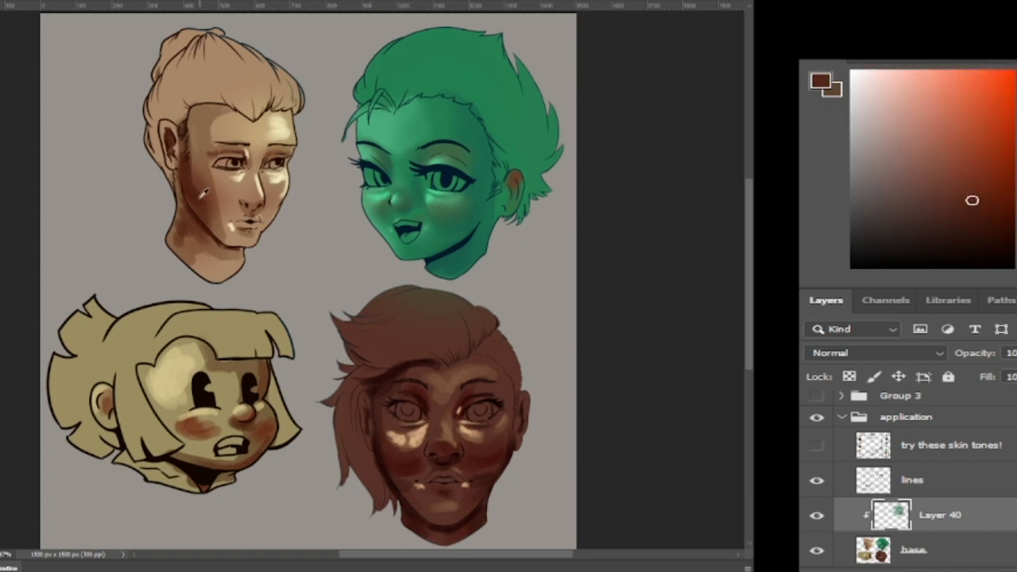
alt+click(223, 194)
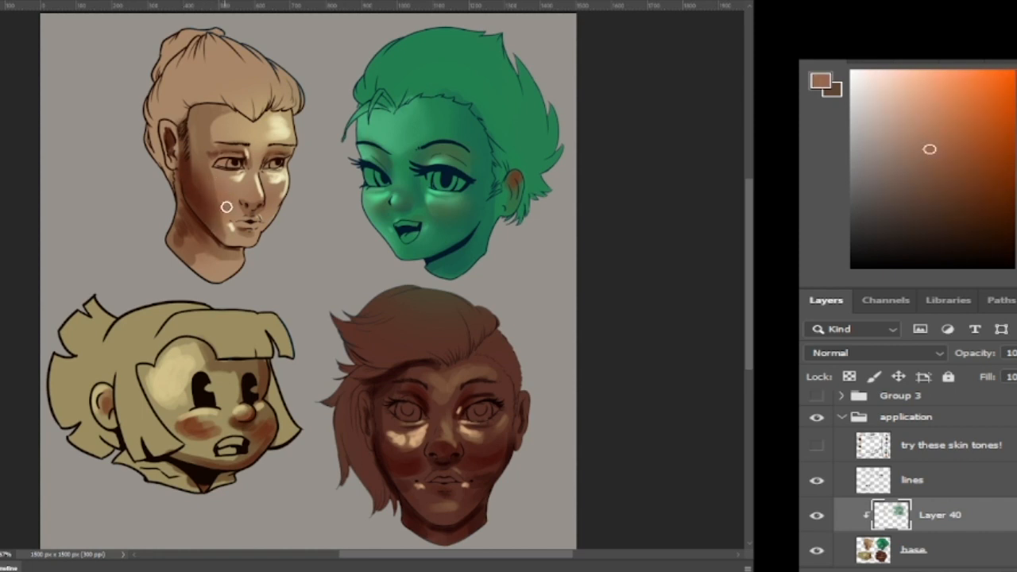
alt+click(213, 211)
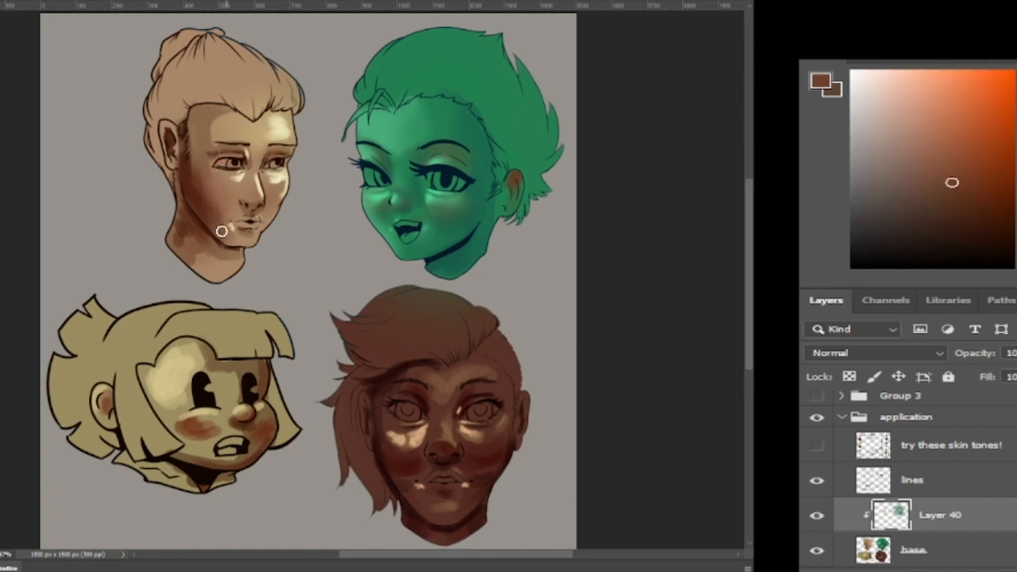
alt+click(202, 226)
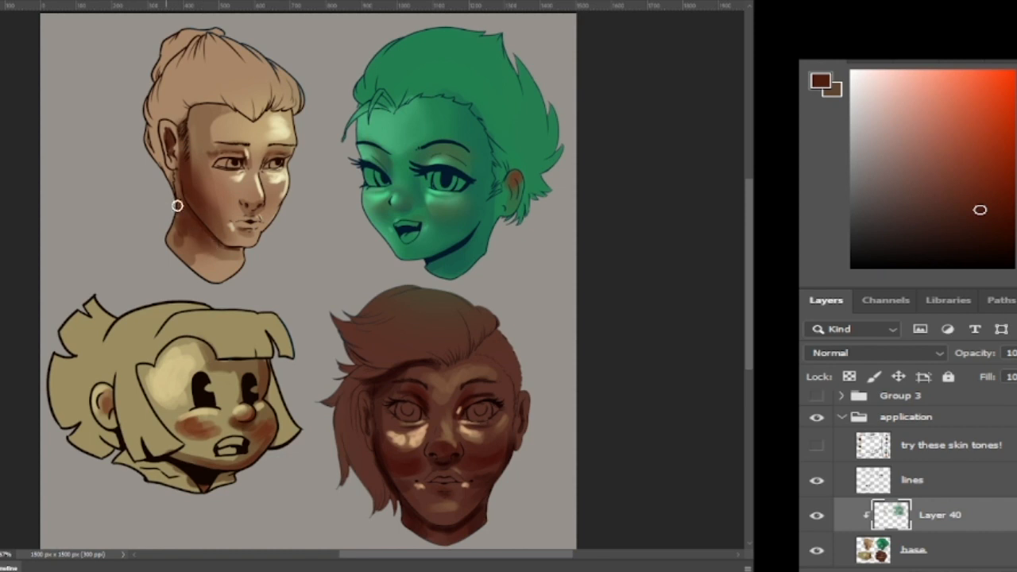
Step: Smooth the patchy shadow on the tan head's neck with sampled brown, light tan and dark reddish-brown tones
alt+click(178, 214)
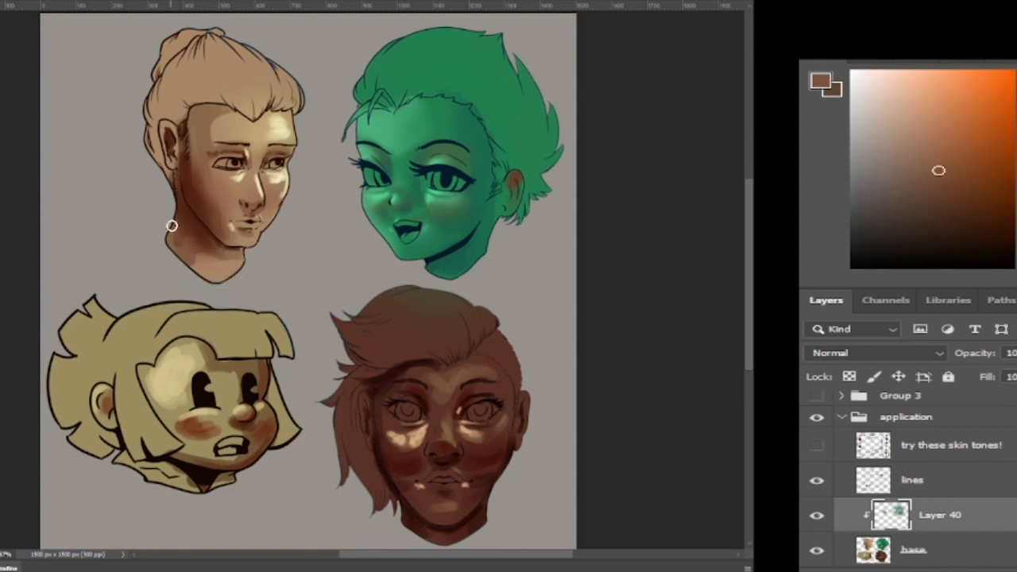
alt+click(225, 253)
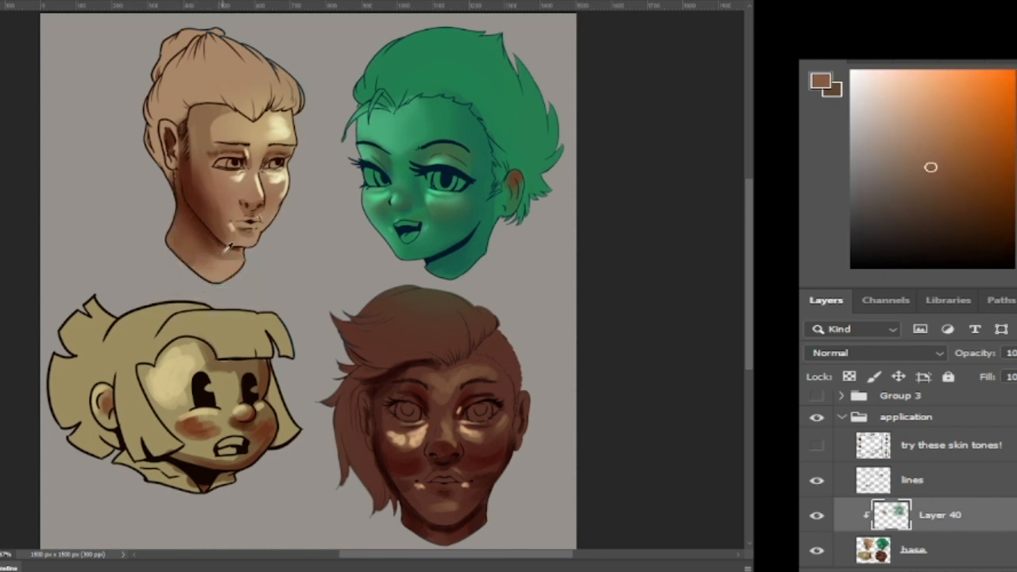
alt+click(236, 259)
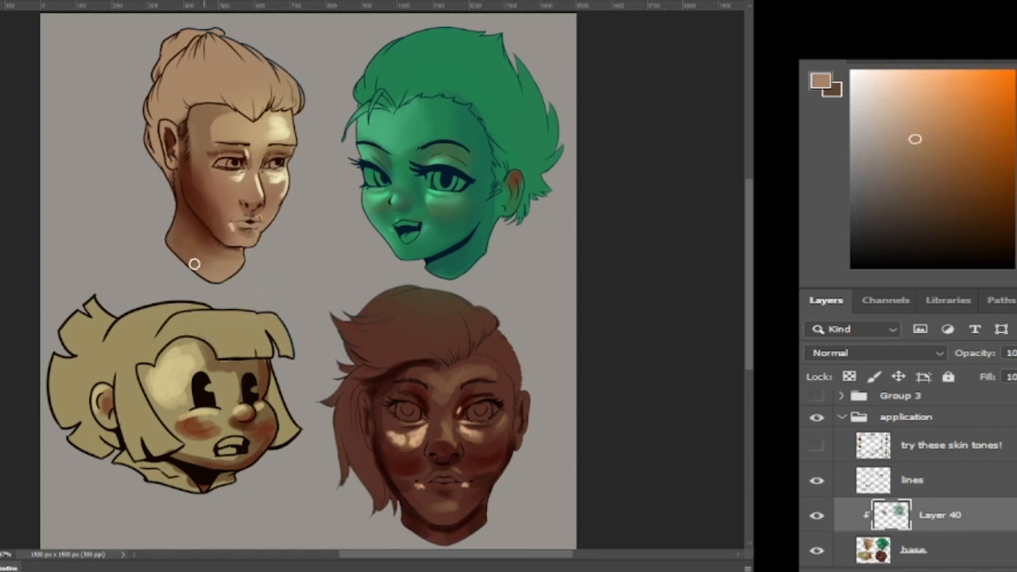
alt+click(184, 227)
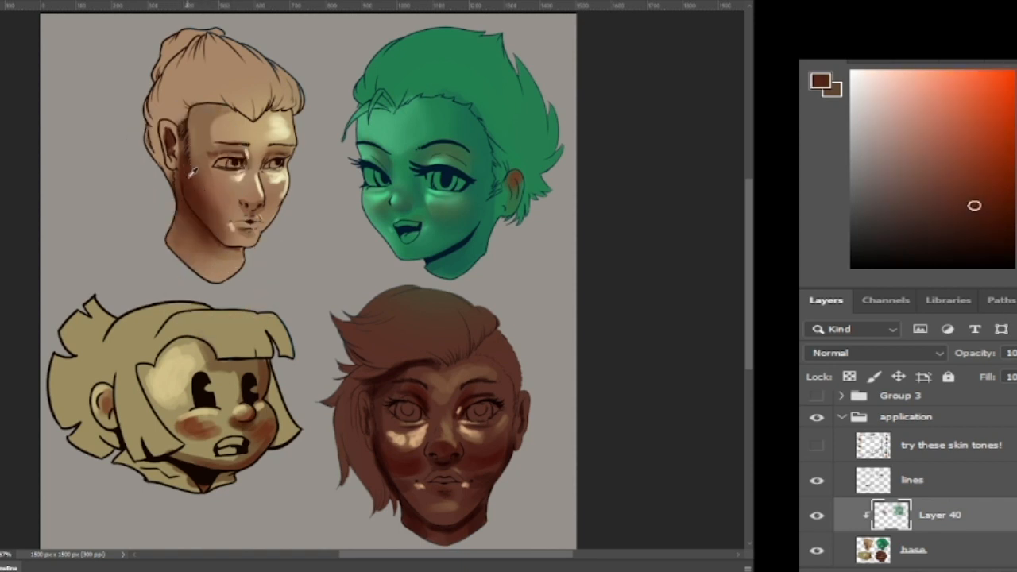
Step: Deepen the shadow under the tan head's ear and jaw with dark brown and blend it into the neck
alt+click(217, 238)
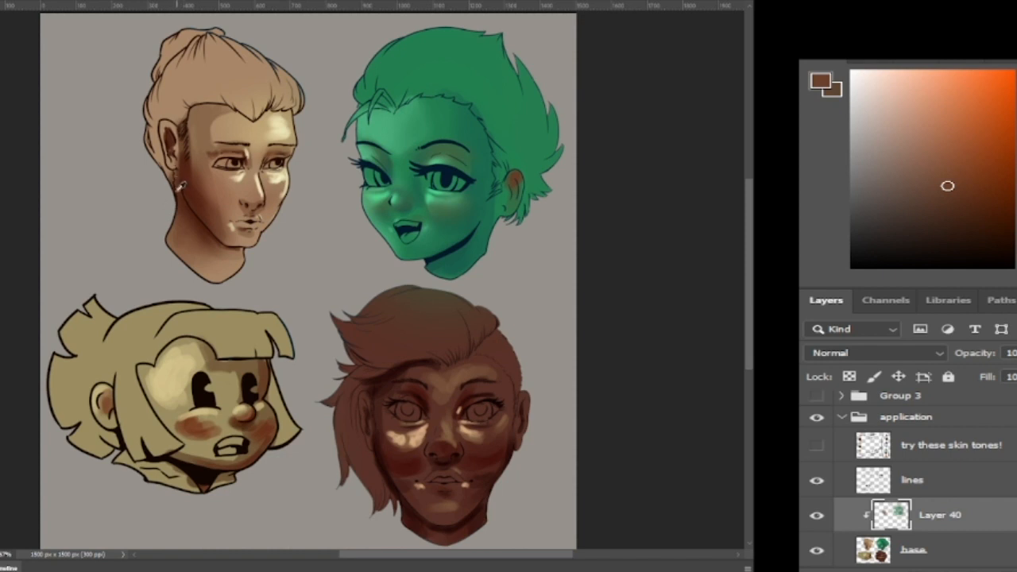
alt+click(176, 200)
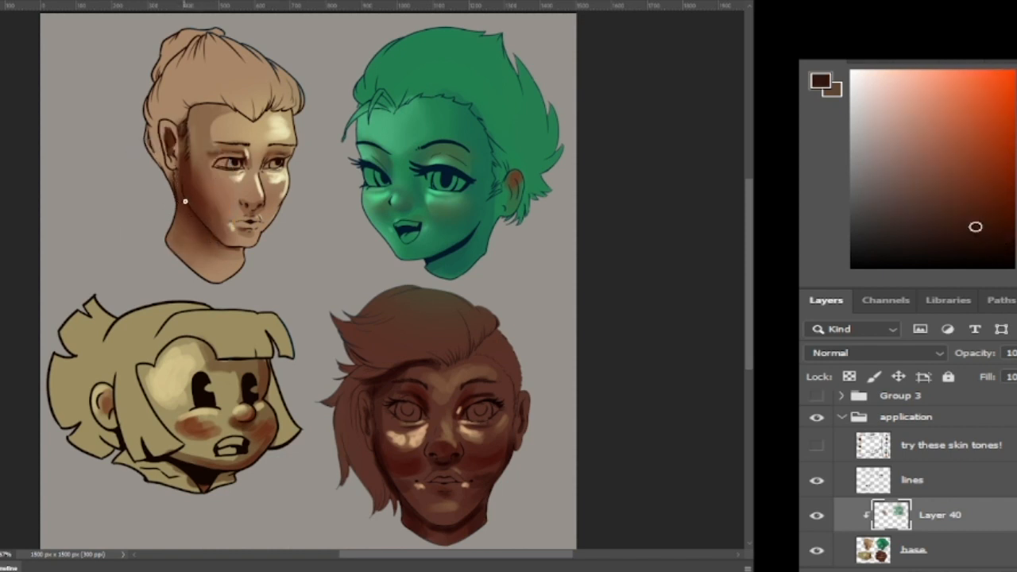
drag(219, 242, 235, 249)
alt+click(198, 263)
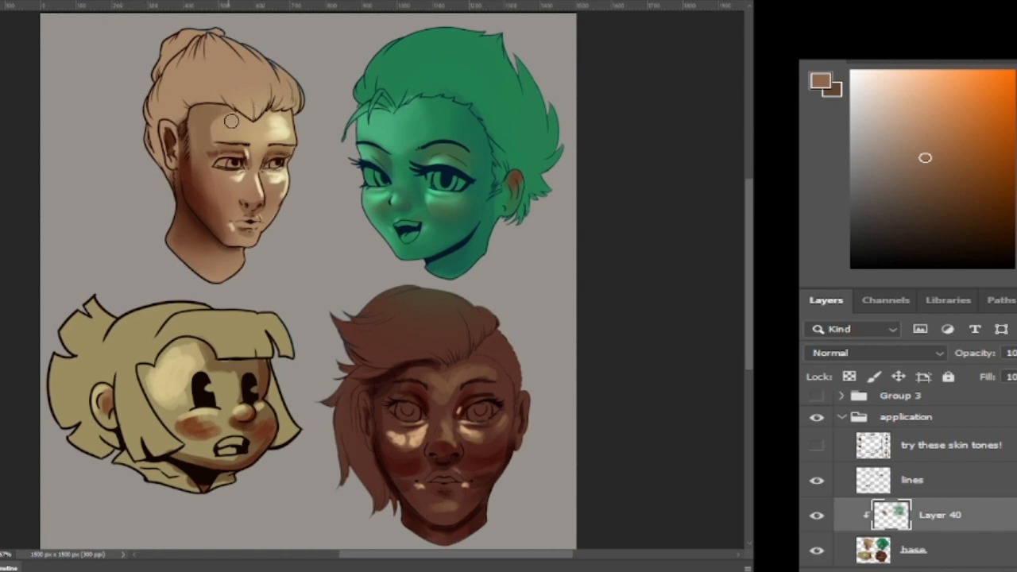
Step: Soften the tan head's near cheek and under-eye highlight with sampled reddish-brown, tan and pale cream tones
alt+click(200, 187)
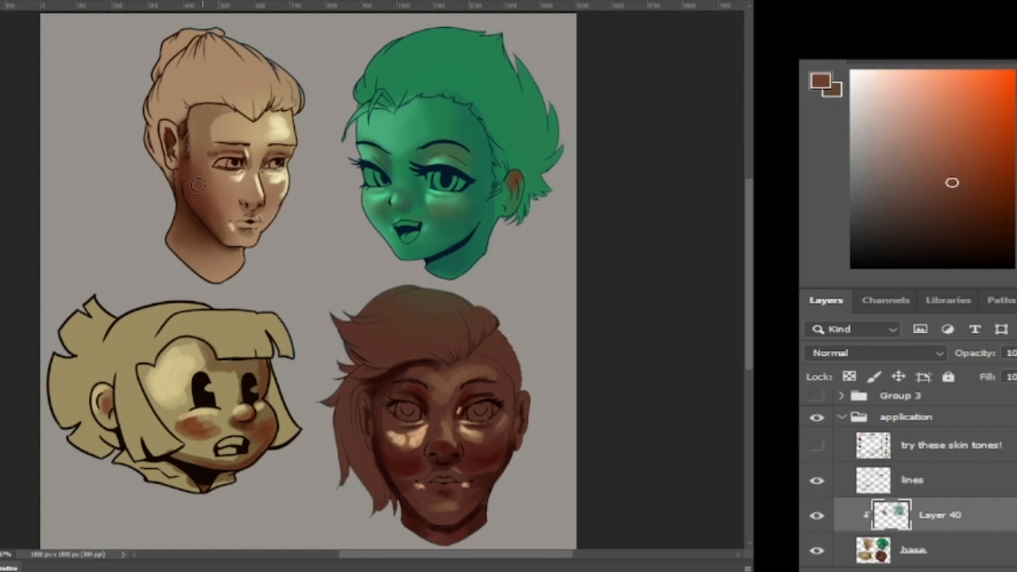
alt+click(217, 194)
alt+click(246, 171)
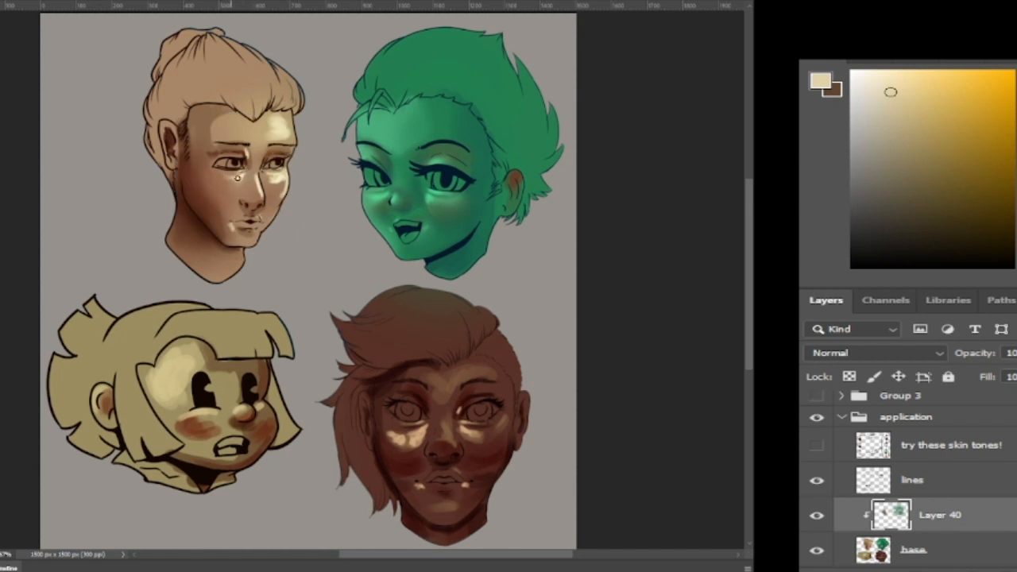
alt+click(238, 178)
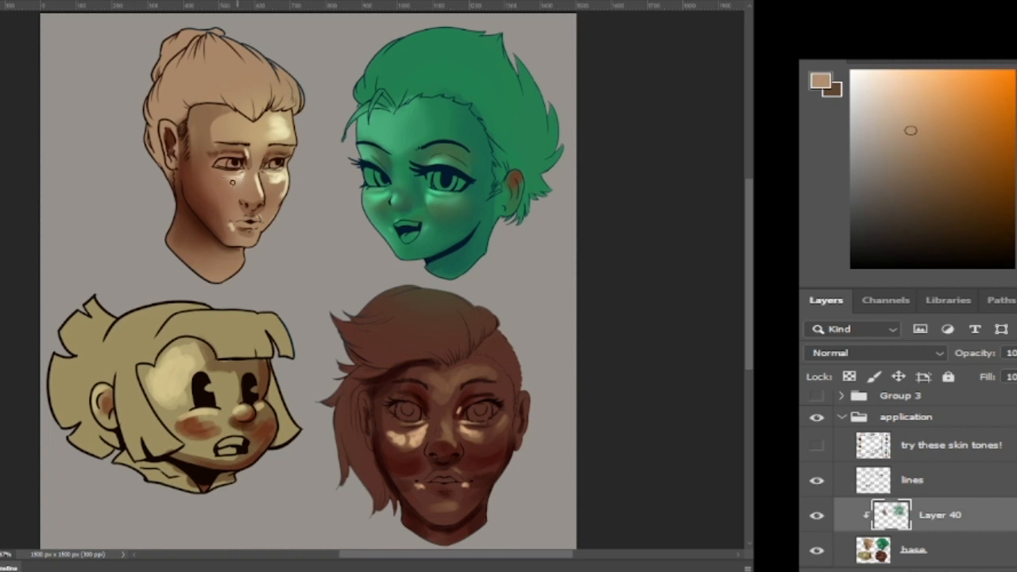
alt+click(238, 176)
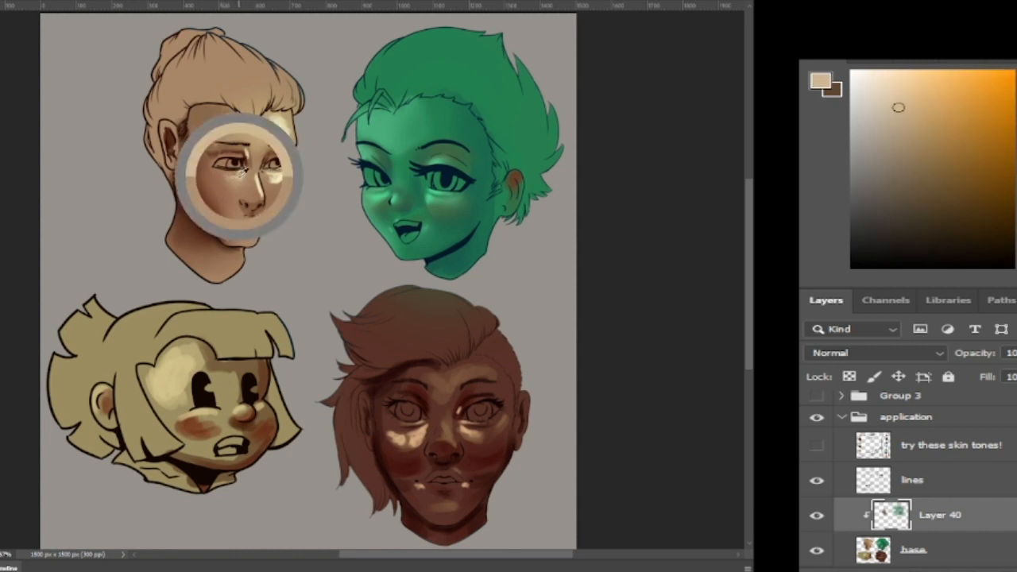
Step: Blend the highlight on the tan head's far cheek into the surrounding skin with sampled pale cream, mid brown and dark reddish-brown tones
alt+click(277, 170)
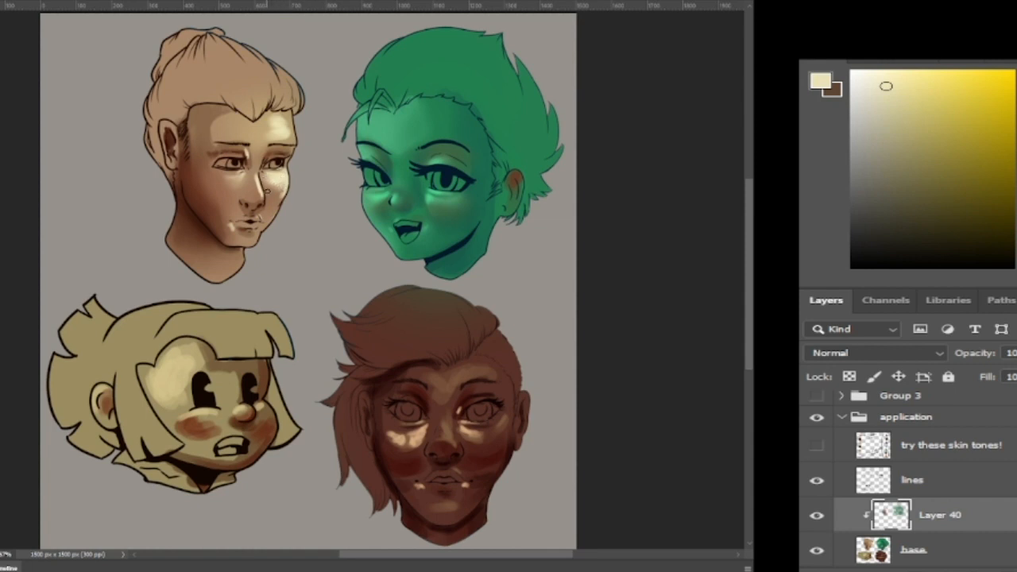
alt+click(267, 191)
alt+click(269, 186)
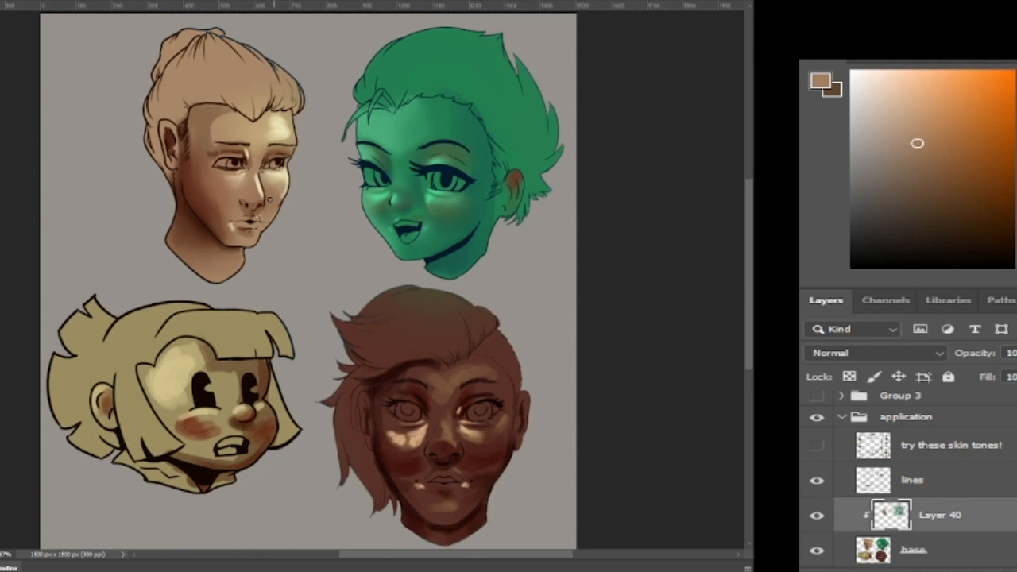
alt+click(208, 205)
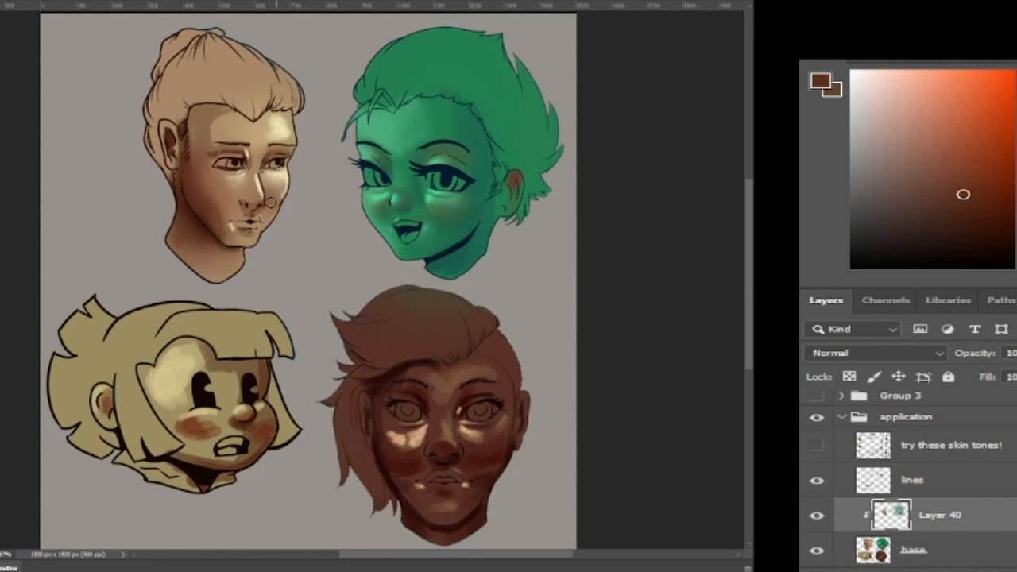
Step: Shade the tan head's temple and the adjoining hairline with sampled reddish-brown and light brown tones, blending them into the forehead
alt+click(227, 200)
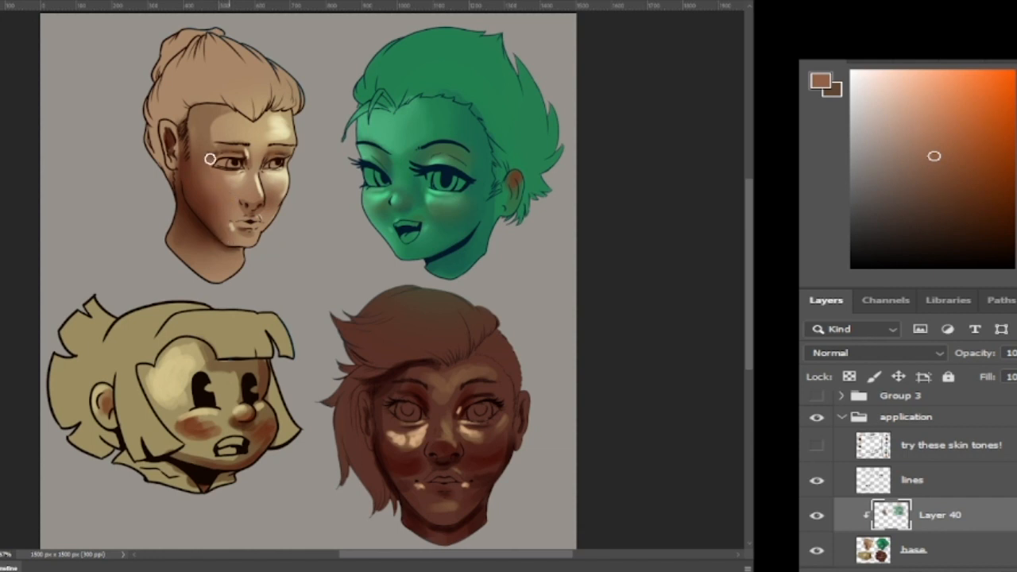
alt+click(219, 123)
alt+click(185, 178)
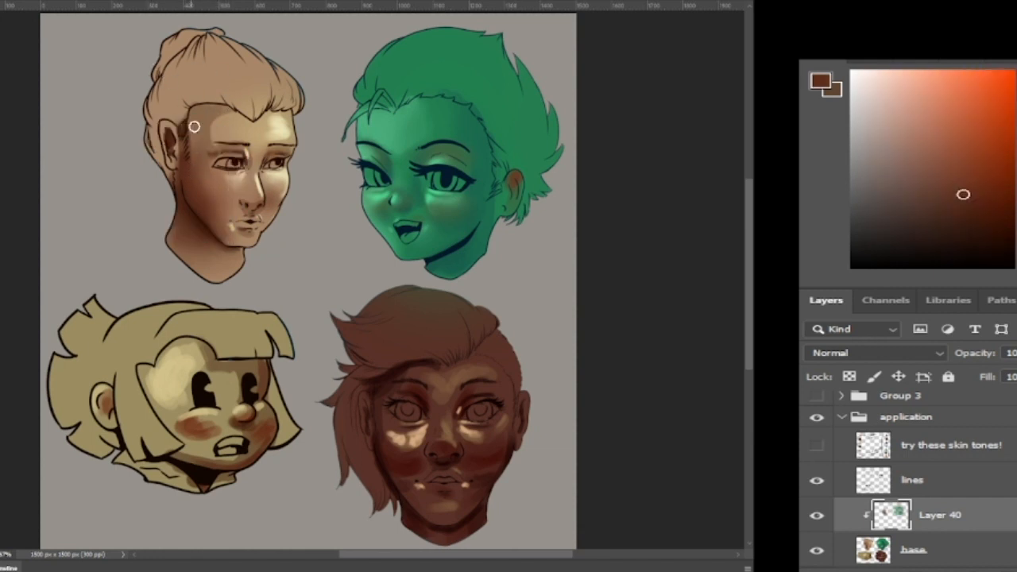
alt+click(221, 123)
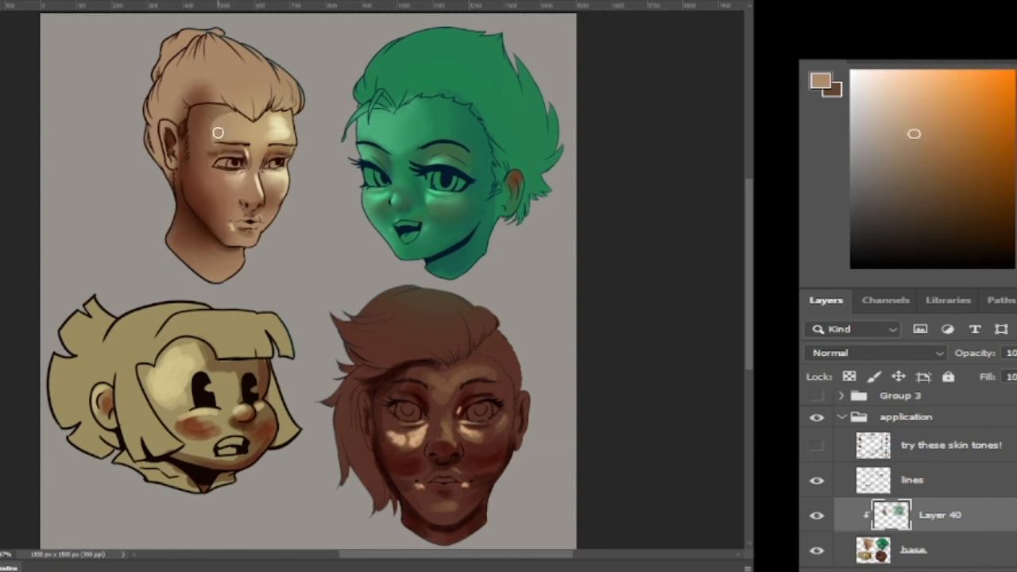
alt+click(200, 146)
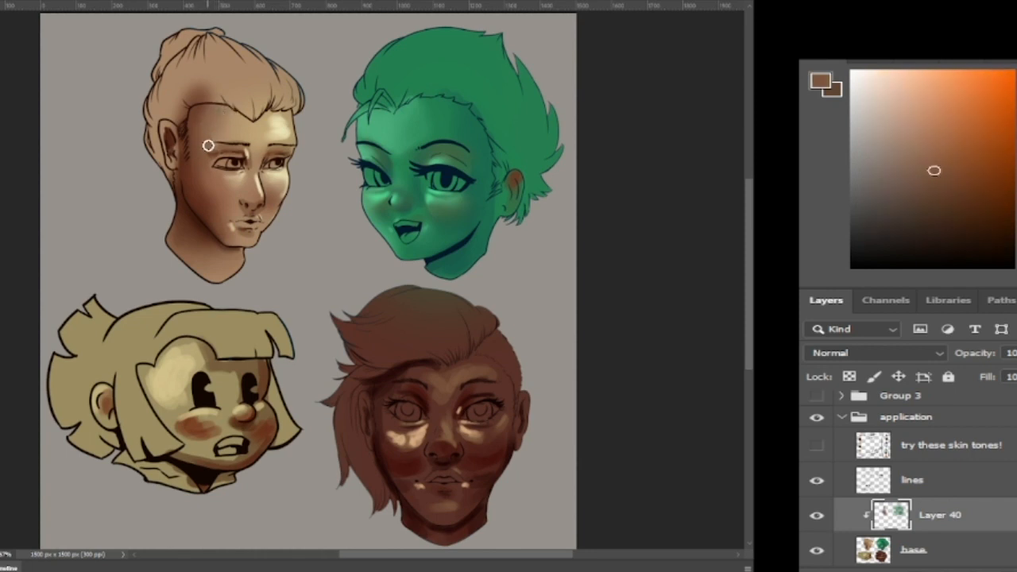
Step: Extend the pale cream highlight on the tan head's forehead toward the hairline and soften its edge with sampled tan tones
alt+click(292, 115)
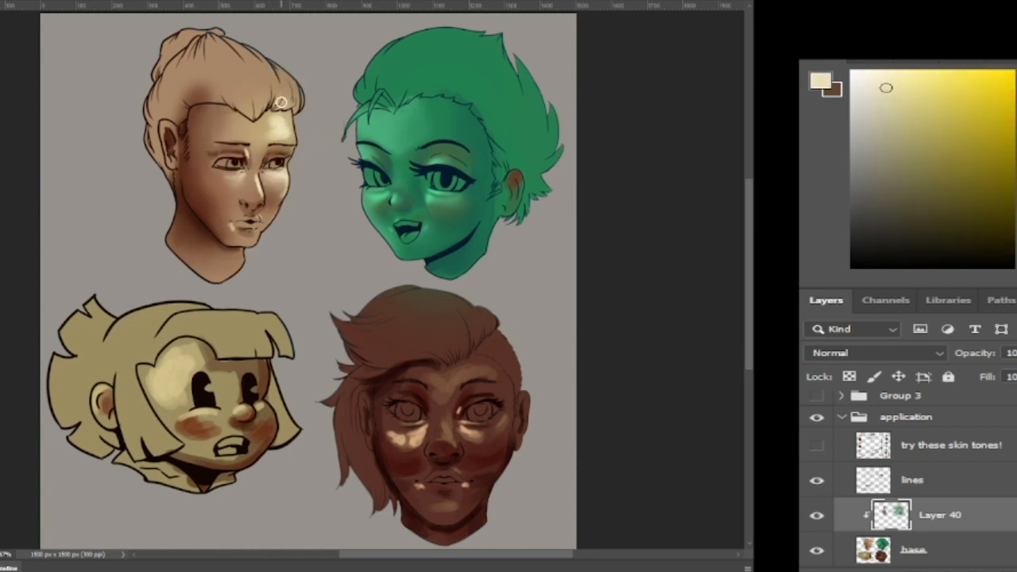
alt+click(266, 127)
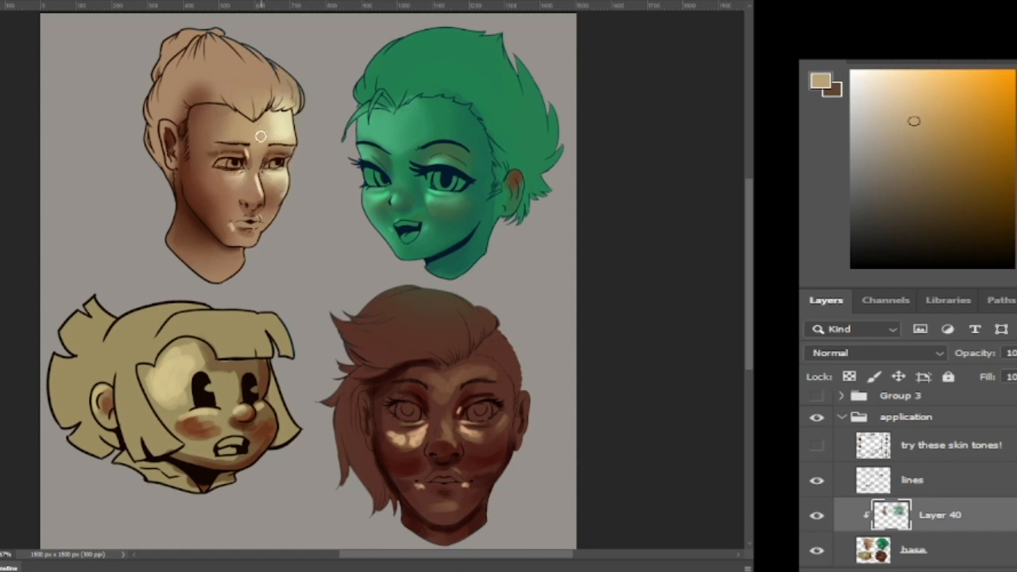
alt+click(215, 115)
click(254, 150)
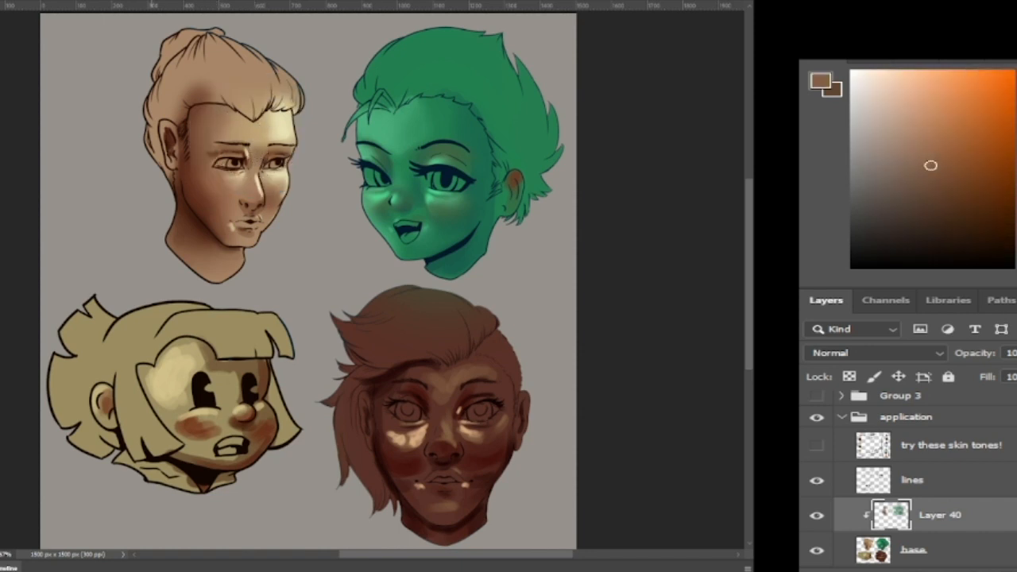
Step: Refine the tan head's jaw shadow with dark reddish-brown and soften the bright spots around its mouth with sampled brown and tan tones
alt+click(194, 213)
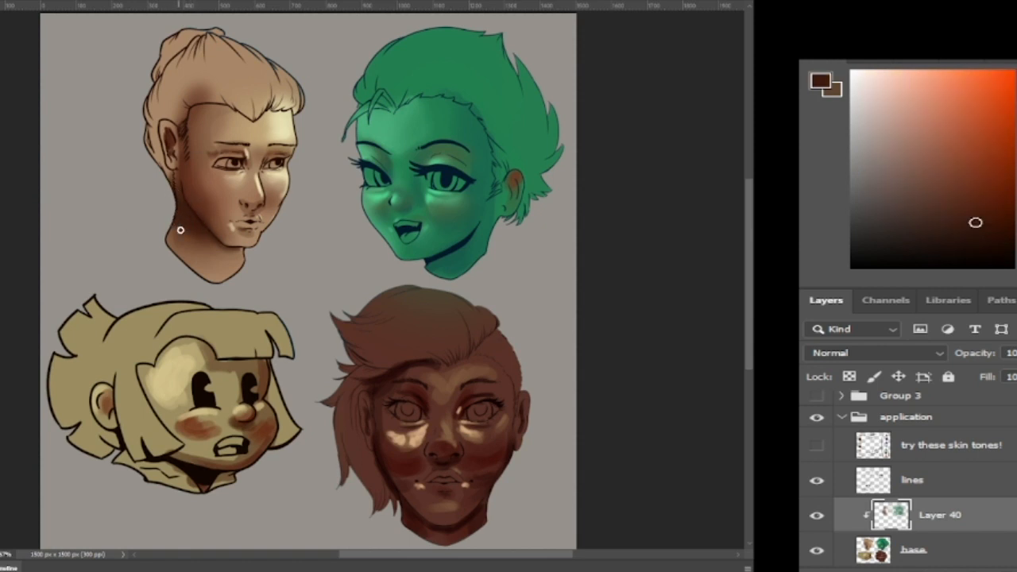
alt+click(254, 193)
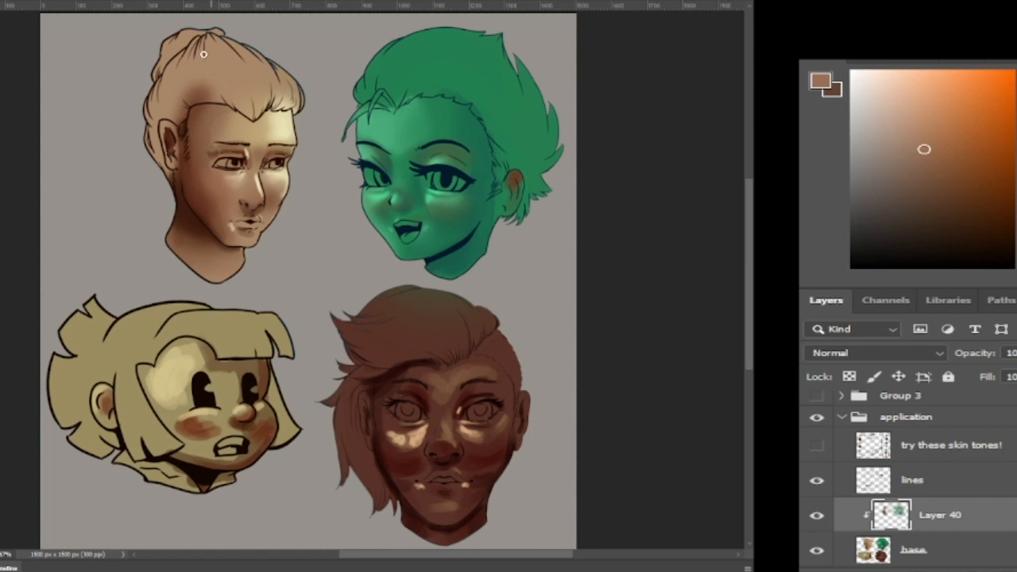
alt+click(205, 229)
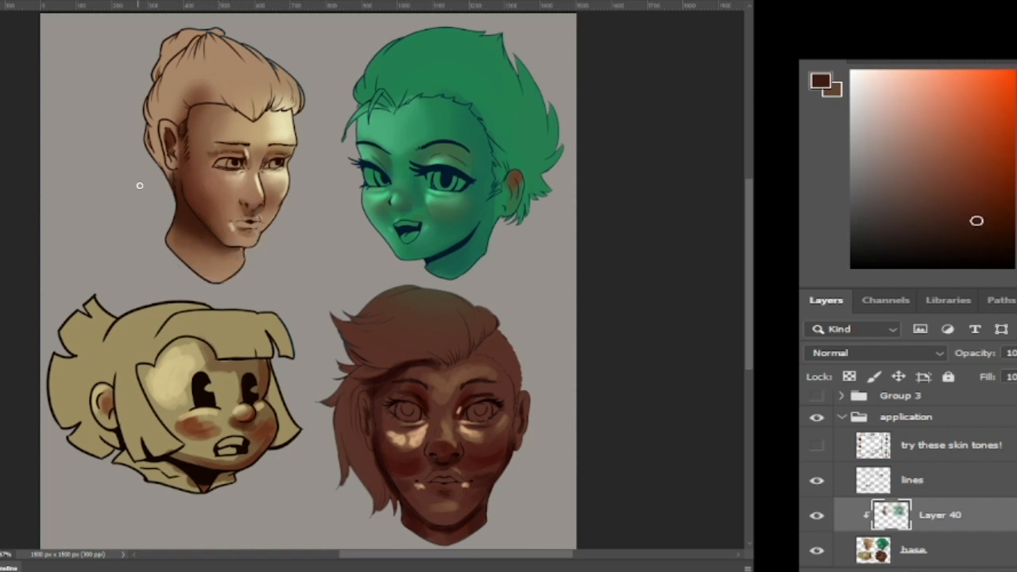
alt+click(230, 226)
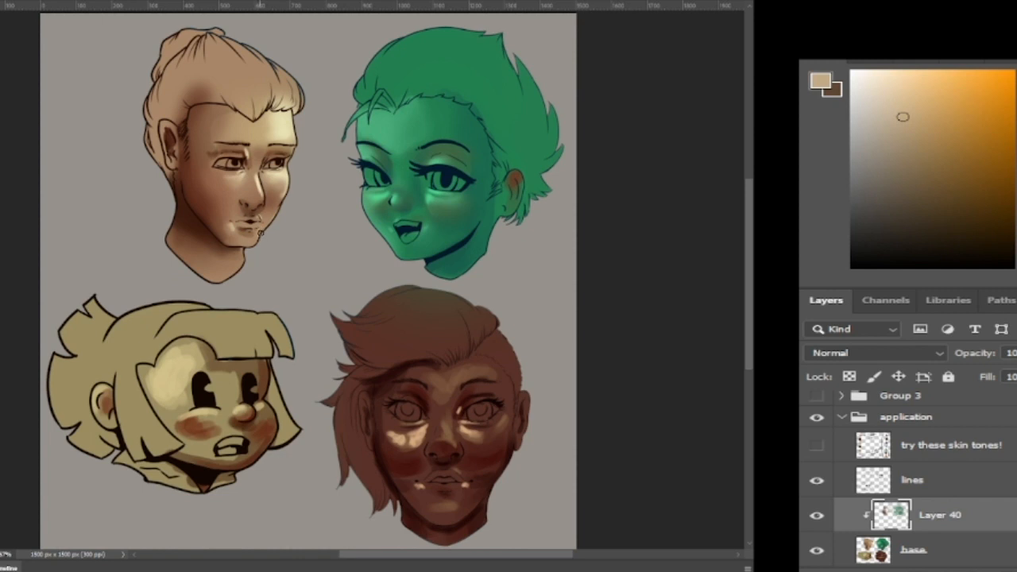
alt+click(232, 227)
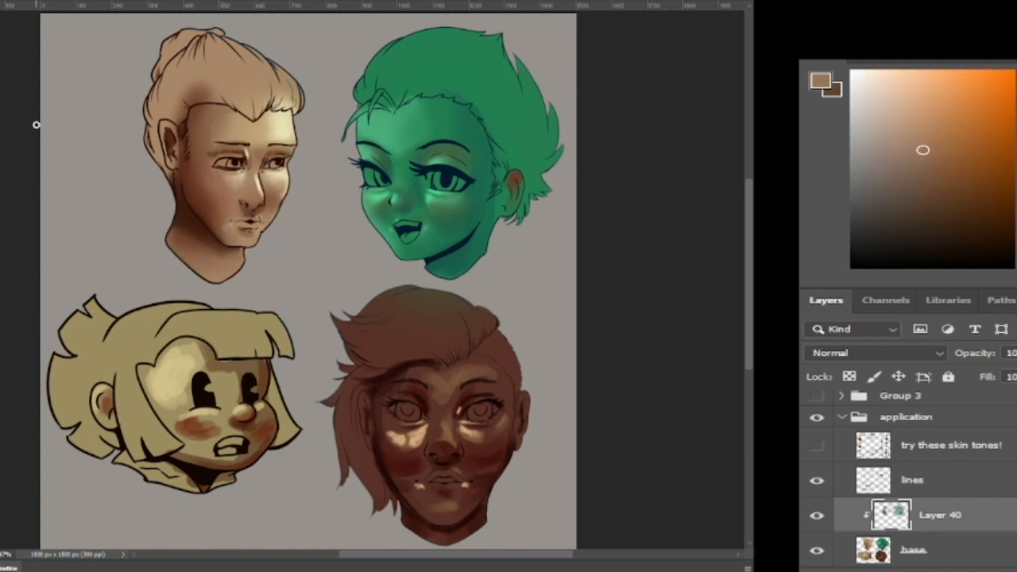
Step: Smooth the shading on the dark brown head's forehead and between its brows with sampled reddish-brown and mid brown tones
alt+click(457, 376)
alt+click(429, 375)
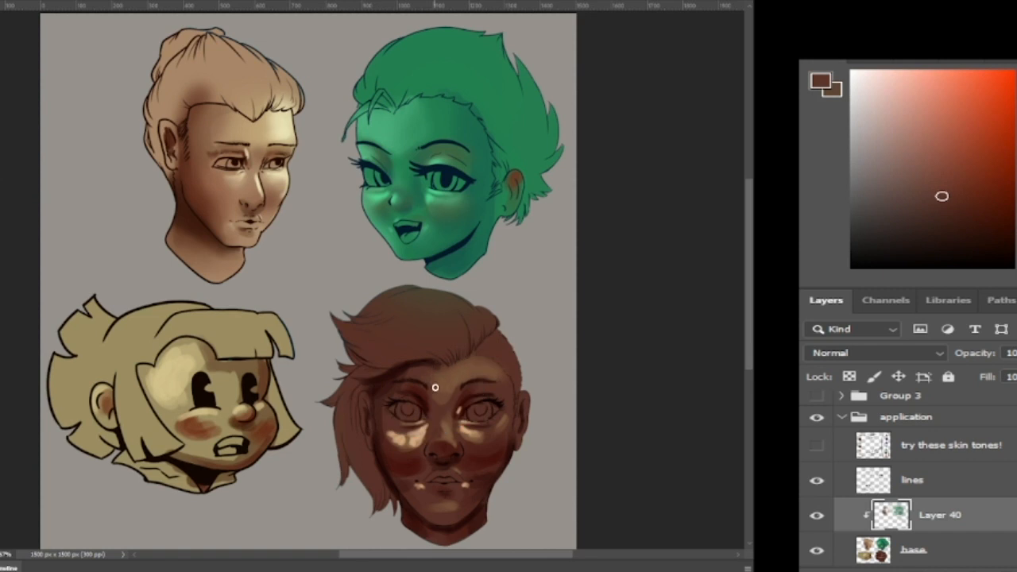
alt+click(434, 378)
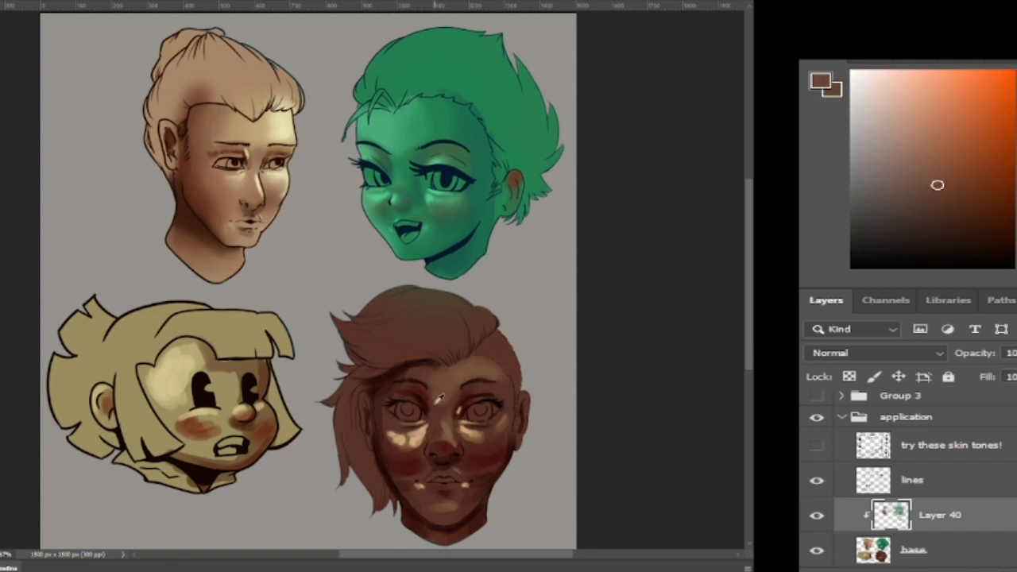
alt+click(447, 383)
alt+click(489, 371)
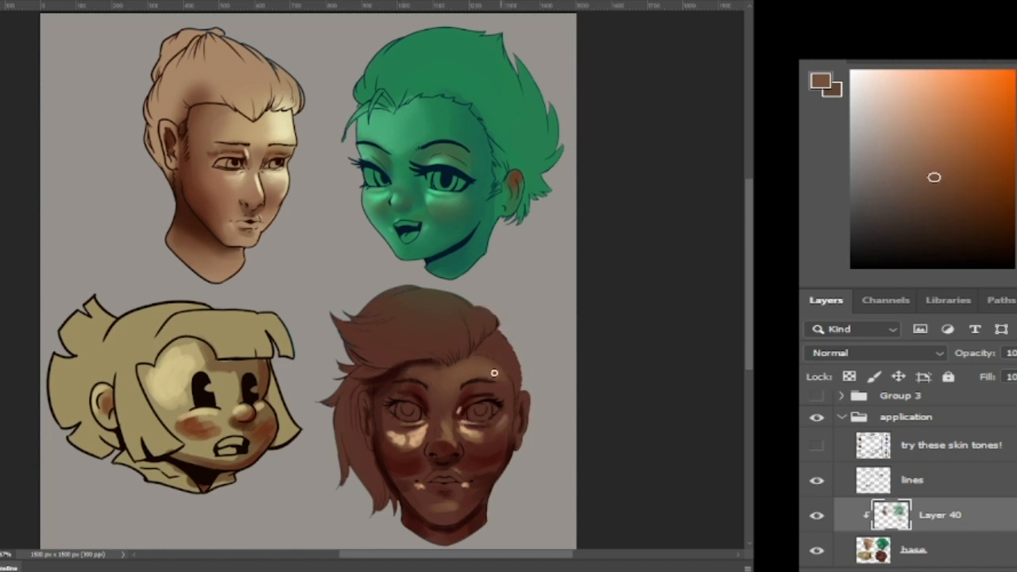
Step: Blend the red patch on the dark brown head's ear-side cheek into the surrounding skin with sampled reddish-brown and deep red tones
alt+click(501, 418)
alt+click(498, 437)
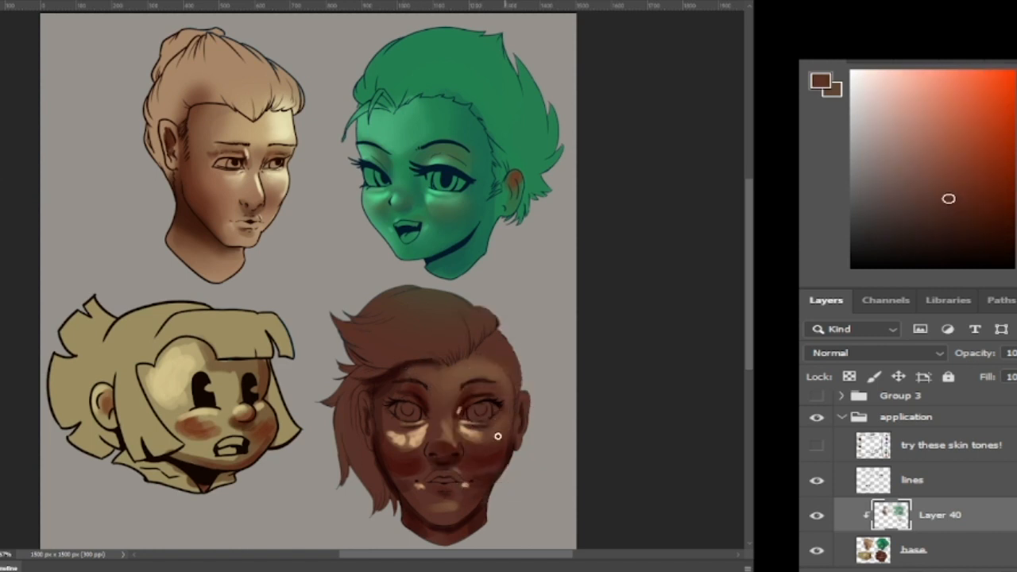
alt+click(495, 454)
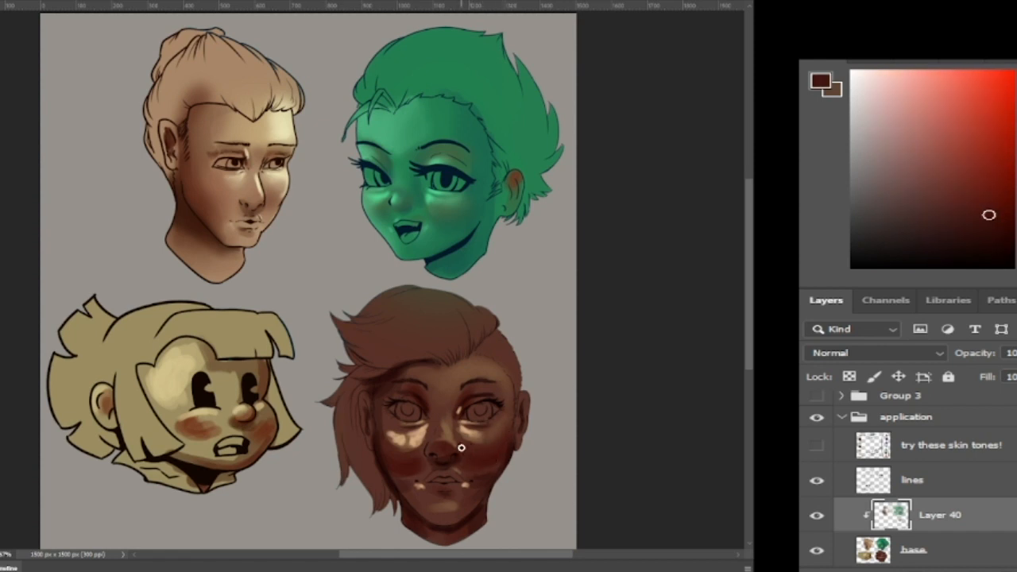
alt+click(493, 458)
alt+click(513, 447)
alt+click(511, 447)
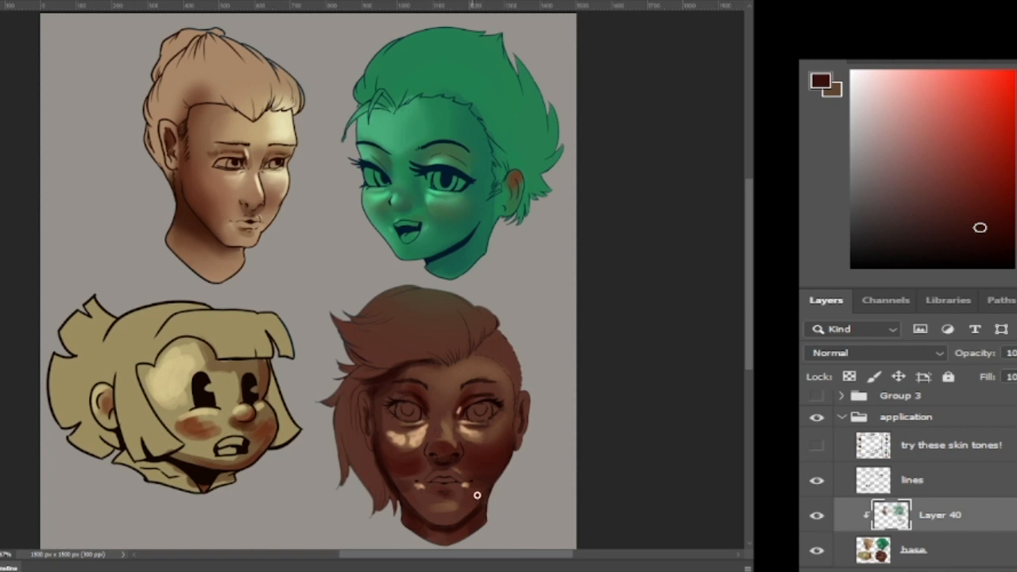
Step: Deepen the dark brown head's ear-side jaw and lower cheek with sampled dark maroon tones, smoothing the transition toward the mouth
alt+click(475, 491)
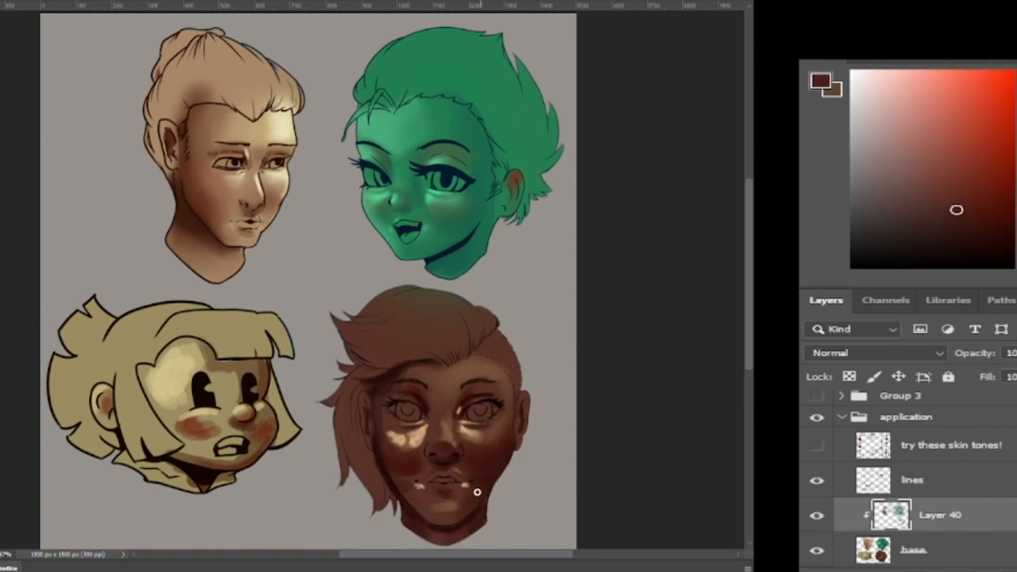
alt+click(494, 462)
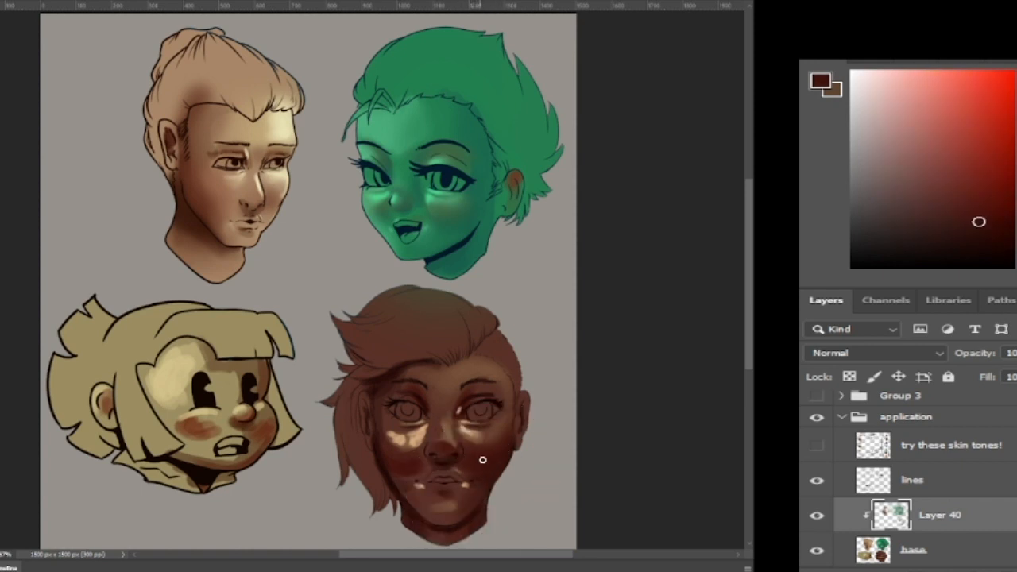
alt+click(464, 460)
alt+click(493, 474)
alt+click(482, 505)
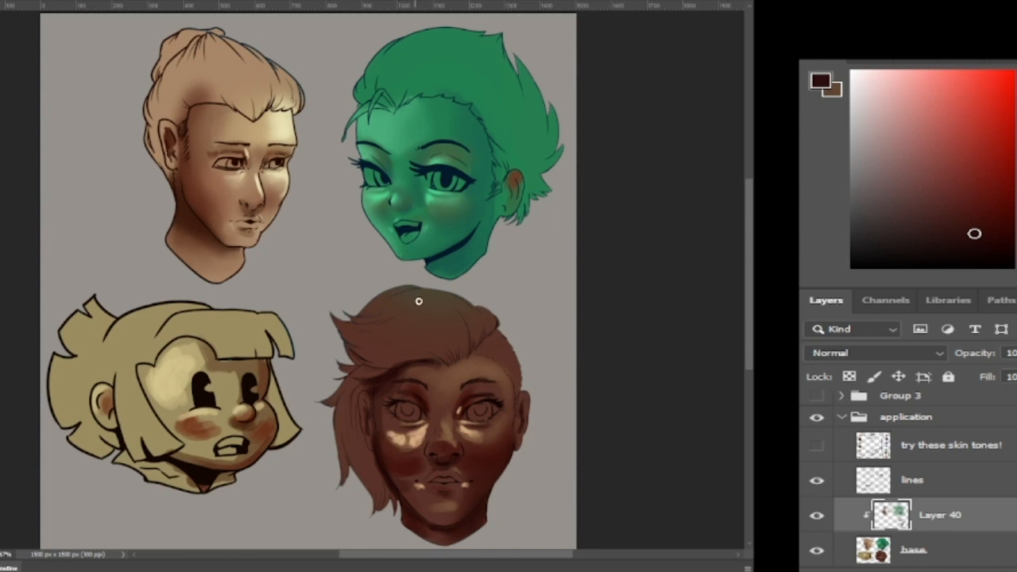
Step: Model the dark brown head's chin with sampled mid brown and dark reddish-brown tones, blending it into the jaw shadow
alt+click(434, 533)
alt+click(405, 496)
alt+click(450, 498)
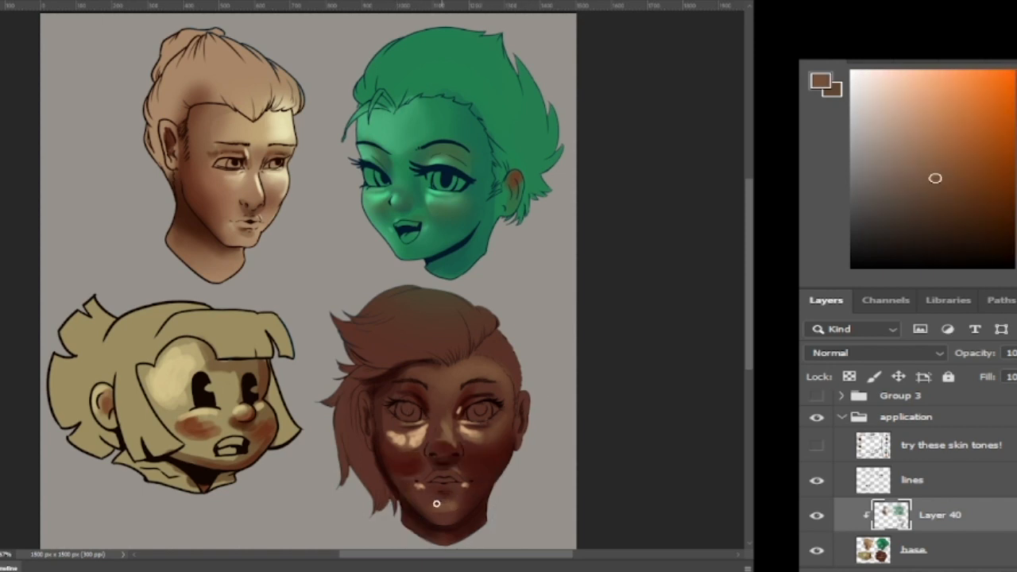
alt+click(456, 517)
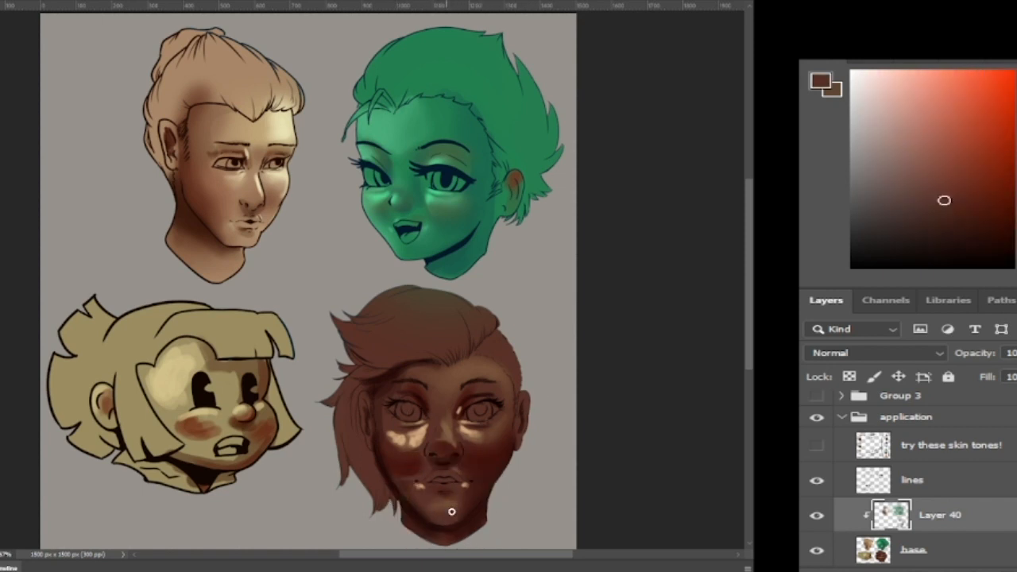
alt+click(451, 507)
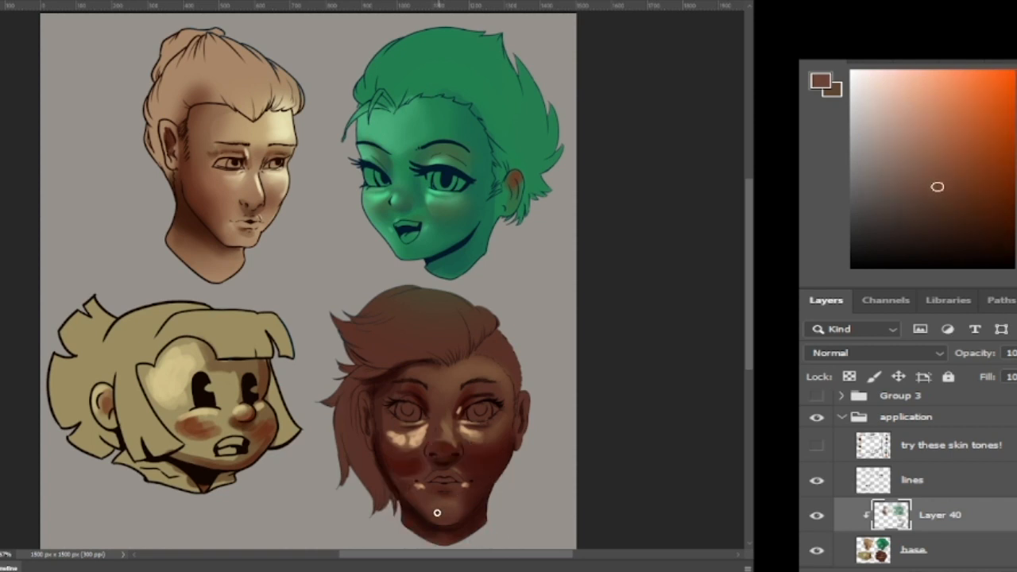
alt+click(450, 494)
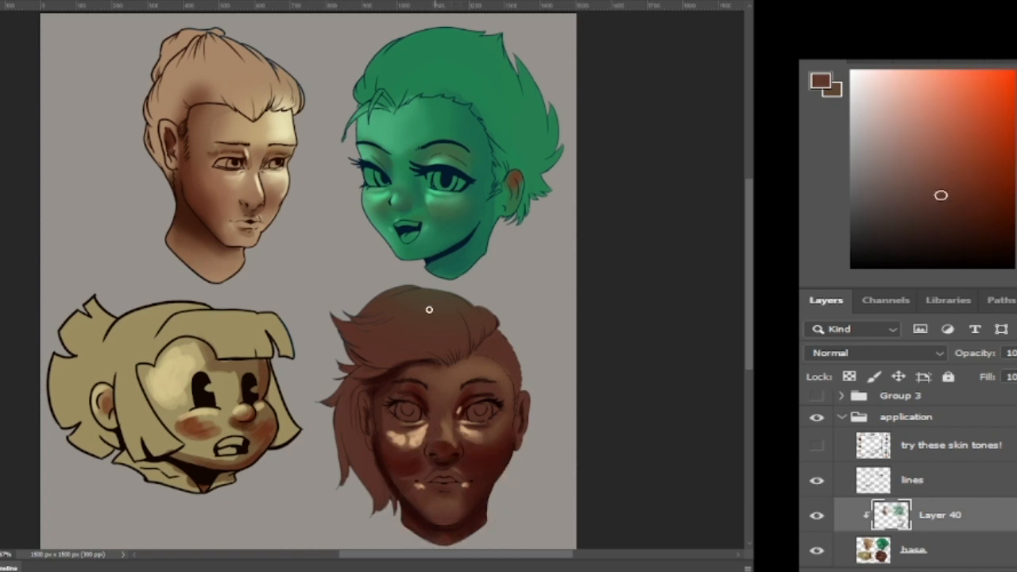
Step: Blend the red patch on the dark brown head's hair-side cheek toward the nose and jaw with sampled deep red and reddish-brown tones
alt+click(405, 462)
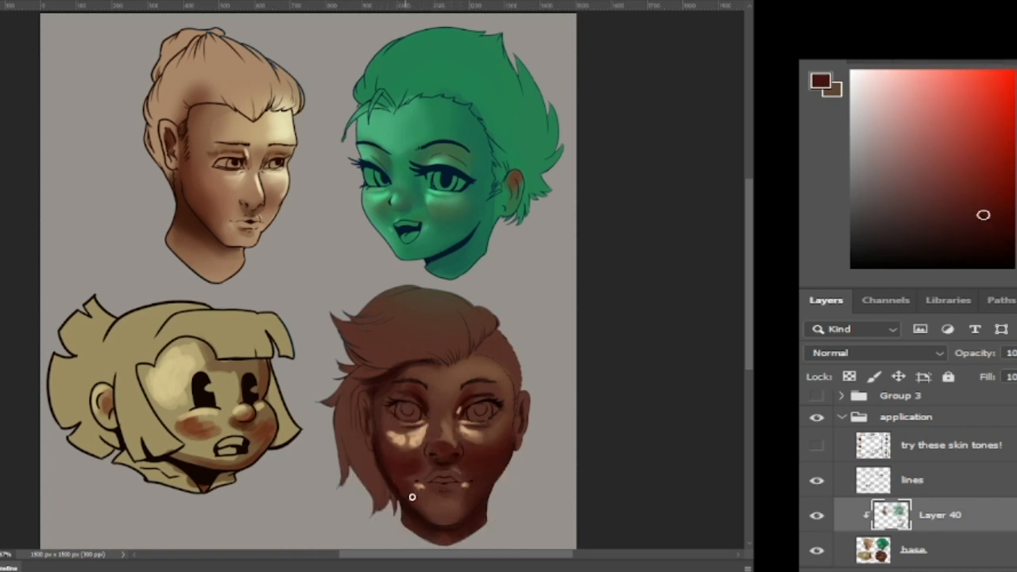
alt+click(407, 469)
alt+click(427, 463)
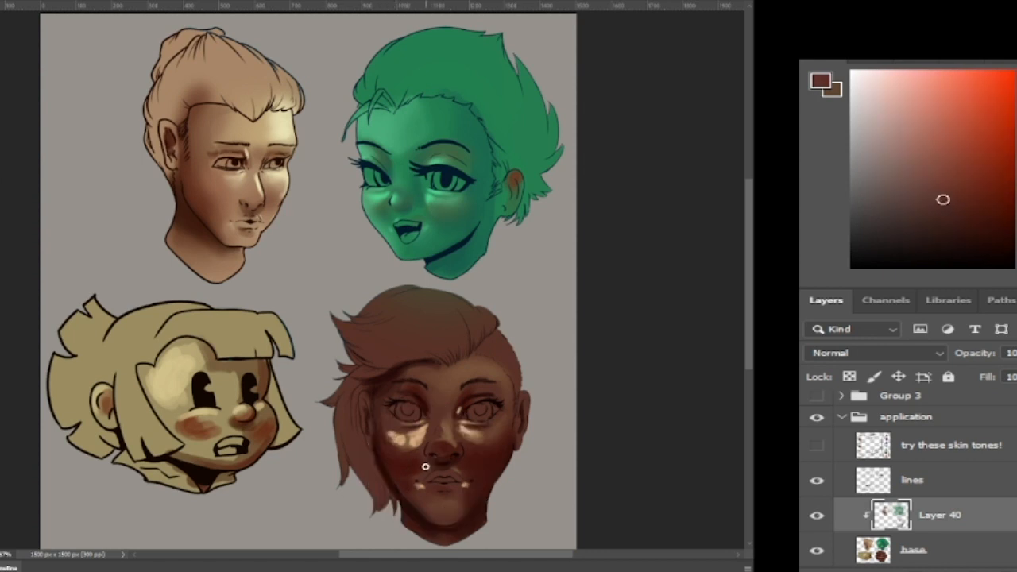
alt+click(403, 475)
Step: Blend the light highlight at the dark brown head's hair-side mouth corner into the skin with sampled tan, reddish-brown and dark maroon tones
alt+click(419, 488)
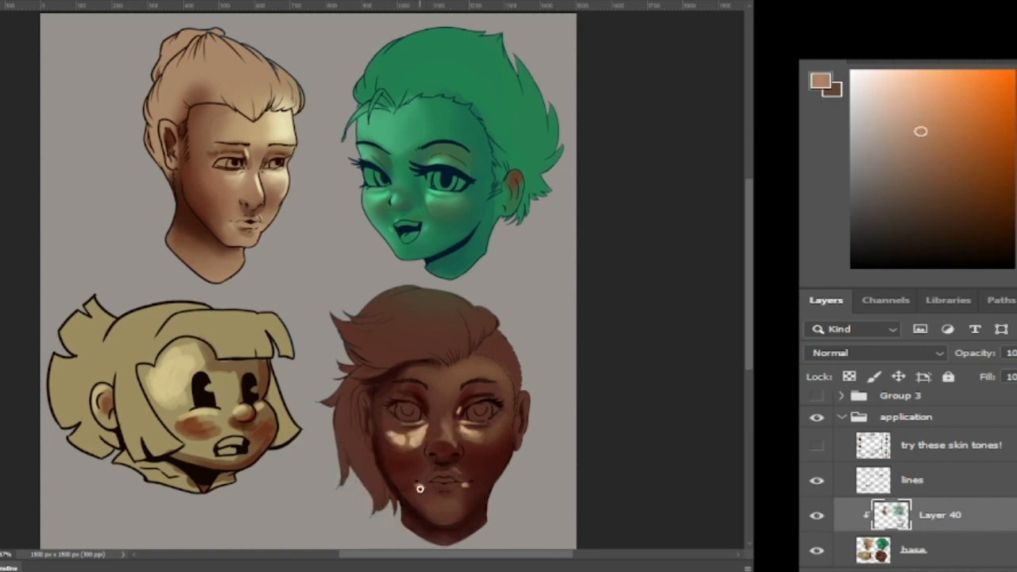
alt+click(422, 499)
alt+click(421, 484)
alt+click(427, 491)
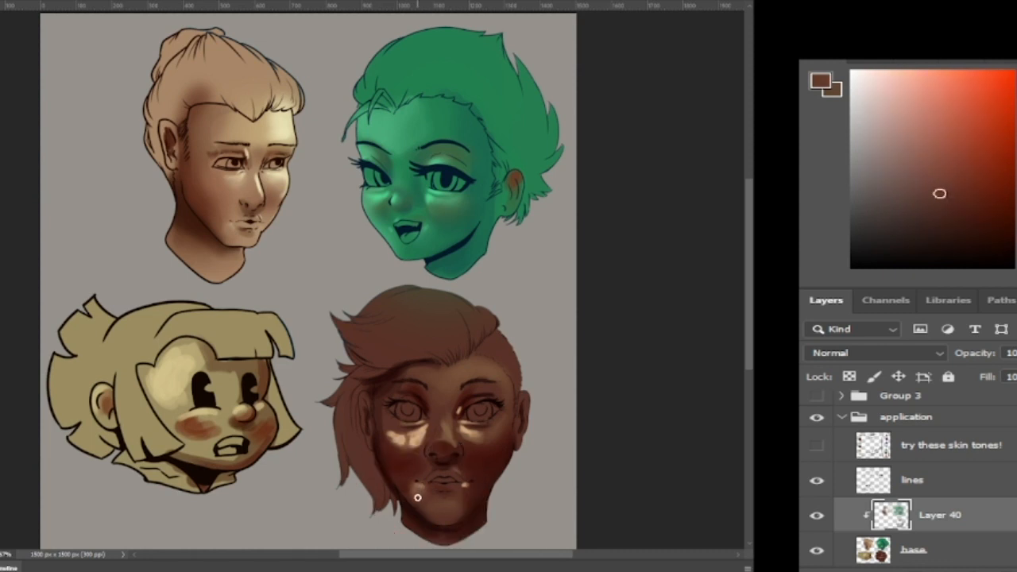
alt+click(410, 489)
alt+click(419, 485)
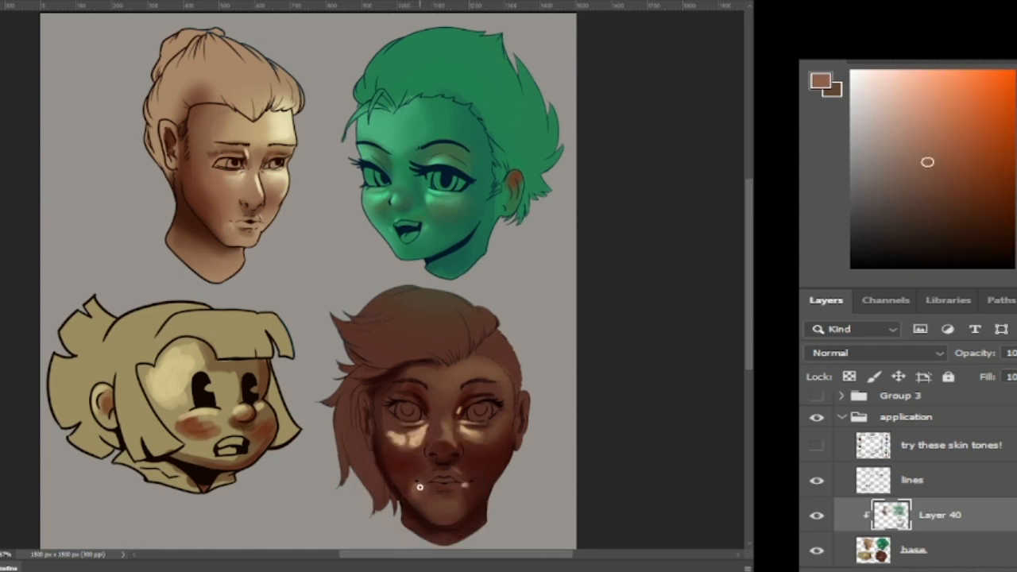
alt+click(410, 489)
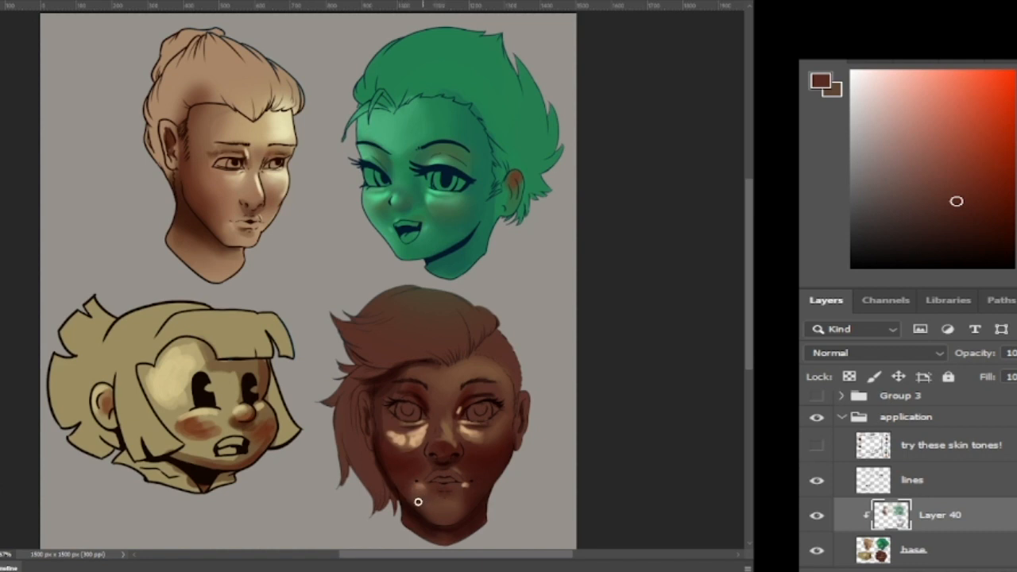
Step: Soften the light highlight at the dark brown head's ear-side mouth corner with sampled tan and deep maroon tones
alt+click(465, 488)
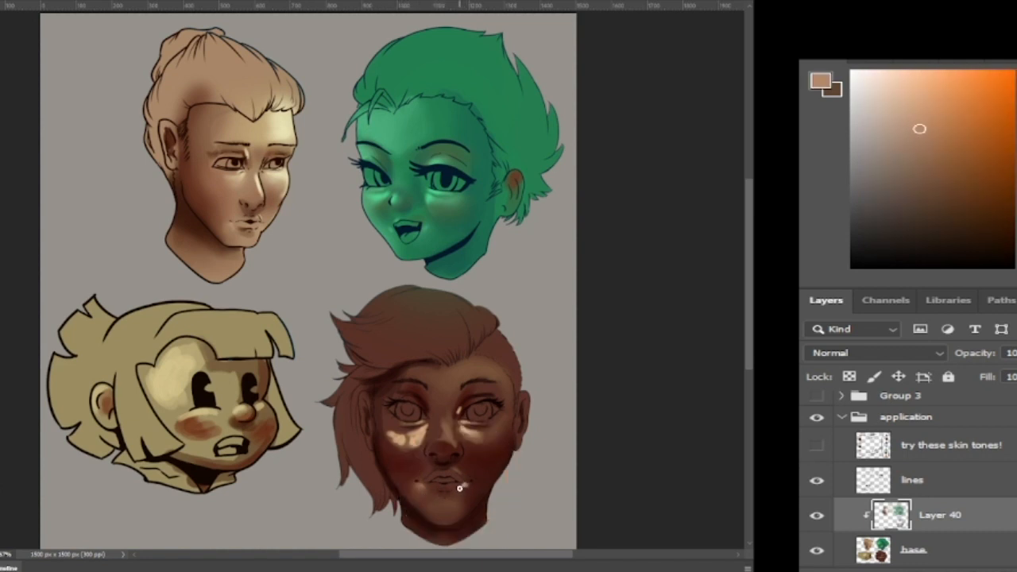
alt+click(471, 486)
drag(472, 485, 465, 484)
alt+click(465, 483)
alt+click(460, 490)
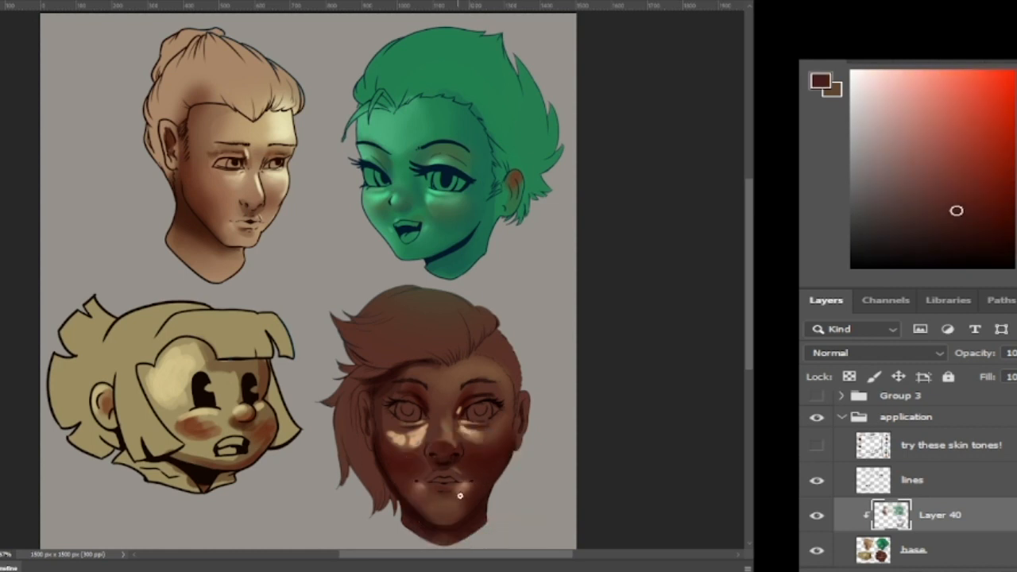
Step: Deepen the shadows on the dark brown head's cheeks and around the base of the nose with sampled dark maroon tones
alt+click(408, 474)
alt+click(411, 509)
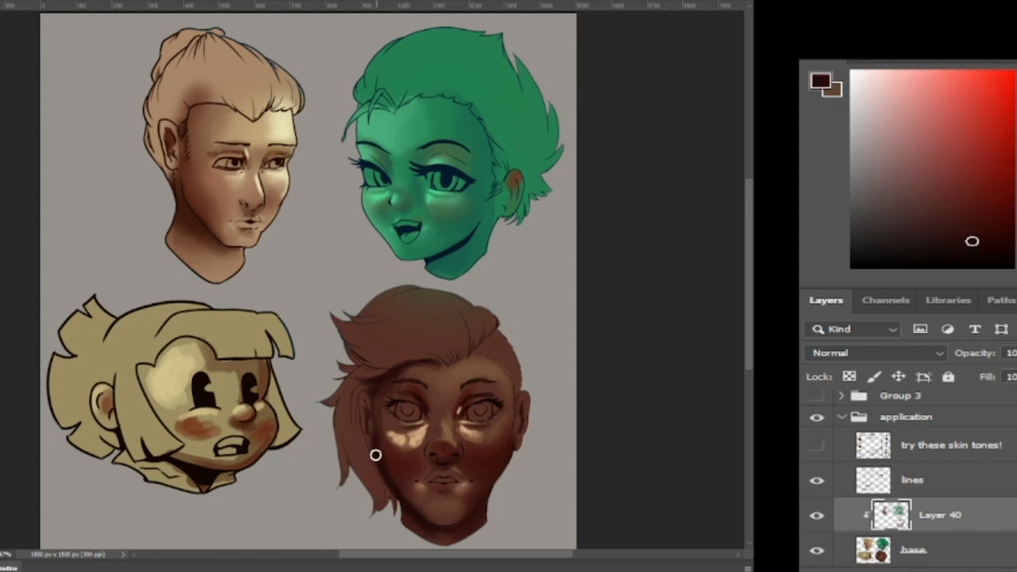
alt+click(459, 465)
alt+click(436, 466)
alt+click(500, 461)
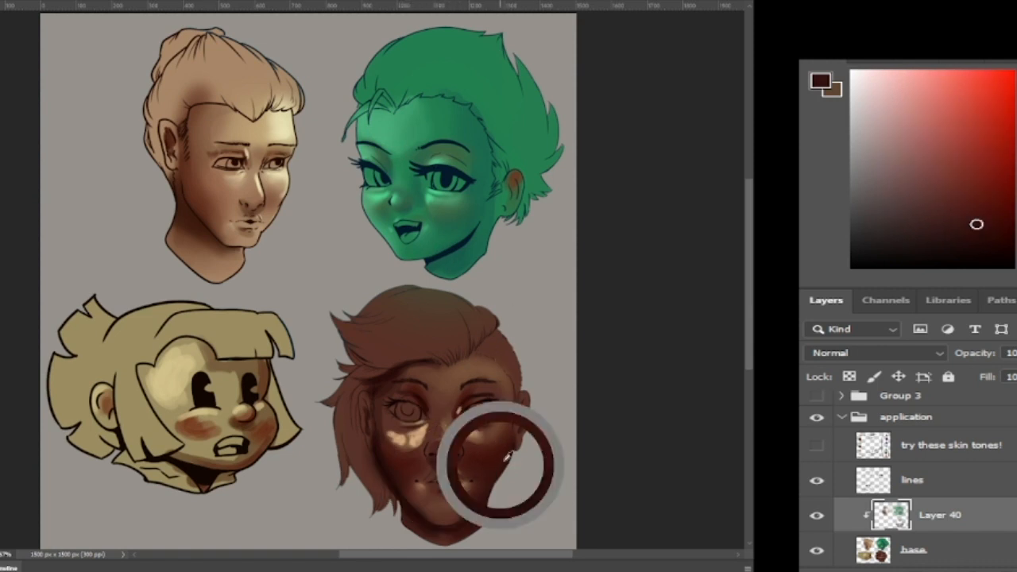
Step: Shade the dark brown head's hair-side temple with sampled dark maroon, and paint light tan highlights on the ears
alt+click(396, 374)
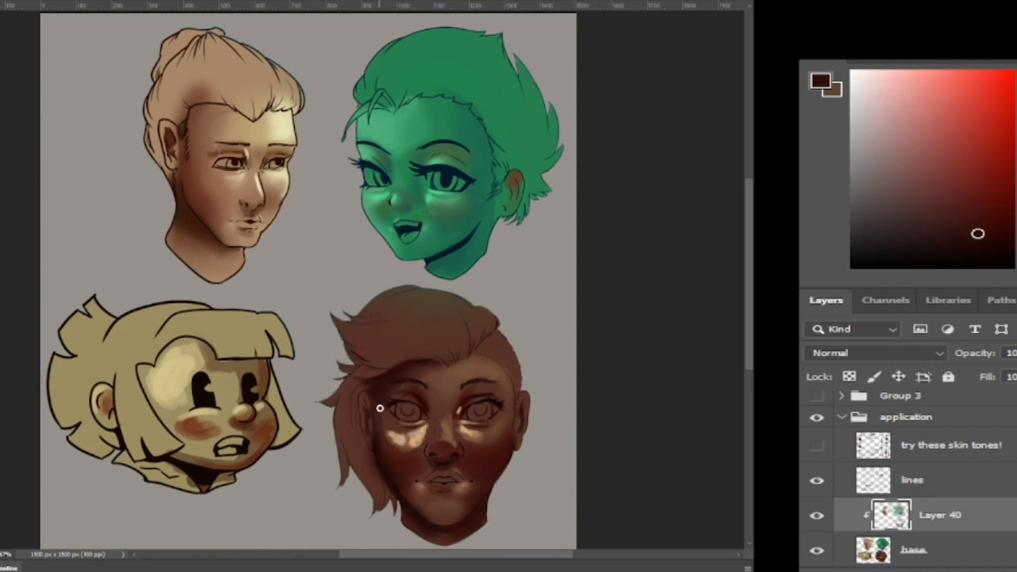
alt+click(511, 438)
alt+click(417, 438)
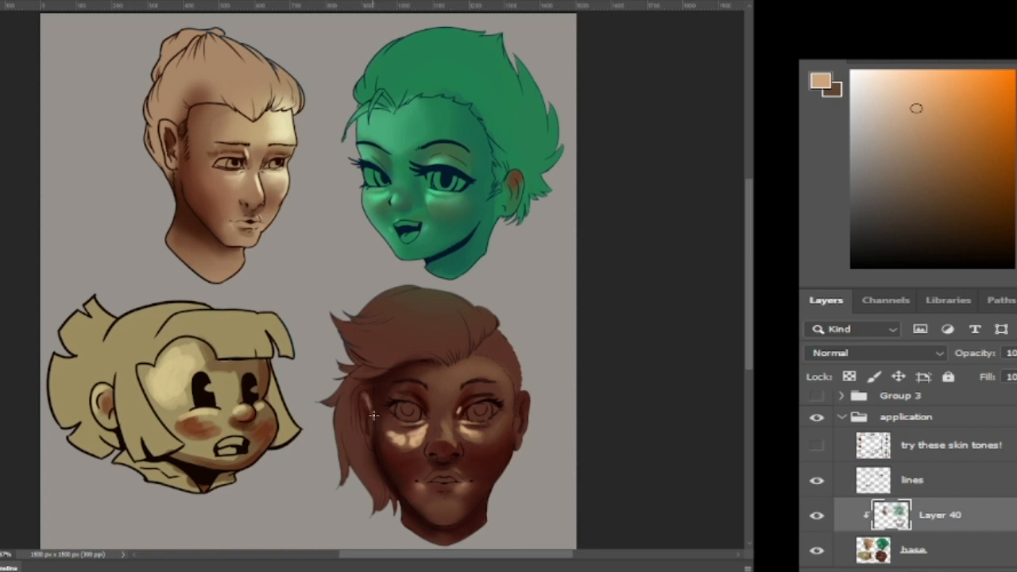
drag(527, 402, 515, 428)
Step: Blend the highlight under the dark brown head's ear-side eye into the cheek with sampled light tan, mid brown and reddish-brown tones
alt+click(483, 430)
alt+click(470, 433)
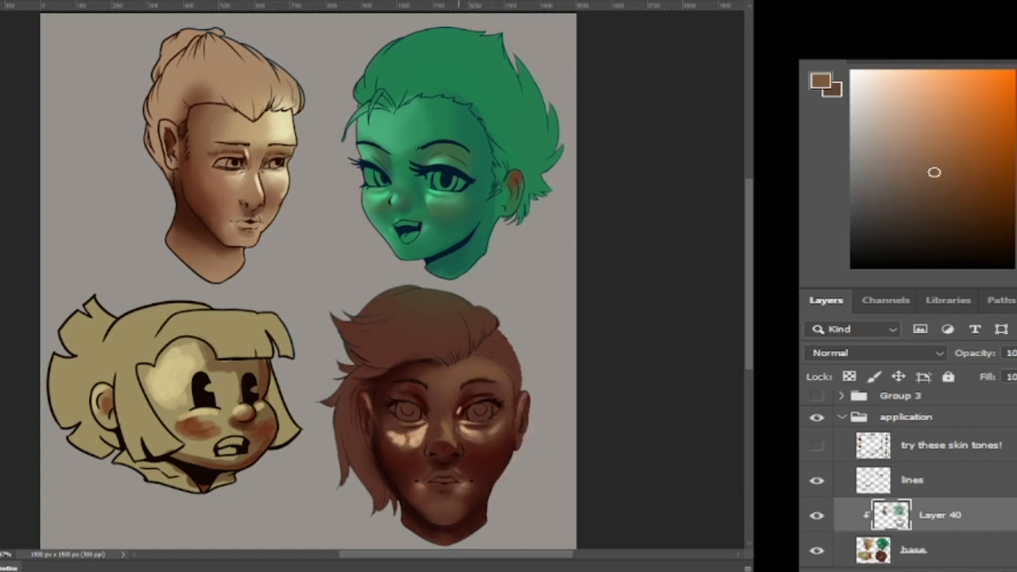
alt+click(468, 426)
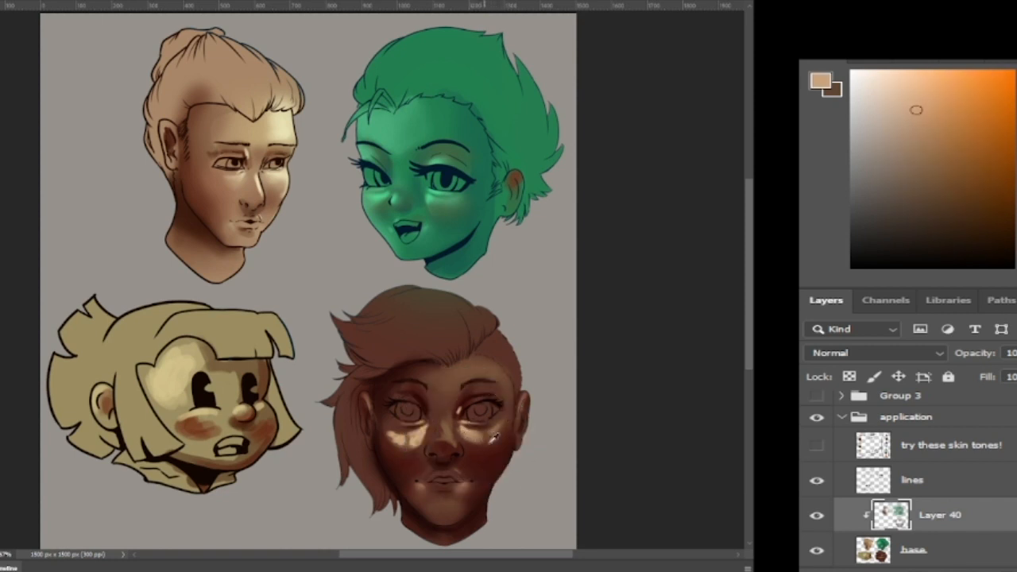
alt+click(486, 439)
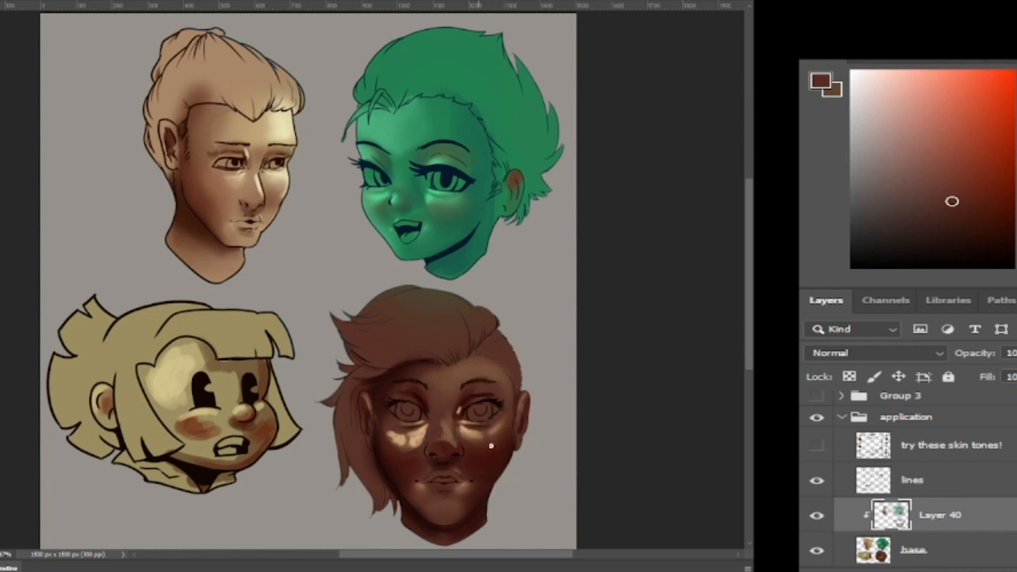
Step: Blend the highlight patches under the dark brown head's hair-side eye into the cheek with sampled tan, reddish-brown and dark maroon tones
alt+click(412, 442)
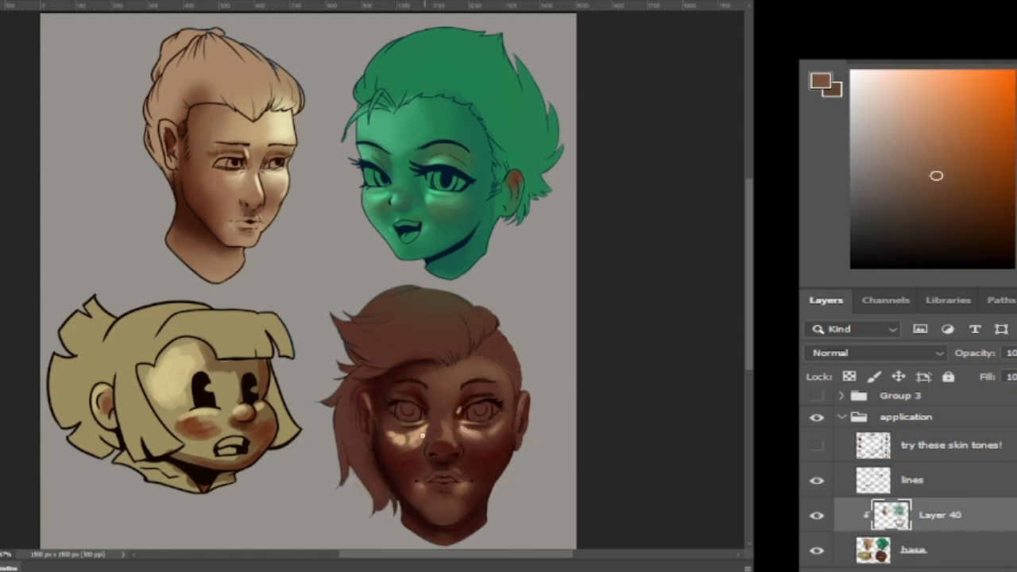
alt+click(430, 429)
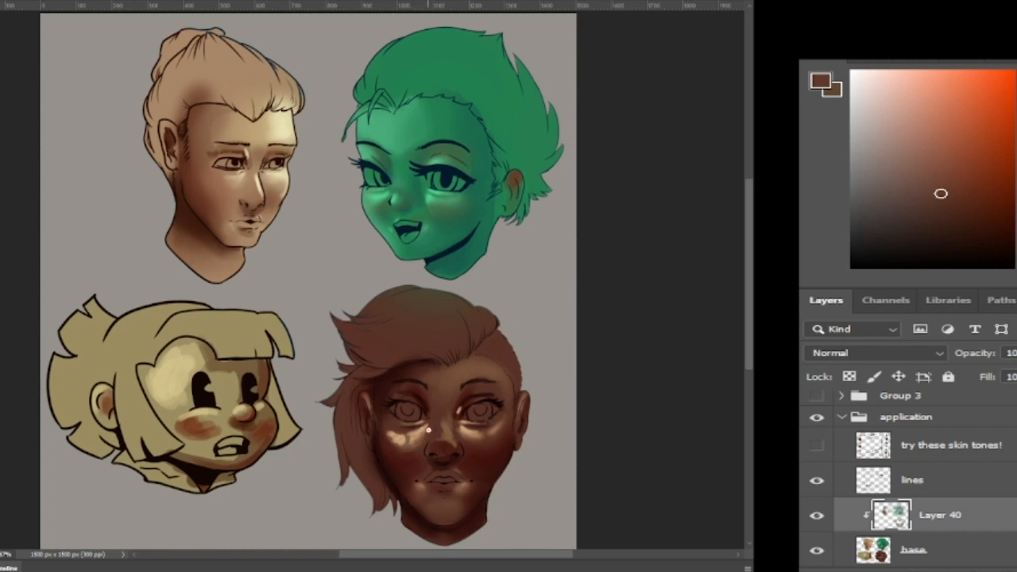
alt+click(404, 451)
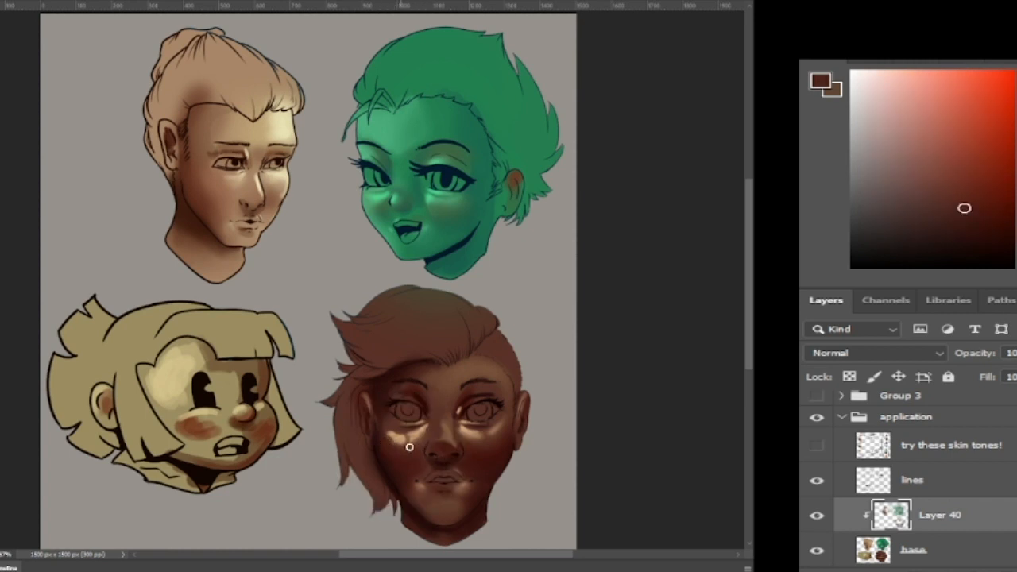
alt+click(427, 433)
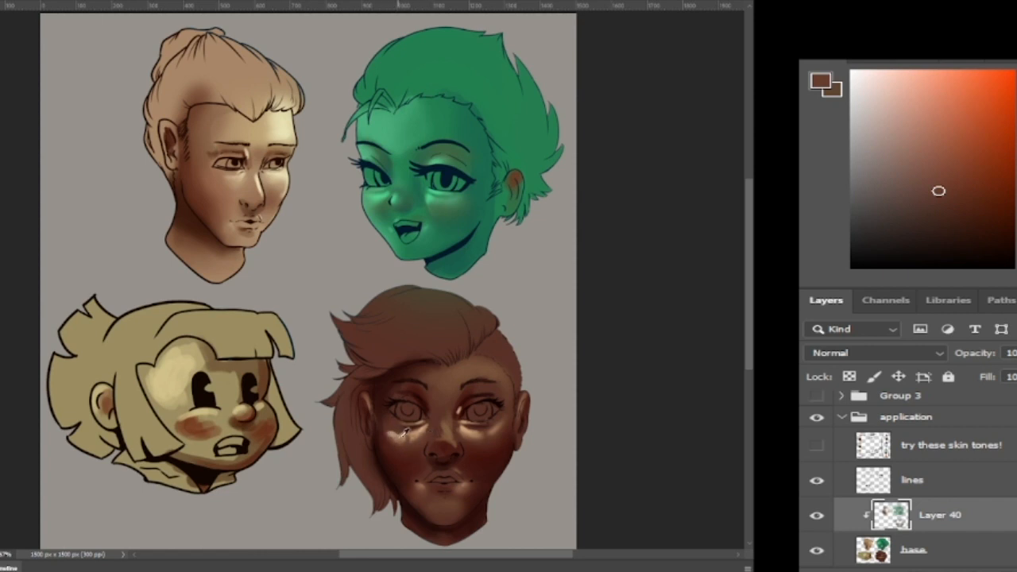
alt+click(393, 429)
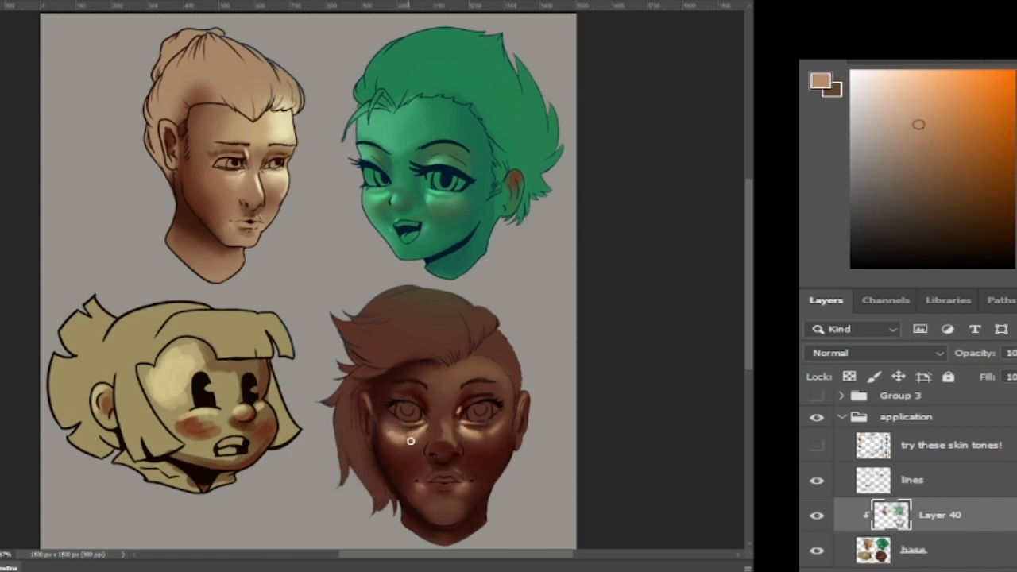
alt+click(419, 437)
alt+click(422, 442)
alt+click(401, 446)
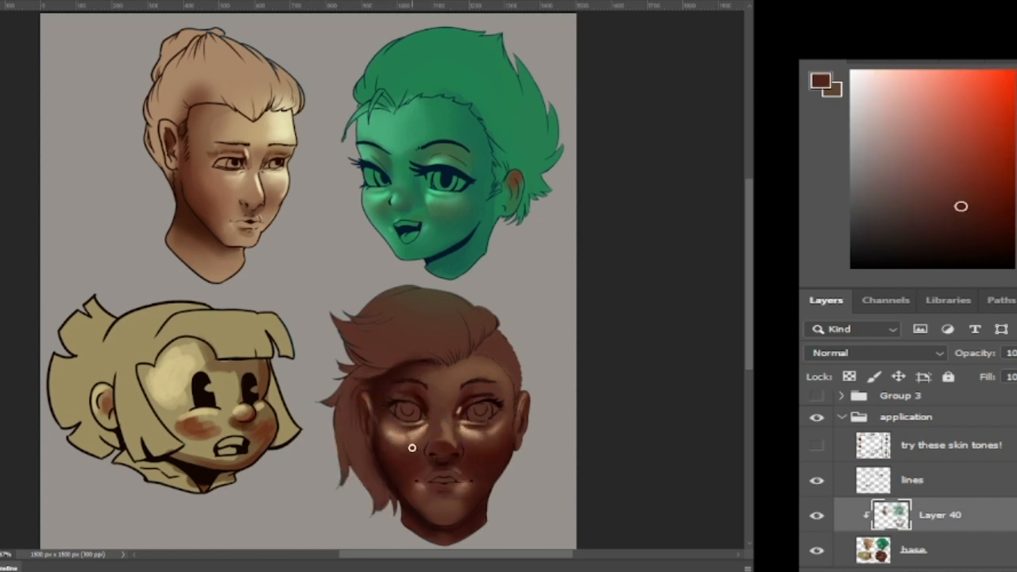
alt+click(385, 461)
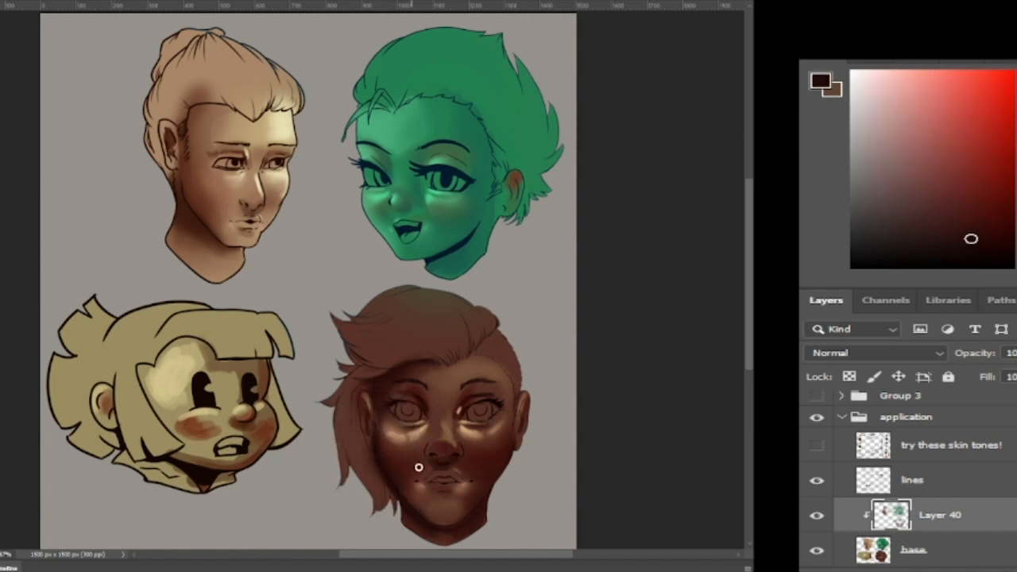
Step: Paint a light tan highlight down the dark brown head's nose, soften it with reddish-brown tones, and darken the nose's underside with near-black maroon
alt+click(449, 433)
drag(447, 418, 451, 441)
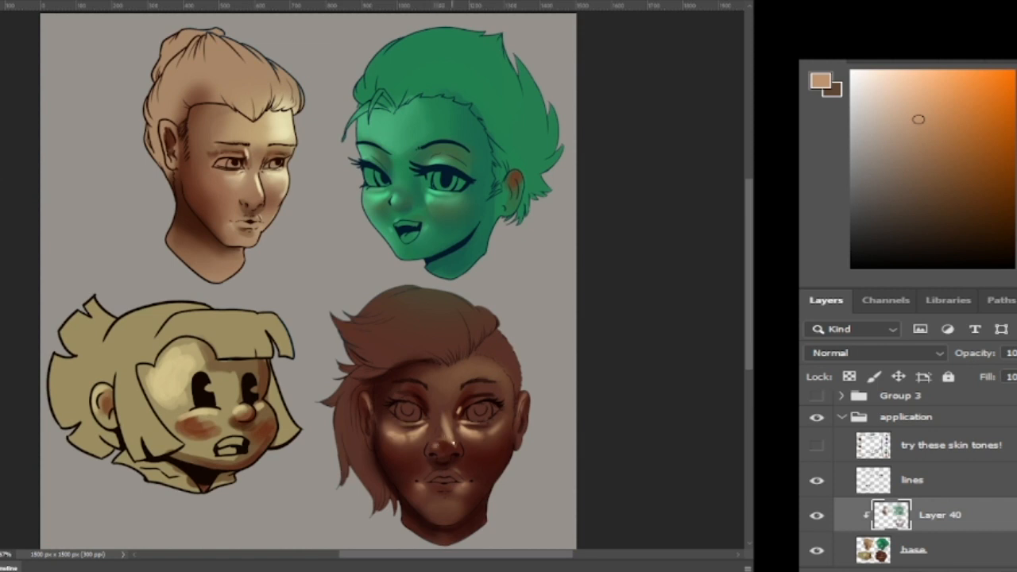
alt+click(438, 454)
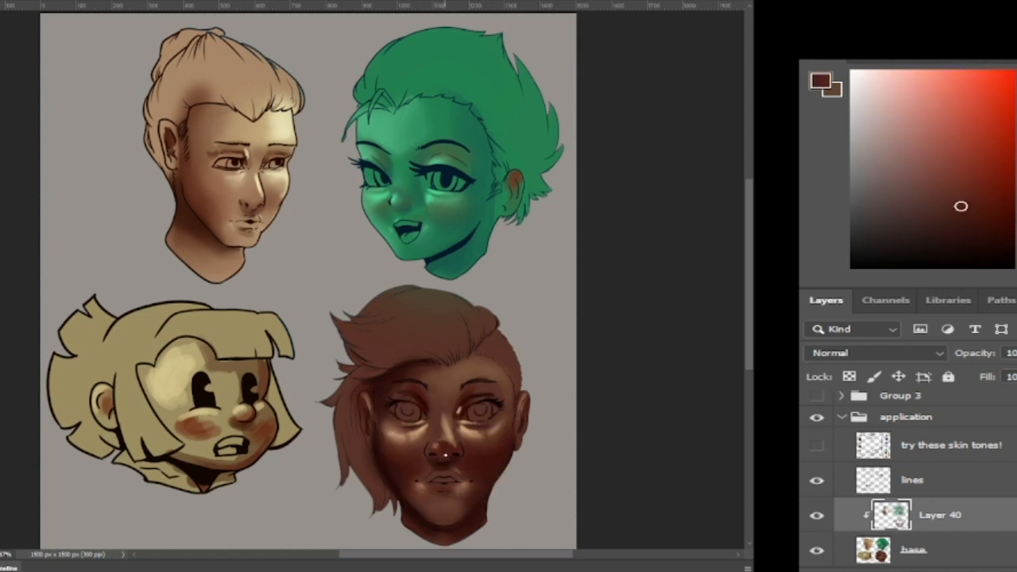
alt+click(448, 434)
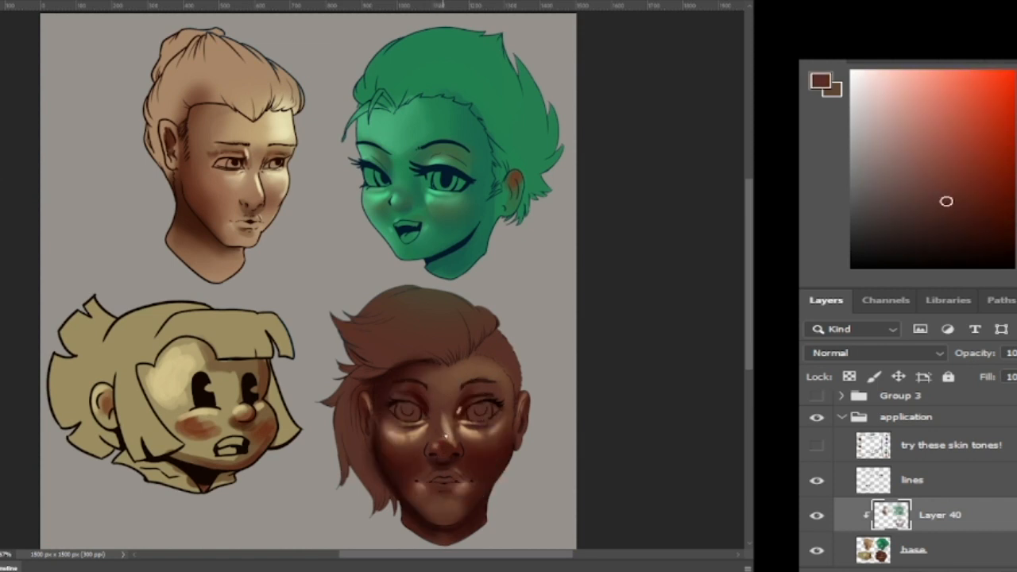
alt+click(451, 436)
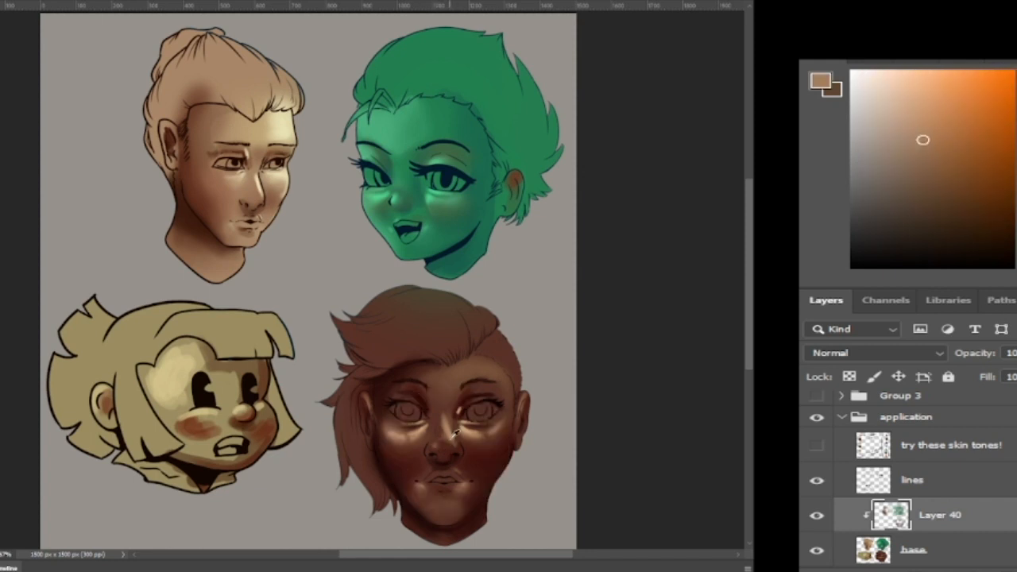
alt+click(437, 447)
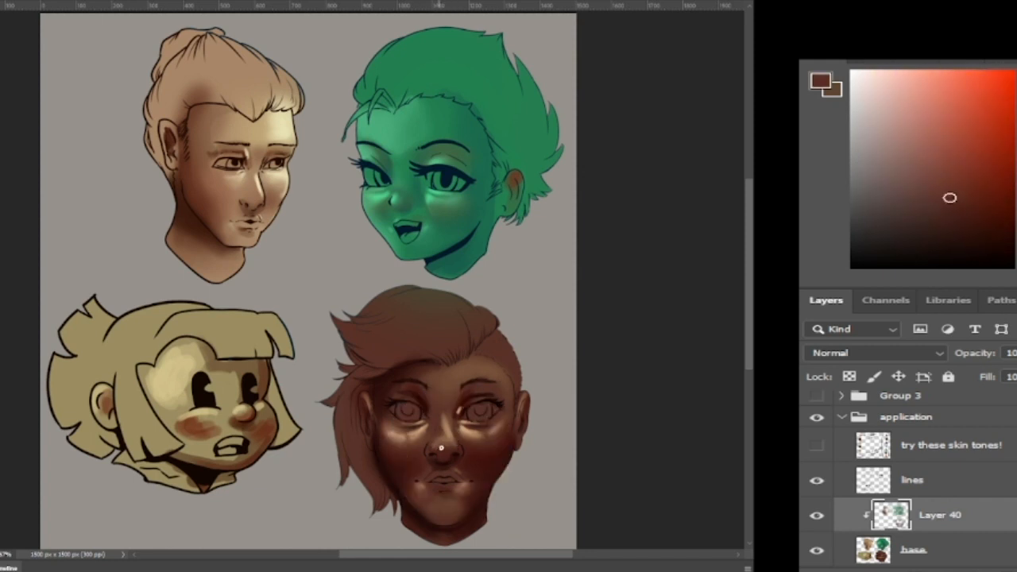
alt+click(381, 459)
alt+click(390, 472)
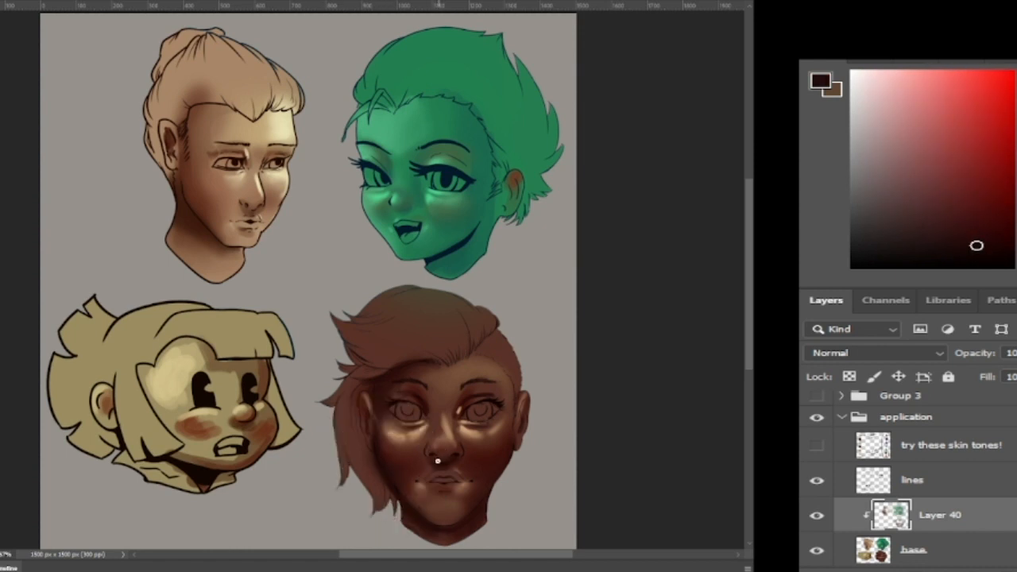
Step: Model the area between the dark brown head's brows with sampled mid brown, and add light tan highlights around the inner eyelids
alt+click(442, 391)
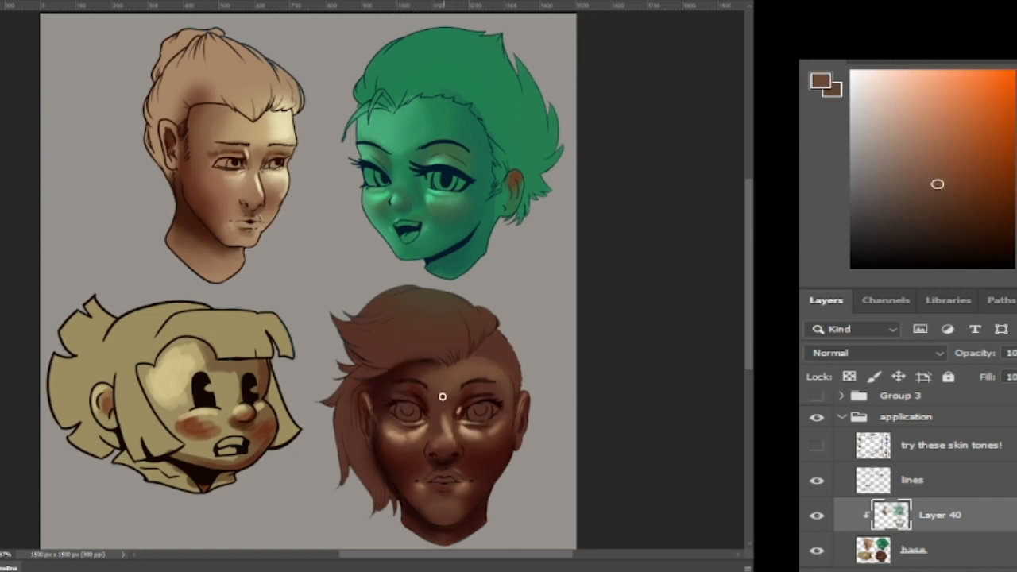
alt+click(461, 409)
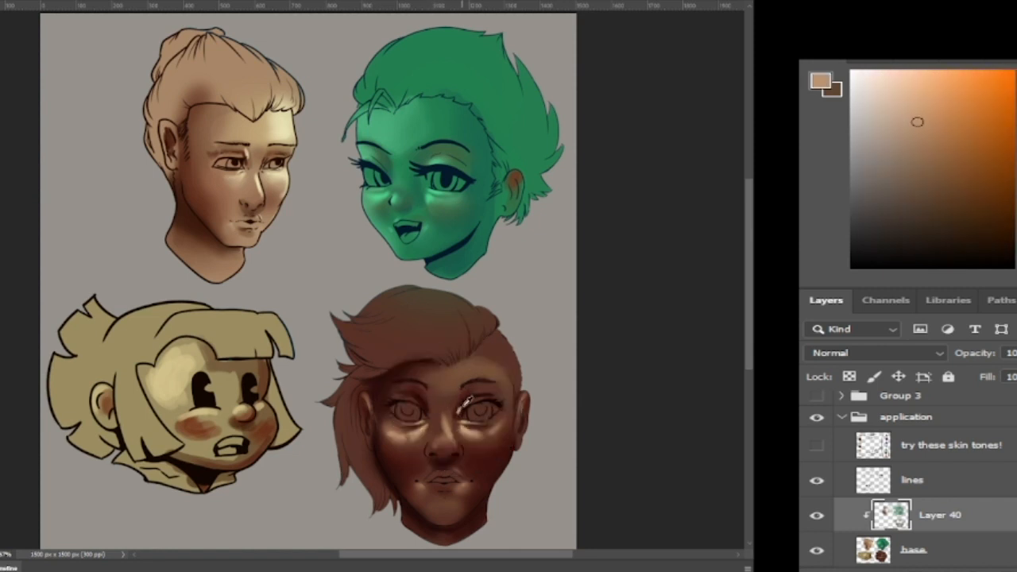
drag(464, 408, 464, 404)
Step: Blend the skin beside the dark brown head's hair-side eye with dark maroon tones, and touch up the neck edge with reddish brown
alt+click(388, 442)
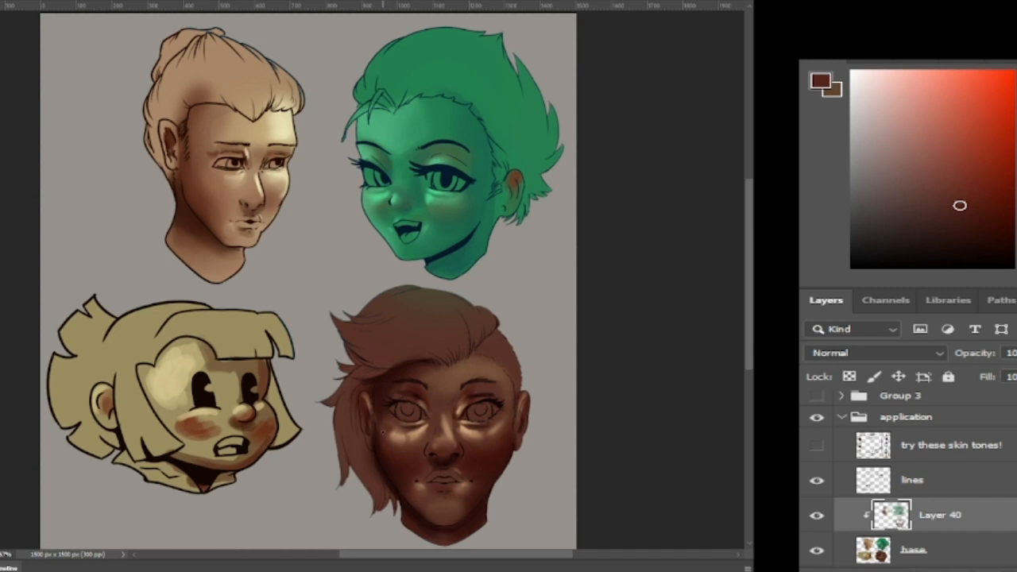
alt+click(381, 422)
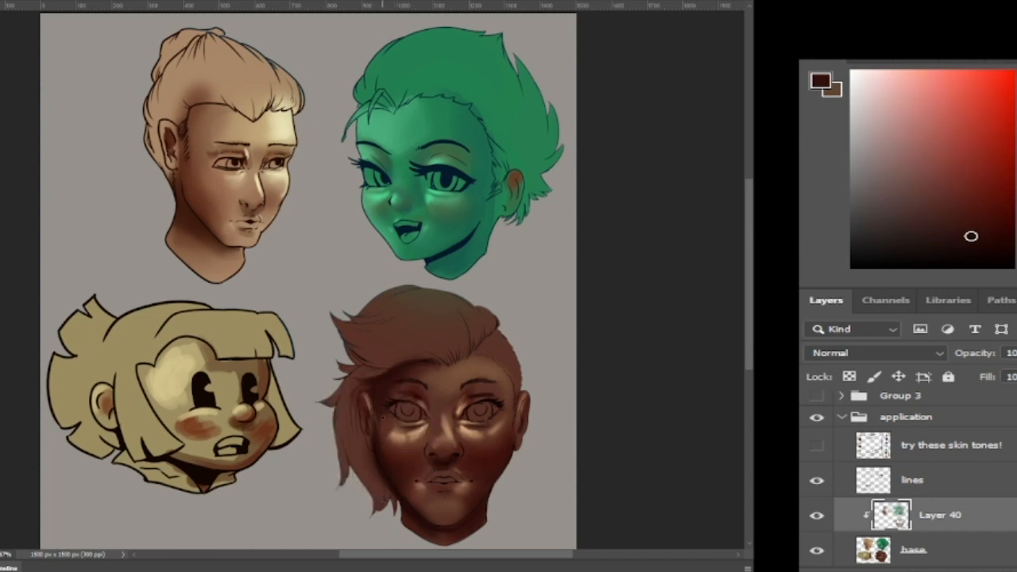
alt+click(502, 429)
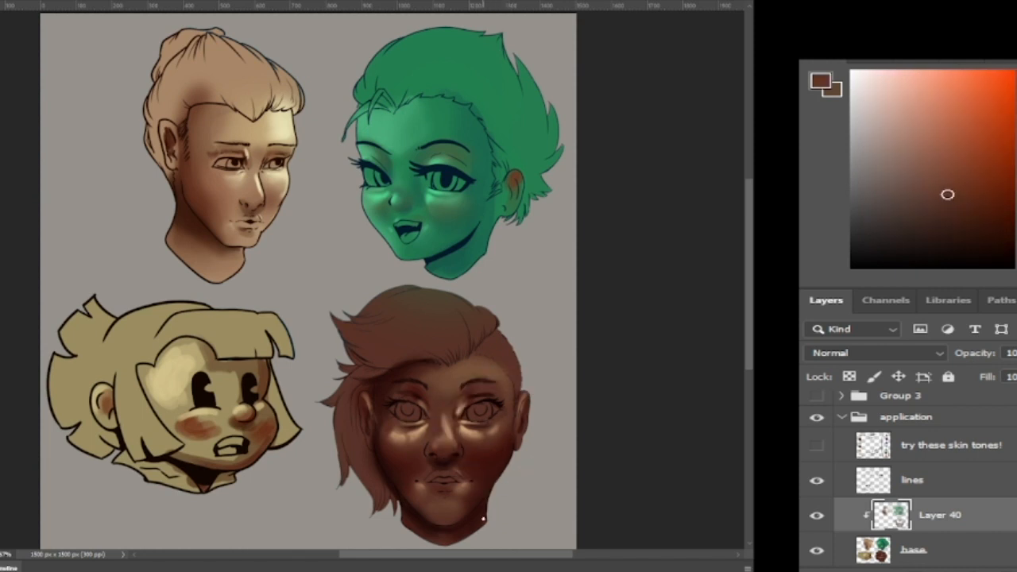
Step: Brighten the highlights around the dark brown head's mouth corners and eyes with sampled light tan and pale peach tones
alt+click(422, 425)
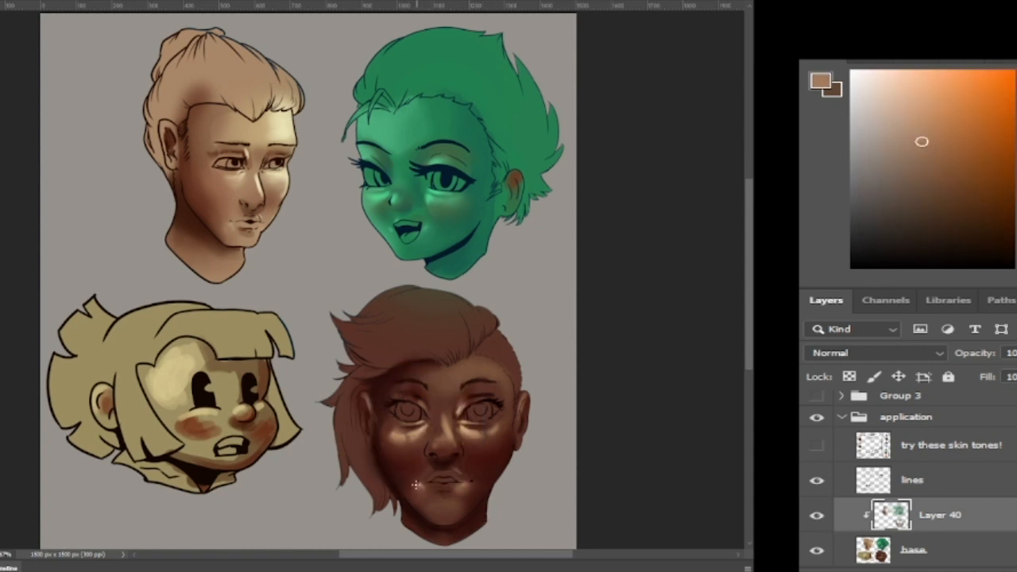
alt+click(467, 425)
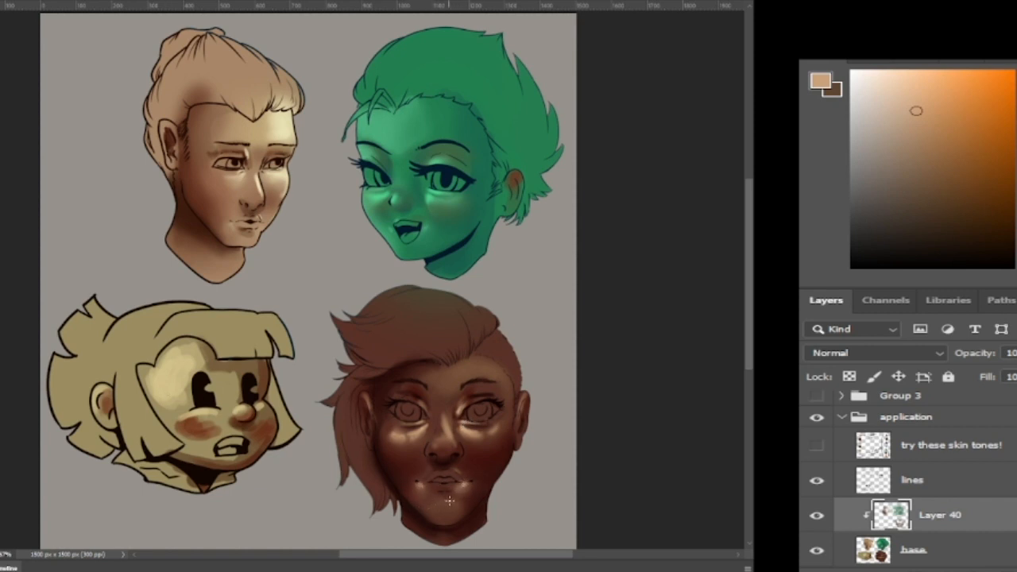
alt+click(396, 395)
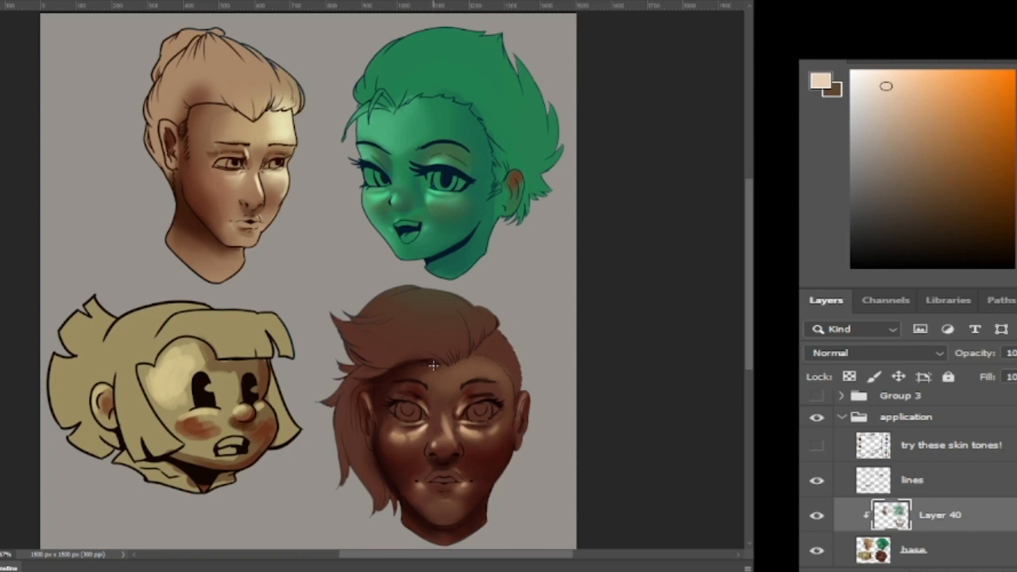
Step: Blend the olive-yellow head's forehead and adjacent hair with tan tones sampled from the face
alt+click(193, 351)
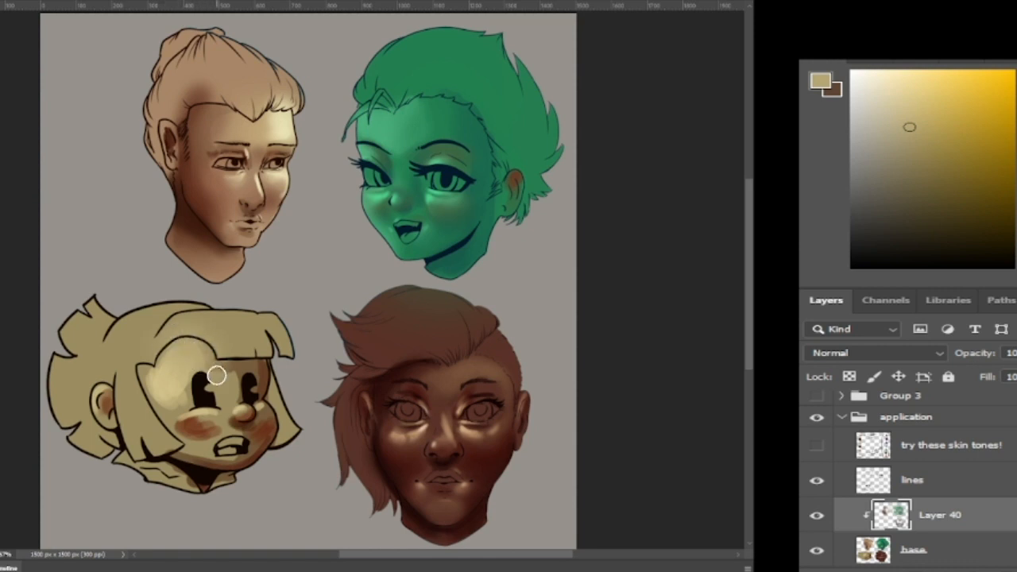
alt+click(163, 392)
drag(163, 347, 138, 352)
alt+click(167, 410)
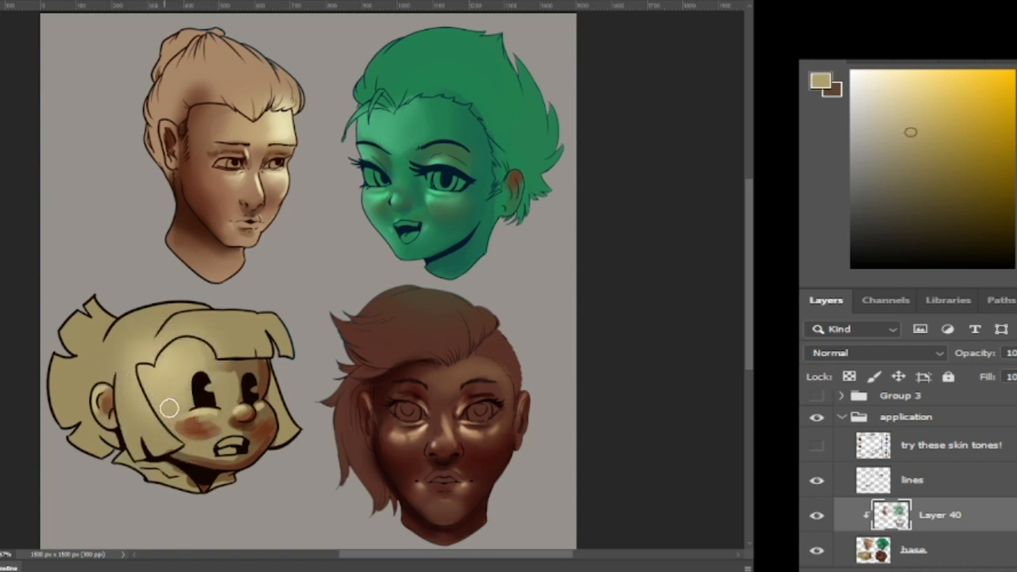
Step: Soften the red blush on the olive-yellow head's hair-side cheek with sampled warm brown and tan tones
alt+click(213, 421)
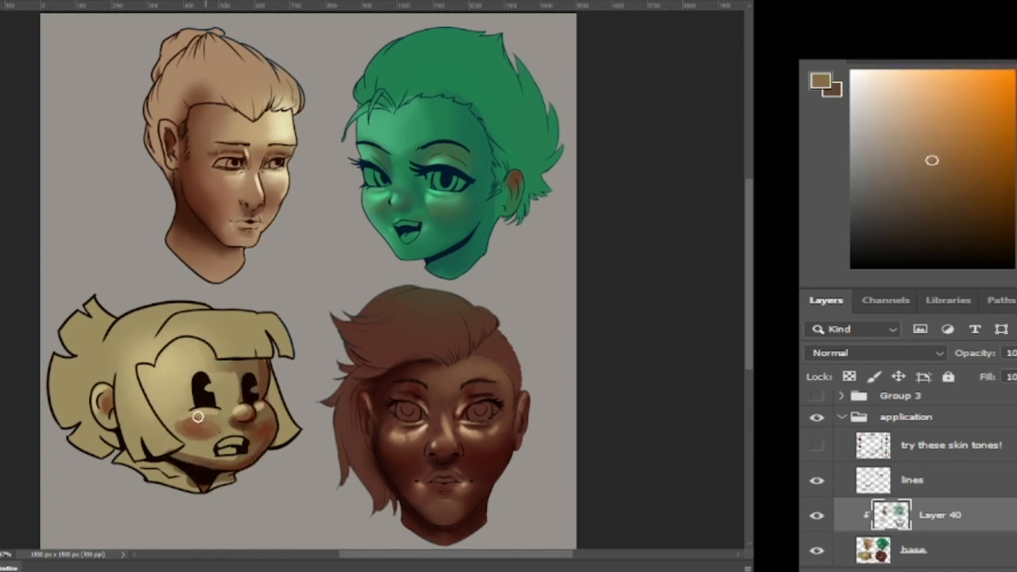
alt+click(211, 420)
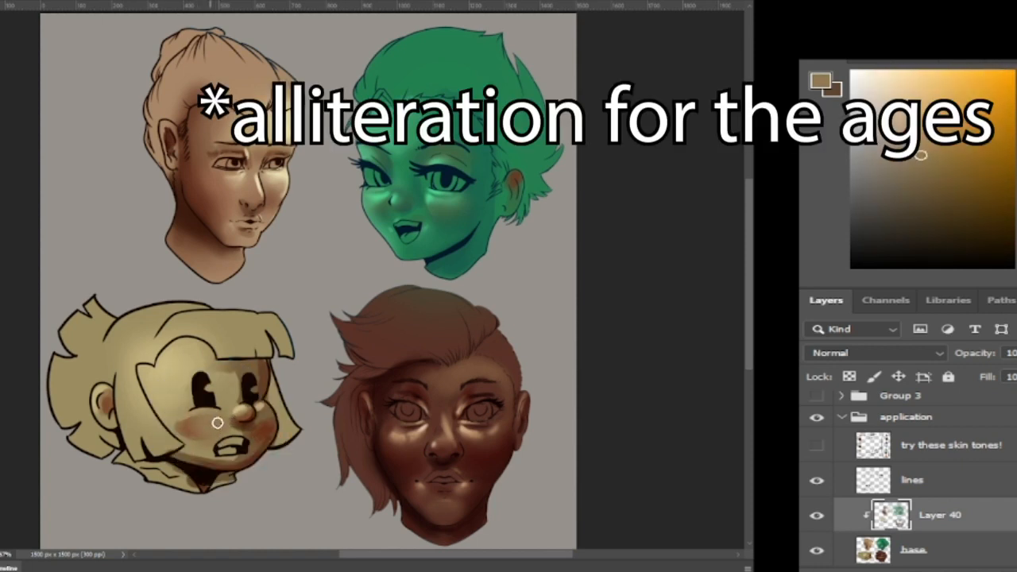
alt+click(191, 429)
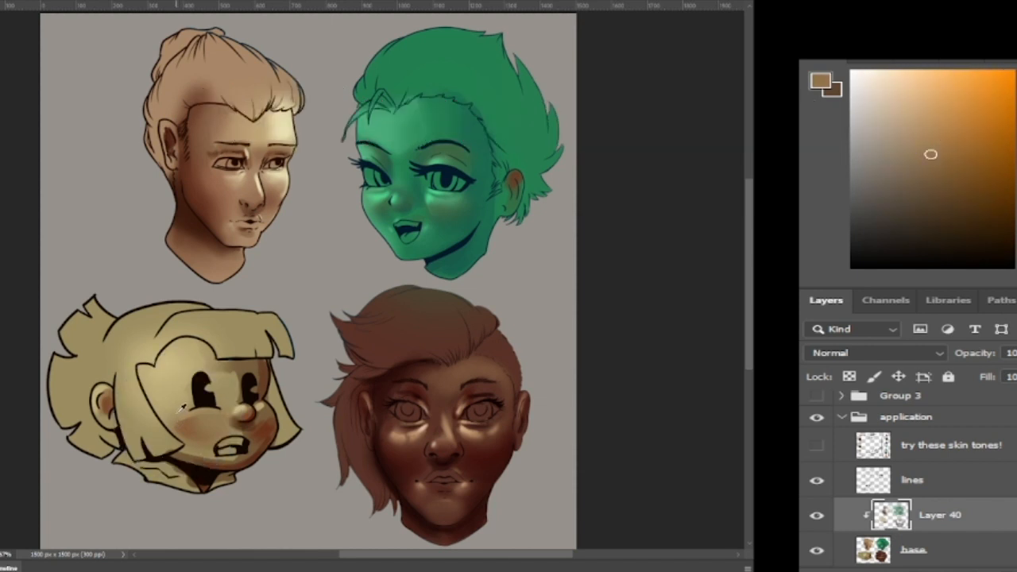
alt+click(181, 406)
drag(173, 412, 179, 443)
alt+click(208, 450)
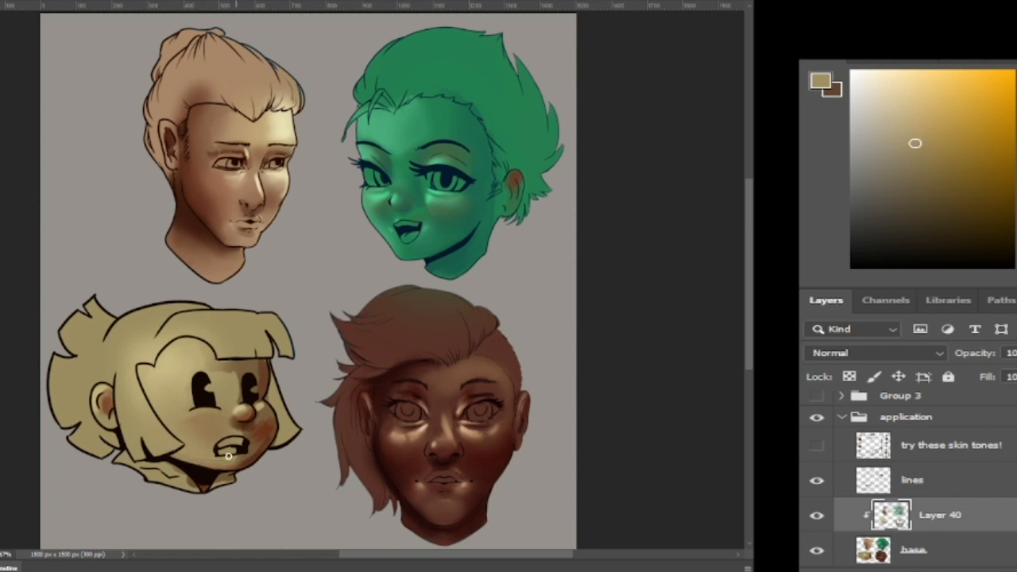
Step: Smooth the skin around the olive-yellow head's mouth and far cheek with sampled reddish-brown and tan tones
alt+click(258, 449)
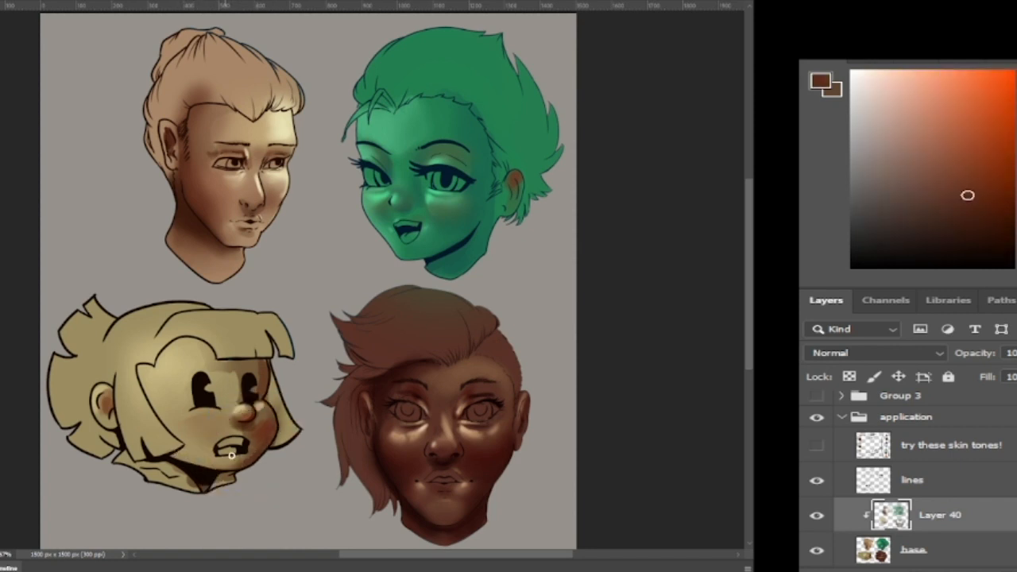
alt+click(246, 451)
alt+click(254, 421)
alt+click(234, 434)
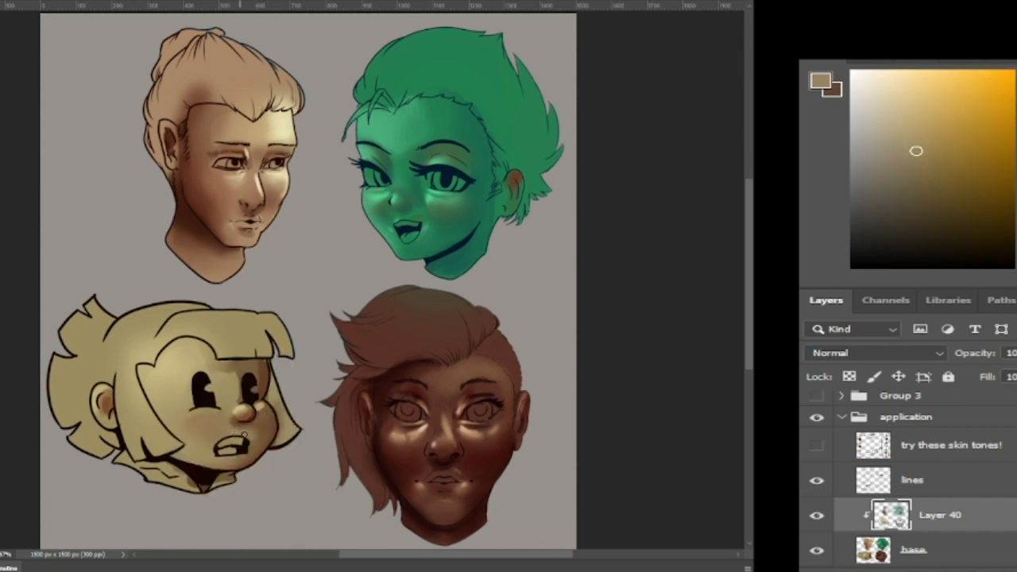
Step: Blend the olive-yellow head's skin between the eyes and under the fringe with sampled brown and tan
alt+click(262, 418)
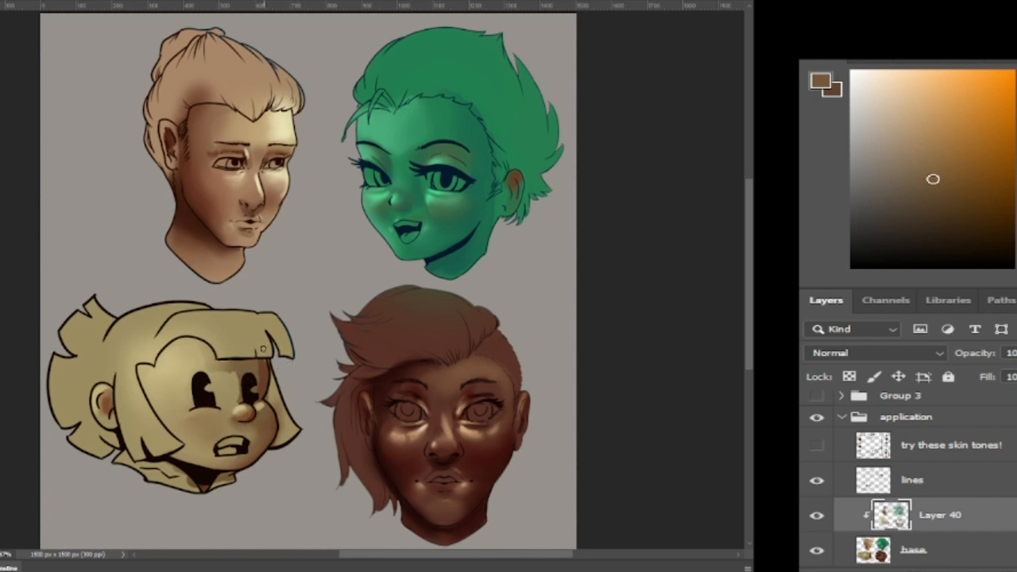
alt+click(226, 375)
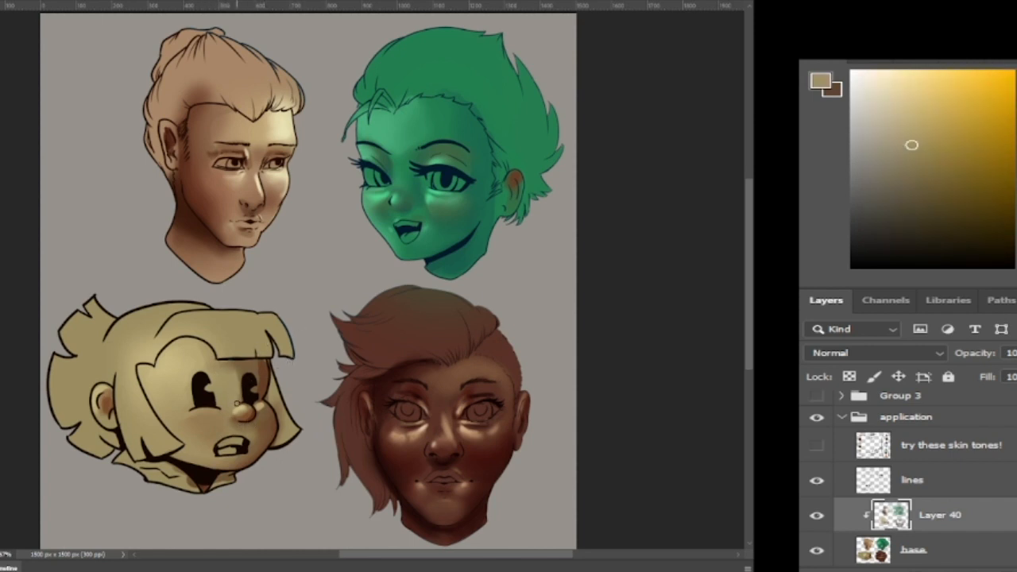
alt+click(268, 367)
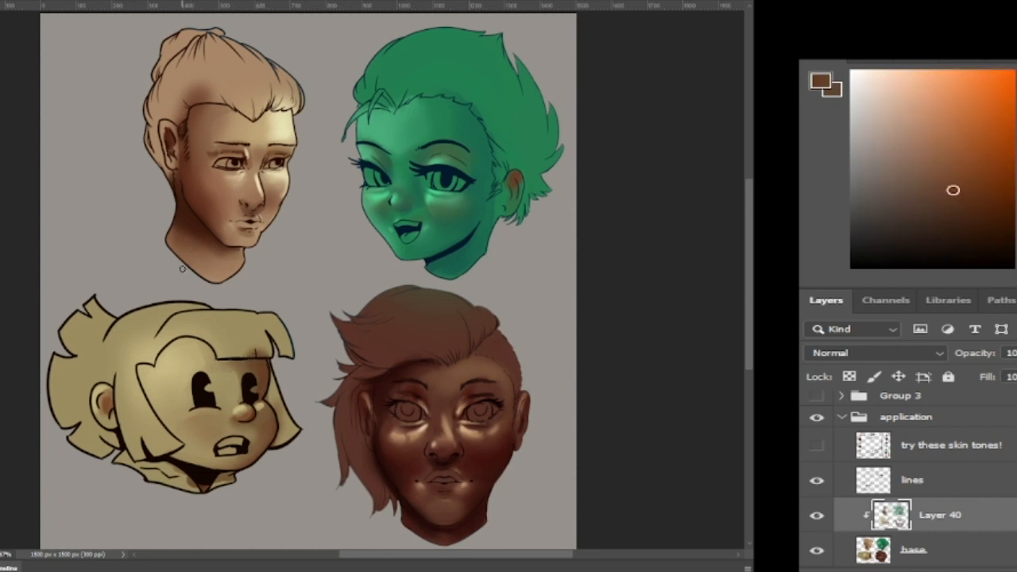
Step: Add pale yellow highlights to the olive-yellow head's forehead, the cheek below the eye, and the nose
alt+click(182, 355)
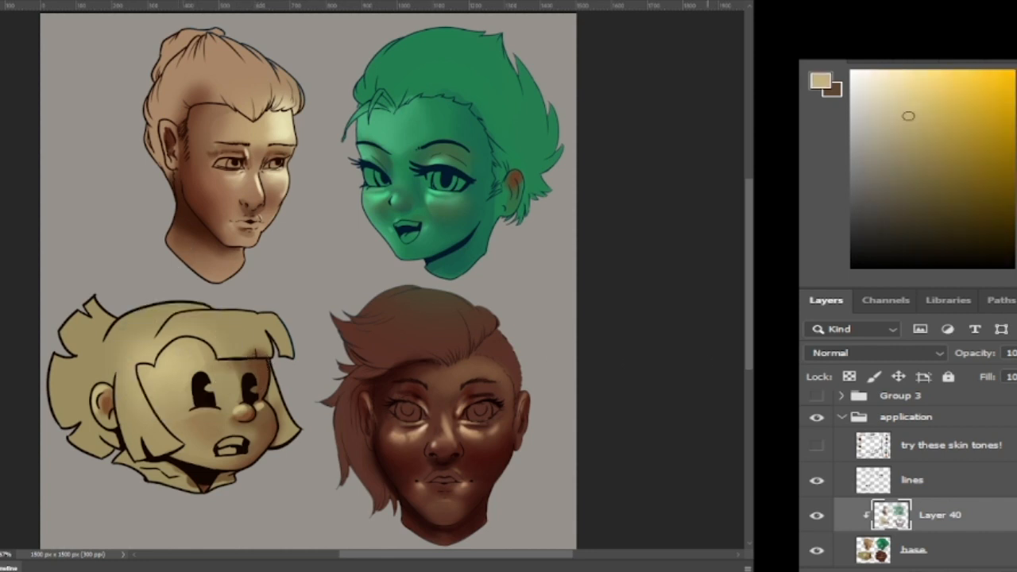
mouse_move(185, 375)
mouse_down()
mouse_move(185, 398)
mouse_move(188, 368)
mouse_move(177, 363)
mouse_up()
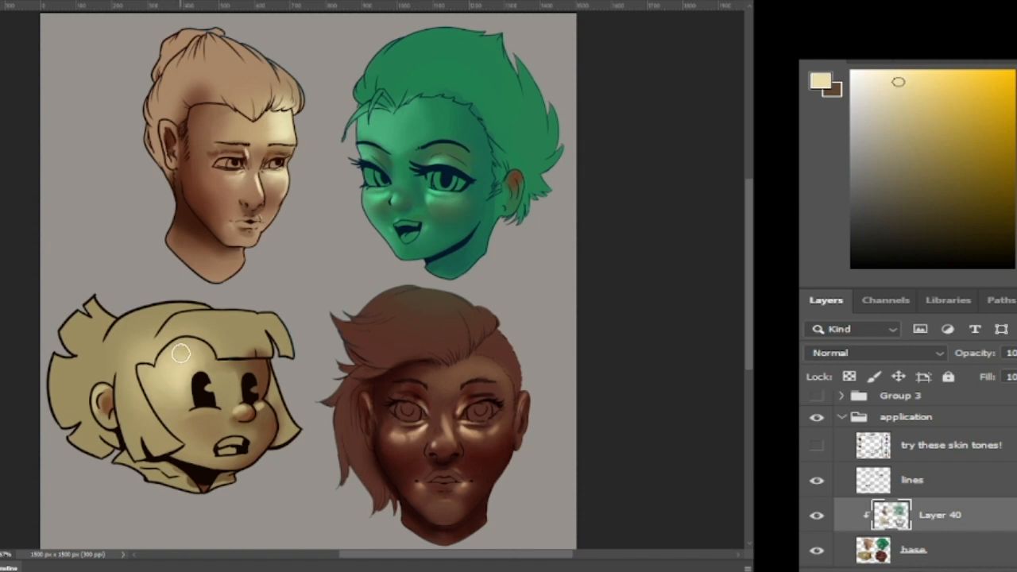
drag(200, 409, 192, 415)
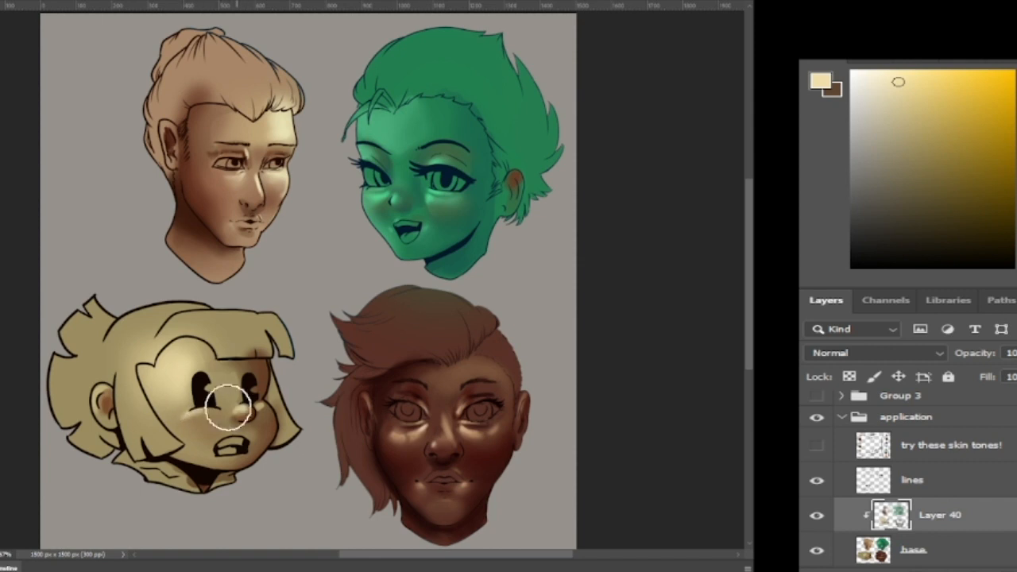
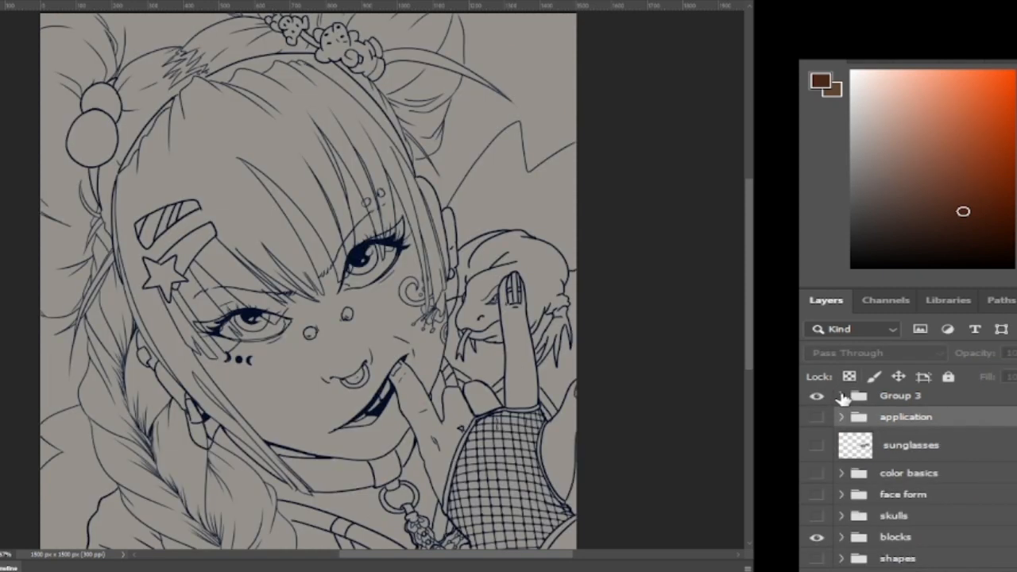
Step: On a layer beneath the portrait line art in Group 3, fill the face, neck and raised hand with flat medium brown
click(842, 397)
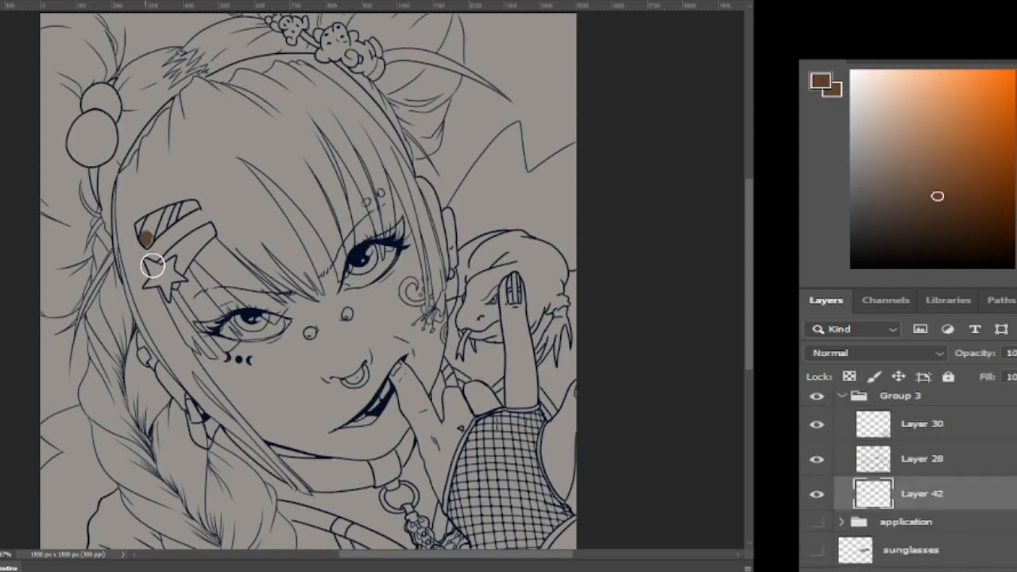
mouse_move(152, 265)
mouse_down()
mouse_move(291, 446)
mouse_move(162, 298)
mouse_move(282, 431)
mouse_move(163, 278)
mouse_move(330, 452)
mouse_move(160, 236)
mouse_move(356, 469)
mouse_move(235, 262)
mouse_move(281, 323)
mouse_move(270, 353)
mouse_move(294, 270)
mouse_move(275, 233)
mouse_move(228, 235)
mouse_move(228, 224)
mouse_move(380, 386)
mouse_move(391, 437)
mouse_move(283, 181)
mouse_move(369, 286)
mouse_move(396, 385)
mouse_move(312, 146)
mouse_move(406, 361)
mouse_move(359, 125)
mouse_move(426, 338)
mouse_move(414, 224)
mouse_move(442, 328)
mouse_move(424, 253)
mouse_move(437, 285)
mouse_move(441, 339)
mouse_move(425, 283)
mouse_move(402, 254)
mouse_move(320, 297)
mouse_up()
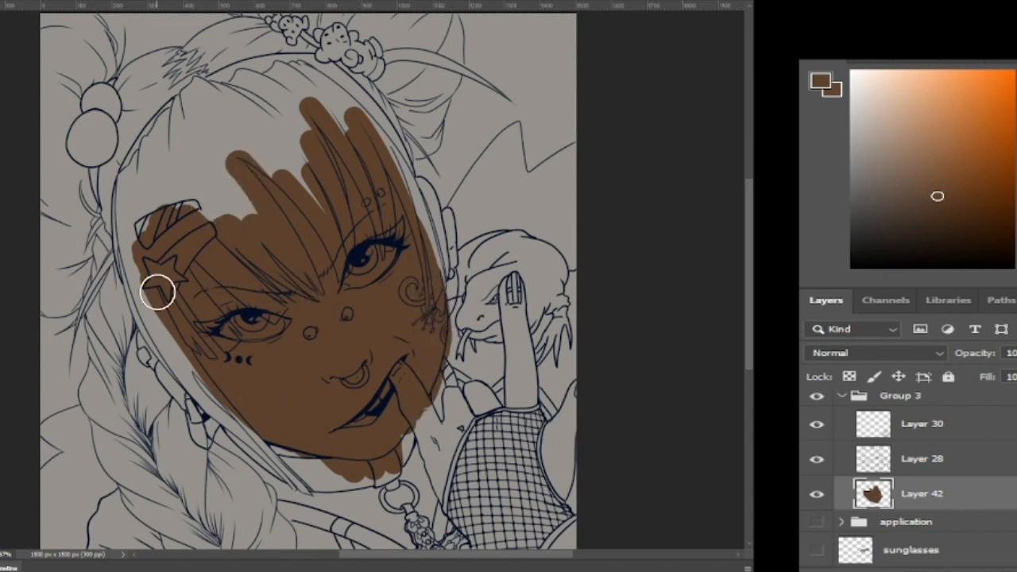
drag(156, 283, 141, 266)
mouse_move(405, 390)
mouse_down()
mouse_move(447, 478)
mouse_move(423, 417)
mouse_move(433, 456)
mouse_move(459, 457)
mouse_move(445, 387)
mouse_move(473, 424)
mouse_move(476, 378)
mouse_move(491, 421)
mouse_move(511, 393)
mouse_move(513, 291)
mouse_move(524, 409)
mouse_move(565, 436)
mouse_move(556, 498)
mouse_move(525, 461)
mouse_move(509, 513)
mouse_move(488, 528)
mouse_move(463, 478)
mouse_move(463, 518)
mouse_move(493, 552)
mouse_move(521, 553)
mouse_move(568, 508)
mouse_up()
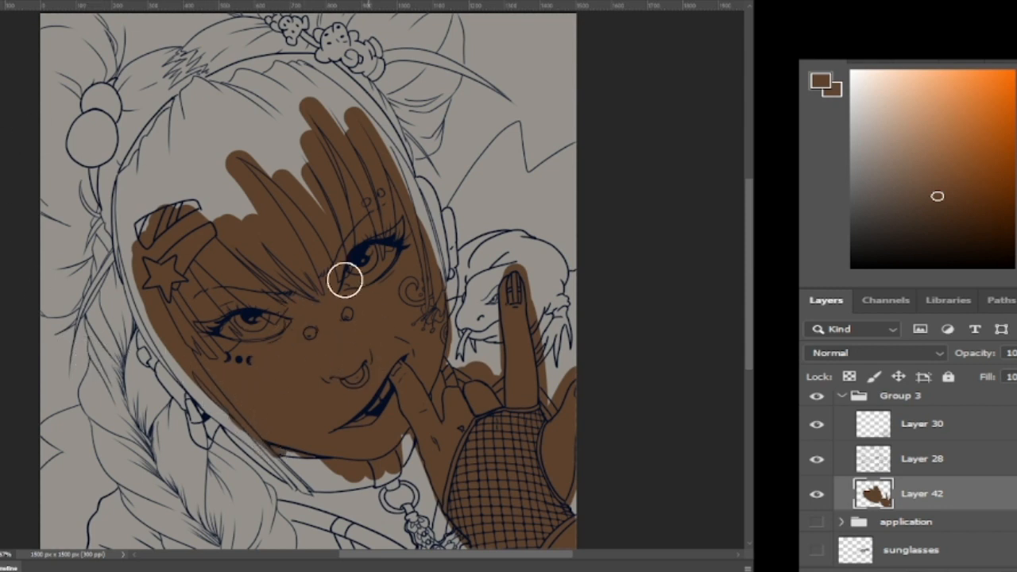
Step: Lock the brown base layer's transparent pixels and paint light tan patches on the skin under both eyes
click(893, 160)
click(919, 138)
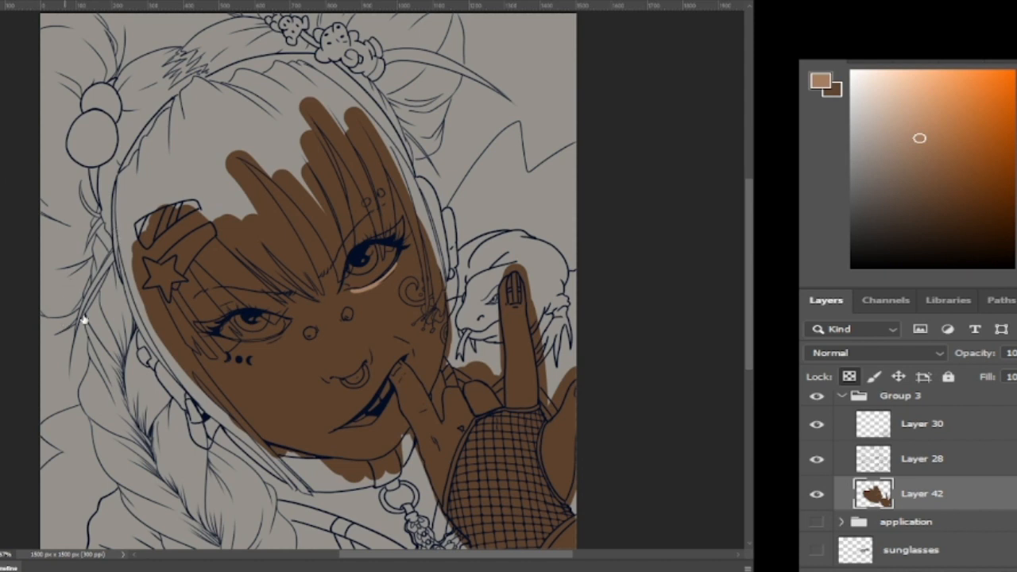
mouse_move(370, 296)
mouse_down()
mouse_move(395, 290)
mouse_move(356, 298)
mouse_move(382, 292)
mouse_move(411, 257)
mouse_move(363, 301)
mouse_move(404, 273)
mouse_move(395, 302)
mouse_move(413, 266)
mouse_move(373, 309)
mouse_move(392, 300)
mouse_move(419, 248)
mouse_move(413, 287)
mouse_move(386, 309)
mouse_move(360, 306)
mouse_move(393, 310)
mouse_up()
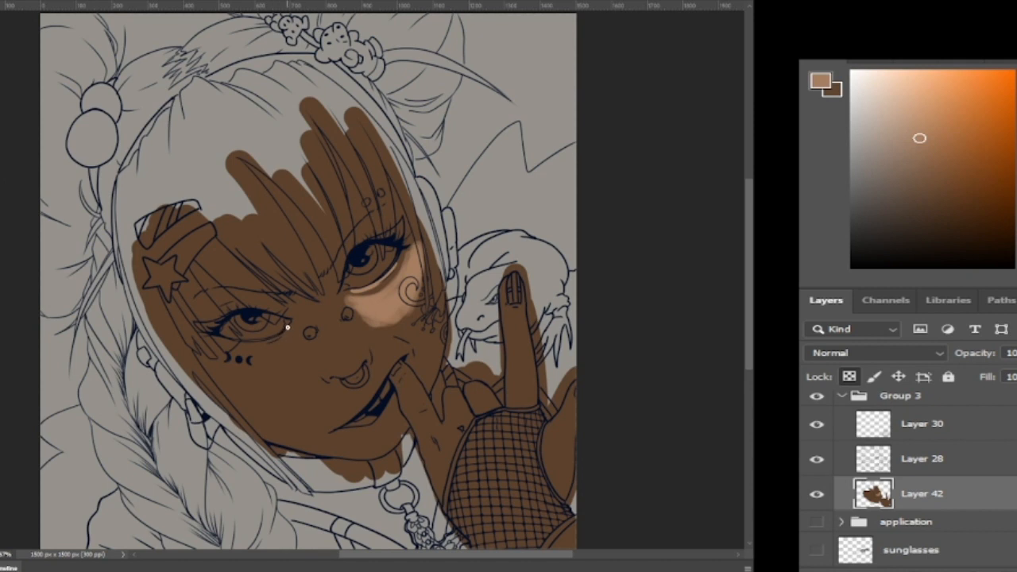
mouse_move(279, 350)
mouse_down()
mouse_move(250, 372)
mouse_move(260, 373)
mouse_move(239, 375)
mouse_move(269, 384)
mouse_move(274, 373)
mouse_move(247, 371)
mouse_move(277, 345)
mouse_up()
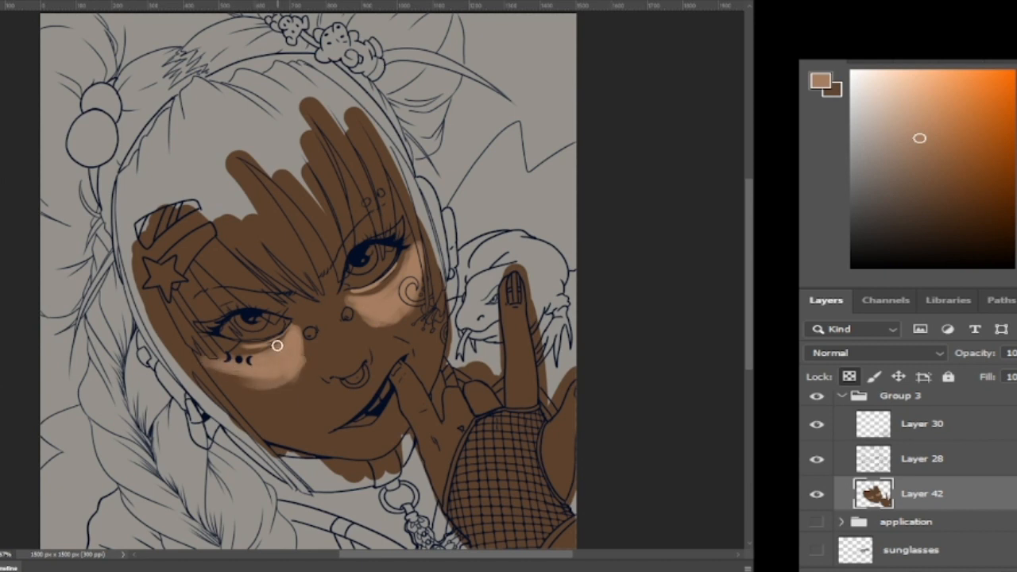
Step: Paint deep dark red over the portrait's lower cheeks, the underside of the nose, and below the lips
click(1008, 224)
mouse_move(306, 397)
mouse_down()
mouse_move(254, 432)
mouse_move(263, 390)
mouse_move(227, 391)
mouse_move(280, 416)
mouse_up()
mouse_move(400, 334)
mouse_down()
mouse_move(431, 333)
mouse_move(378, 327)
mouse_move(433, 337)
mouse_move(360, 336)
mouse_move(349, 353)
mouse_move(372, 358)
mouse_move(344, 370)
mouse_move(353, 386)
mouse_up()
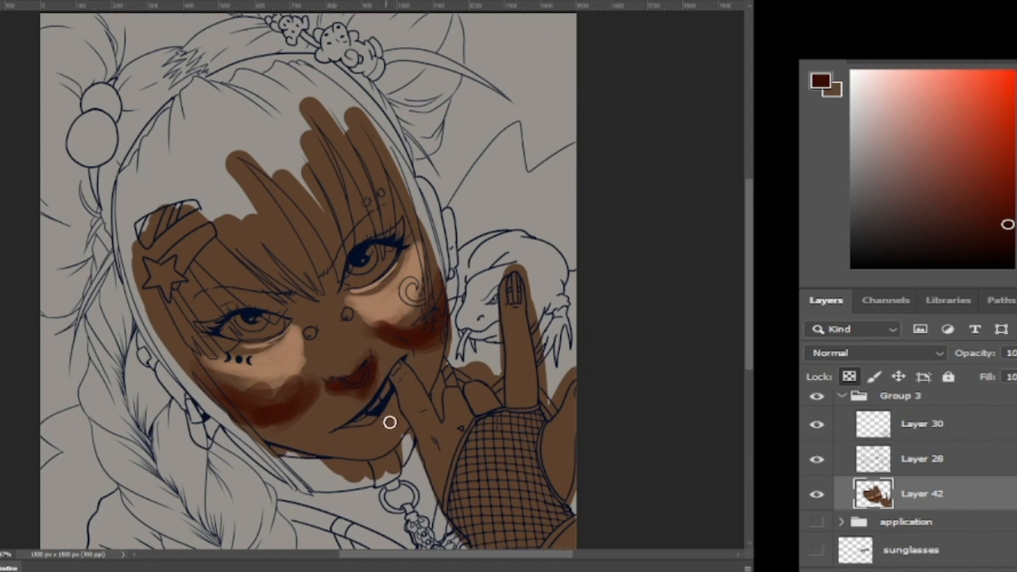
Step: Build up sampled light tan on the portrait's nose bridge, upper lip edge, and forehead
alt+click(389, 288)
mouse_move(359, 358)
mouse_down()
mouse_move(325, 328)
mouse_move(345, 352)
mouse_move(335, 346)
mouse_move(362, 353)
mouse_move(325, 345)
mouse_move(309, 304)
mouse_move(347, 390)
mouse_up()
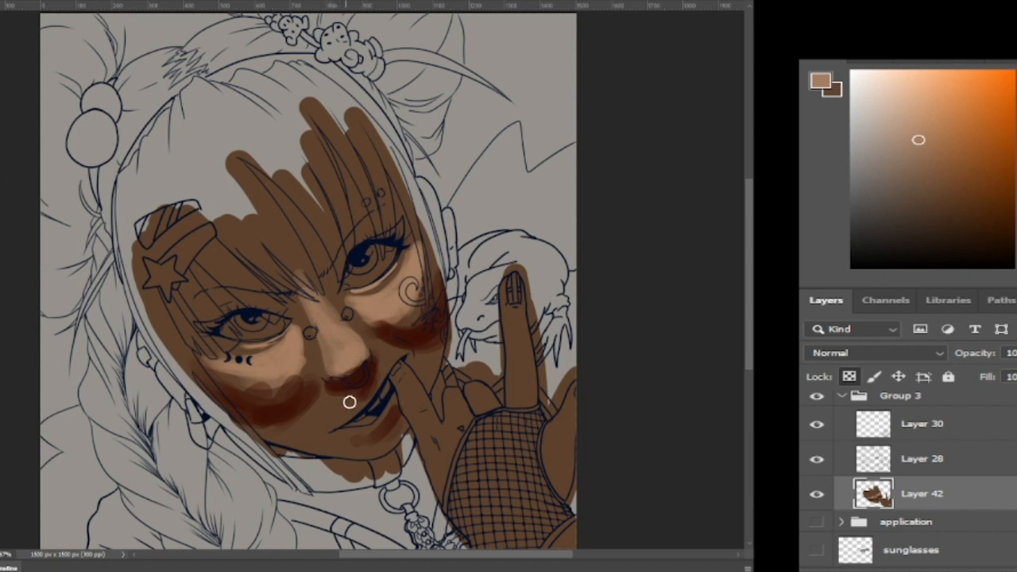
drag(394, 359, 355, 406)
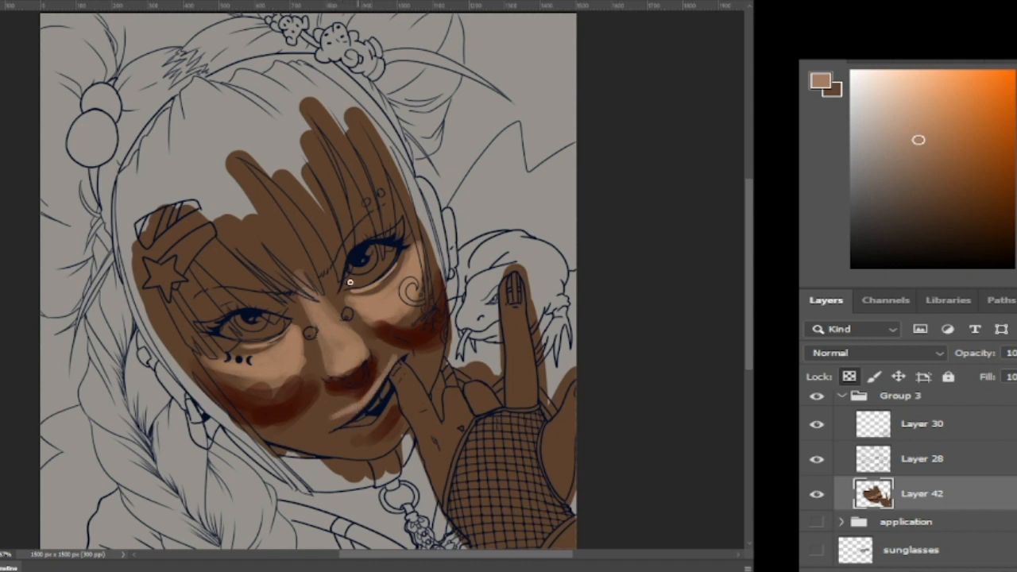
mouse_move(313, 252)
mouse_down()
mouse_move(250, 189)
mouse_move(332, 227)
mouse_move(310, 171)
mouse_move(326, 119)
mouse_move(344, 188)
mouse_move(271, 223)
mouse_move(195, 212)
mouse_move(200, 274)
mouse_move(154, 250)
mouse_up()
Step: Paint pale cream highlights under both eyes and on the tip of the portrait's nose
alt+click(256, 356)
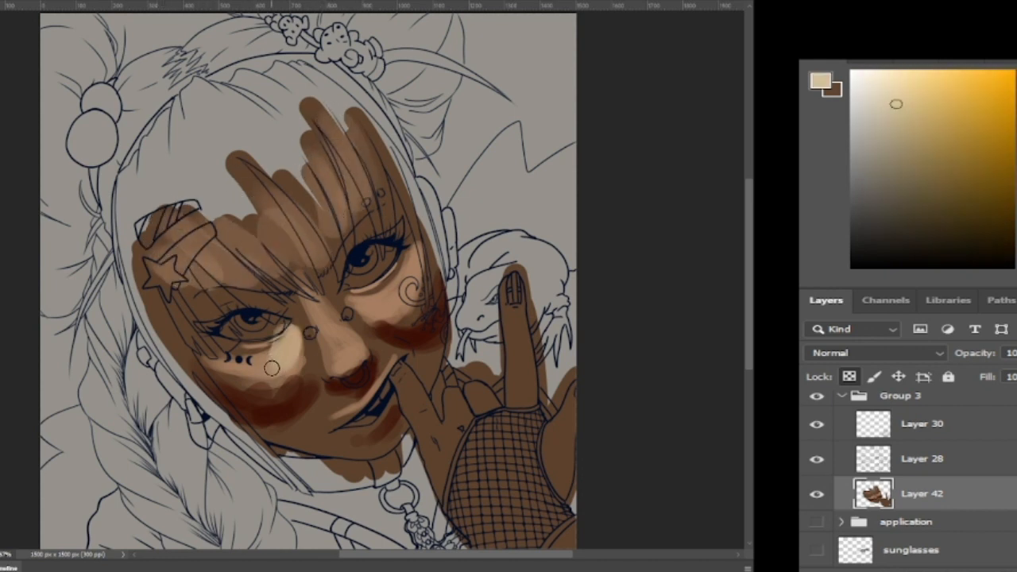
key(ctrl+z)
drag(272, 355, 288, 362)
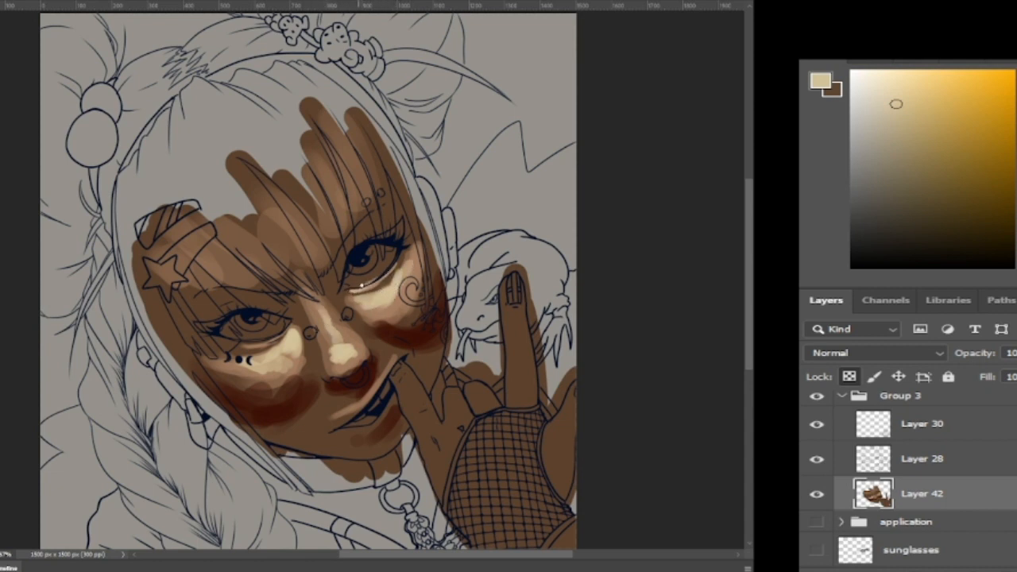
Step: Shade the portrait's cheek edges and face sides with sampled dark maroon, and darken the jawline with near-black maroon
alt+click(413, 319)
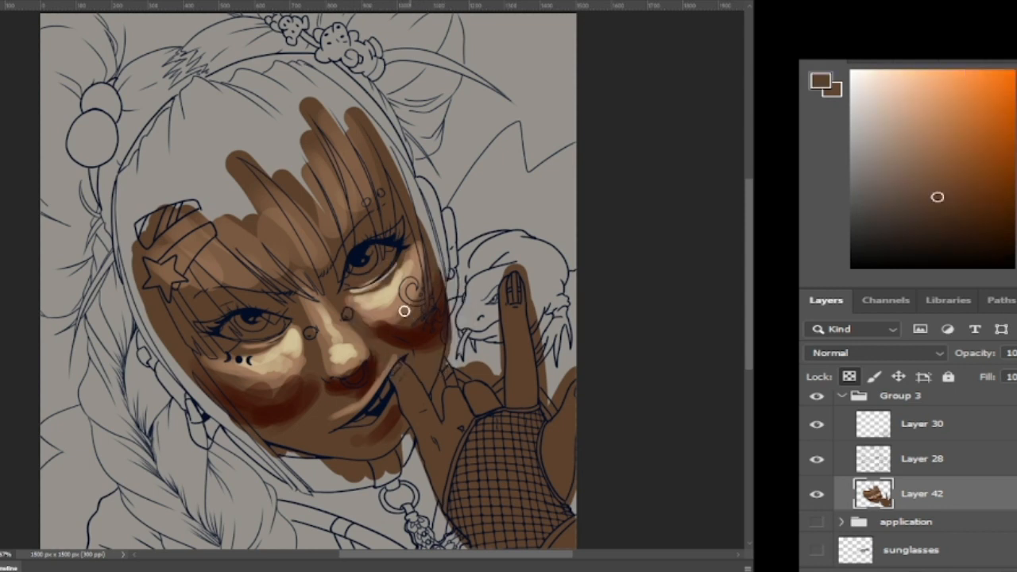
alt+click(404, 333)
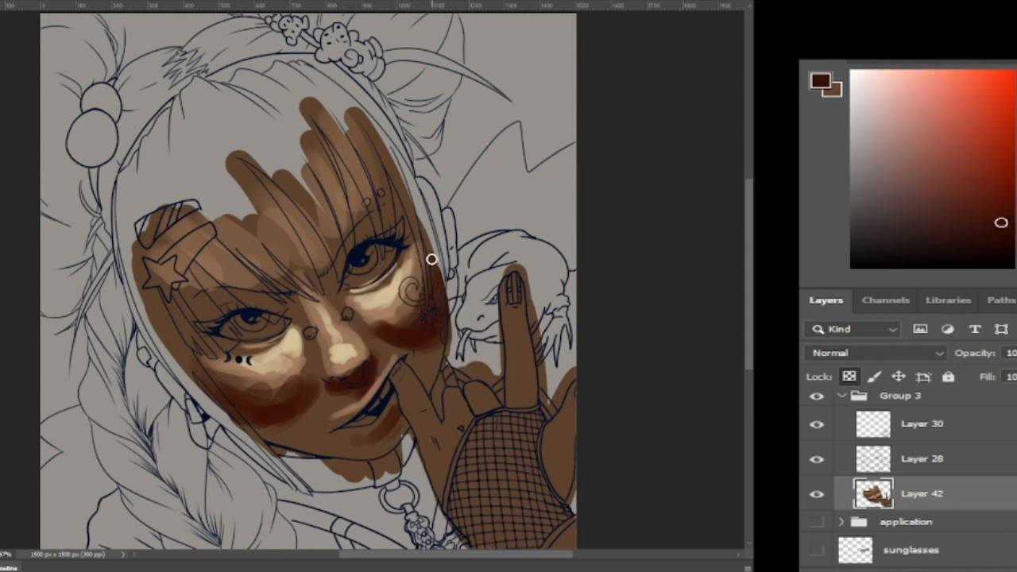
drag(433, 256, 445, 311)
drag(165, 324, 213, 391)
click(1010, 244)
mouse_move(431, 369)
mouse_down()
mouse_move(385, 457)
mouse_move(344, 458)
mouse_move(381, 459)
mouse_move(291, 443)
mouse_move(350, 455)
mouse_move(300, 439)
mouse_up()
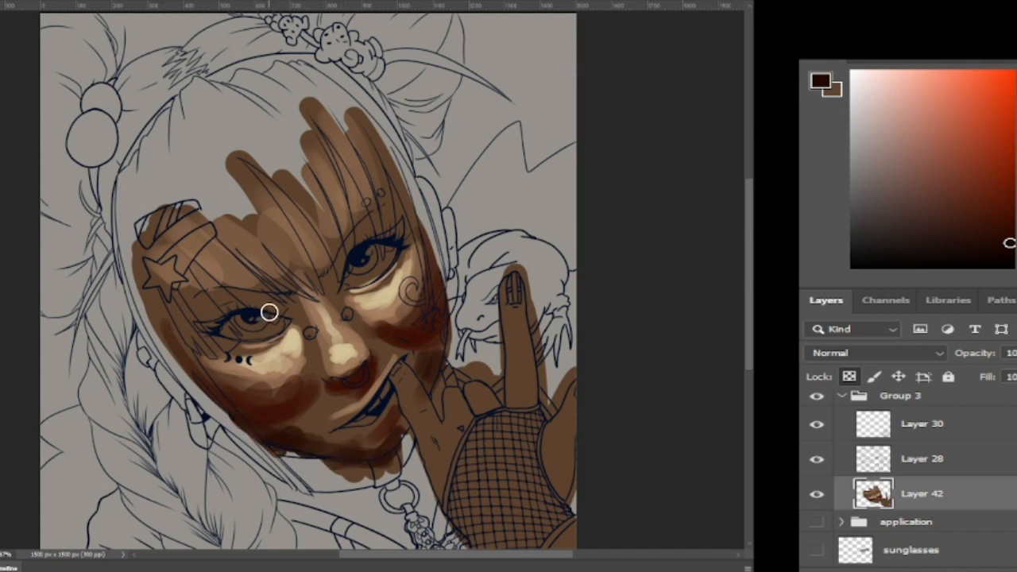
Step: Darken the brow and eyelid creases above both eyes with near-black maroon, reducing the brush size for detail
mouse_move(290, 313)
mouse_down()
mouse_move(233, 298)
mouse_move(197, 316)
mouse_move(218, 304)
mouse_move(201, 312)
mouse_move(295, 300)
mouse_move(280, 309)
mouse_move(247, 307)
mouse_up()
key(bracketleft)
key(bracketleft)
key(bracketleft)
key(bracketleft)
key(bracketleft)
mouse_move(331, 276)
mouse_down()
mouse_move(365, 220)
mouse_move(335, 264)
mouse_move(399, 216)
mouse_up()
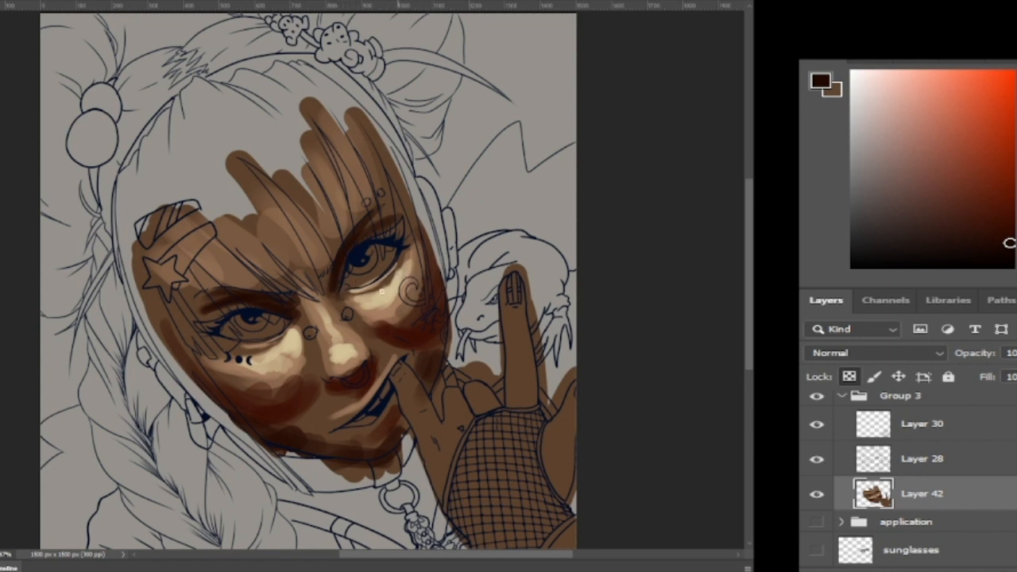
Step: Shade the temples, the area around the hair clips, and the forehead beneath the fringe strands with near-black maroon
mouse_move(413, 251)
mouse_down()
mouse_move(411, 275)
mouse_move(414, 238)
mouse_up()
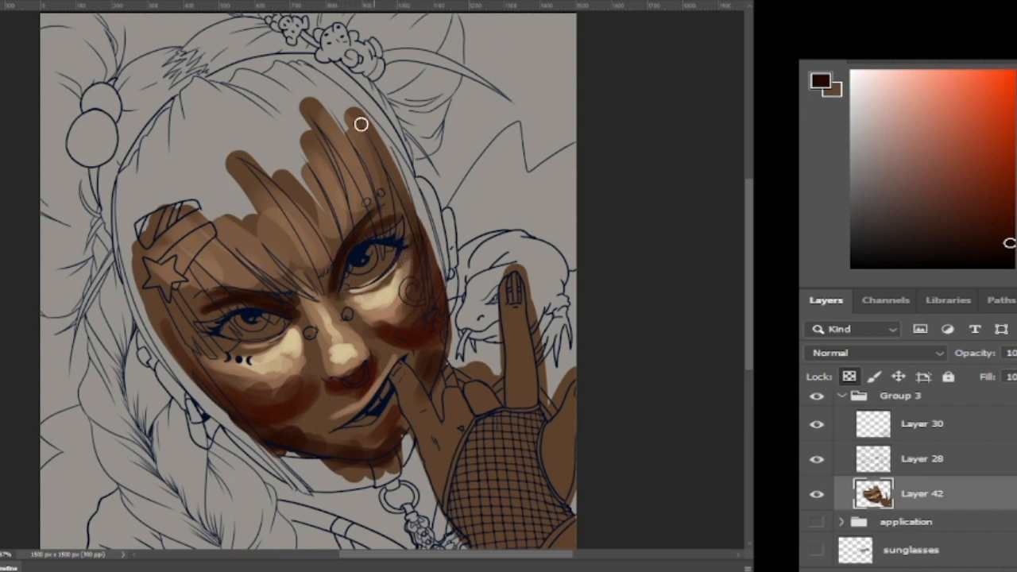
mouse_move(174, 329)
mouse_down()
mouse_move(182, 331)
mouse_move(164, 282)
mouse_up()
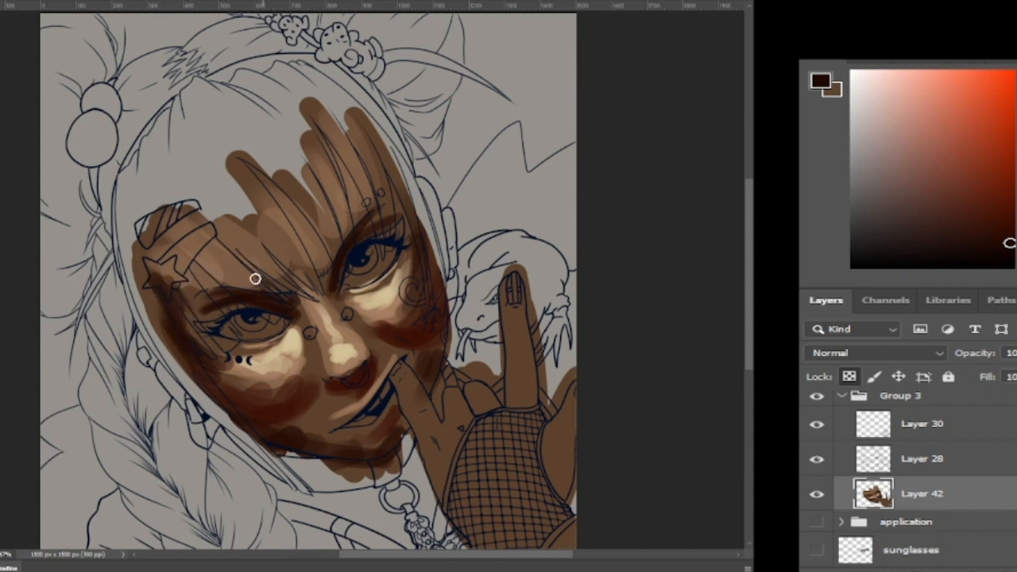
drag(224, 283, 167, 224)
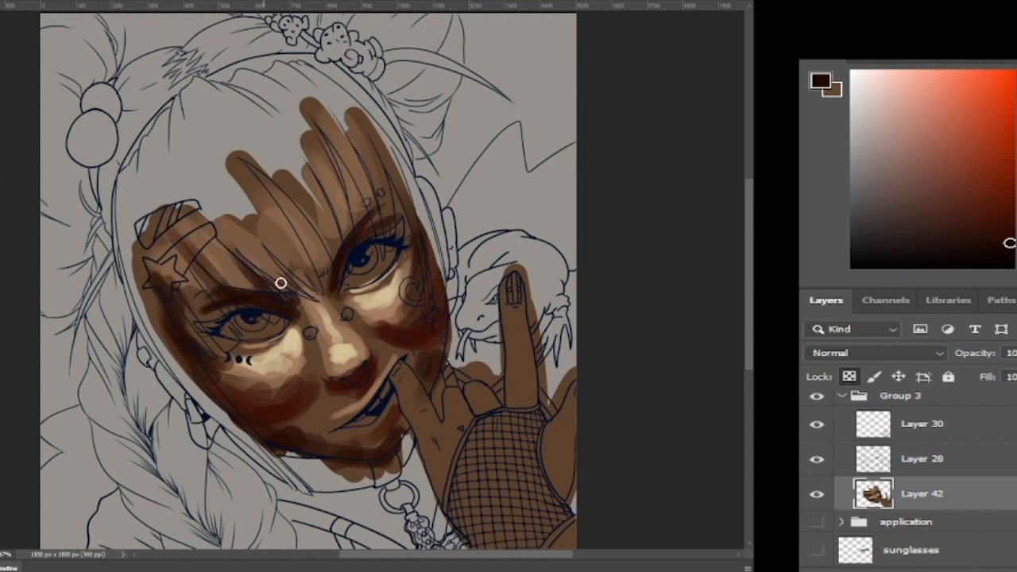
mouse_move(321, 267)
mouse_down()
mouse_move(262, 186)
mouse_move(314, 241)
mouse_move(301, 190)
mouse_move(359, 240)
mouse_move(340, 171)
mouse_move(349, 185)
mouse_move(292, 95)
mouse_up()
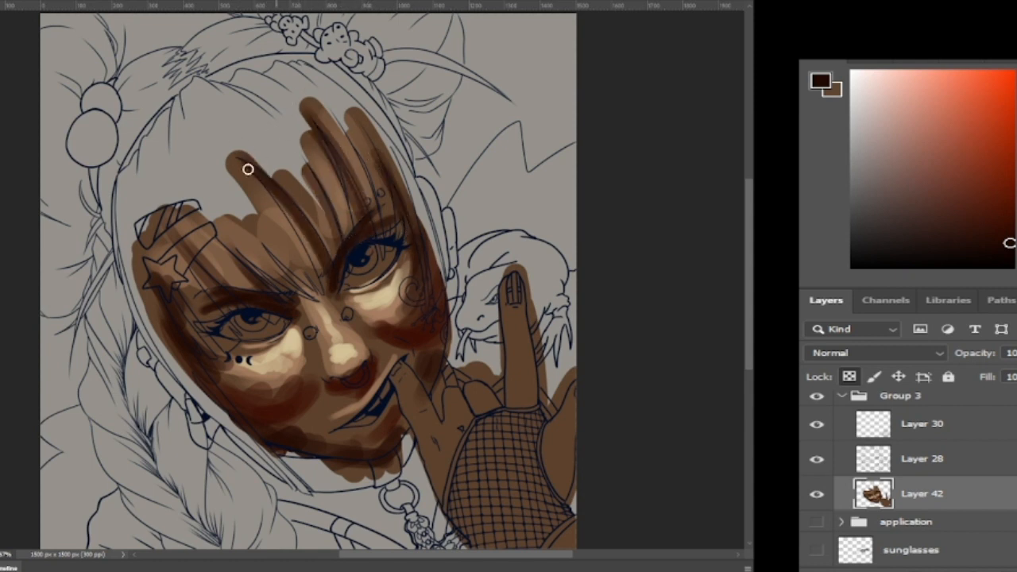
Step: Add pale cream highlights along the portrait's upper lip and around the nose tip
alt+click(396, 359)
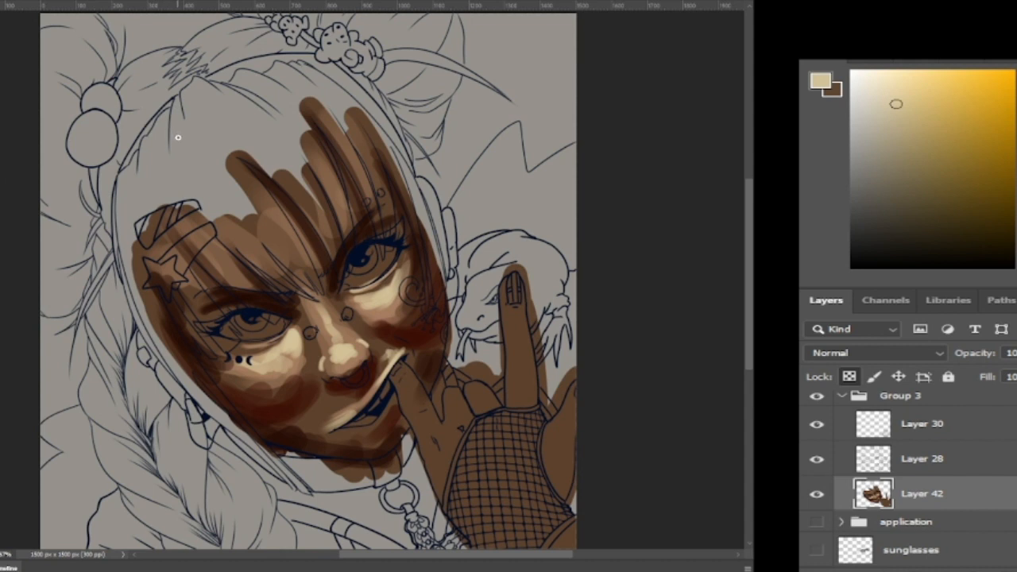
Step: Add a pale chin highlight and blend the cheek highlight under the eye beside the dot-and-crescent mark using sampled tan and brown tones
alt+click(347, 415)
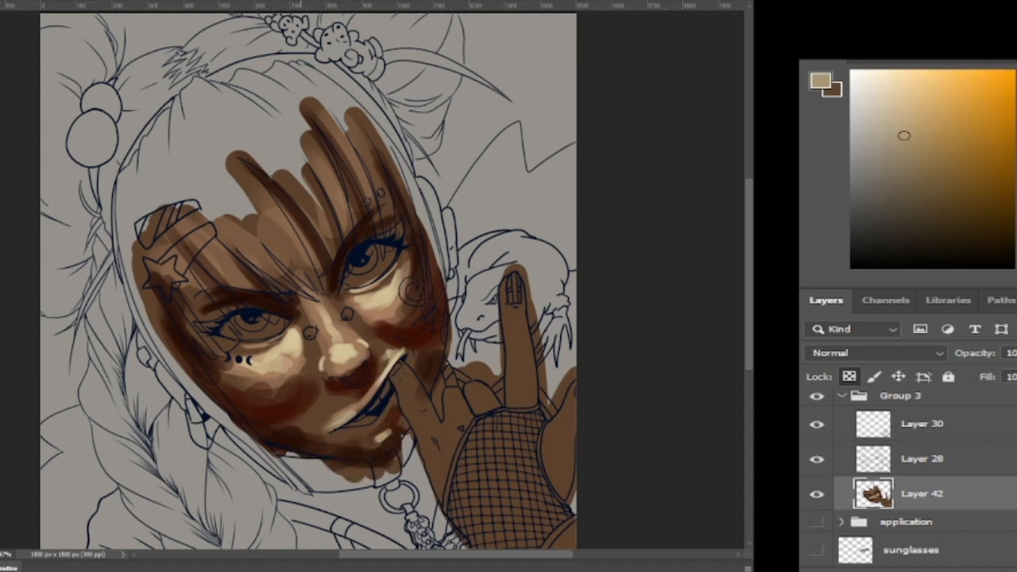
alt+click(293, 367)
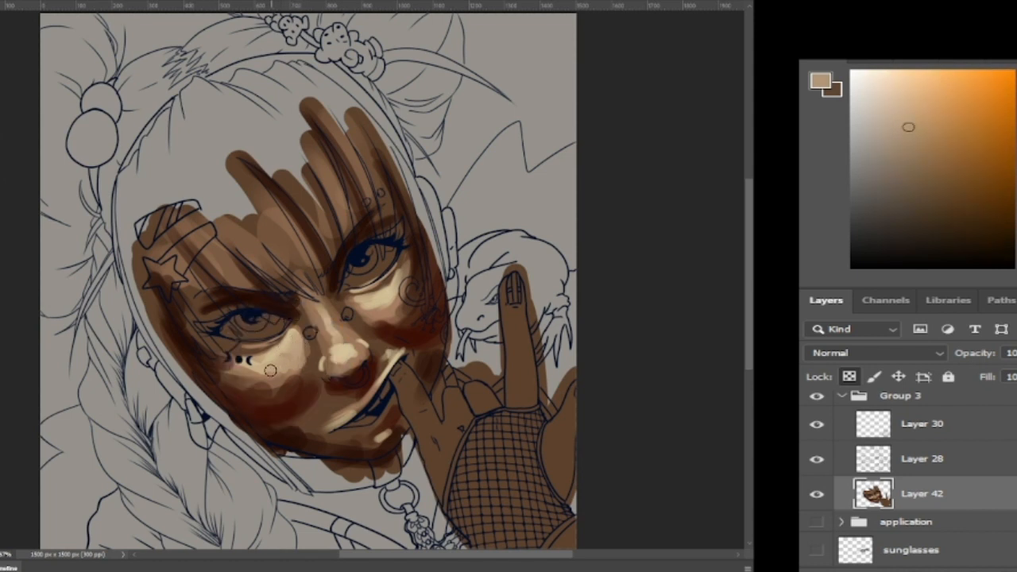
alt+click(310, 366)
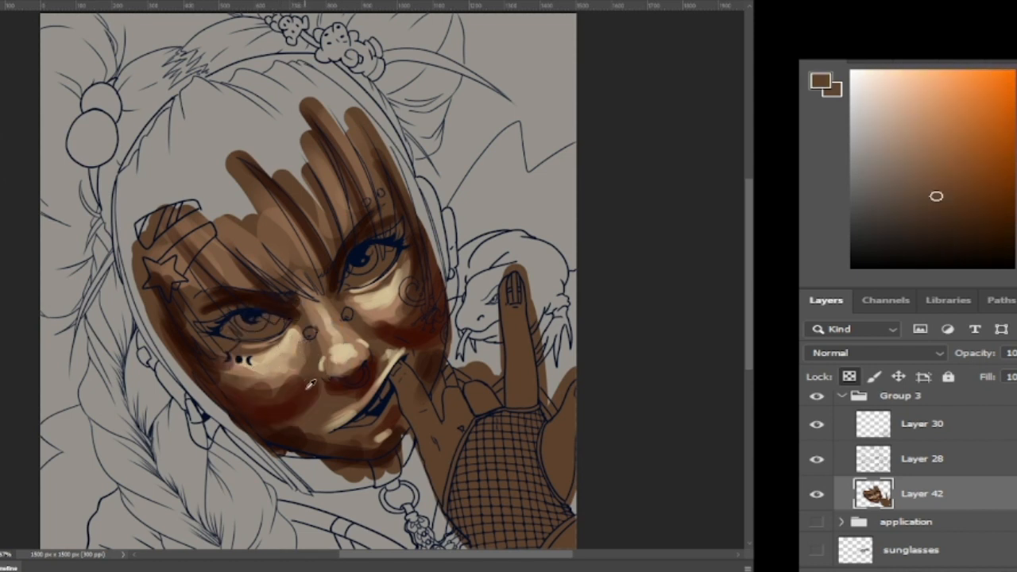
alt+click(211, 361)
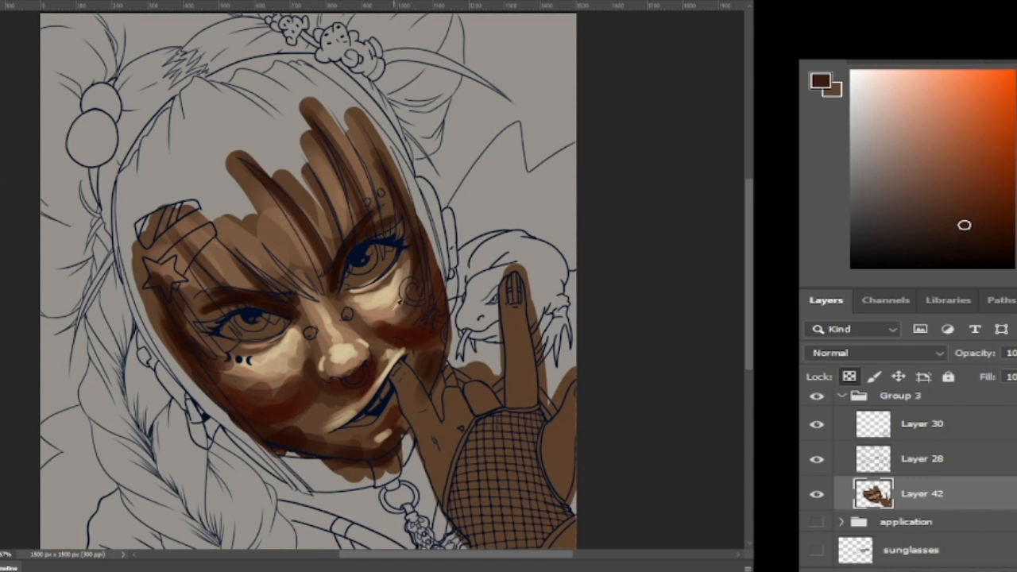
Step: Blend the highlight under the eye on the spiral-marked cheek into the surrounding reddish-brown with sampled skin tones
alt+click(393, 308)
alt+click(410, 259)
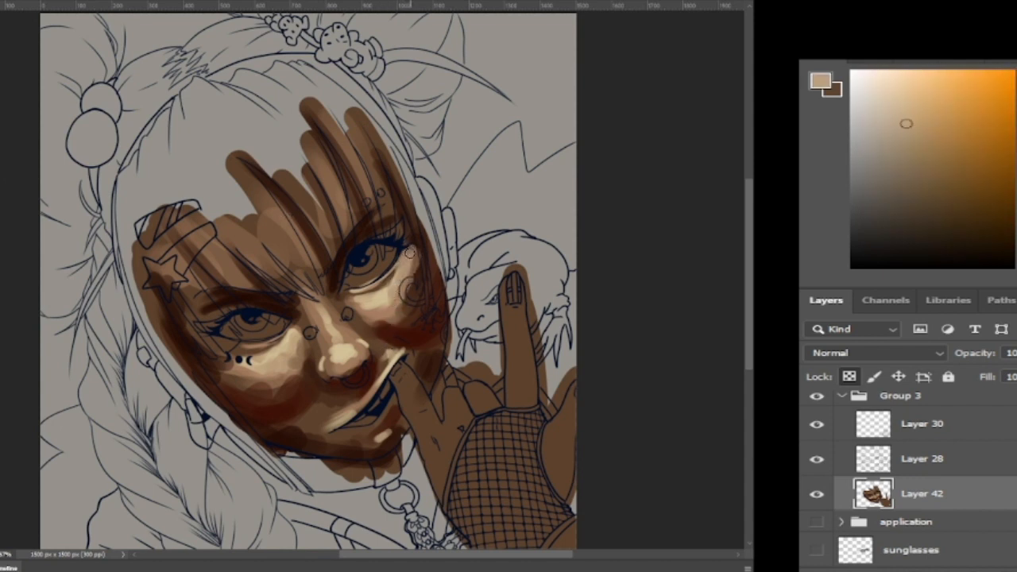
alt+click(401, 304)
alt+click(405, 311)
alt+click(400, 306)
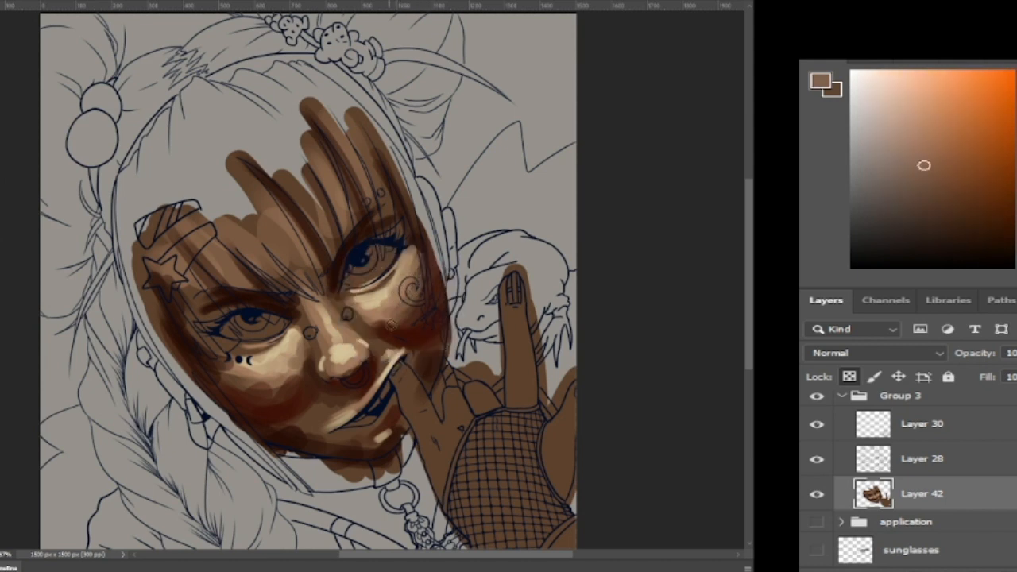
alt+click(407, 334)
alt+click(409, 296)
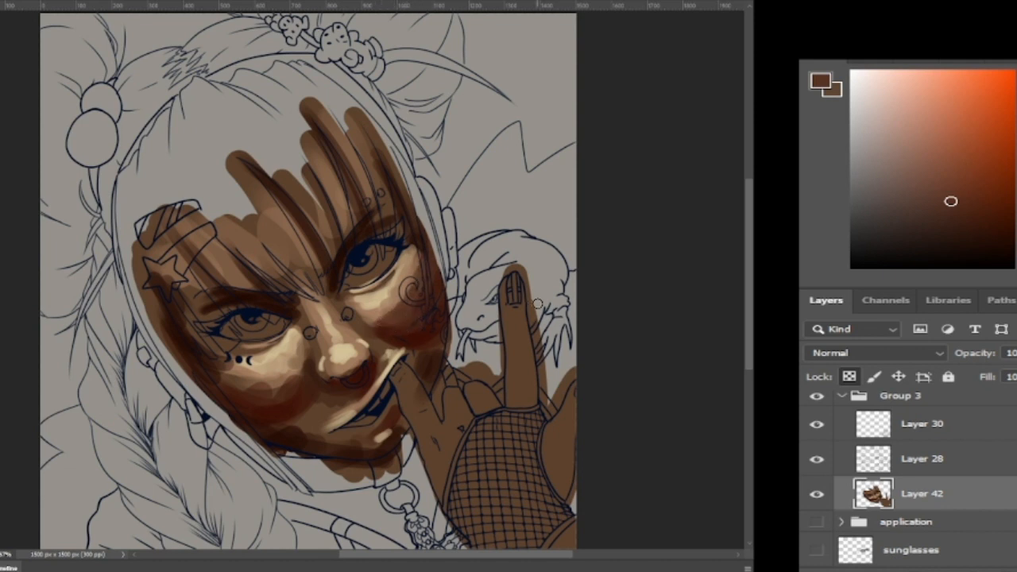
Step: Select the line art on Layer 28, check it by toggling its visibility, and lock its transparent pixels
click(872, 459)
click(817, 460)
click(816, 459)
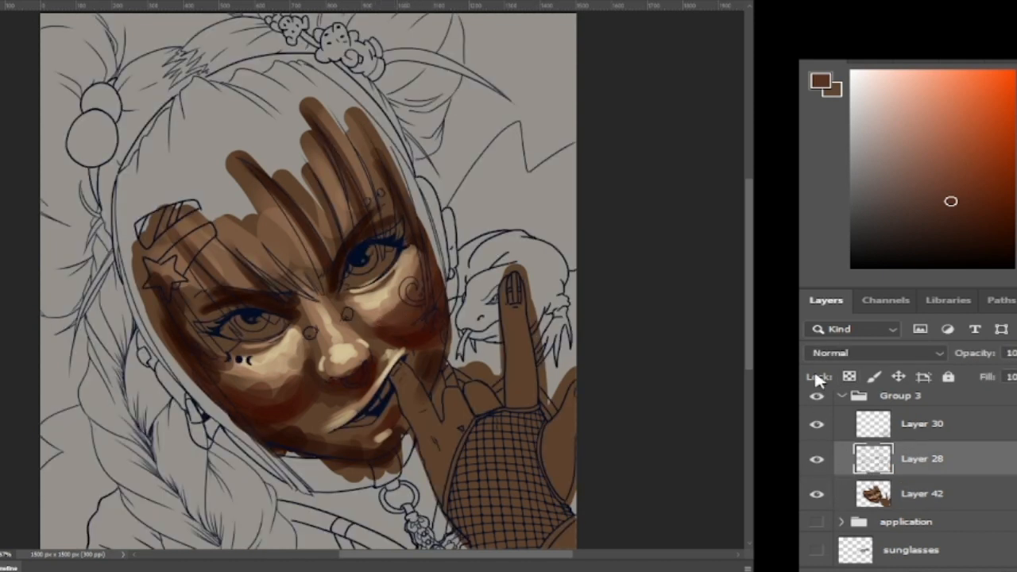
click(849, 376)
Step: Recolor the portrait's facial line art near-black brown with a greatly enlarged brush
click(1005, 250)
key(bracketright)
key(bracketright)
key(bracketright)
key(bracketright)
key(bracketright)
key(bracketright)
key(bracketright)
key(bracketright)
key(bracketright)
mouse_move(361, 441)
mouse_down()
mouse_move(419, 338)
mouse_move(364, 429)
mouse_move(228, 400)
mouse_move(226, 224)
mouse_move(296, 409)
mouse_up()
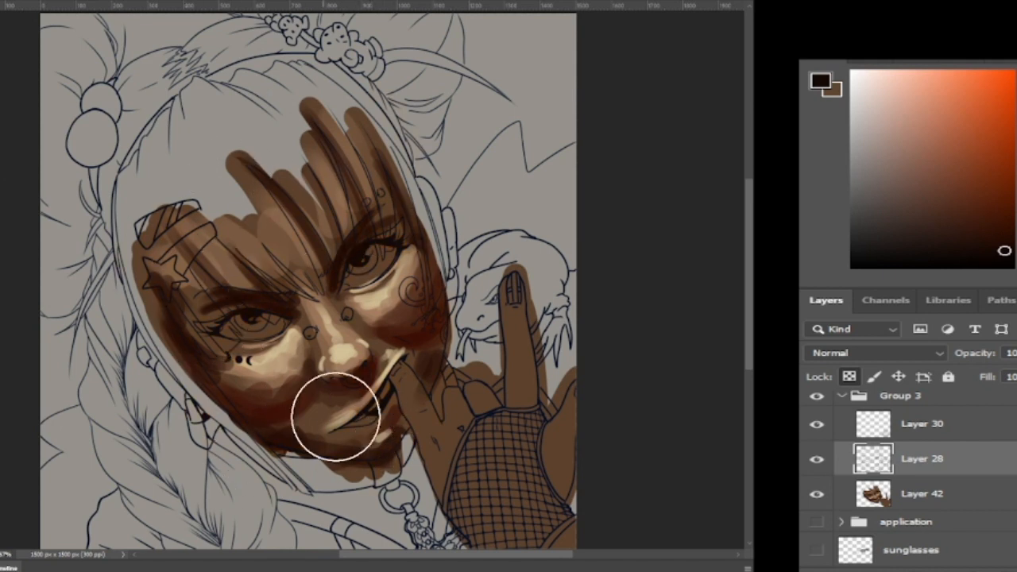
Step: Return to painting on Layer 42 and smooth the spiral-marked cheek's highlight into its midtones with sampled tans and browns
click(831, 502)
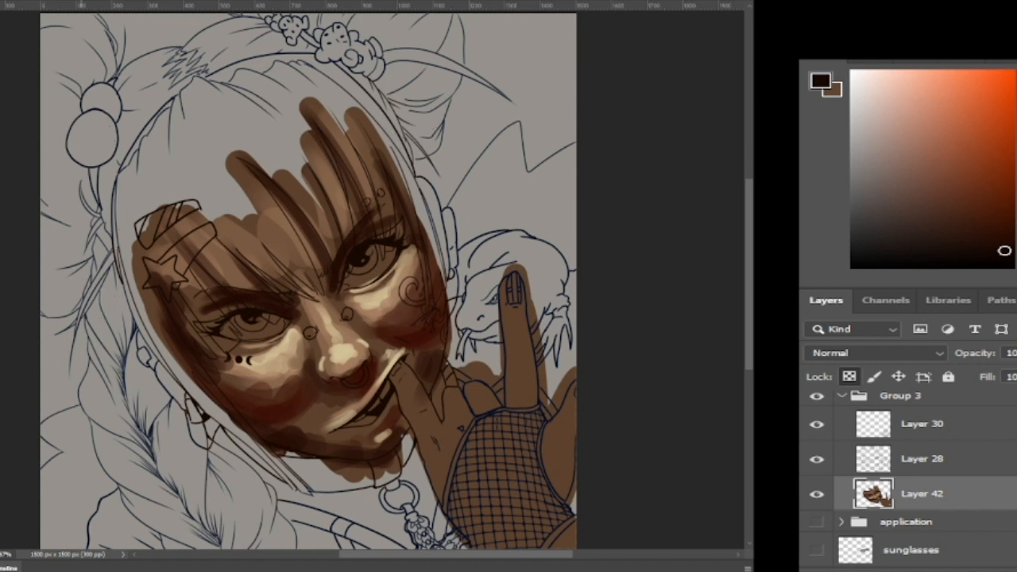
alt+click(394, 309)
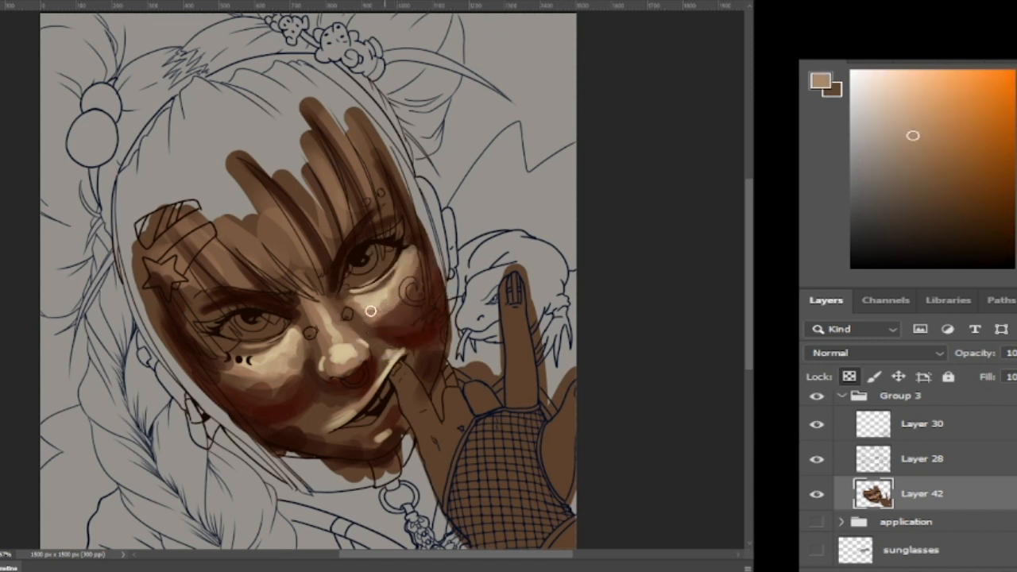
alt+click(364, 316)
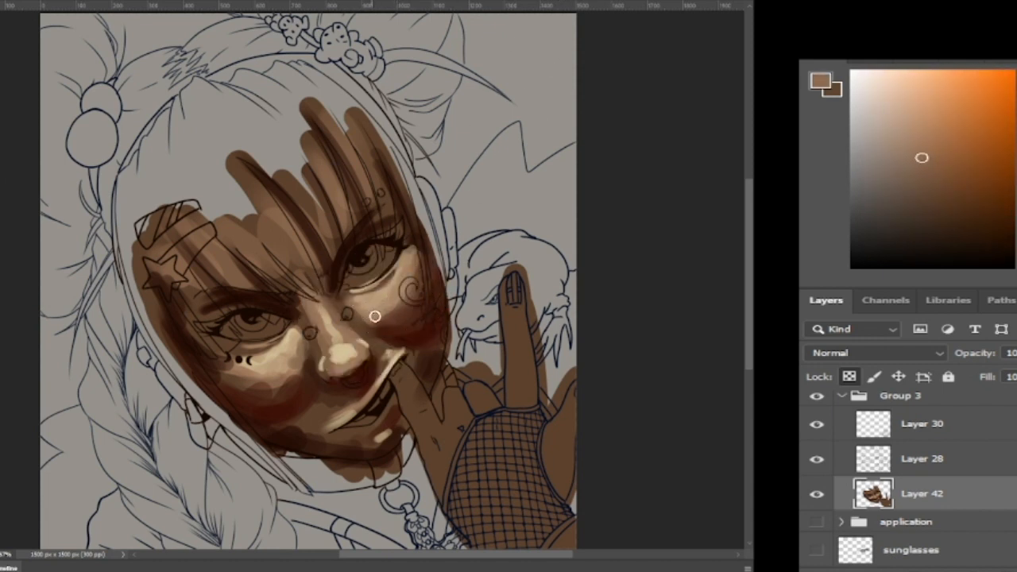
alt+click(411, 296)
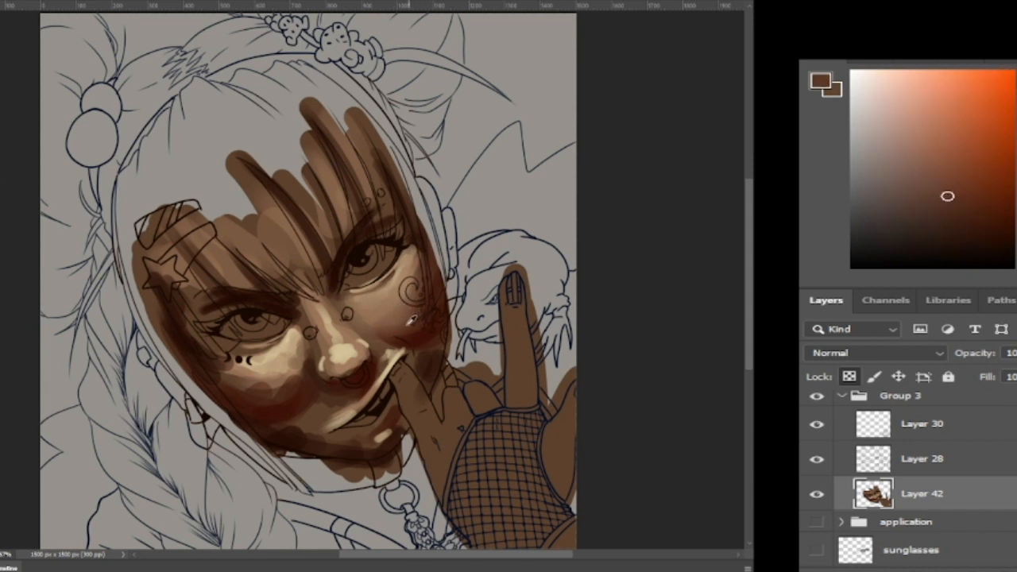
alt+click(431, 333)
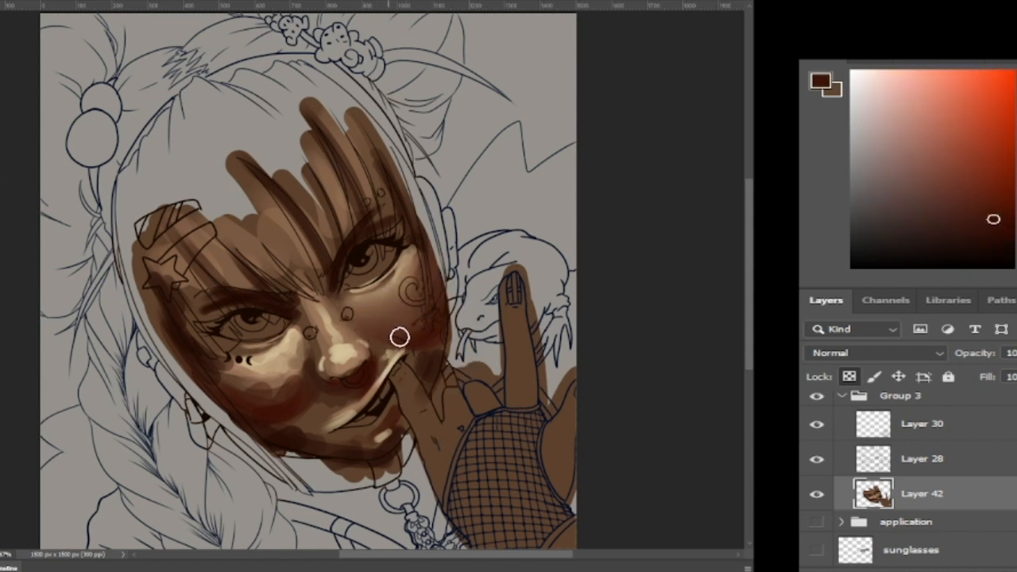
Step: Glaze deep red-brown over the outer side of the spiral-marked cheek down toward the mouth corner
drag(429, 302, 428, 329)
mouse_move(432, 277)
mouse_down()
mouse_move(395, 332)
mouse_move(367, 334)
mouse_up()
drag(438, 326, 408, 352)
Step: Blend dark brown tones along the jaw beside the finger and soften the chin shading beneath the mouth
alt+click(429, 353)
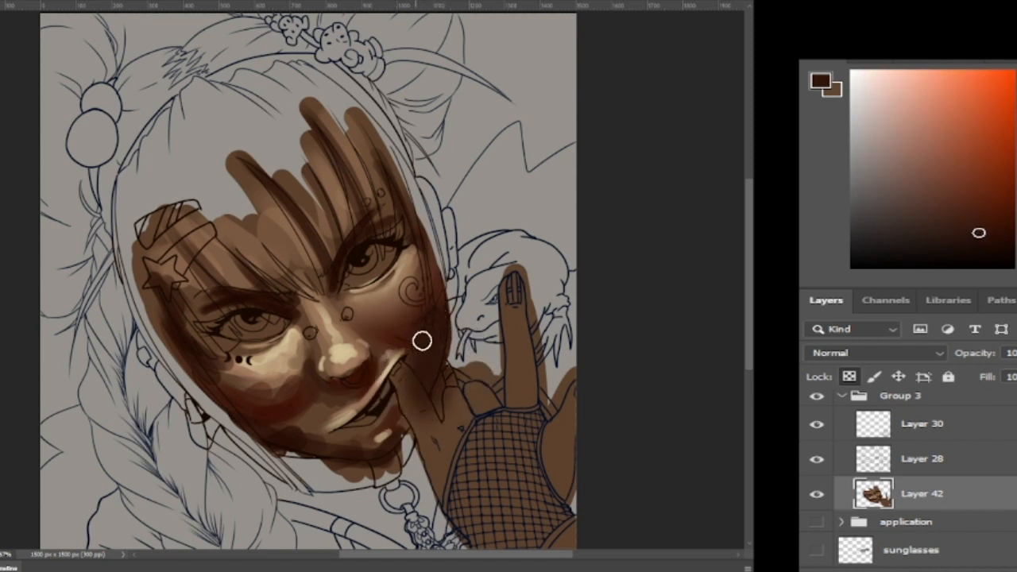
alt+click(390, 420)
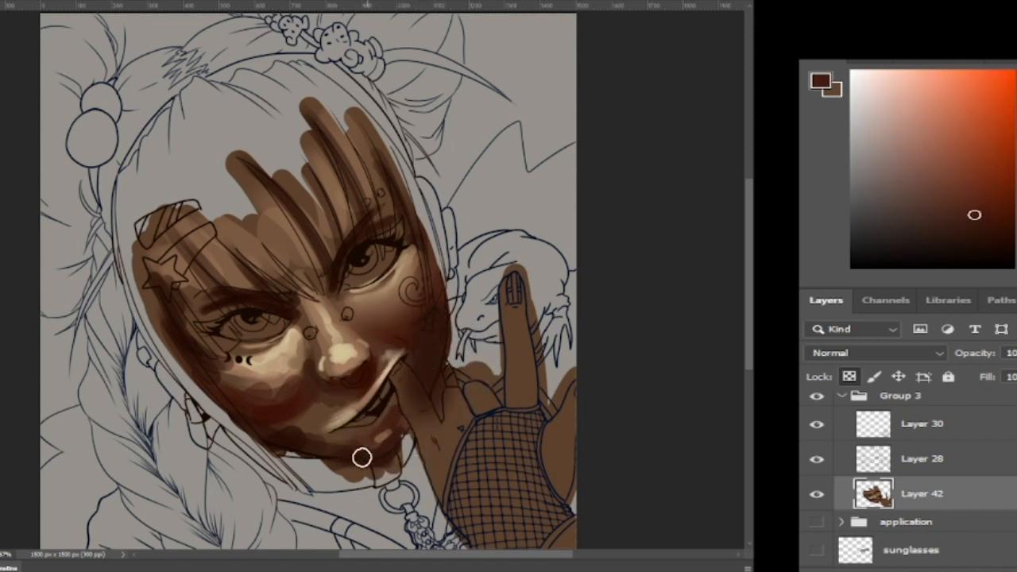
alt+click(298, 442)
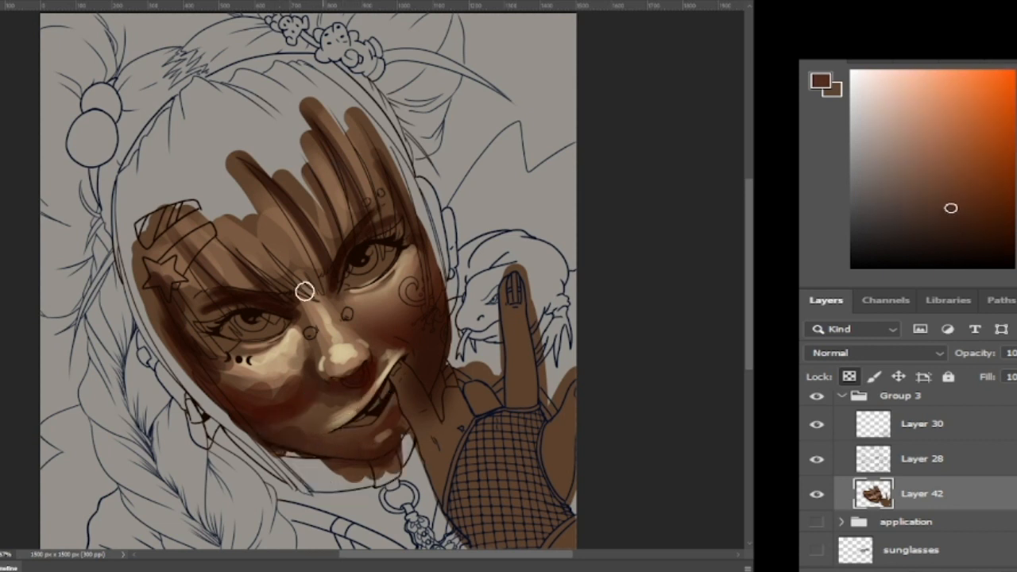
Step: Blend the broad cheek below the dot-and-crescent mark into a smooth gradient from tan highlight to deep red-brown
alt+click(301, 400)
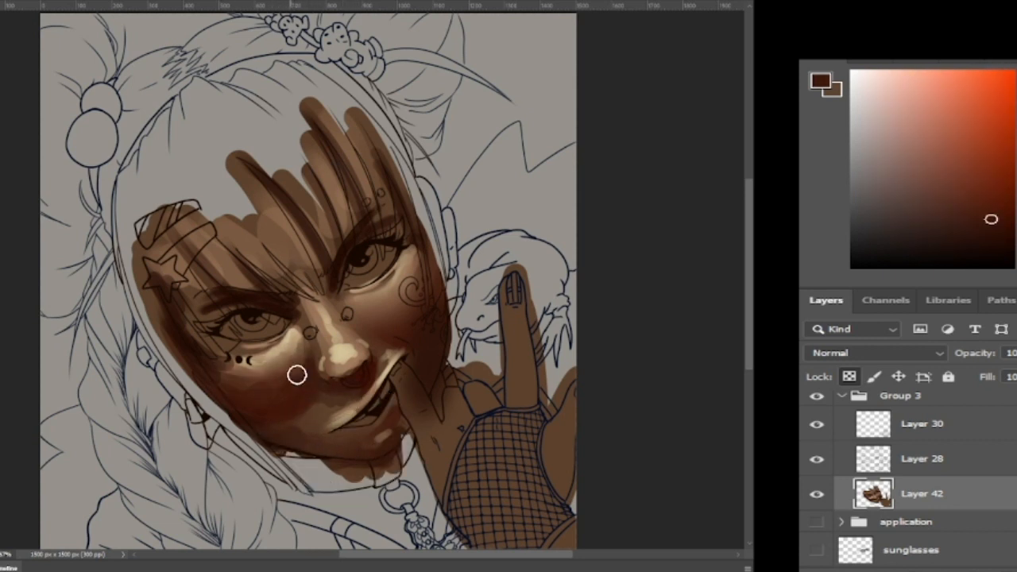
alt+click(283, 364)
alt+click(270, 406)
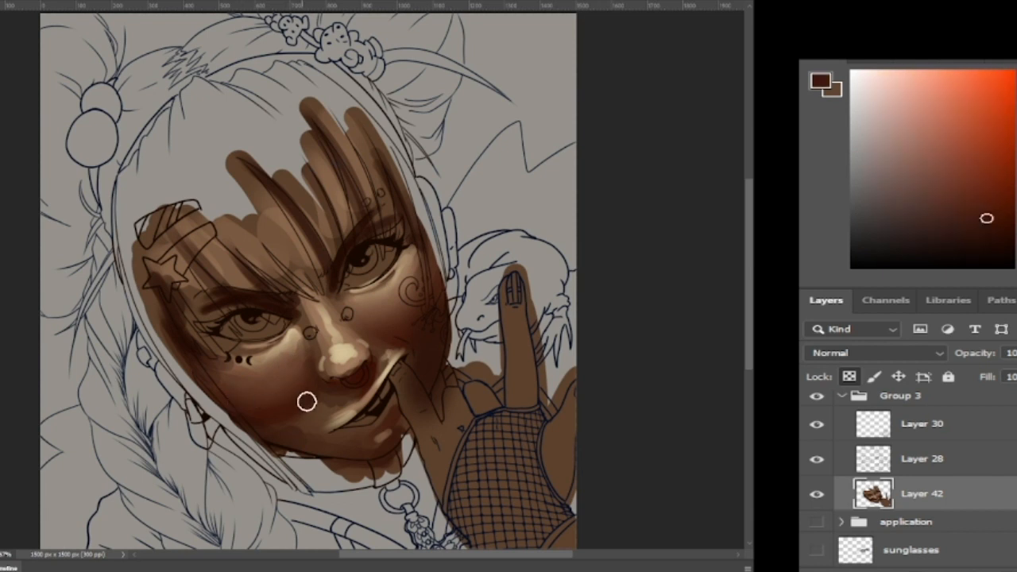
alt+click(302, 430)
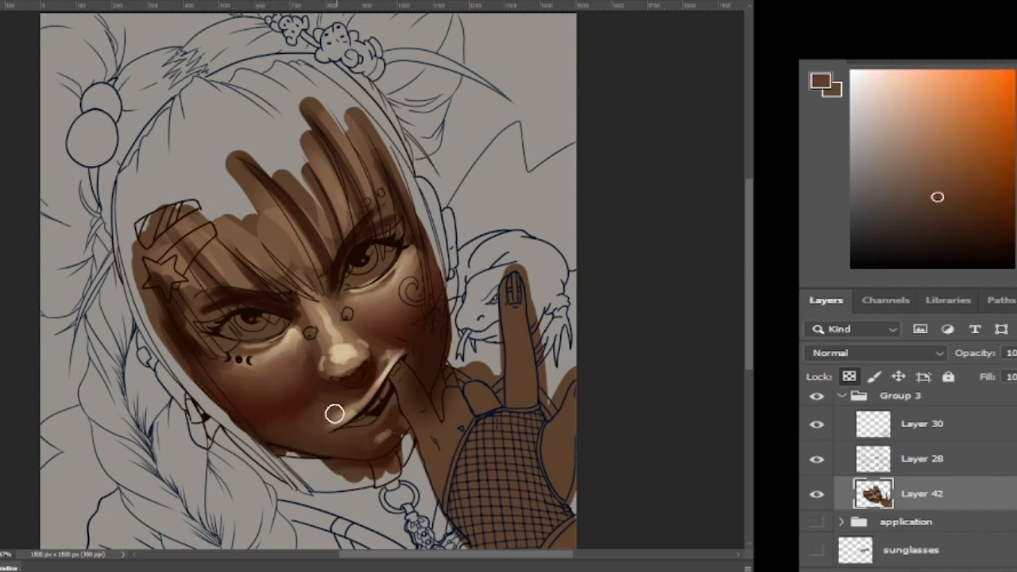
Step: Tone down the upper lip highlight and blend the skin between nose and mouth with sampled browns
alt+click(317, 408)
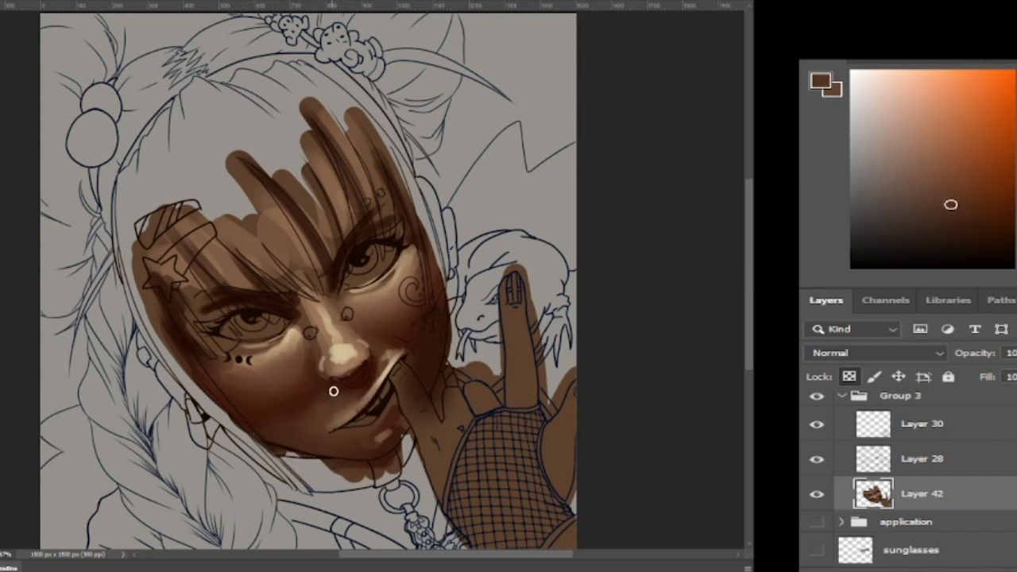
alt+click(302, 406)
alt+click(337, 389)
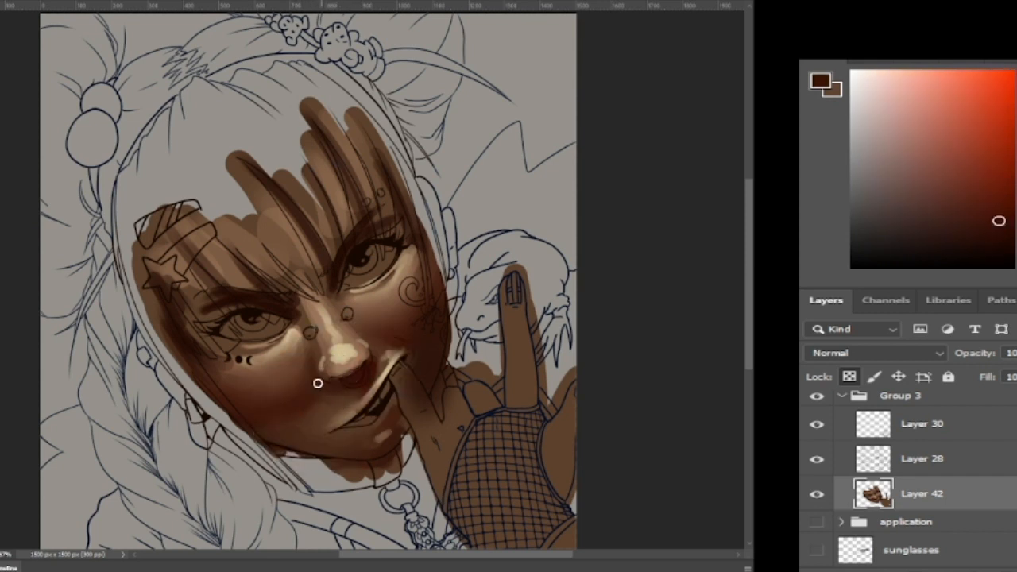
alt+click(341, 409)
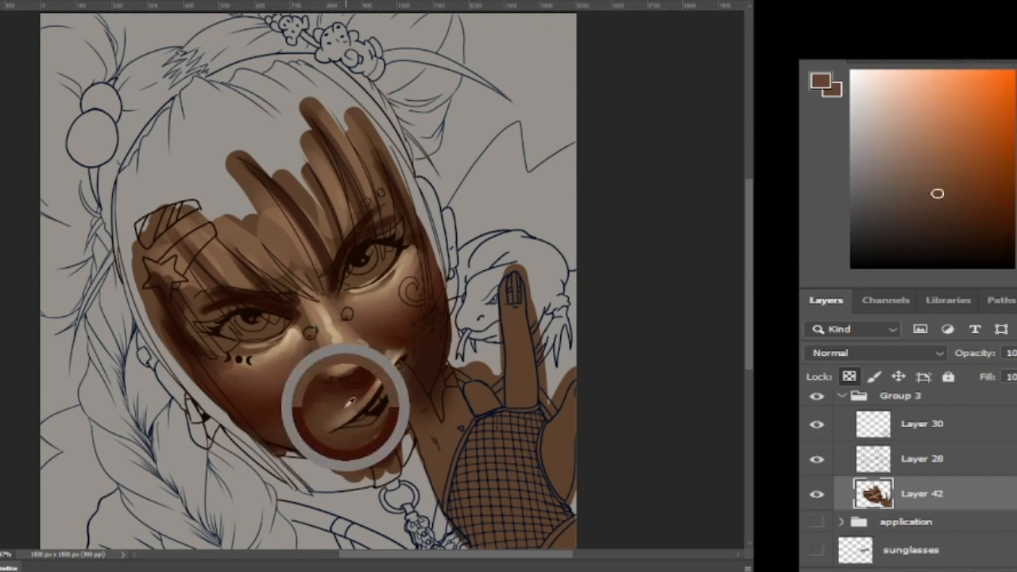
alt+click(313, 419)
alt+click(377, 385)
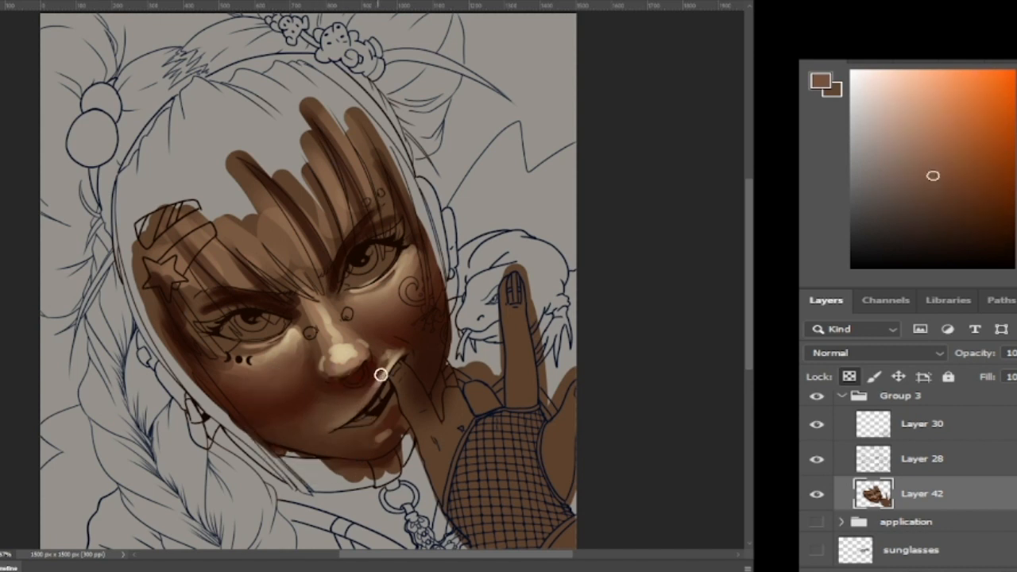
Step: Soften the pale highlight at the mouth corner beside the finger into the adjoining cheek with sampled tan and brown
alt+click(390, 362)
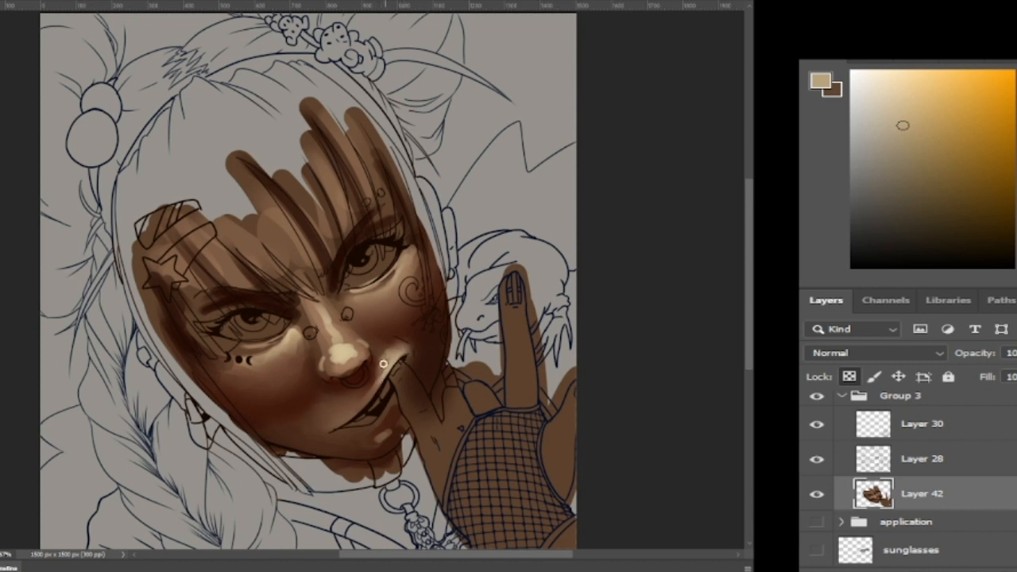
alt+click(378, 376)
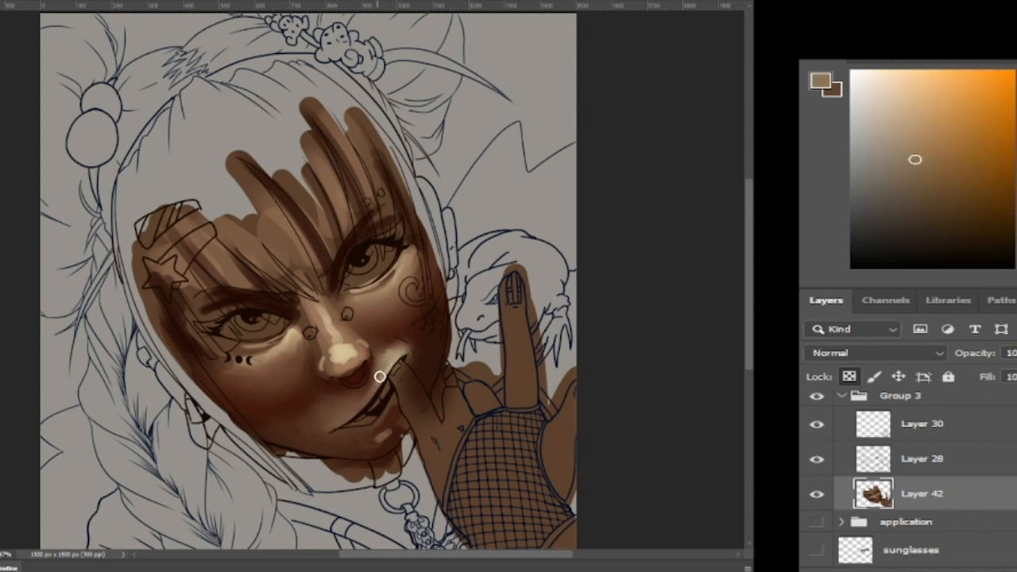
alt+click(395, 355)
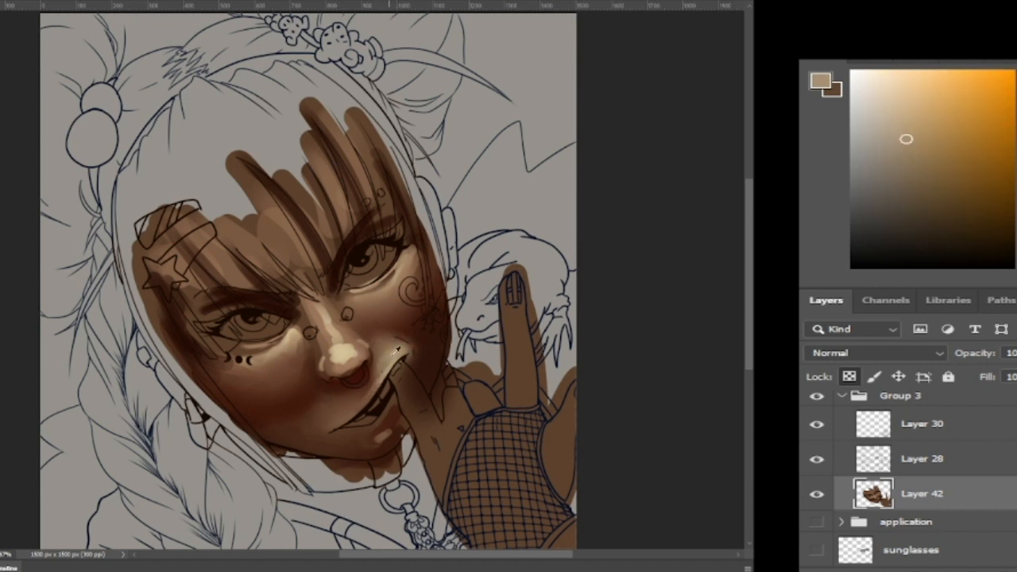
alt+click(380, 371)
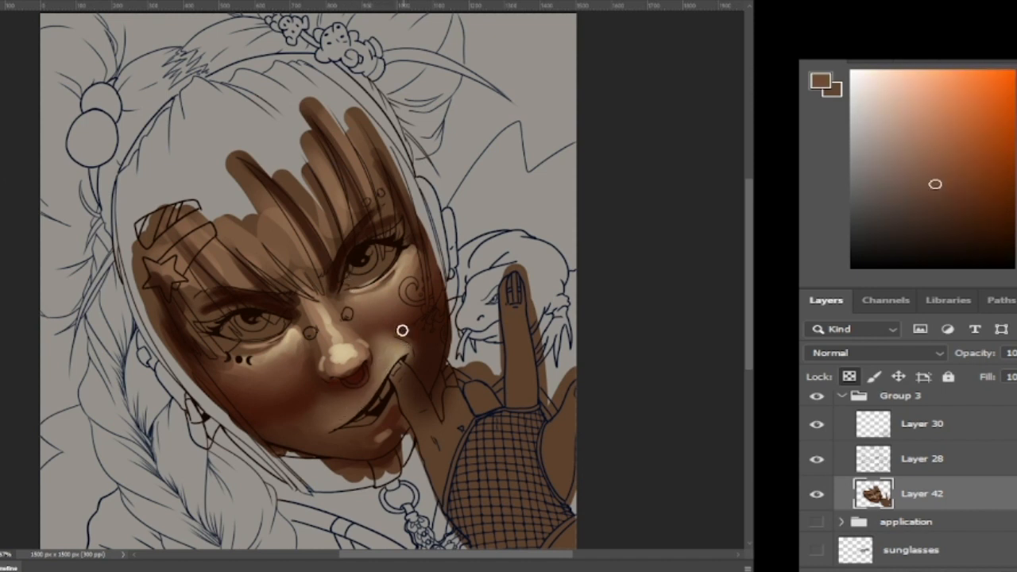
alt+click(402, 340)
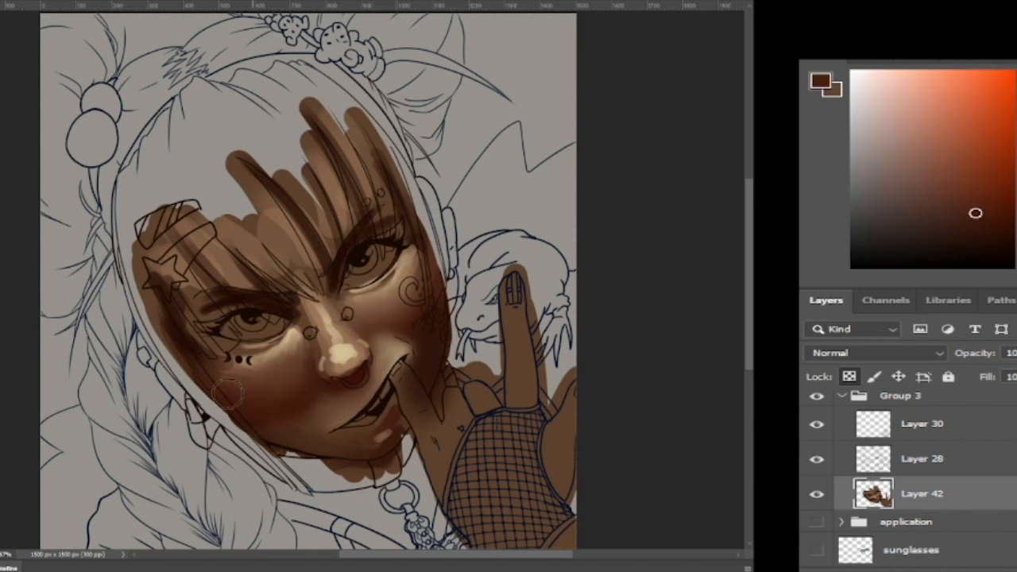
Step: Smooth the cheek below the dot-and-crescent mark from the jaw edge to the side of the nose with sampled tones
alt+click(282, 412)
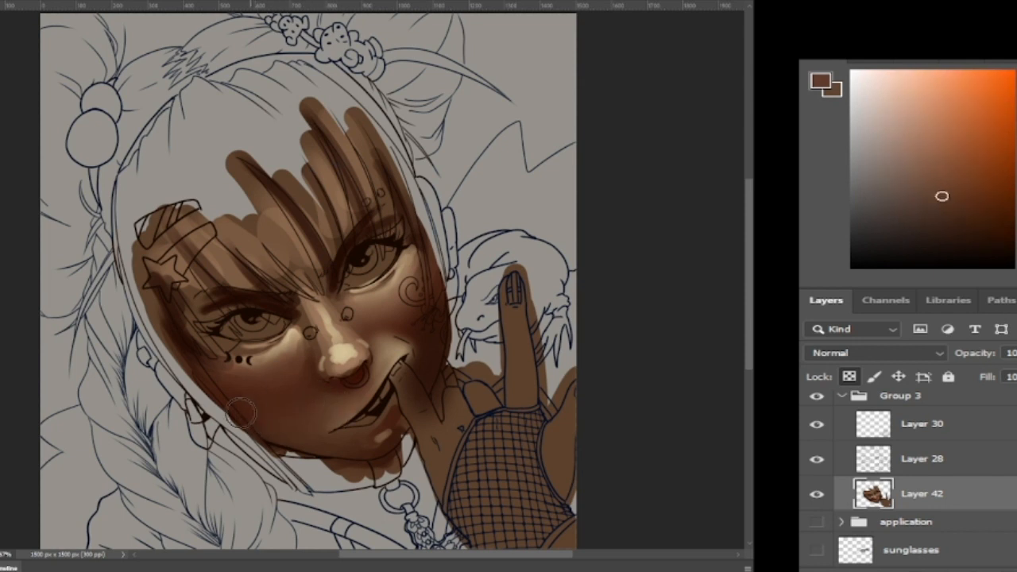
alt+click(294, 364)
alt+click(315, 350)
Step: Blend the pale cream highlight on the nose tip and bridge into the surrounding tan and brown skin tones
alt+click(344, 345)
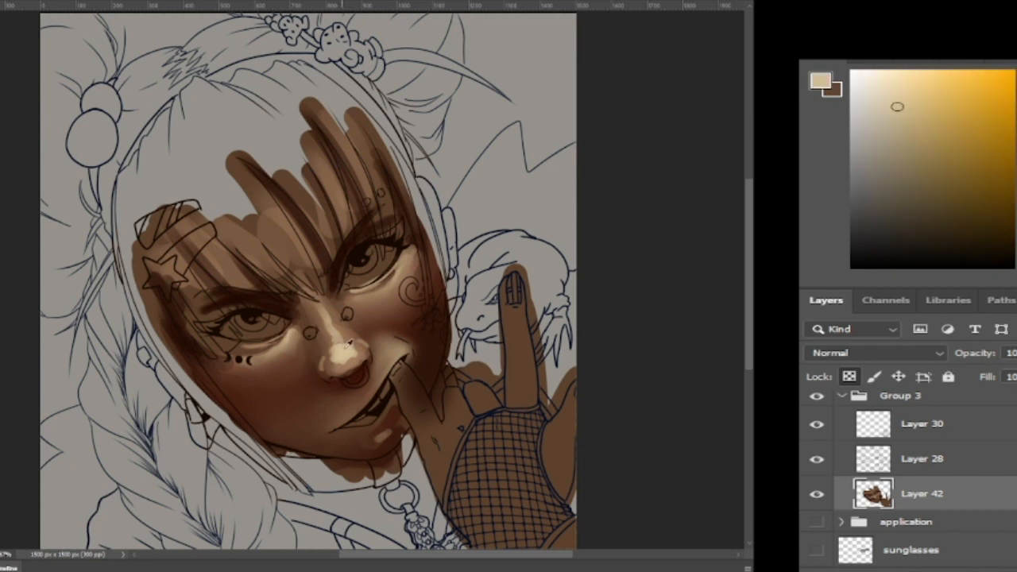
mouse_move(343, 344)
mouse_down()
mouse_move(327, 321)
mouse_move(343, 349)
mouse_move(318, 337)
mouse_up()
alt+click(337, 367)
alt+click(336, 368)
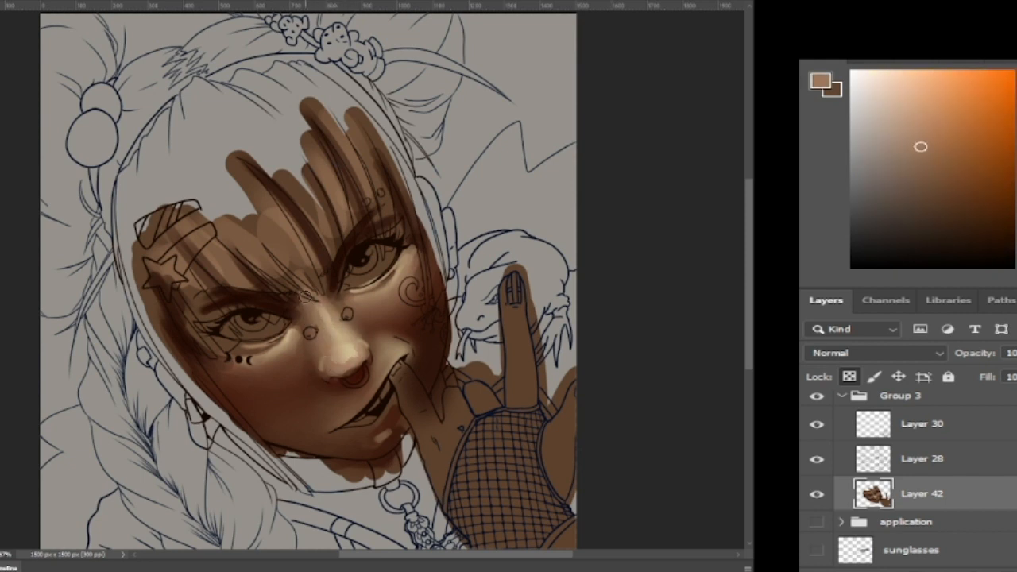
alt+click(316, 347)
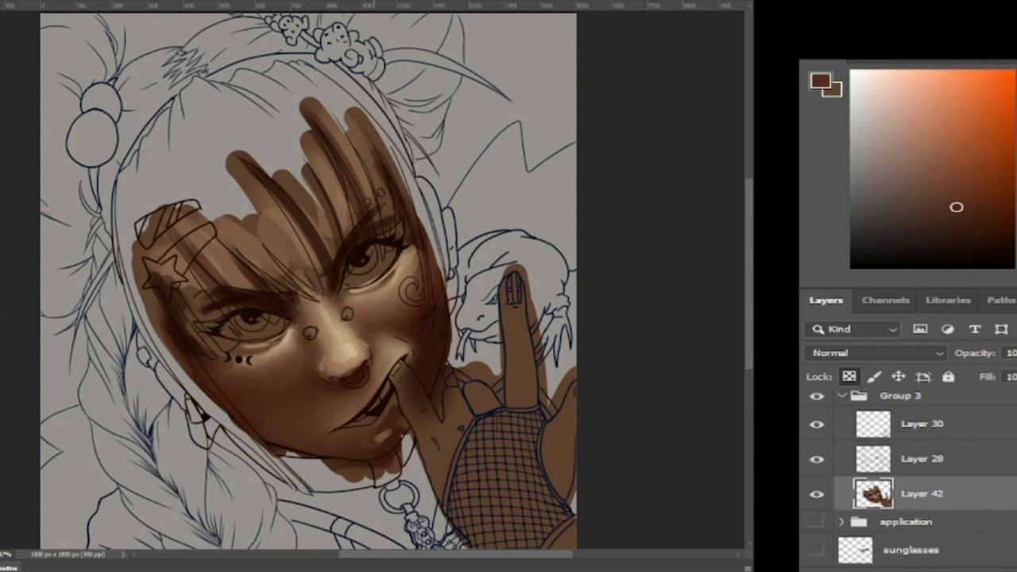
Step: Darken the nostrils and underside of the nose with sampled dark red-brown and blend the shadow edges
alt+click(355, 395)
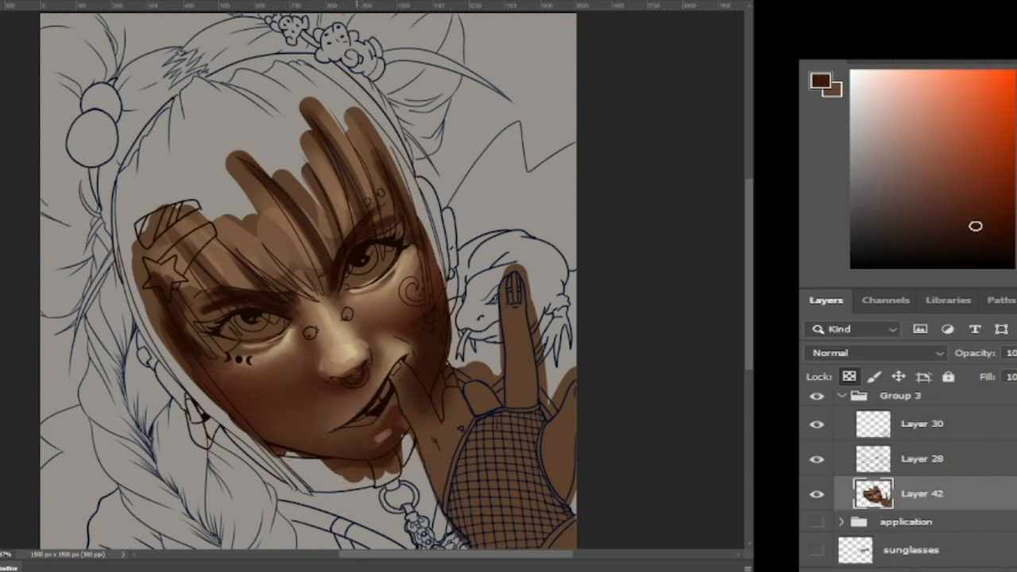
alt+click(382, 402)
alt+click(377, 321)
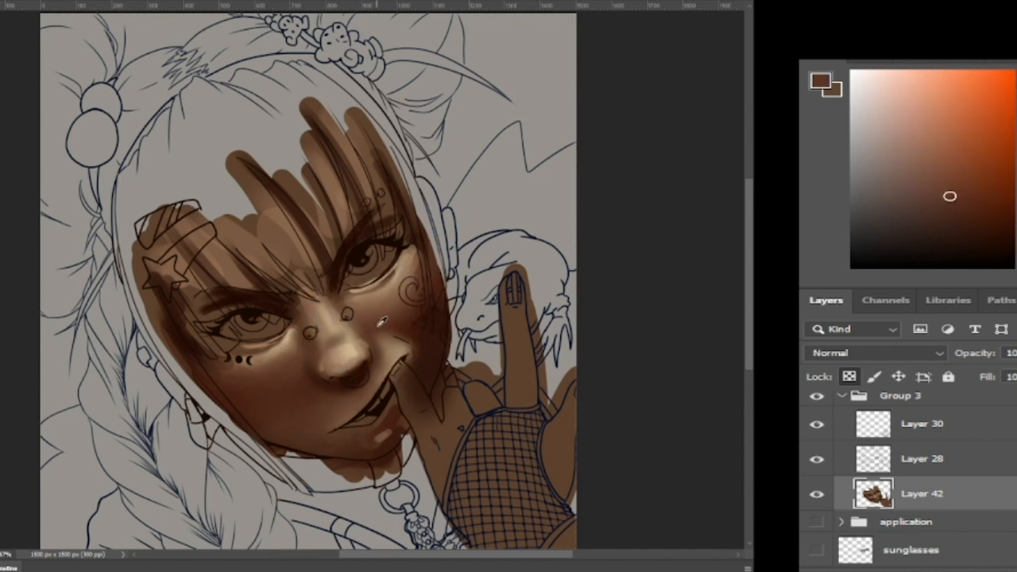
Step: Blend the nose bridge between the two piercings and the shadow under the nostrils with sampled tan, brown and dark red-brown tones
alt+click(328, 328)
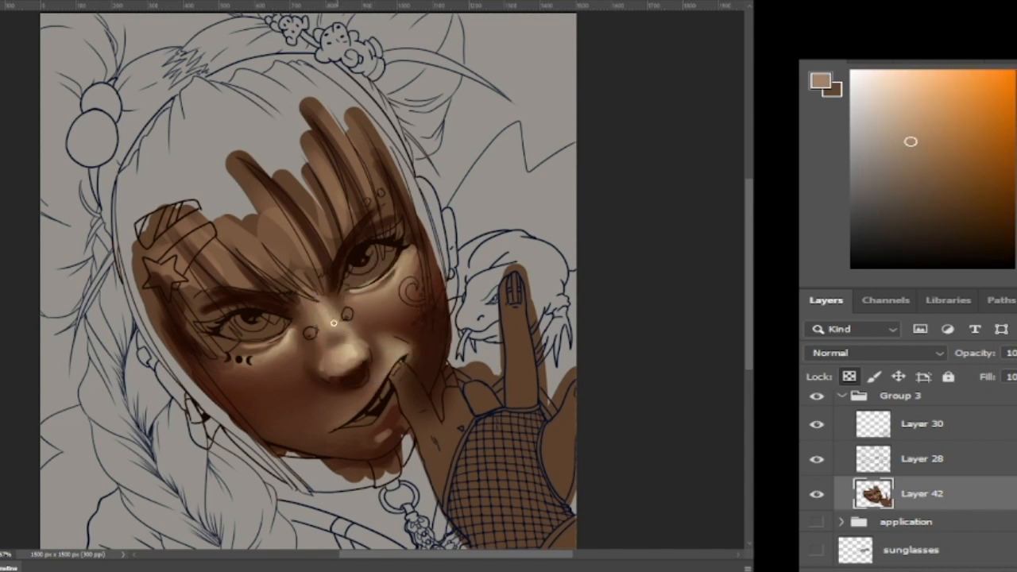
alt+click(355, 344)
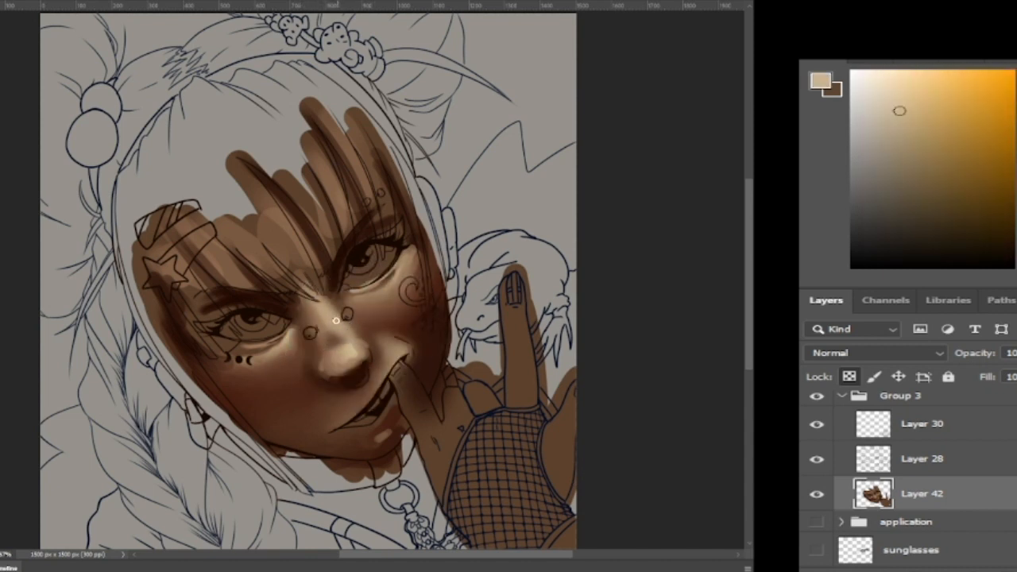
alt+click(325, 334)
alt+click(306, 325)
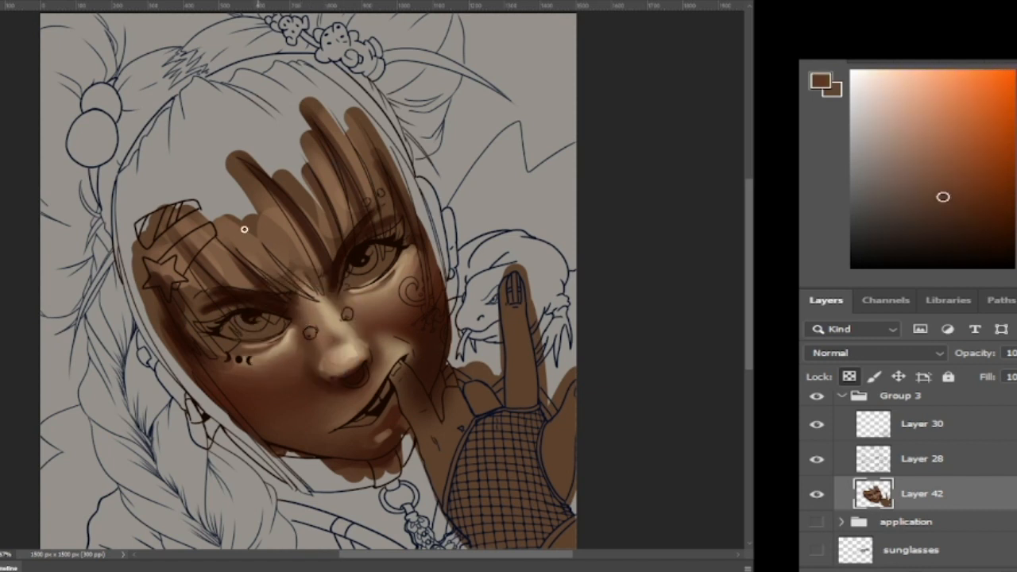
alt+click(332, 386)
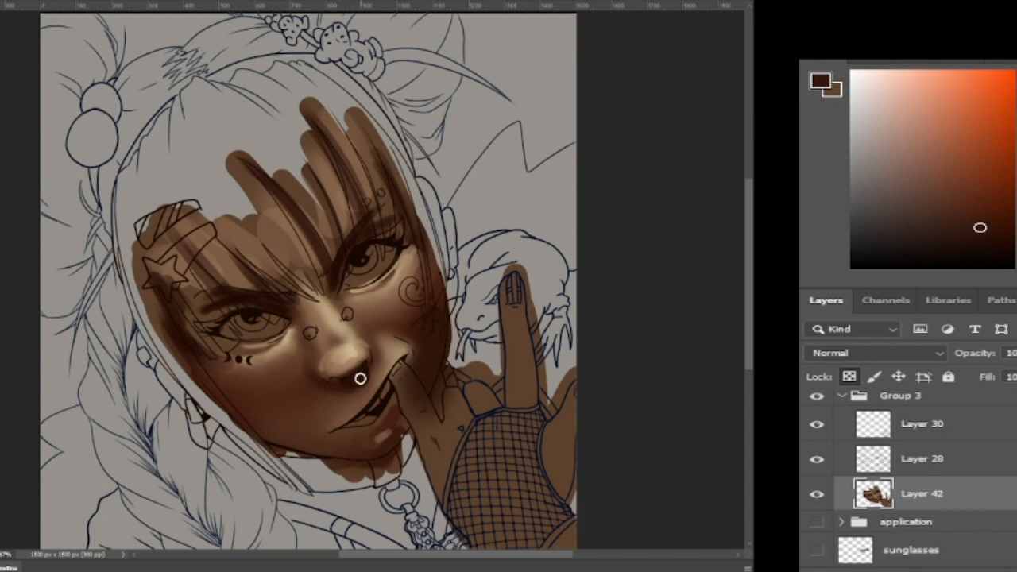
alt+click(342, 388)
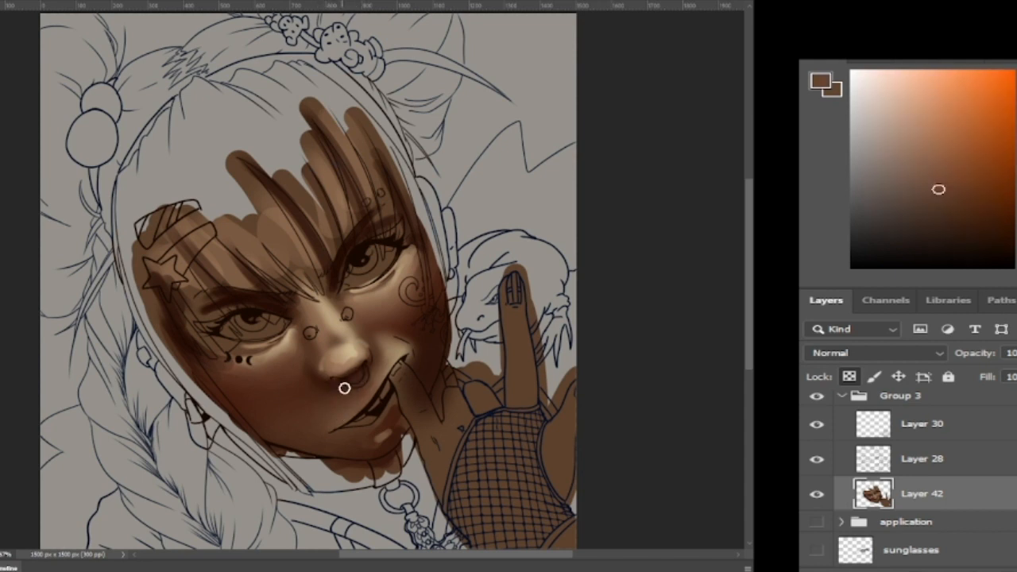
Step: Deepen the shadows along both outer edges of the face, from the temples and forehead strands down to the jaw, with sampled dark browns
alt+click(418, 267)
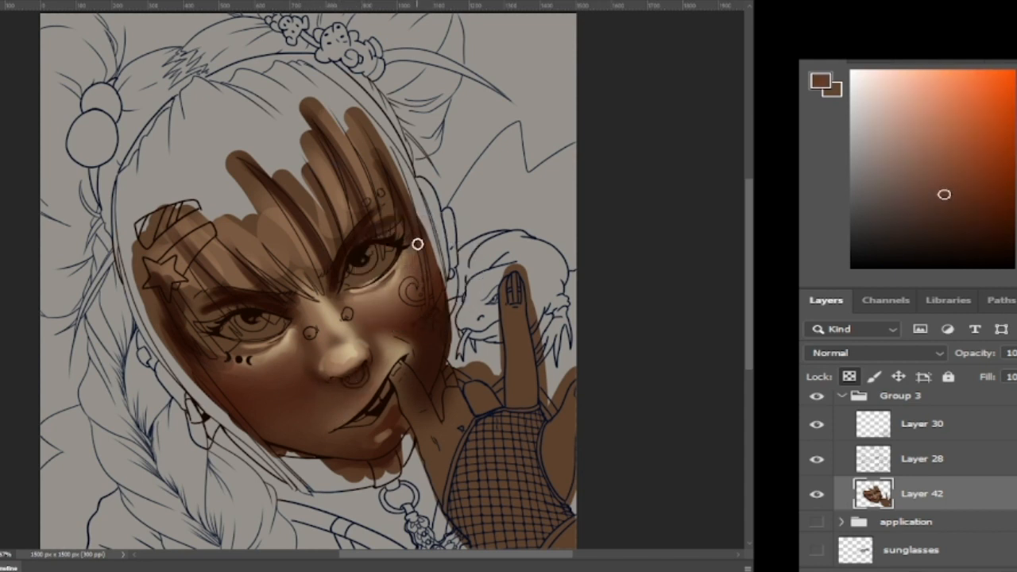
alt+click(437, 345)
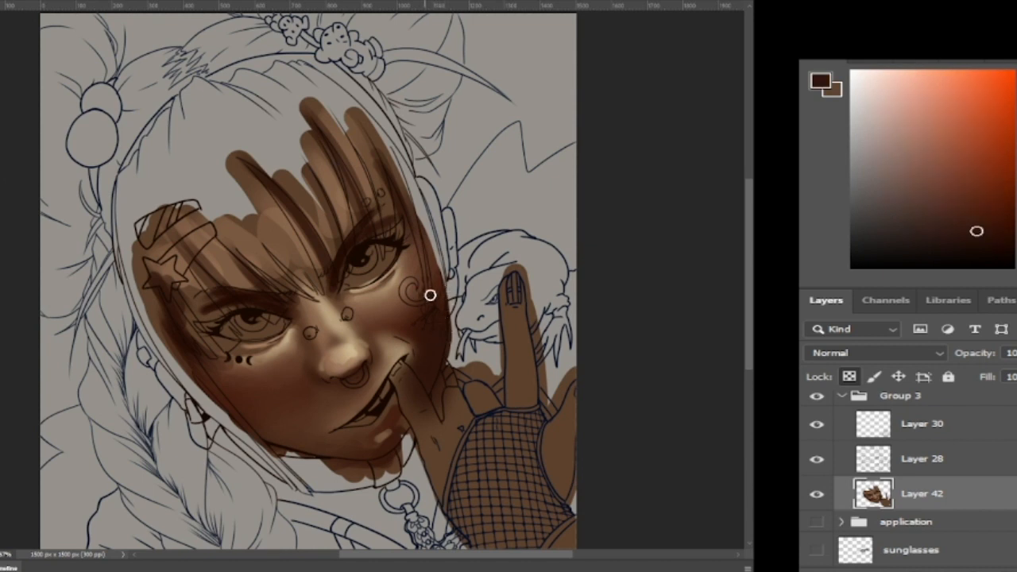
mouse_move(408, 214)
mouse_down()
mouse_move(444, 300)
mouse_move(431, 252)
mouse_move(431, 293)
mouse_move(416, 229)
mouse_move(405, 276)
mouse_move(411, 223)
mouse_move(406, 262)
mouse_move(414, 244)
mouse_move(399, 244)
mouse_move(396, 265)
mouse_move(322, 116)
mouse_up()
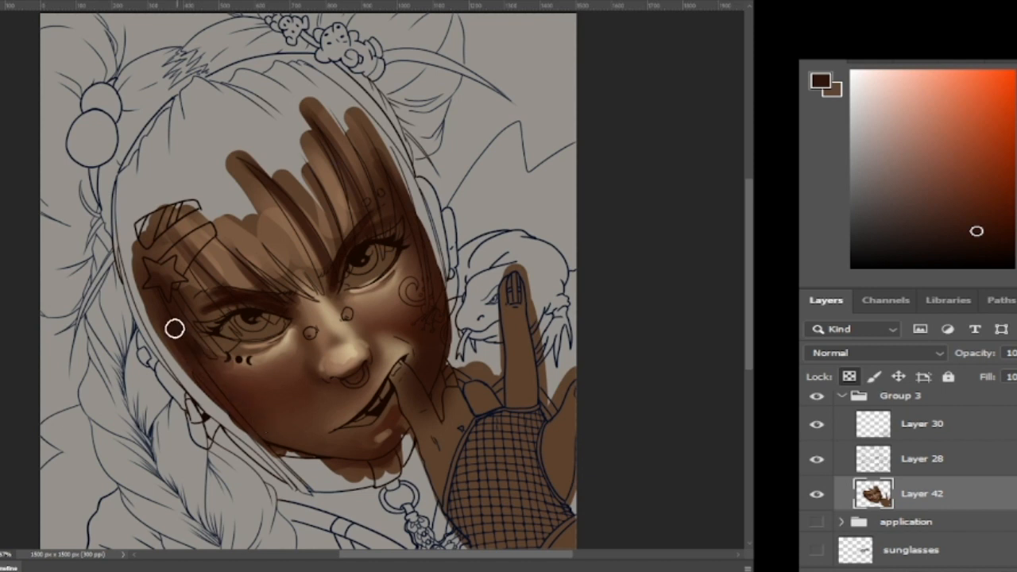
alt+click(356, 256)
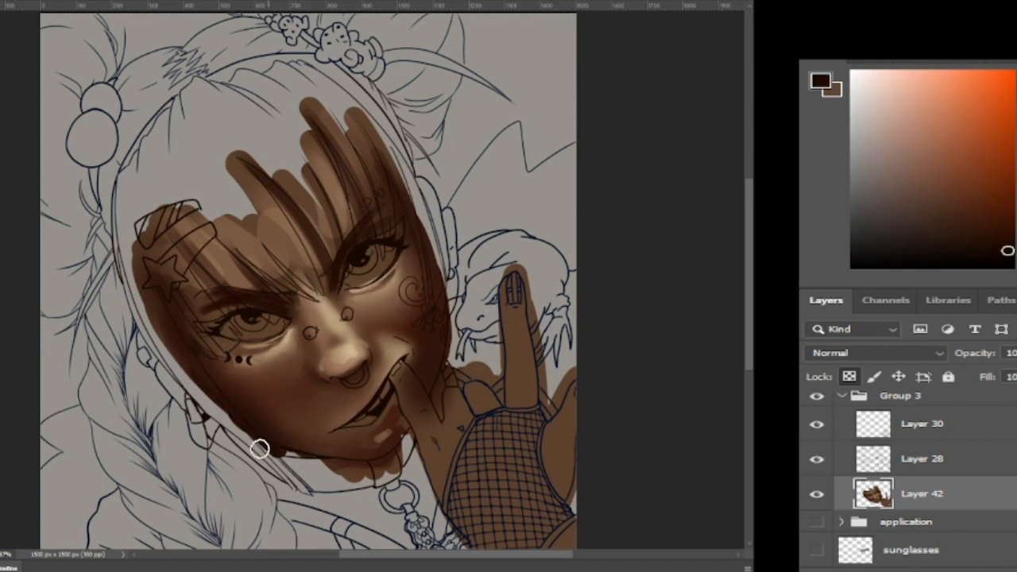
Step: Brighten the cheek beside the nose under the eye with a sampled pale tan and soften its edge with brown, adjusting the brush size
alt+click(290, 343)
key(bracketright)
key(bracketright)
key(bracketright)
key(bracketright)
key(bracketright)
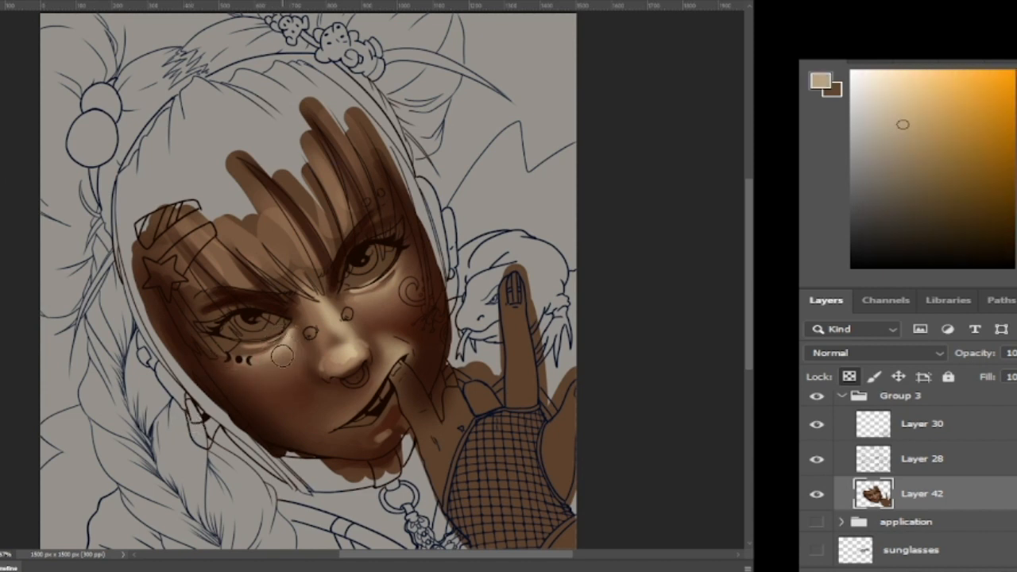
key(bracketleft)
key(bracketleft)
key(bracketleft)
alt+click(293, 359)
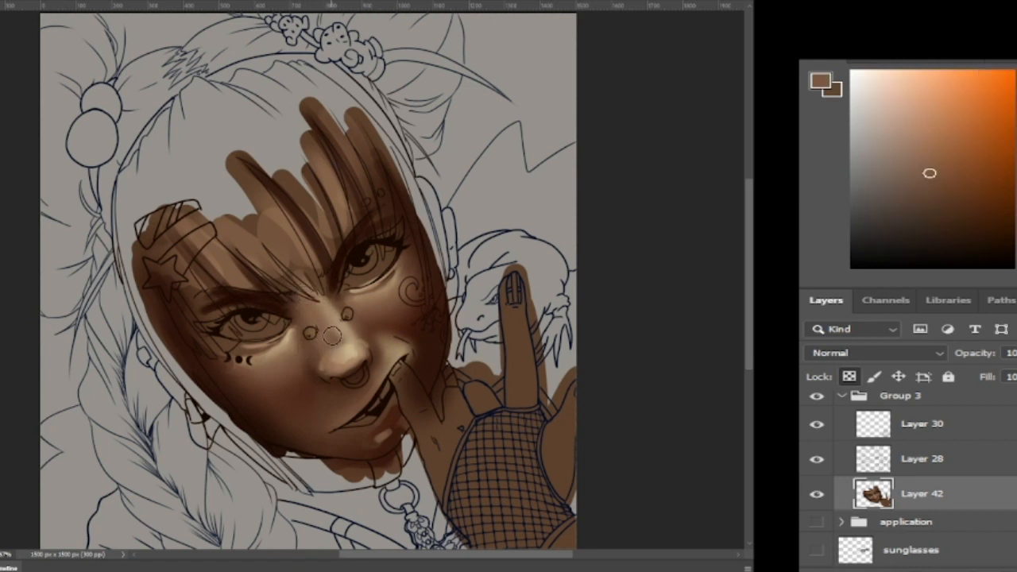
Step: Tone down and smooth the nose tip highlight with sampled tans and browns, and deepen the lip beside the finger with dark red-brown
alt+click(311, 337)
alt+click(360, 363)
drag(346, 369, 352, 360)
alt+click(393, 403)
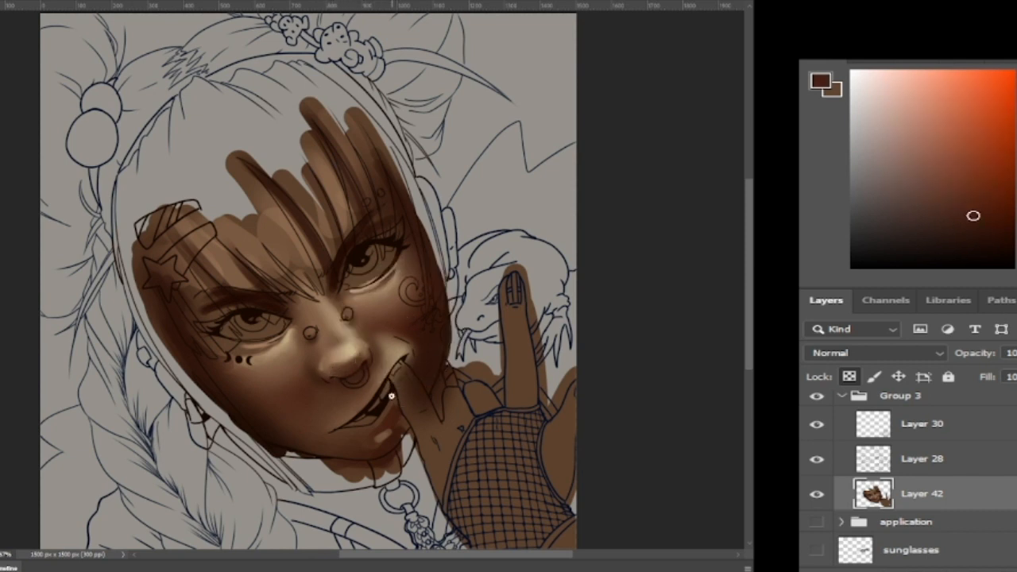
alt+click(366, 396)
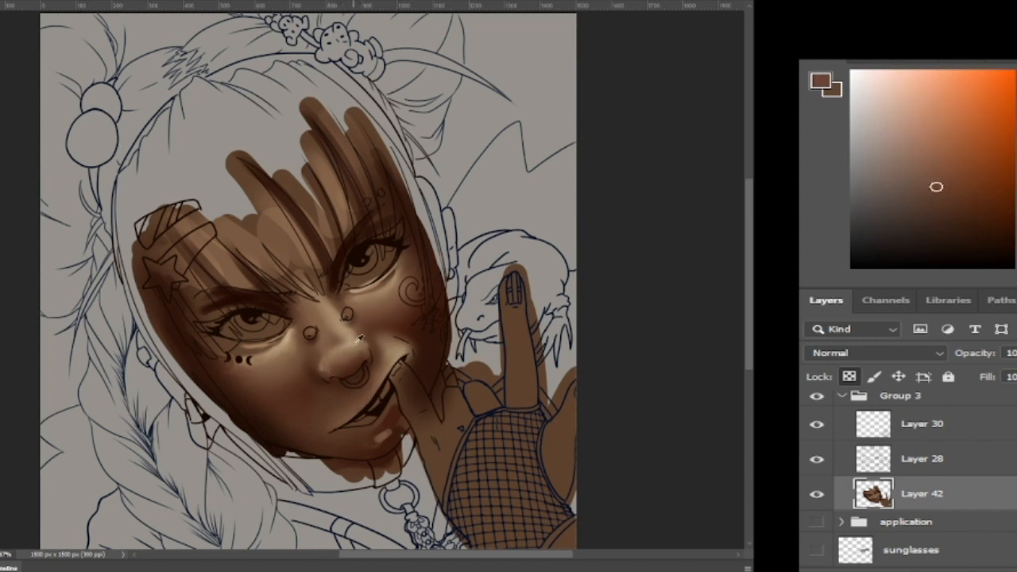
alt+click(359, 340)
alt+click(357, 357)
alt+click(364, 349)
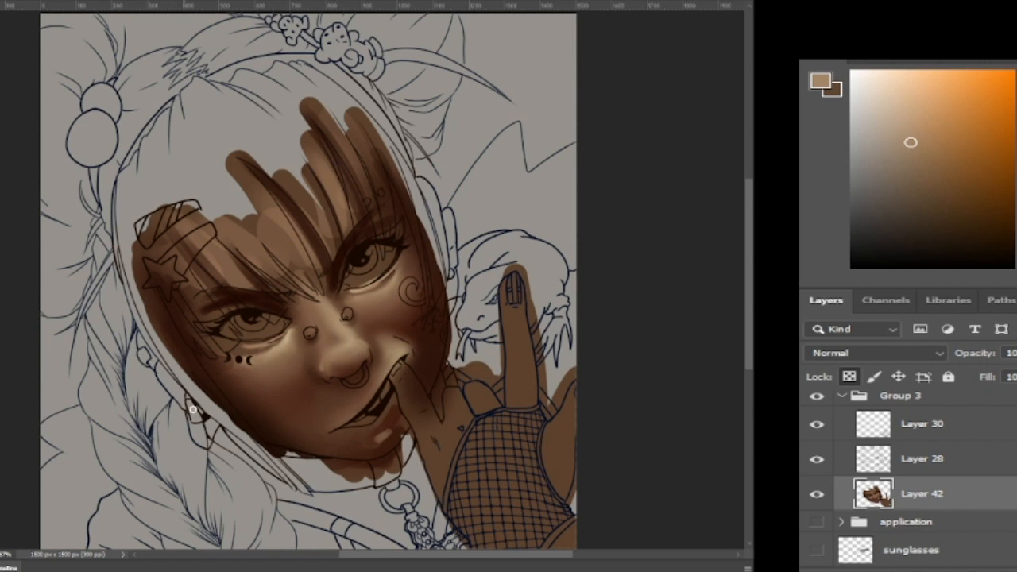
Step: Darken the jaw and chin edge beside the finger with a very dark red-brown, temporarily unlocking the layer's transparent pixels
alt+click(438, 344)
click(1005, 244)
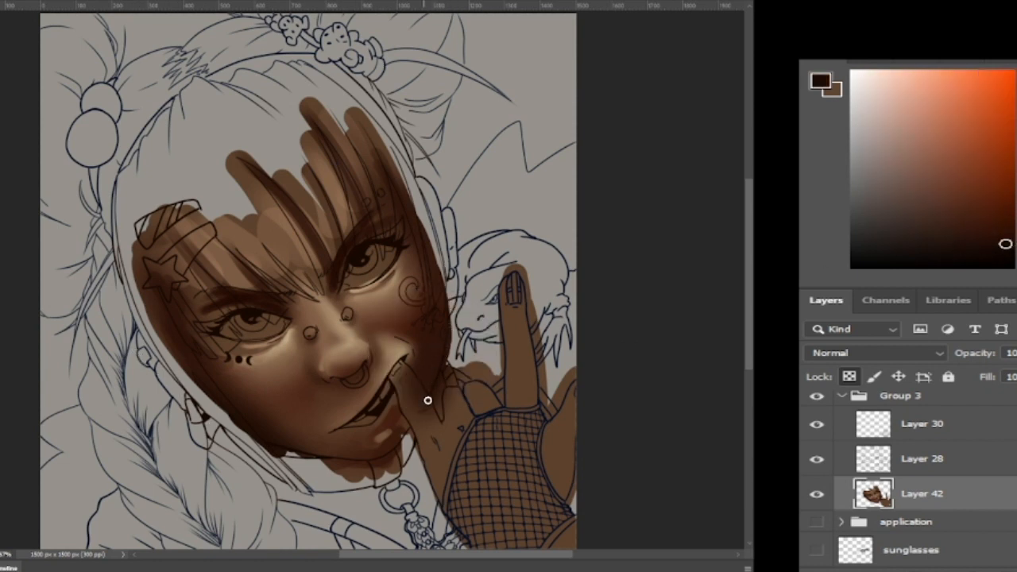
drag(406, 432, 403, 438)
click(848, 375)
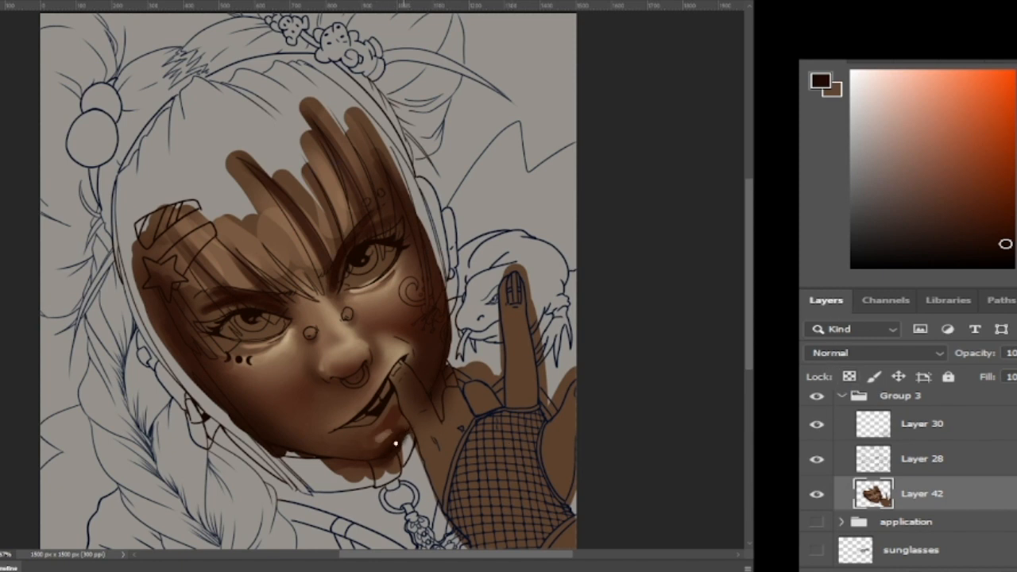
click(848, 376)
Step: Blend the small chin highlight below the lower lip into the surrounding brown skin and clean up the chin's lower edge
alt+click(397, 421)
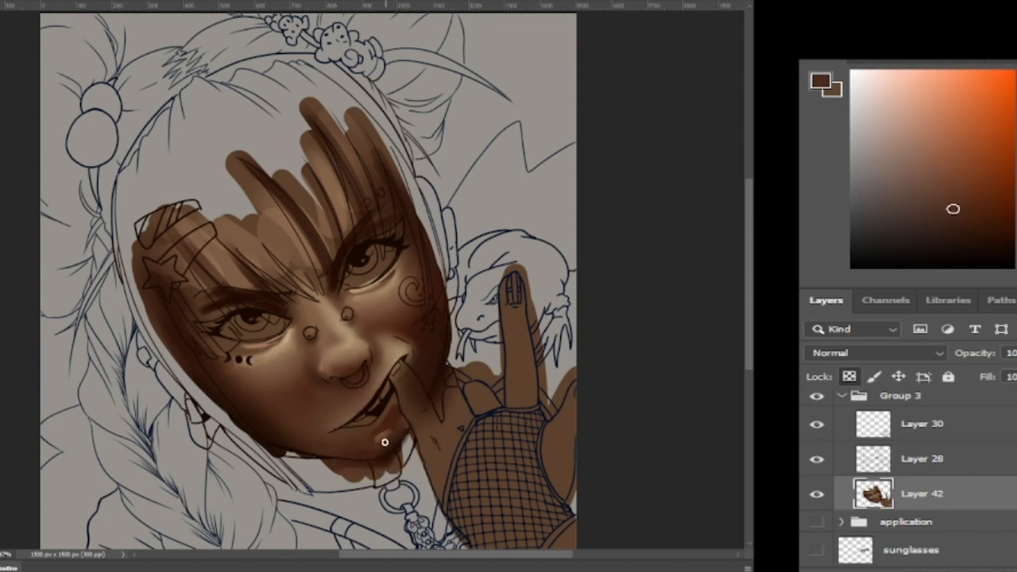
alt+click(388, 440)
click(849, 377)
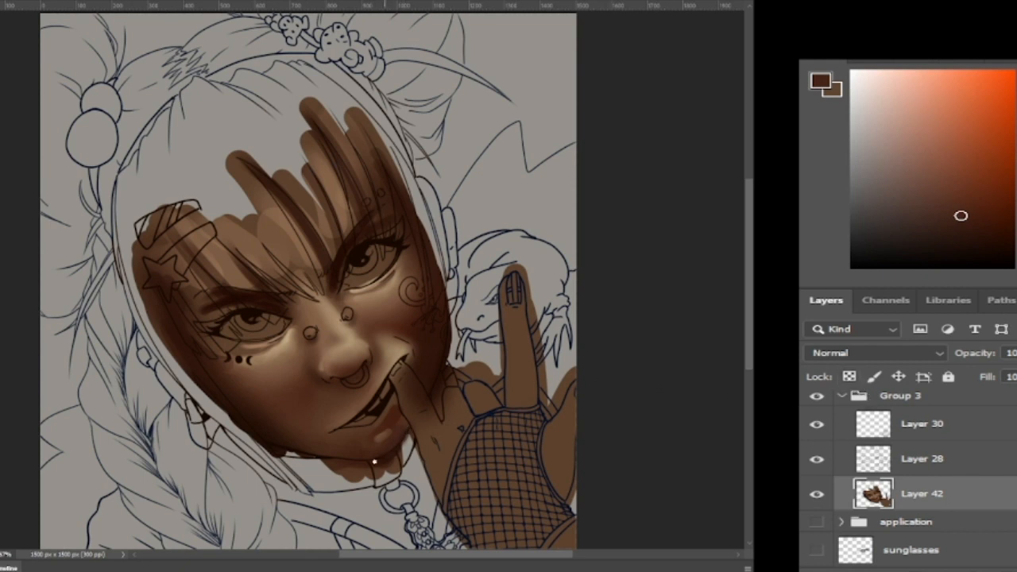
click(849, 377)
alt+click(388, 433)
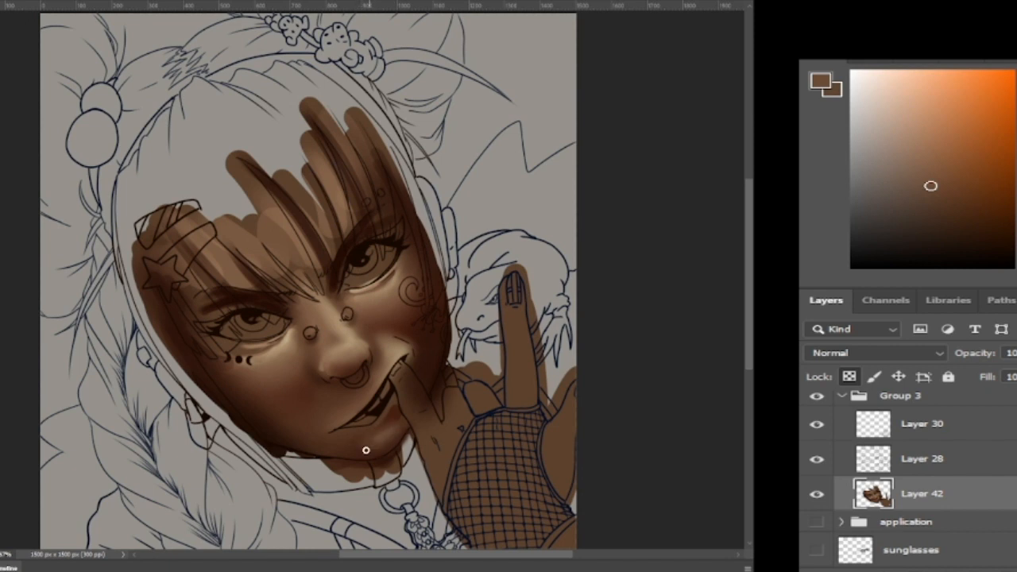
alt+click(397, 410)
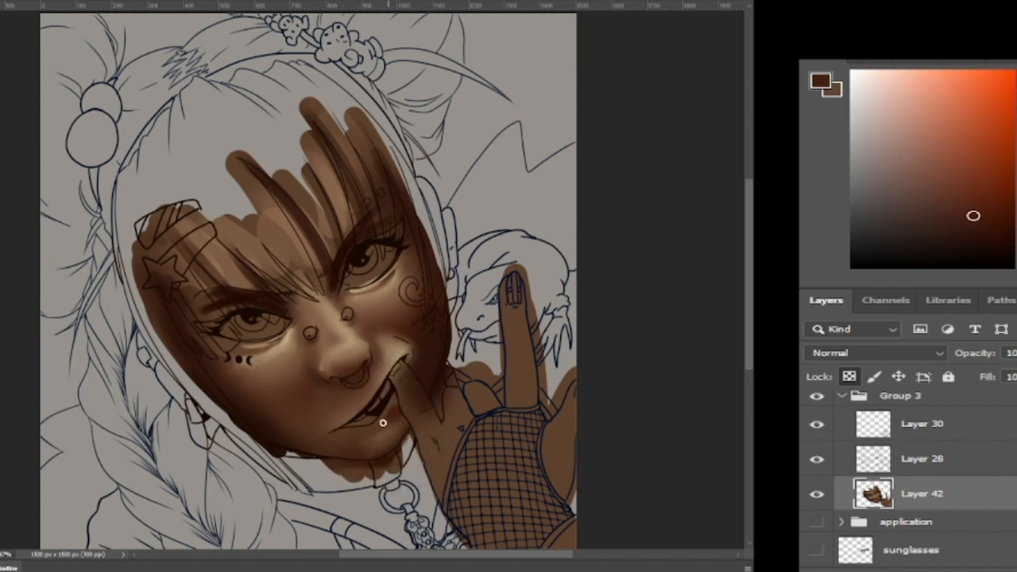
Step: Shade the underside of the jawline and chin with sampled near-black and dark brown, blending upward into the lower cheek
alt+click(437, 367)
alt+click(278, 445)
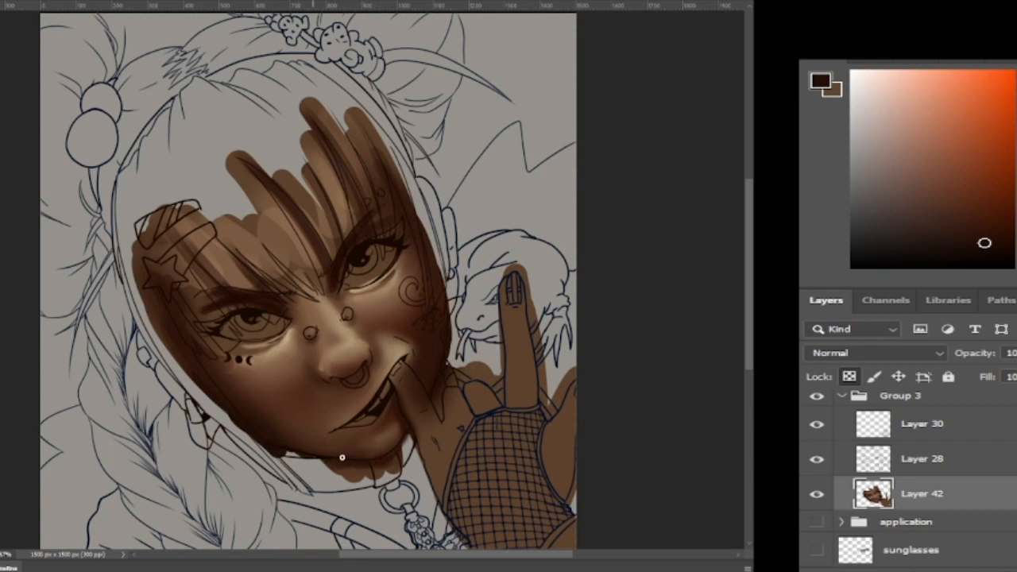
alt+click(343, 441)
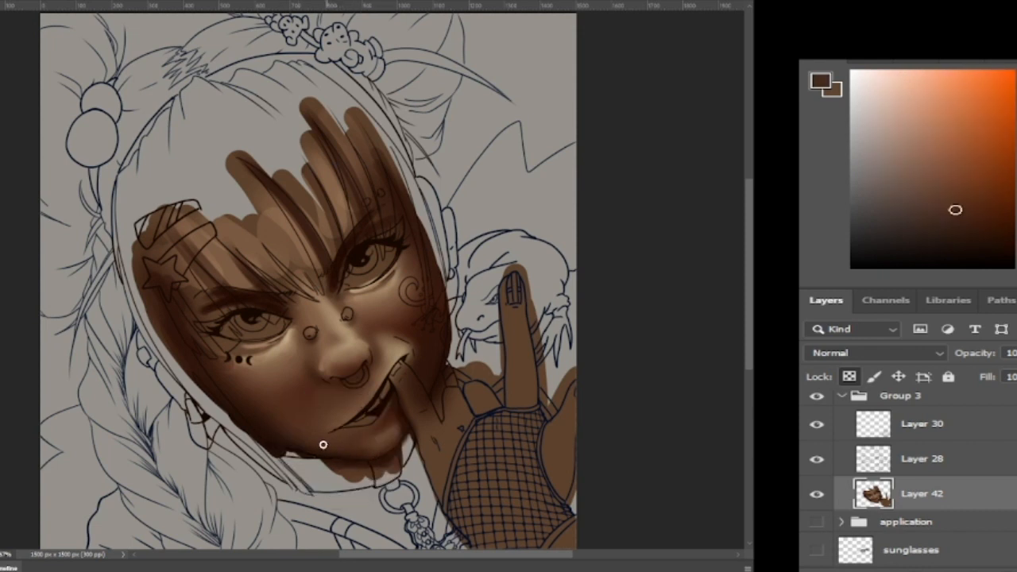
alt+click(287, 418)
Step: Add pale cream highlights on the cheek below the eye and beneath the mouth corner opposite the finger
alt+click(294, 331)
alt+click(291, 332)
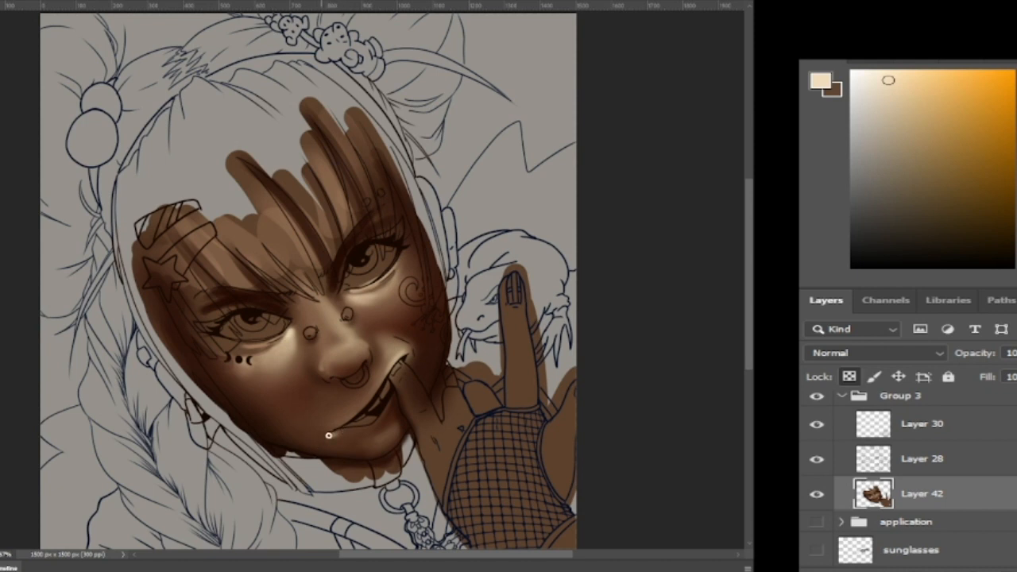
key(bracketright)
key(bracketright)
drag(345, 438, 328, 439)
Step: Paint a pale highlight at the mouth corner beside the finger with a smaller brush and edge it with sampled dark red-brown
key(bracketleft)
key(bracketleft)
drag(413, 354, 413, 371)
alt+click(390, 412)
drag(414, 348, 413, 363)
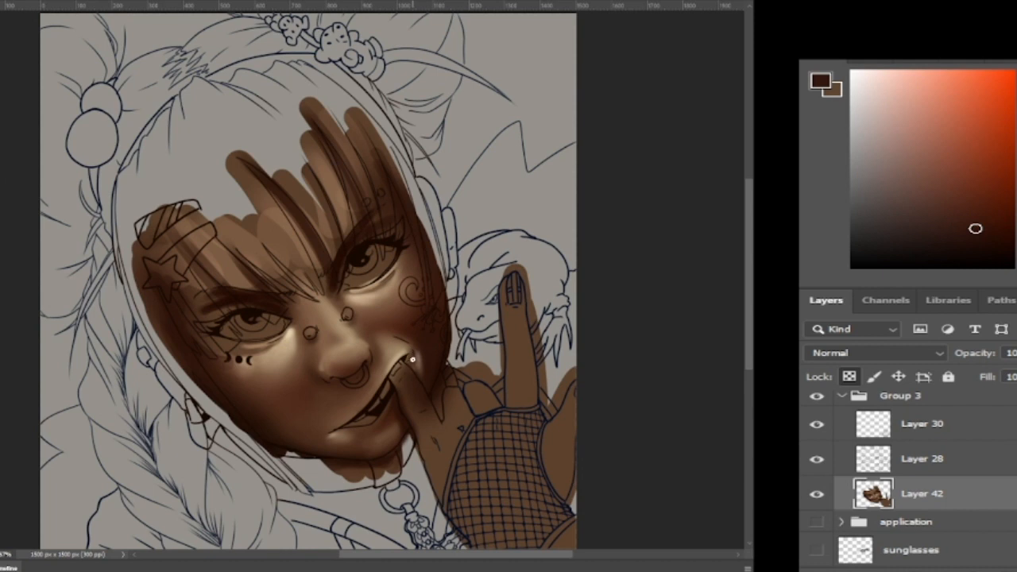
Step: Add a highlight and dark shadows around the nose-bridge piercings, and blend the forehead skin with sampled tones
alt+click(357, 346)
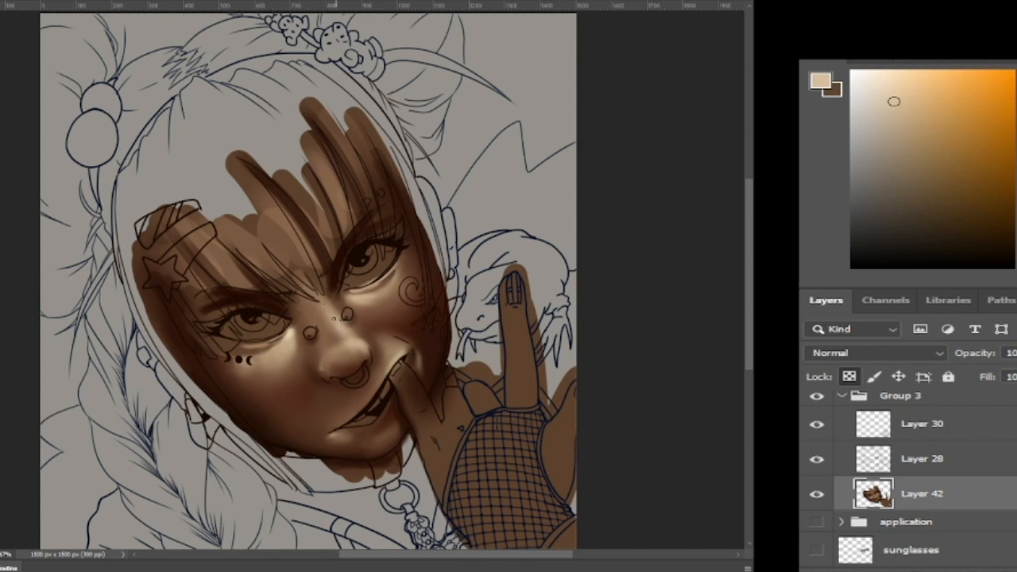
alt+click(340, 278)
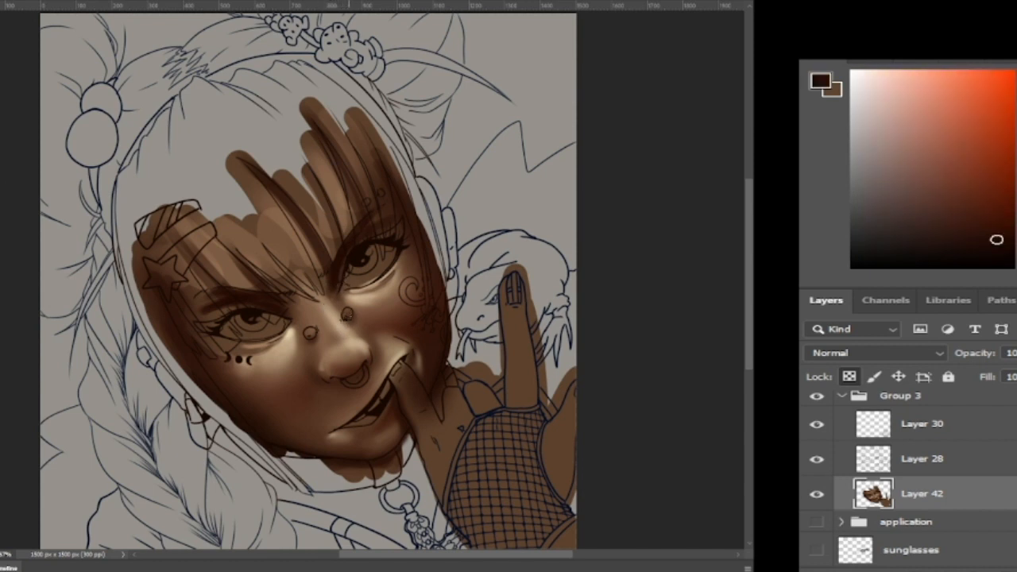
alt+click(291, 207)
drag(339, 228, 346, 178)
Step: Shade the hand and its fingers with sampled skin tones and clear the selection
alt+click(454, 484)
mouse_move(454, 484)
mouse_down()
mouse_move(475, 501)
mouse_move(536, 498)
mouse_up()
scroll(535, 498, down, 1)
alt+click(463, 373)
key(ctrl+d)
Step: Add a new layer and fill the hair, including the bangs and braid, with flat teal green
key(ctrl+shift+alt+n)
click(946, 131)
scroll(222, 317, up, 1)
mouse_move(189, 270)
mouse_down()
mouse_move(222, 336)
mouse_move(186, 381)
mouse_up()
scroll(186, 381, up, 1)
mouse_move(87, 238)
mouse_down()
mouse_move(49, 210)
mouse_move(166, 424)
mouse_move(286, 186)
mouse_move(424, 306)
mouse_move(438, 334)
mouse_up()
Step: Add a new layer and fill the collar, both irises and the frog with flat dark navy
scroll(438, 334, down, 1)
click(921, 528)
key(ctrl+shift+alt+n)
click(907, 235)
mouse_move(298, 445)
mouse_down()
mouse_move(403, 441)
mouse_move(448, 518)
mouse_up()
drag(356, 238, 371, 235)
drag(242, 299, 262, 302)
mouse_move(454, 278)
mouse_down()
mouse_move(540, 230)
mouse_move(558, 321)
mouse_up()
Step: Add a new layer and fill the hoodie and the face piercings with flat mid grey
key(ctrl+shift+alt+n)
click(862, 180)
drag(103, 496, 159, 516)
mouse_move(445, 286)
mouse_down()
mouse_move(468, 357)
mouse_move(548, 373)
mouse_up()
drag(345, 360, 366, 348)
Step: Add a new layer and fill the eye whites and the crescent on the cheek with pale warm grey
key(ctrl+shift+alt+n)
drag(359, 259, 392, 224)
drag(234, 312, 281, 313)
scroll(409, 271, up, 5)
drag(520, 199, 577, 262)
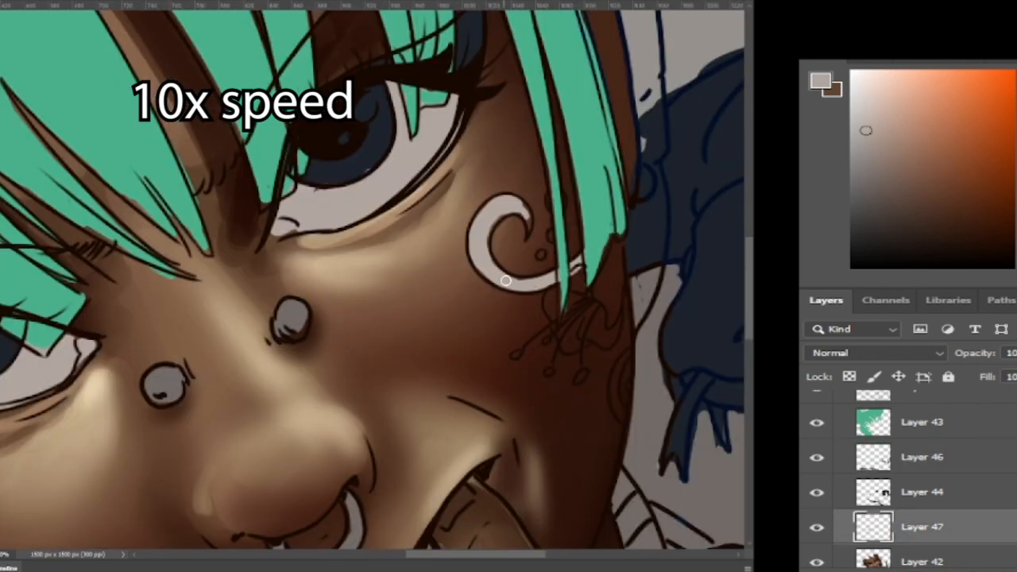
scroll(584, 337, down, 5)
Step: Add a new layer and fill the hair clips, star and other accessories with a very pale pinkish white
key(ctrl+shift+alt+n)
click(874, 72)
drag(254, 242, 315, 212)
drag(274, 393, 299, 437)
scroll(605, 266, up, 4)
drag(405, 151, 520, 198)
Step: Add a new layer and paint near-black details around the eyes
key(ctrl+shift+alt+n)
click(851, 235)
drag(231, 318, 486, 190)
Step: Lock the transparent pixels of Layer 44 and recolour its flat shapes, turning the frog salmon pink
click(921, 474)
click(993, 235)
click(849, 376)
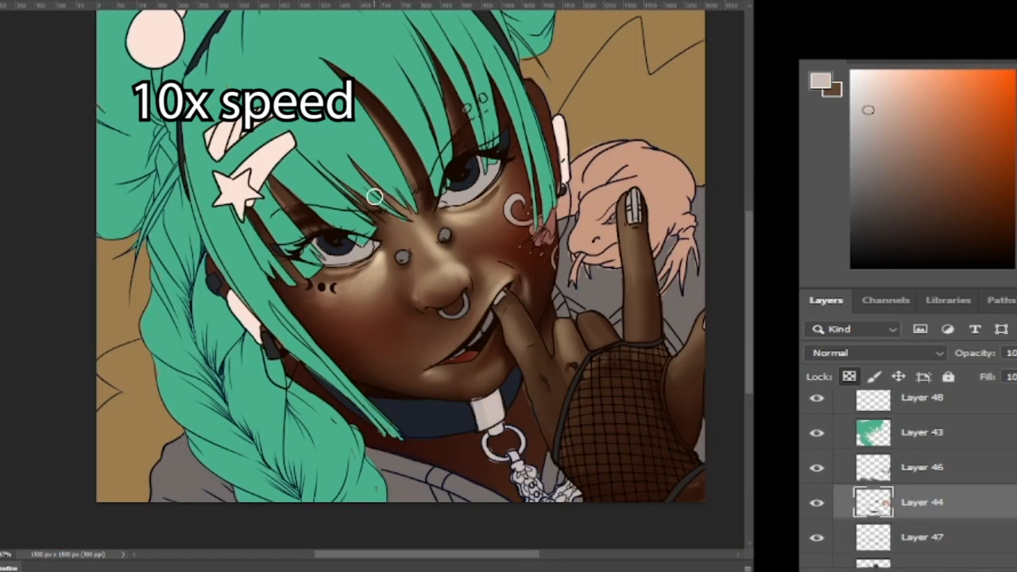